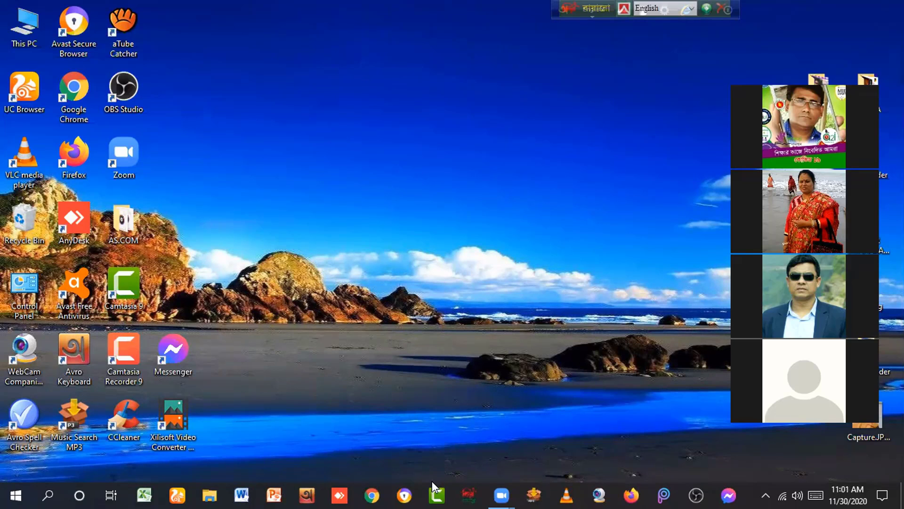
# Launch Google Chrome from the Windows taskbar.
pyautogui.click(370, 495)
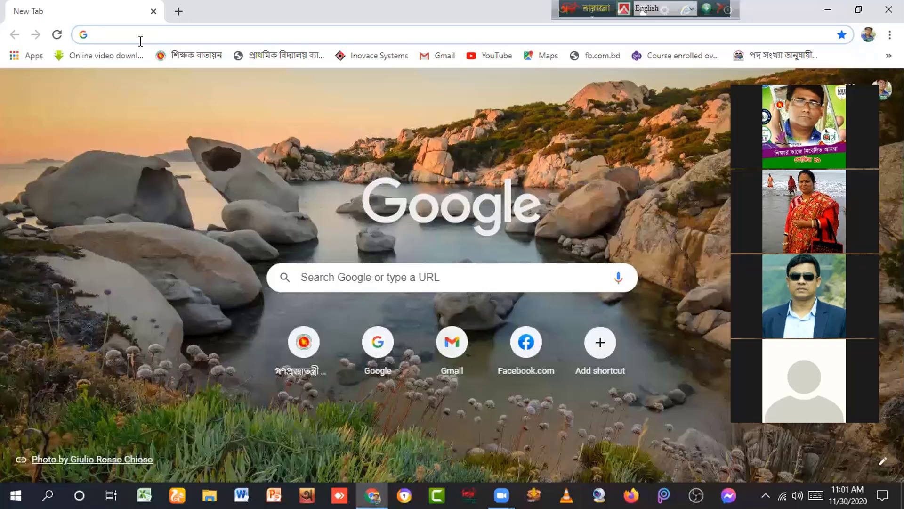
pyautogui.write('ww')
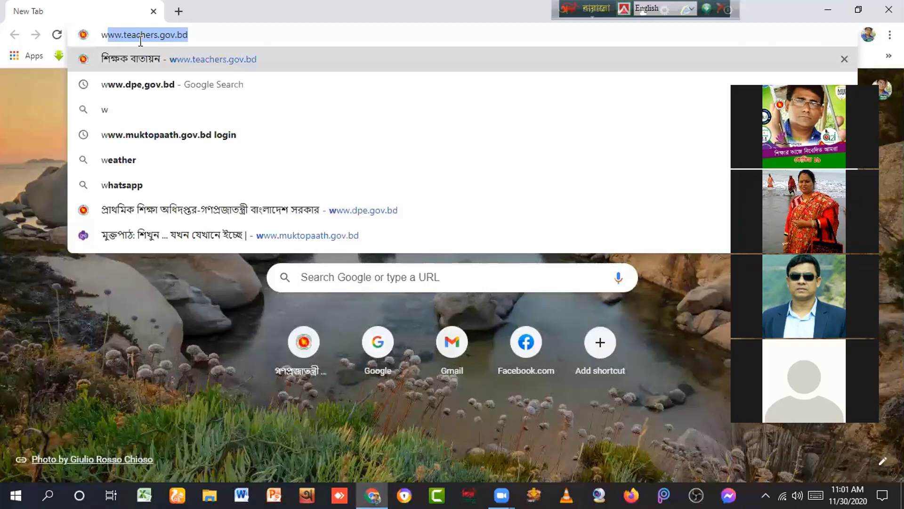
pyautogui.write('w')
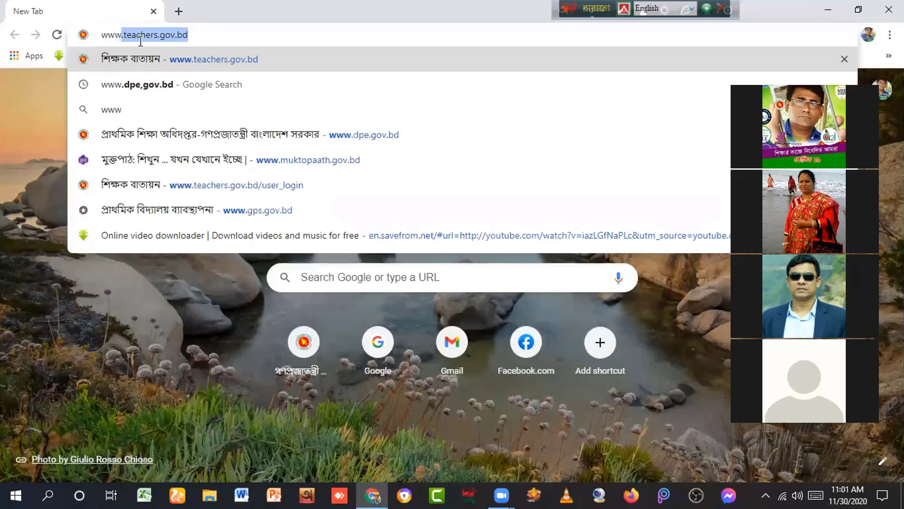
pyautogui.write('.')
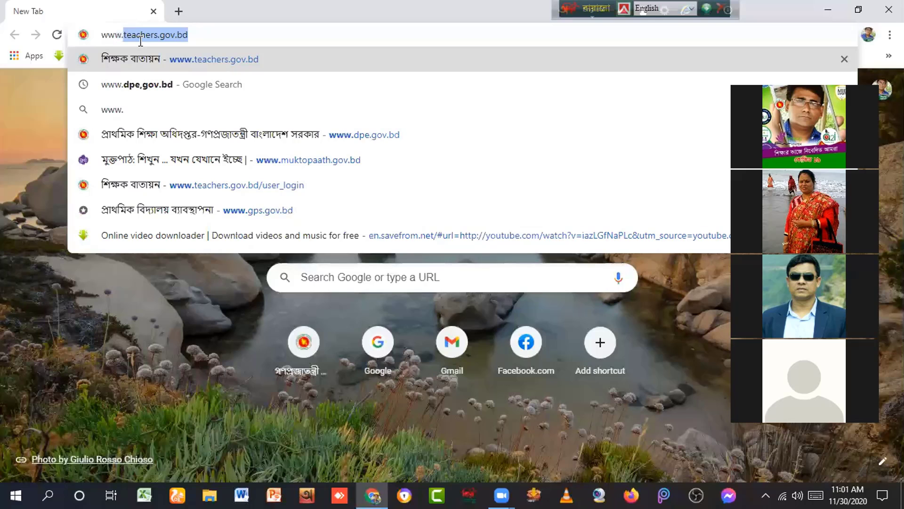
pyautogui.write('d')
pyautogui.click(504, 138)
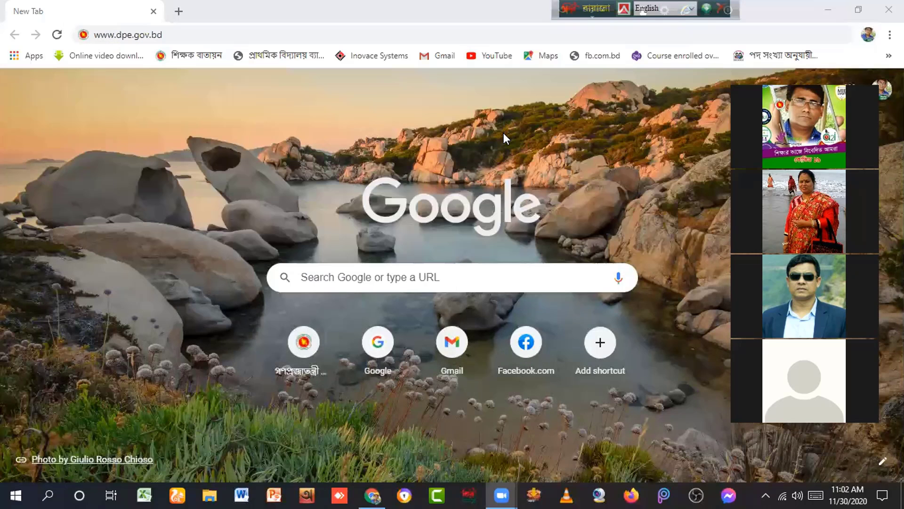
pyautogui.click(168, 35)
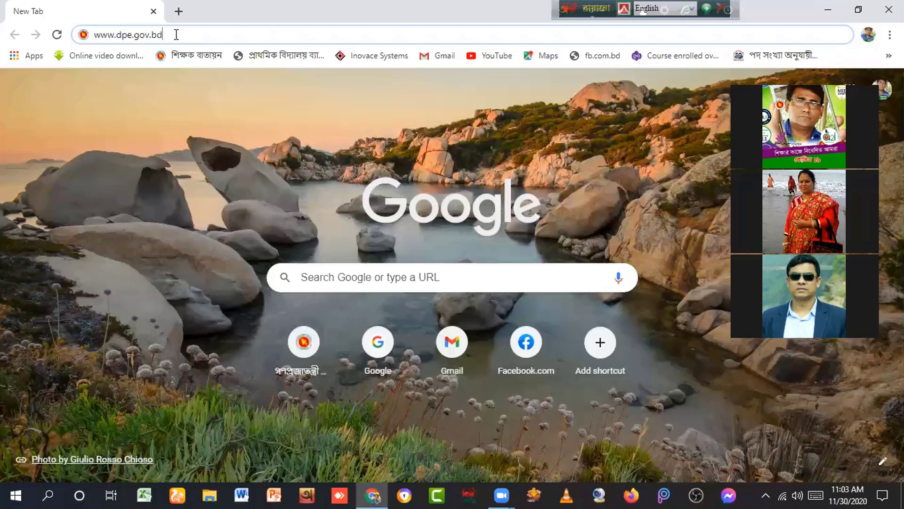
# Load the dpe.gov.bd home page with its internal e-services list.
pyautogui.press('Return')
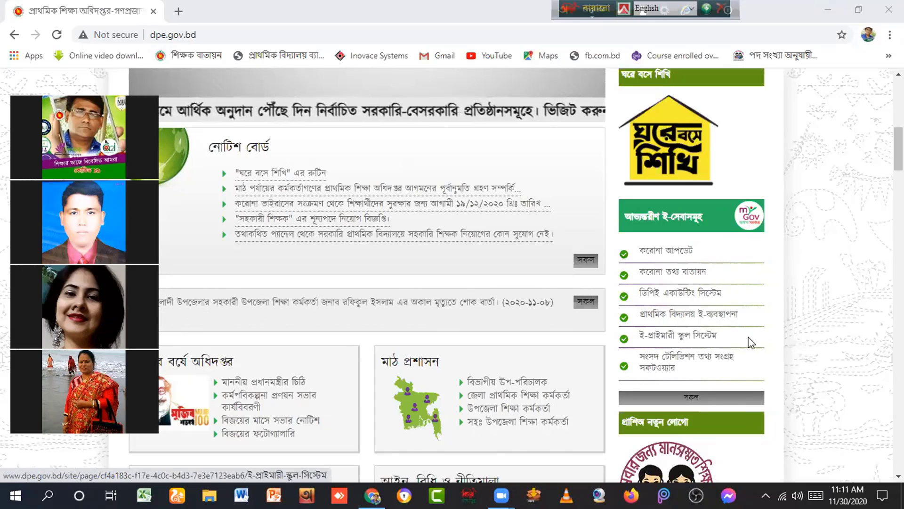
# Open the ই-প্রাইমারী স্কুল সিস্টেম page and choose the খুলনা (Khulna) division's admin login.
pyautogui.click(689, 338)
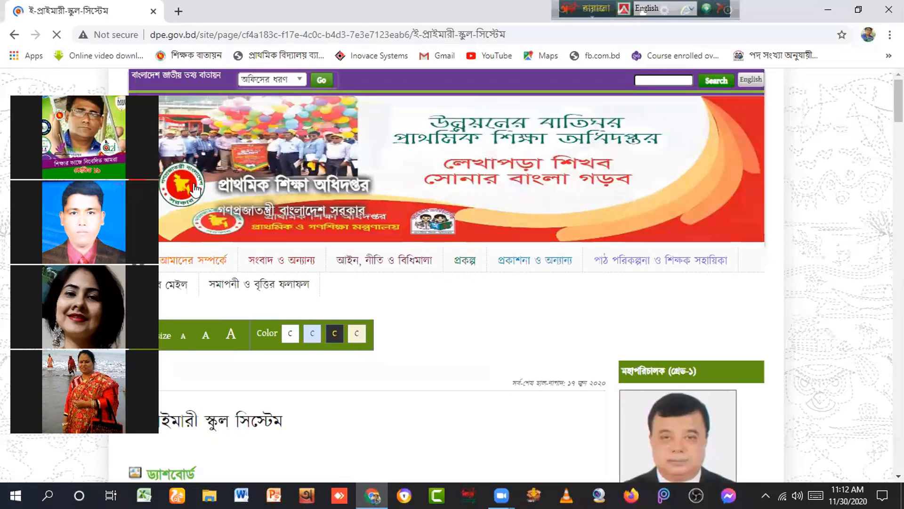
pyautogui.scroll(-4, 196, 188)
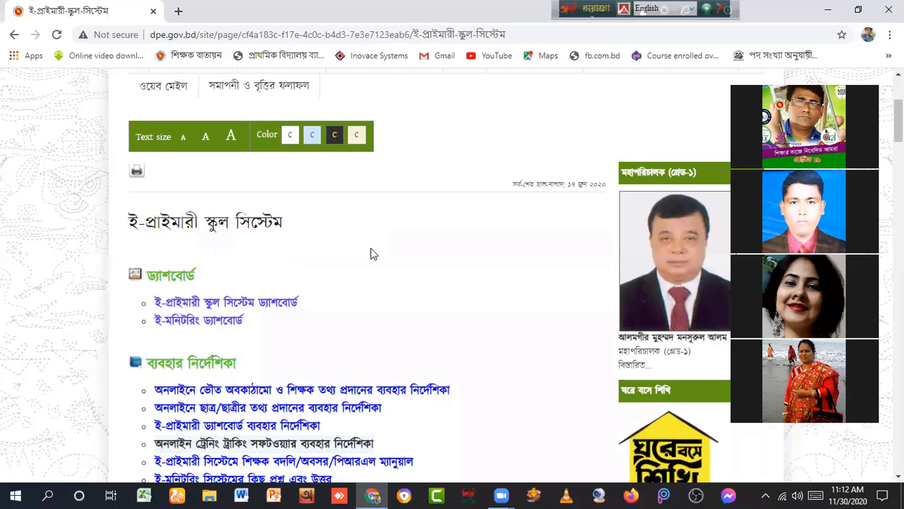
pyautogui.scroll(-6, 370, 252)
pyautogui.scroll(-1, 371, 253)
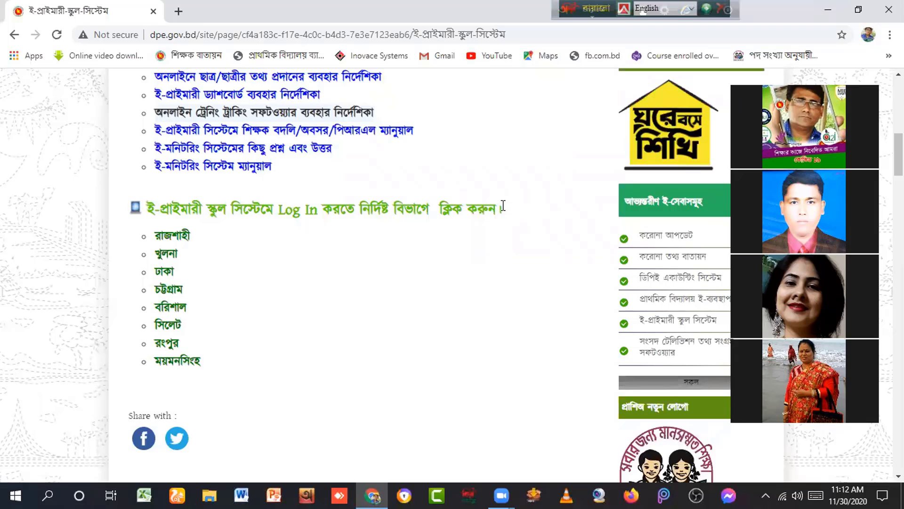
pyautogui.click(166, 257)
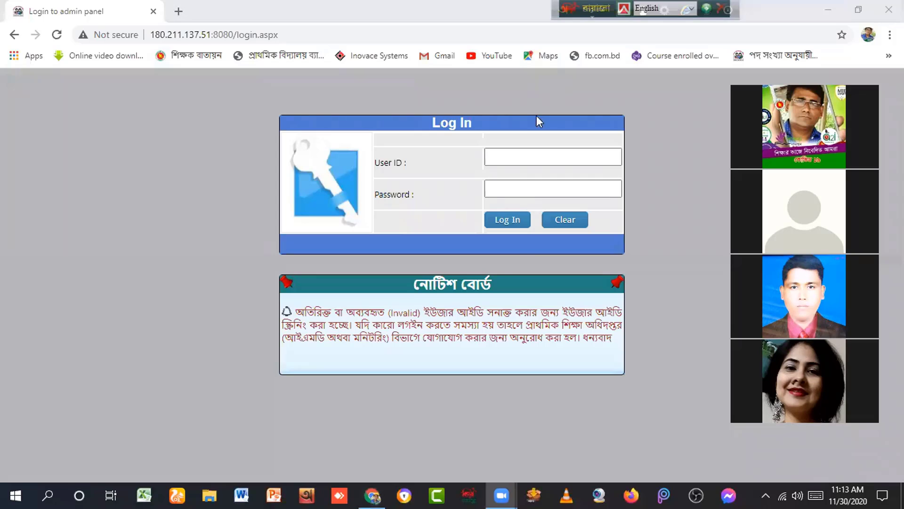
# Place the cursor in the User ID box of the login.aspx form.
pyautogui.click(509, 157)
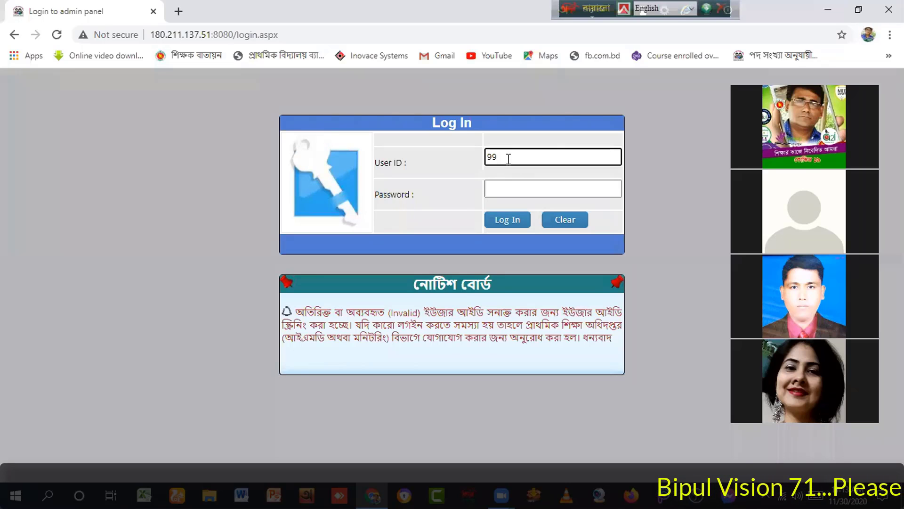
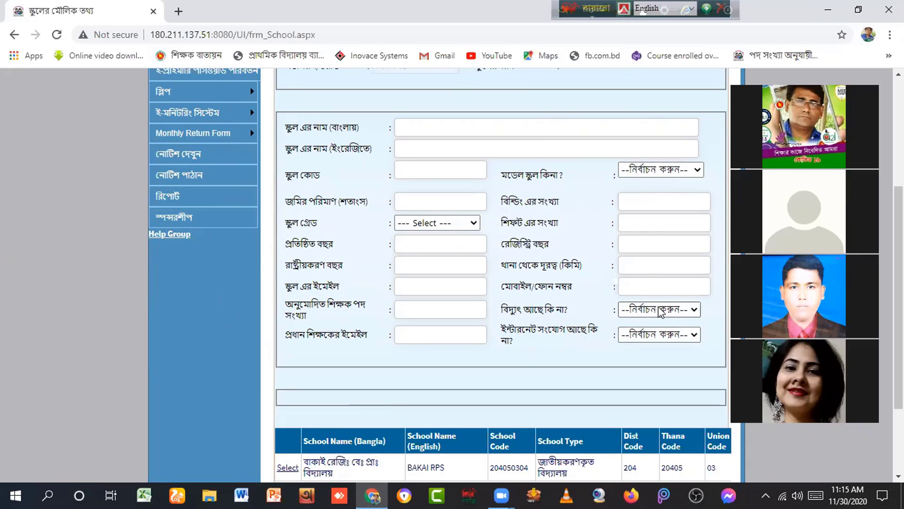
# Select the BAKAI RPS row to load its record (land 33, grade B, established 1991) into the form.
pyautogui.scroll(4, 662, 309)
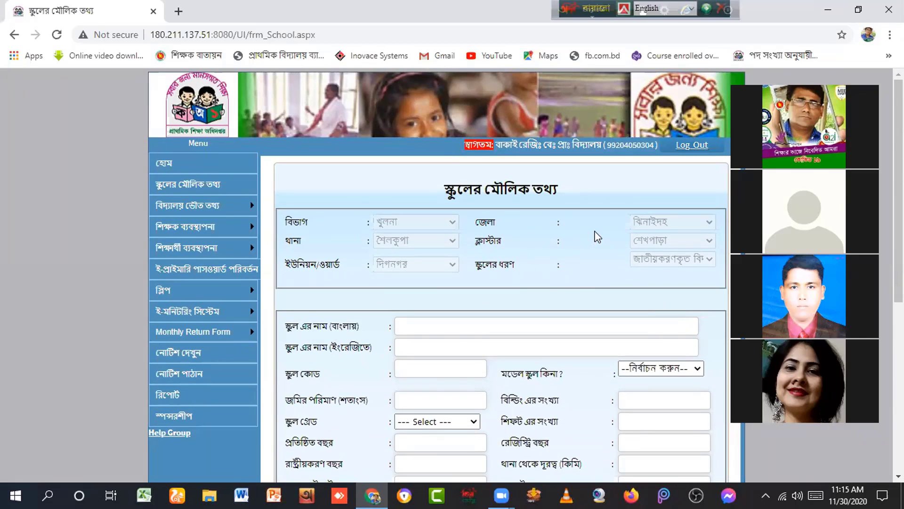
pyautogui.scroll(-3, 598, 238)
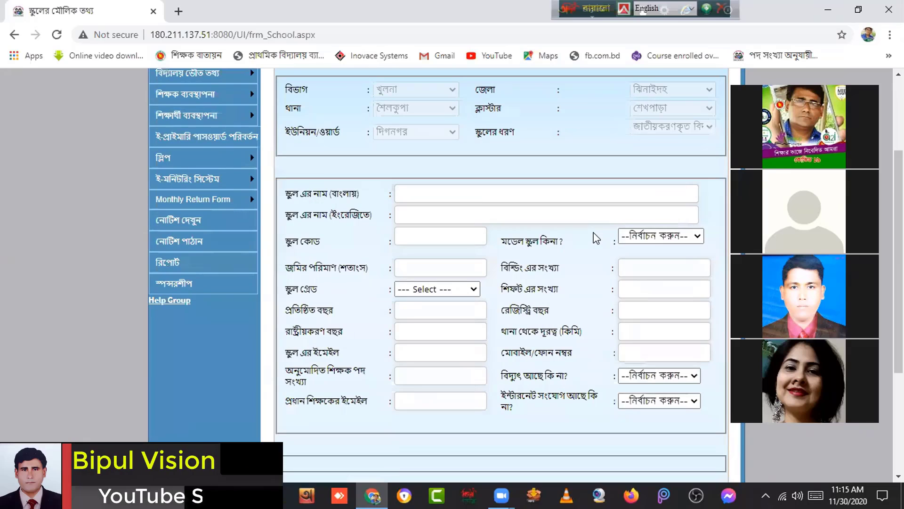
pyautogui.scroll(-4, 596, 238)
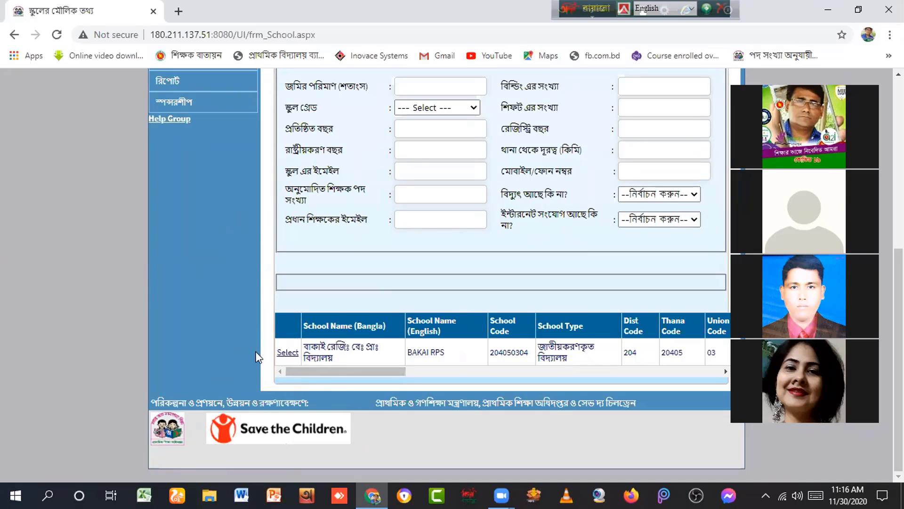
pyautogui.click(289, 354)
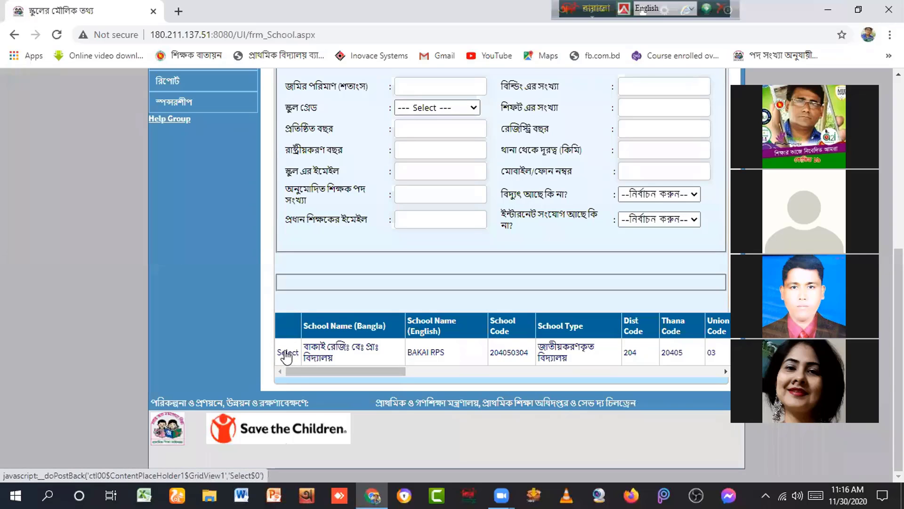
pyautogui.click(286, 353)
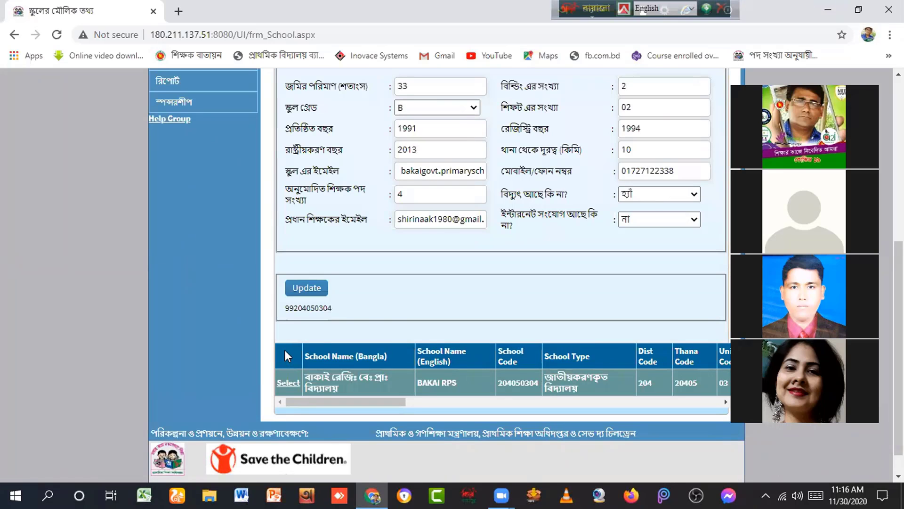
pyautogui.scroll(7, 414, 308)
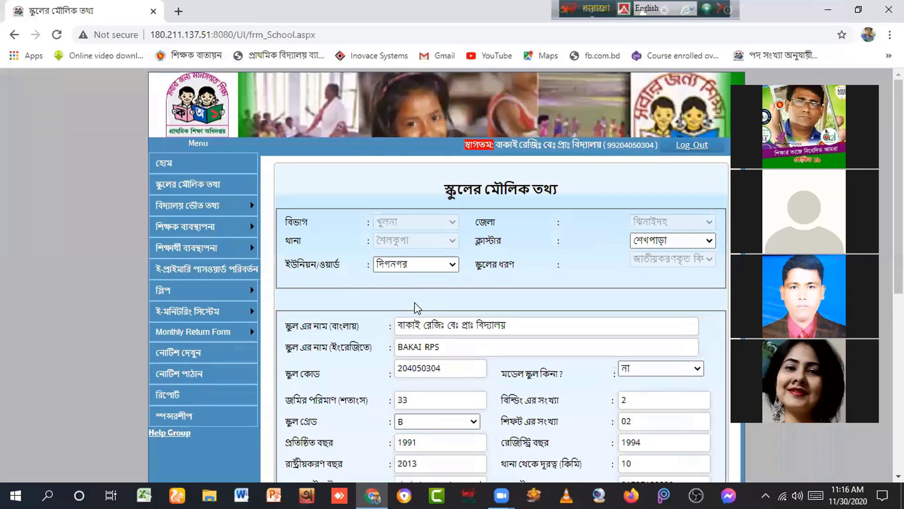
pyautogui.scroll(-4, 426, 308)
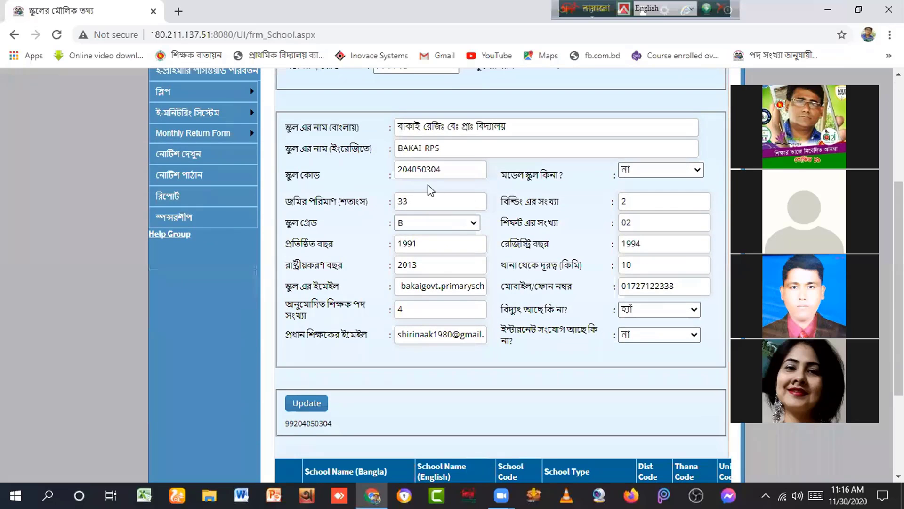
pyautogui.scroll(5, 453, 231)
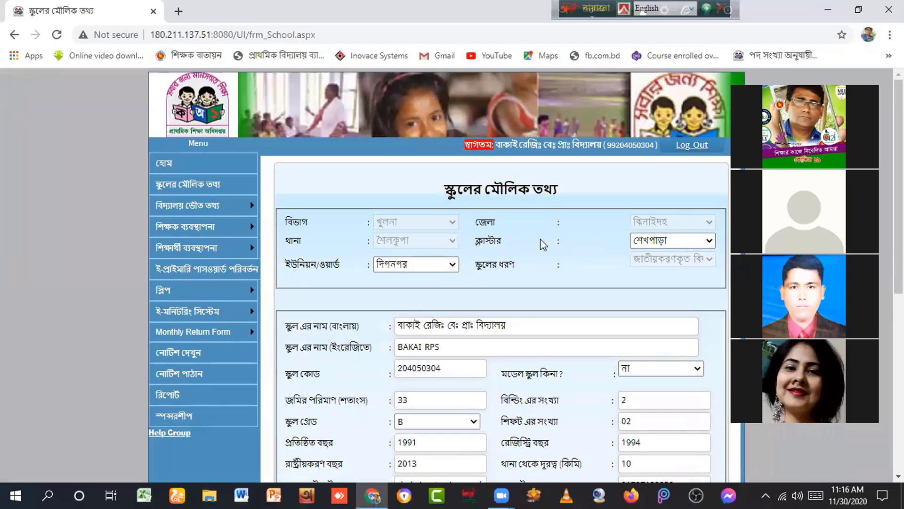
pyautogui.click(710, 241)
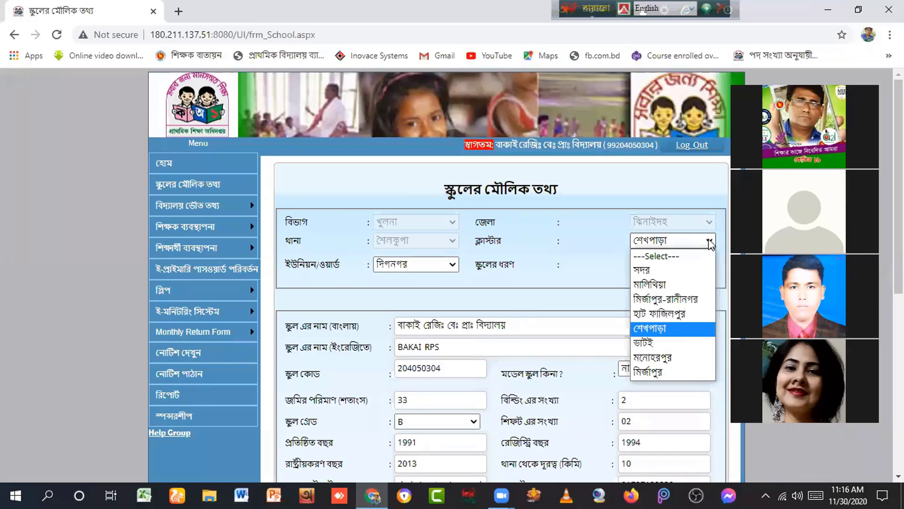
pyautogui.click(668, 329)
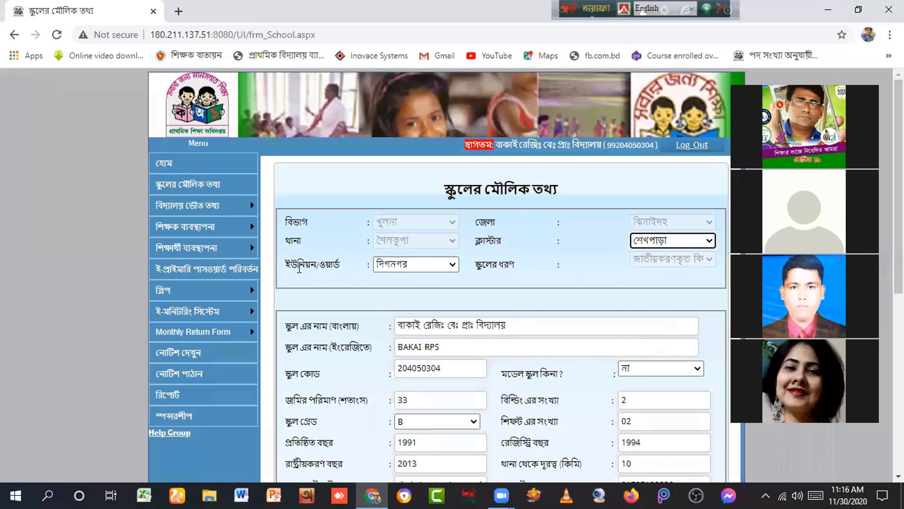
pyautogui.click(453, 265)
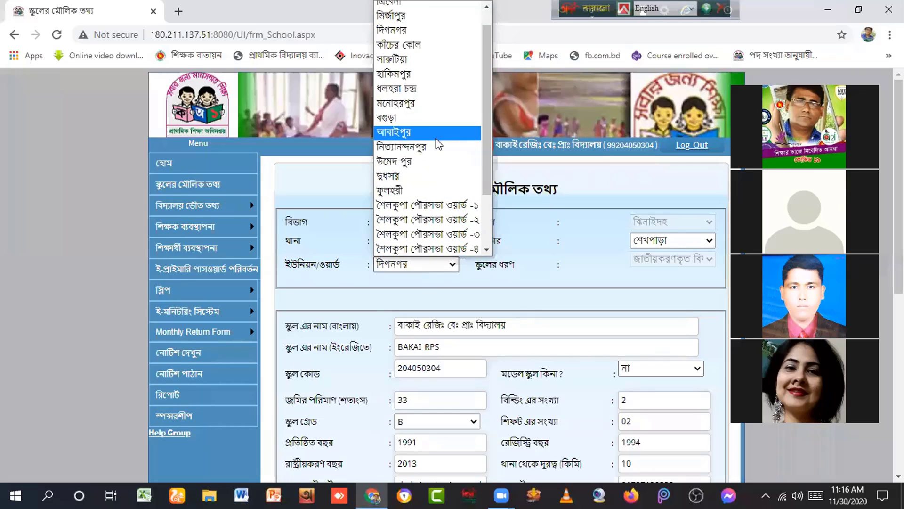
pyautogui.scroll(1, 437, 144)
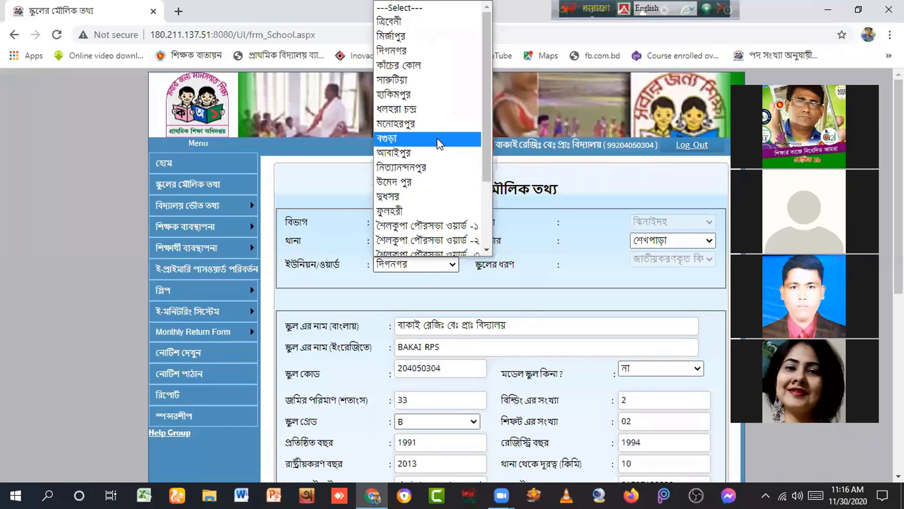
pyautogui.click(411, 52)
pyautogui.scroll(-1, 527, 311)
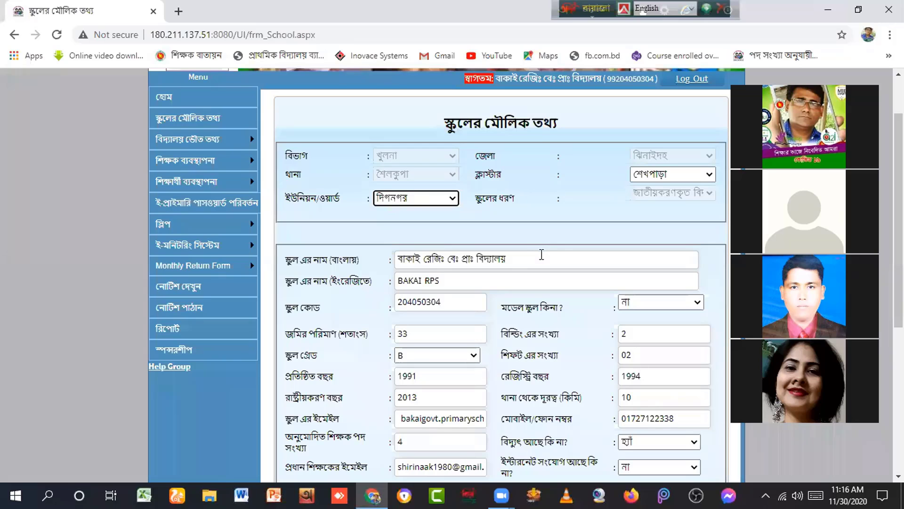
pyautogui.scroll(-1, 541, 255)
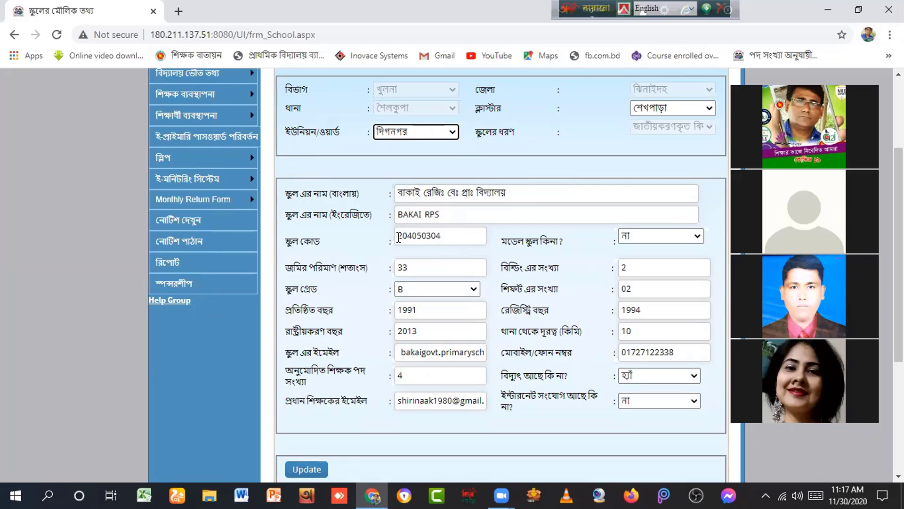
pyautogui.click(399, 237)
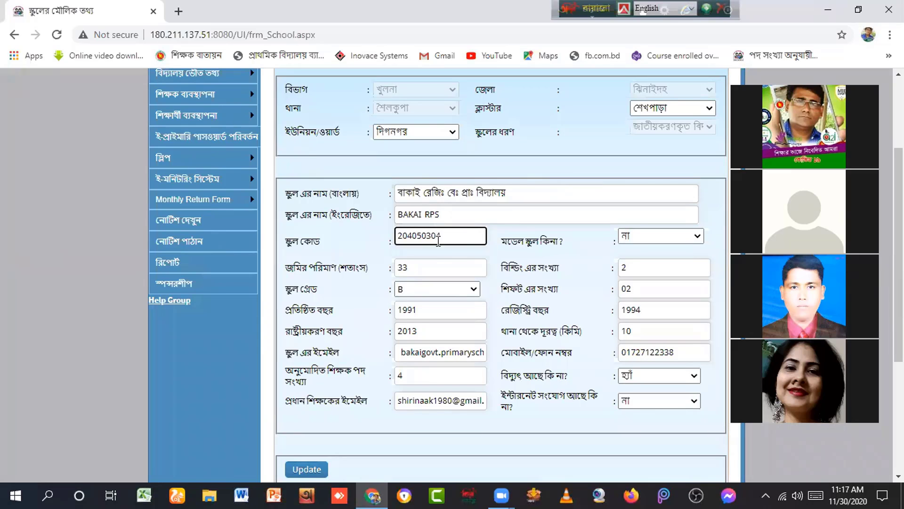
pyautogui.scroll(-1, 490, 237)
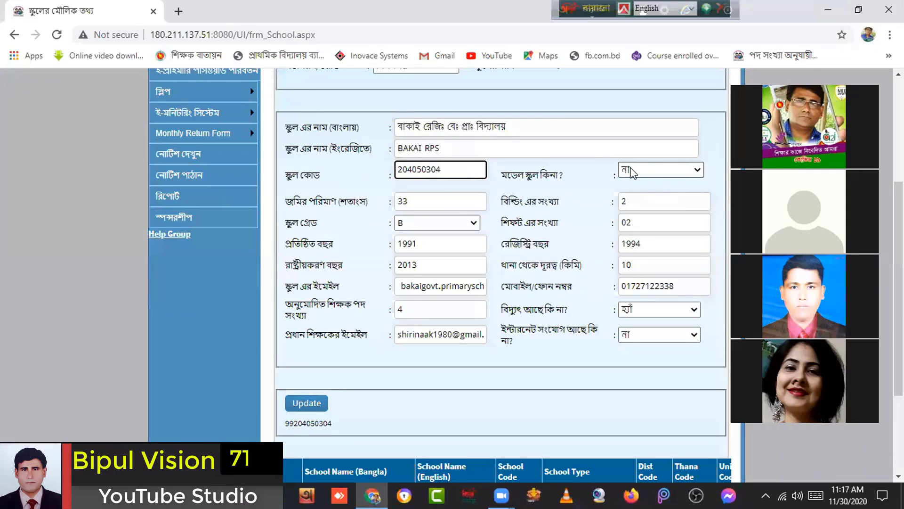
pyautogui.click(699, 171)
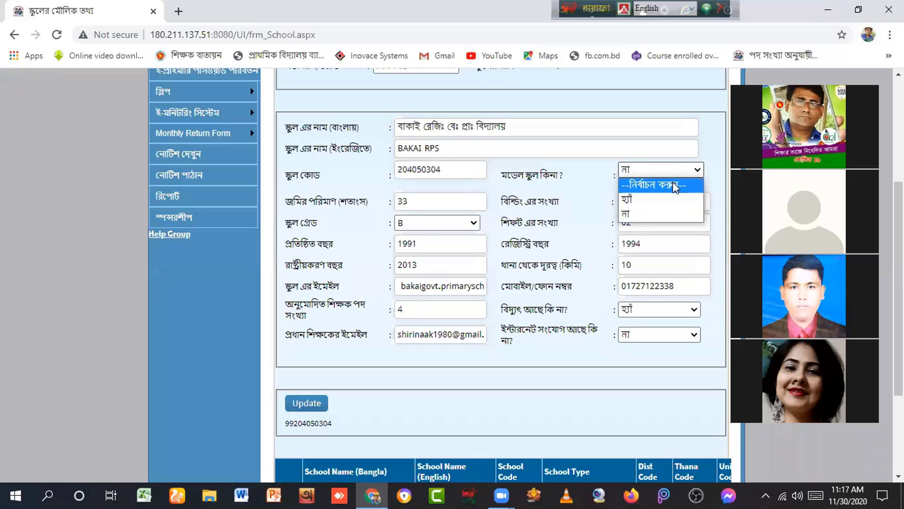
pyautogui.click(629, 216)
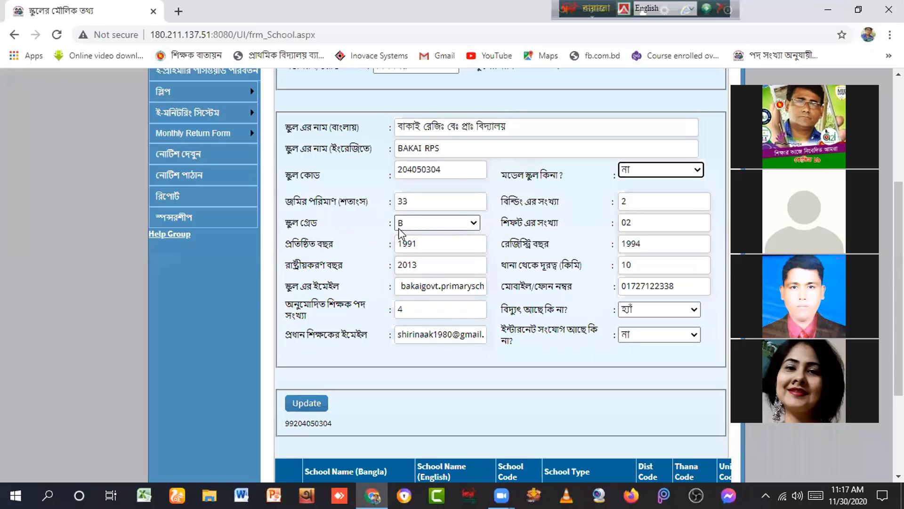
pyautogui.click(473, 224)
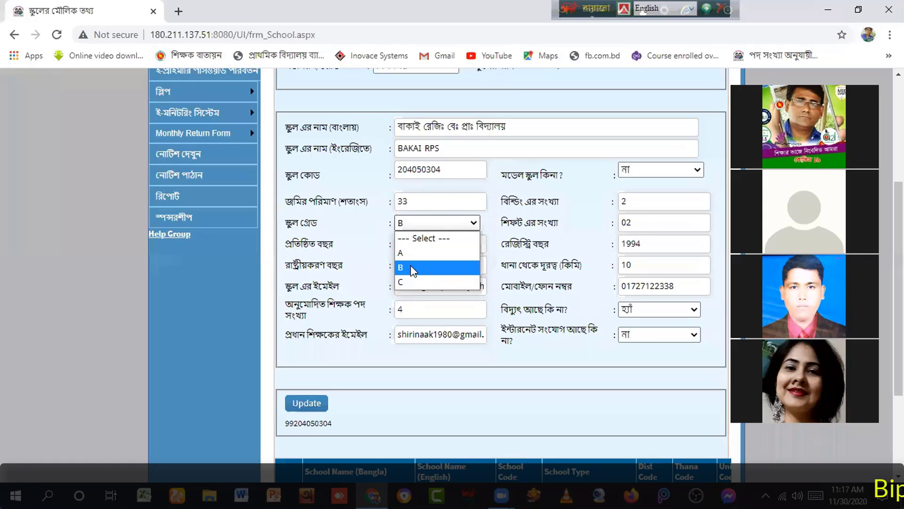
pyautogui.click(413, 268)
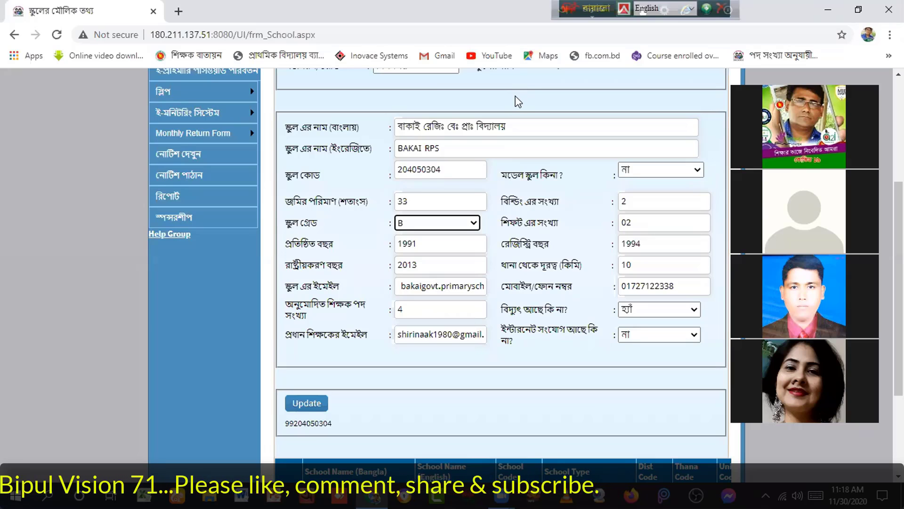
pyautogui.scroll(1, 519, 141)
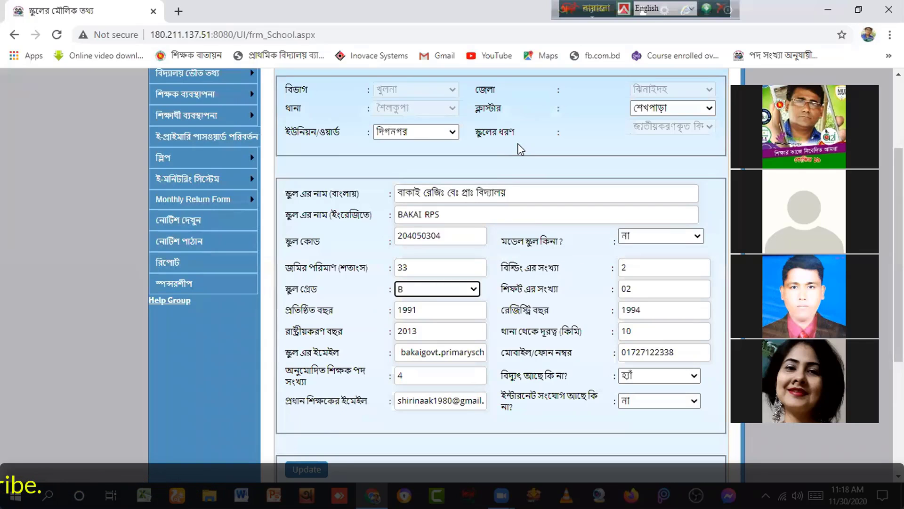
pyautogui.scroll(-1, 485, 201)
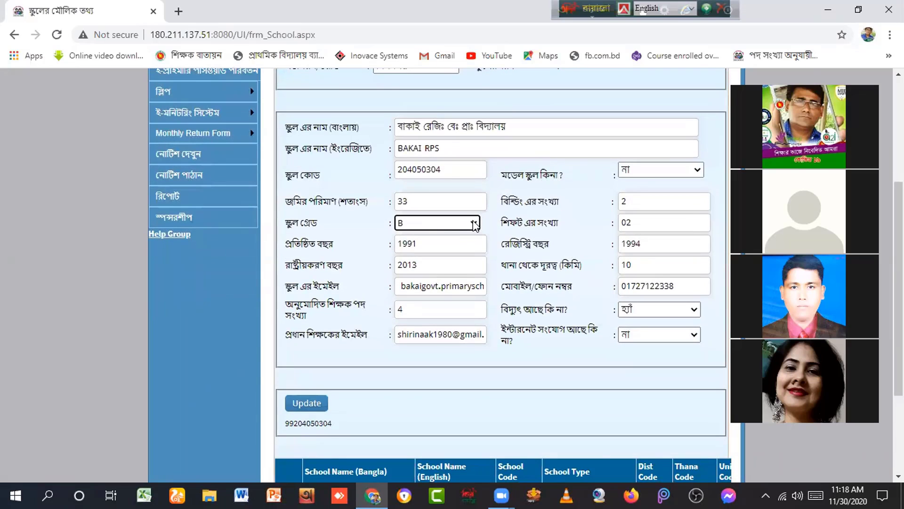
pyautogui.scroll(-1, 474, 225)
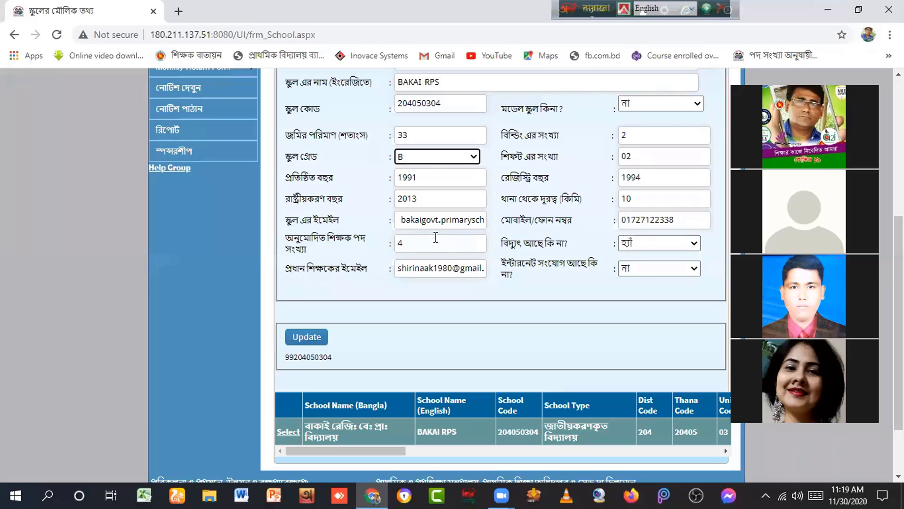
pyautogui.scroll(-2, 436, 237)
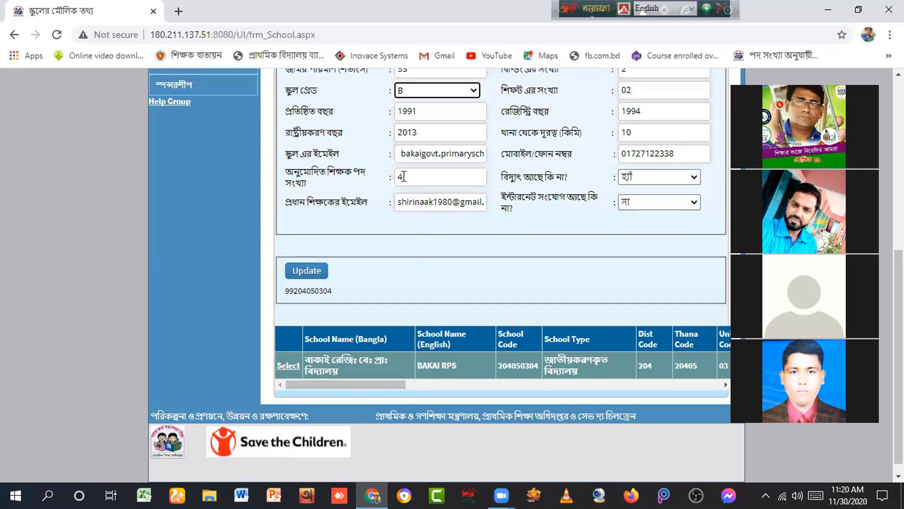
# Change the approved teacher posts count from 4 to 5.
pyautogui.click(433, 176)
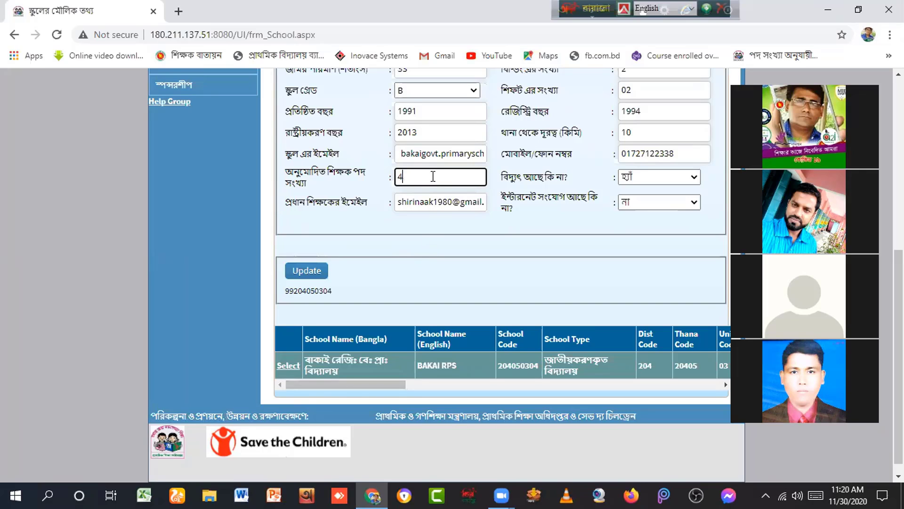
pyautogui.press('BackSpace')
pyautogui.write('5')
pyautogui.click(468, 226)
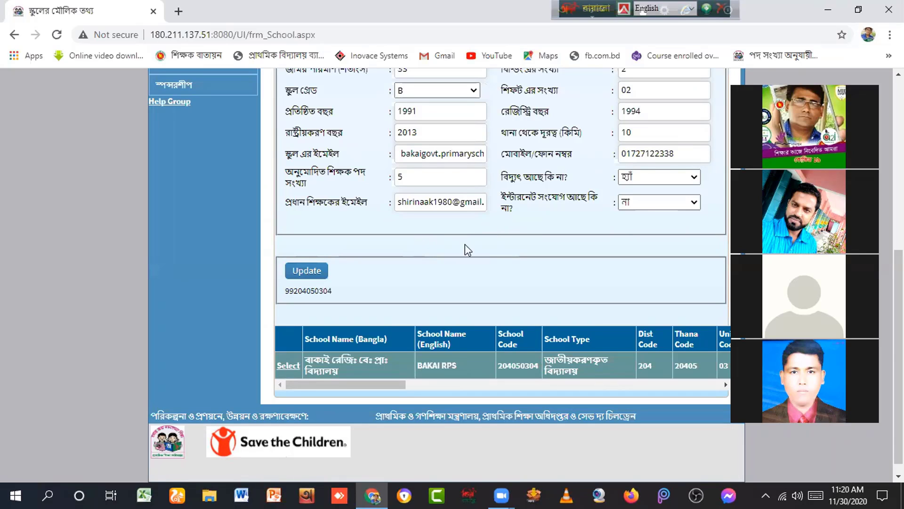
# Submit the edited basic school information with the Update button.
pyautogui.scroll(-1, 481, 251)
pyautogui.scroll(5, 611, 221)
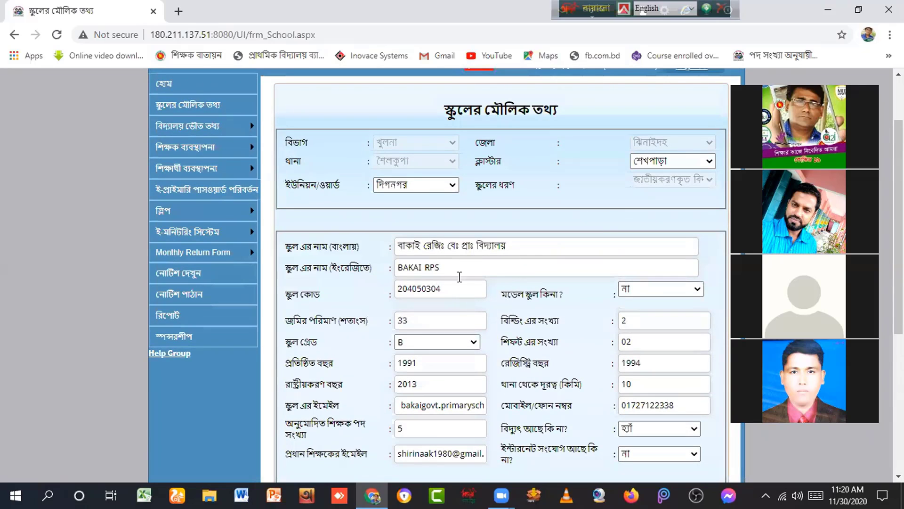
pyautogui.scroll(-3, 529, 253)
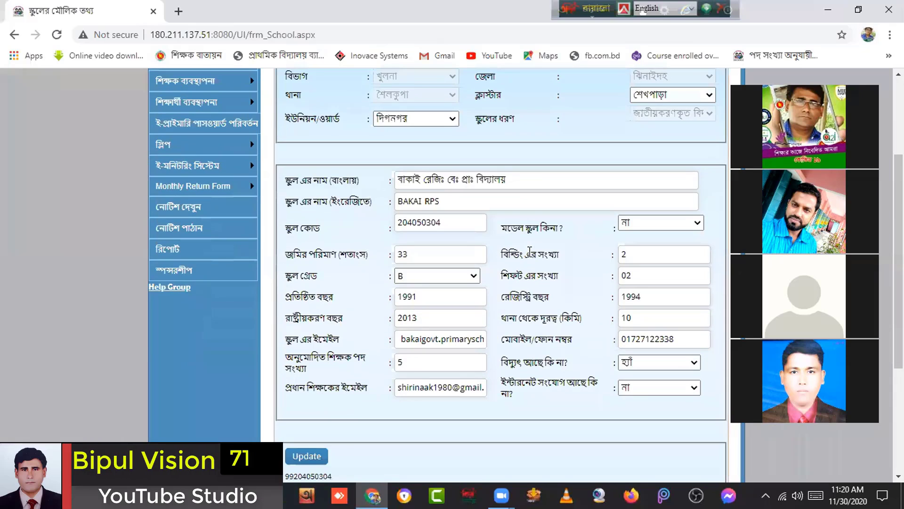
pyautogui.scroll(-2, 530, 255)
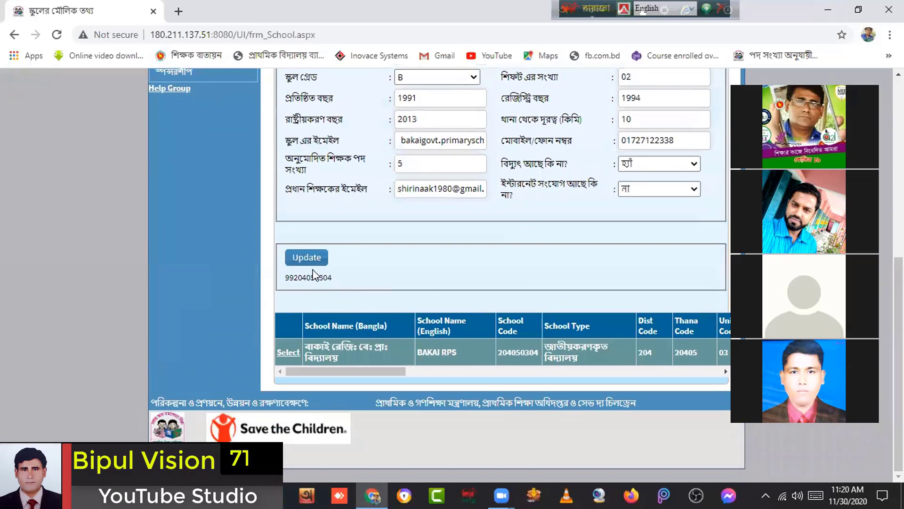
pyautogui.scroll(6, 556, 141)
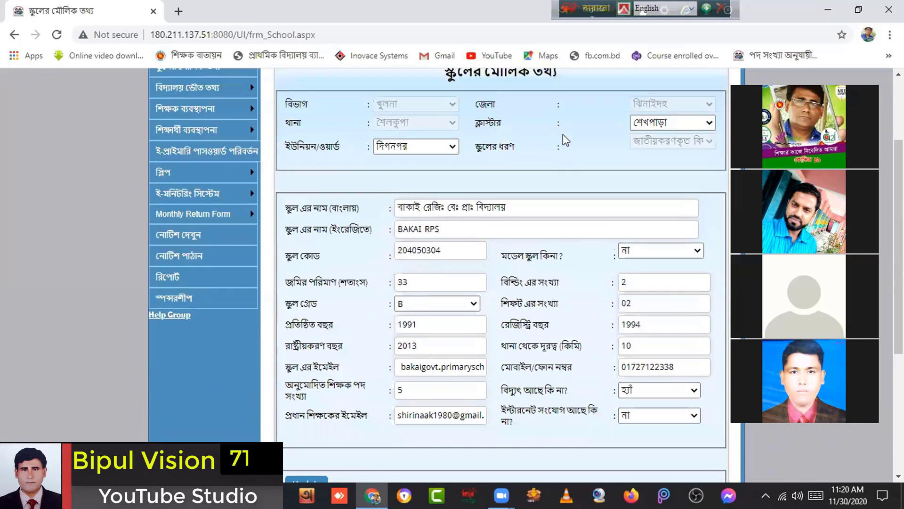
pyautogui.scroll(-6, 556, 209)
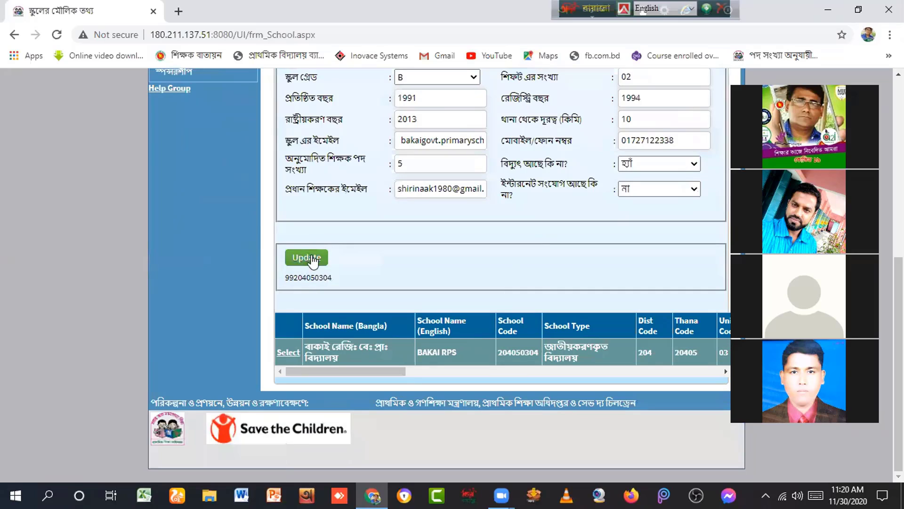
pyautogui.click(324, 264)
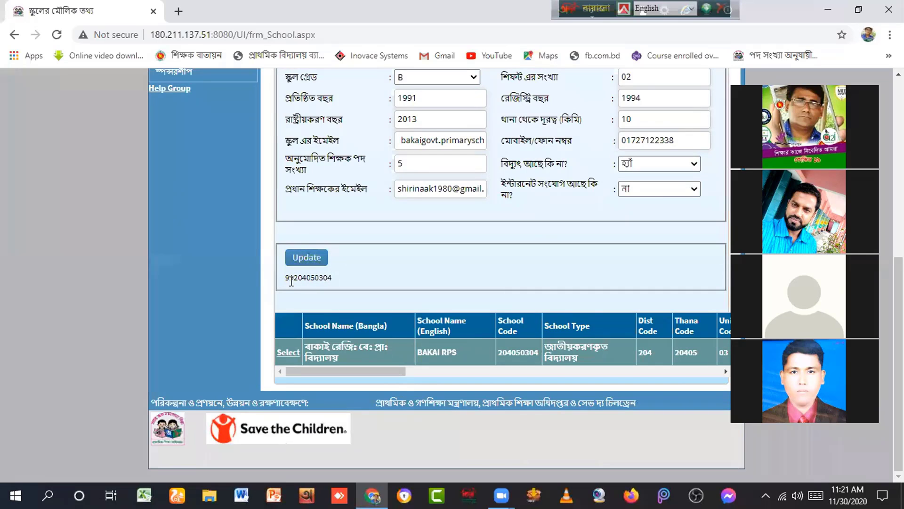
pyautogui.click(305, 257)
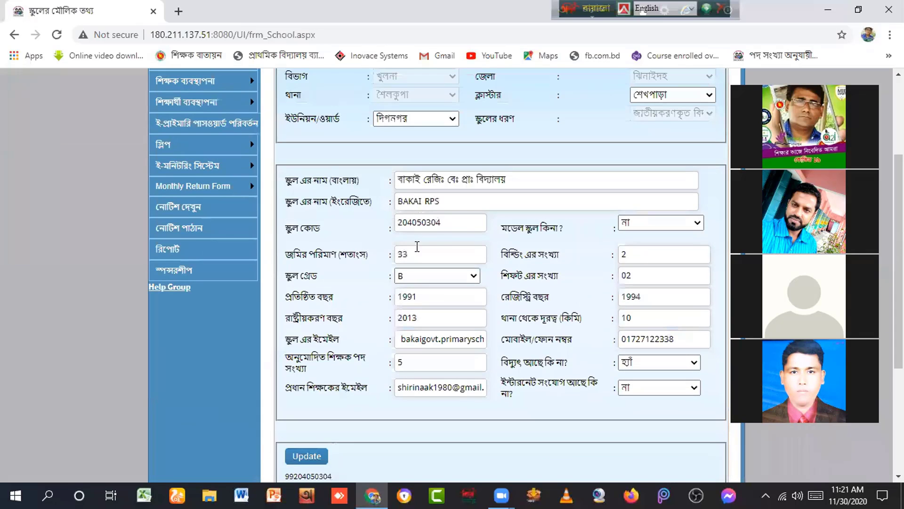
pyautogui.scroll(-1, 374, 303)
pyautogui.scroll(-3, 374, 303)
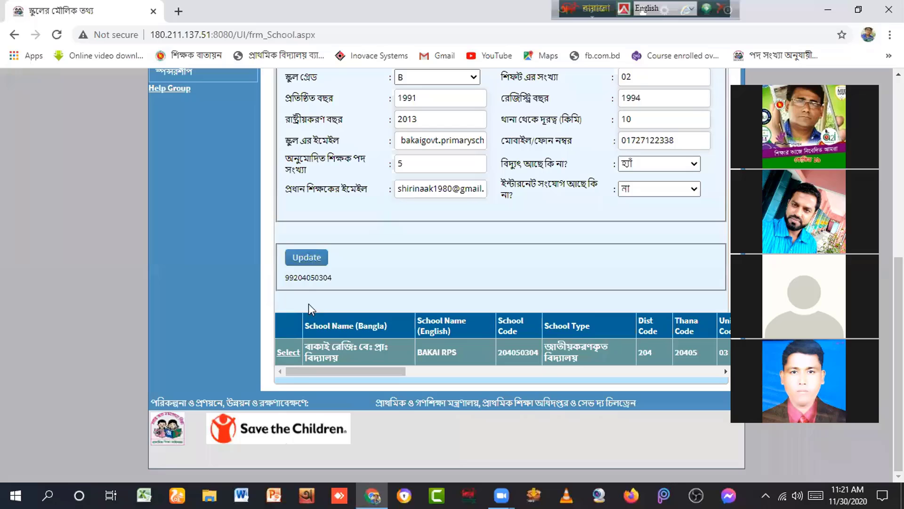
# Save BAKAI RPS's basic information again until the 'data successfully updated' message appears.
pyautogui.click(307, 258)
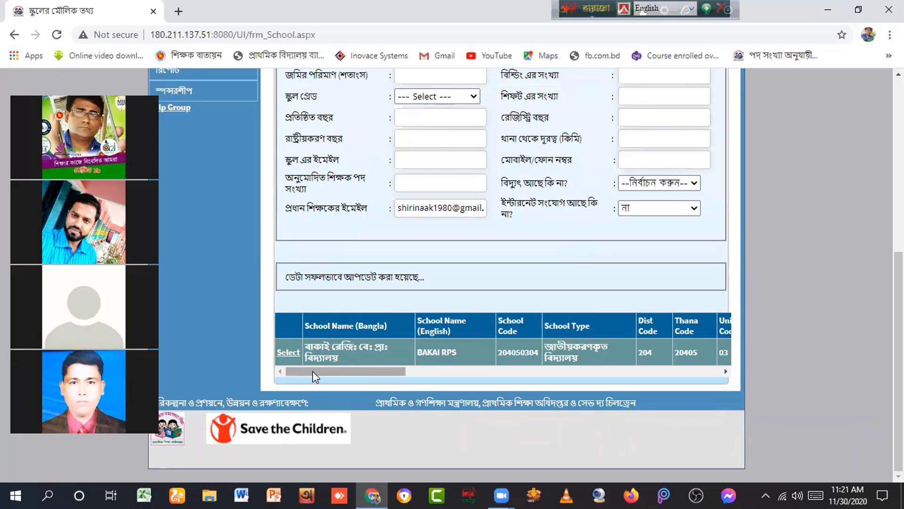
pyautogui.moveTo(312, 372)
pyautogui.mouseDown()
pyautogui.moveTo(331, 372)
pyautogui.moveTo(292, 371)
pyautogui.moveTo(650, 380)
pyautogui.moveTo(305, 361)
pyautogui.mouseUp()
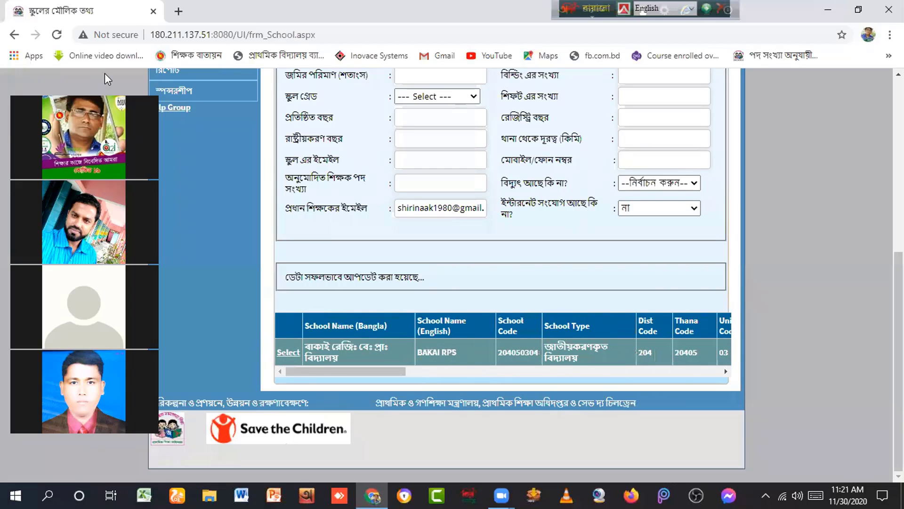
# Return to the top of the page and show the বিদ্যালয় ভৌত তথ্য submenu.
pyautogui.scroll(7, 105, 72)
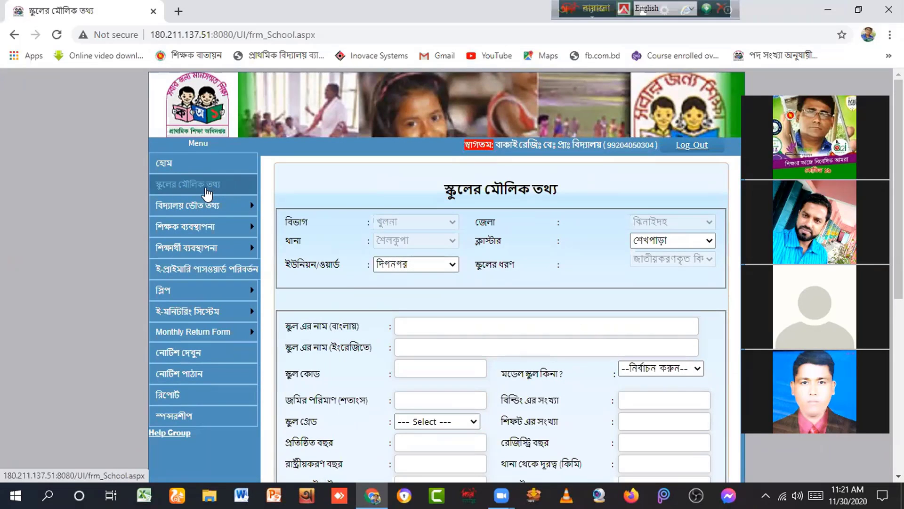
pyautogui.moveTo(202, 207)
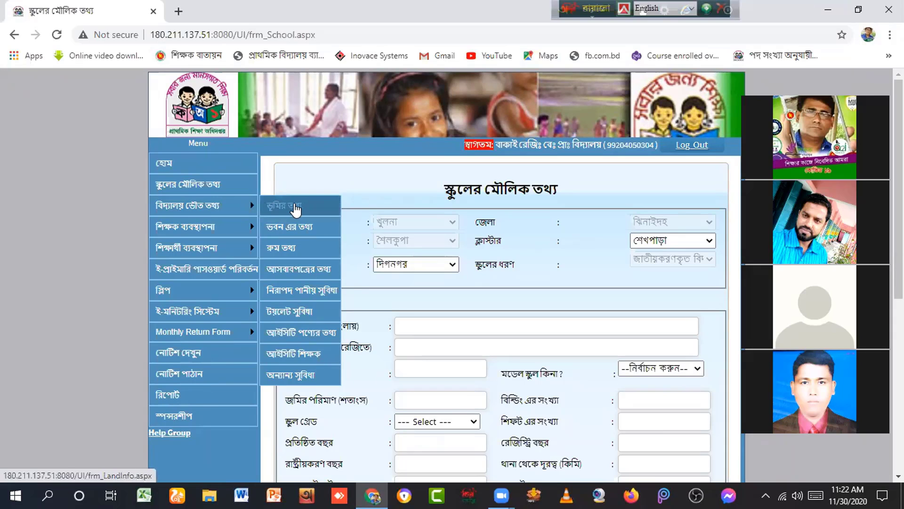
# Open the ভূমির তথ্য form and enter গণপ্রজাতন্ত্রী বাংলাদেশ সরকার as the registered owner.
pyautogui.click(295, 208)
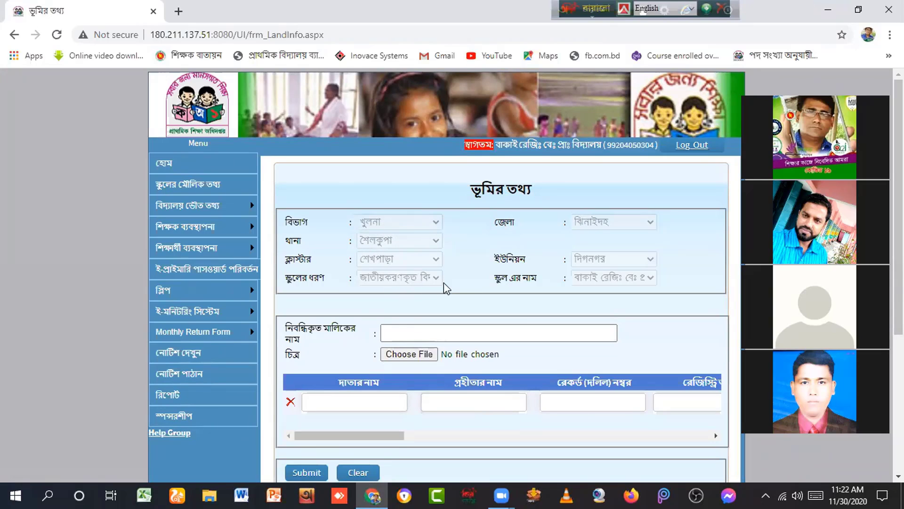
pyautogui.scroll(-3, 620, 253)
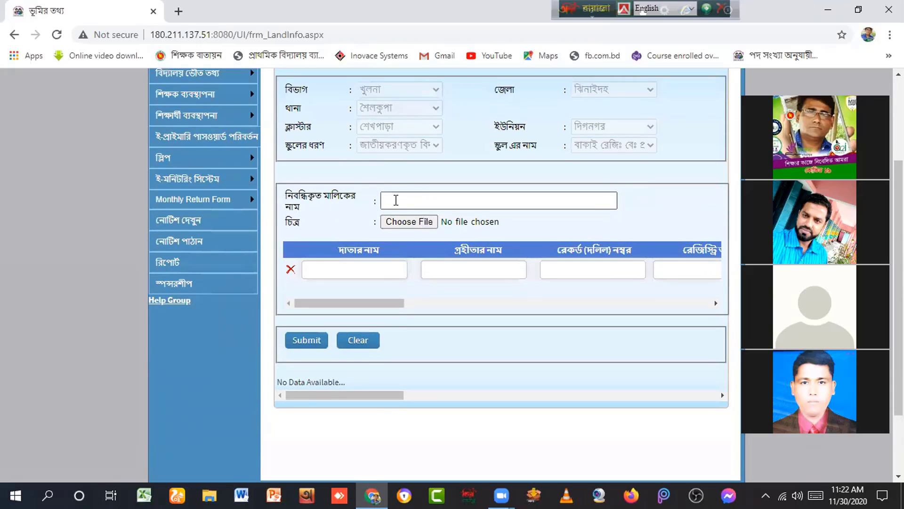
pyautogui.click(395, 200)
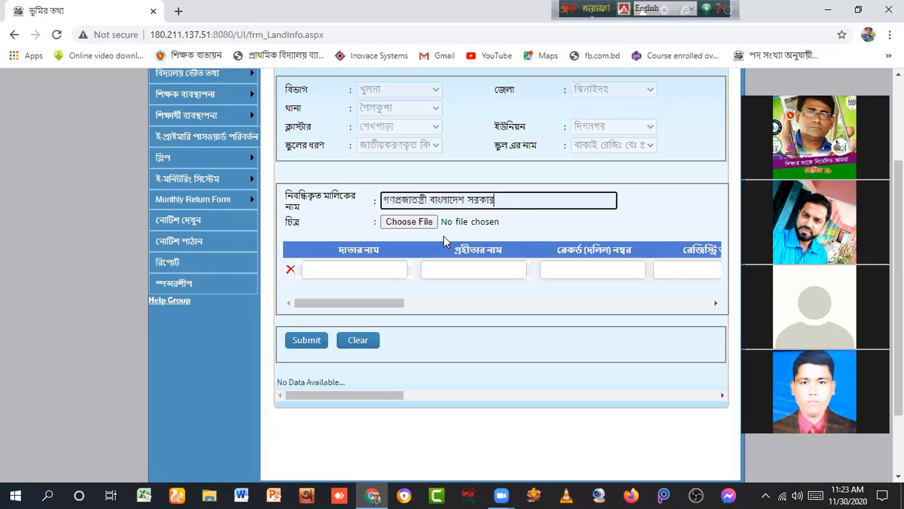
pyautogui.scroll(-3, 370, 169)
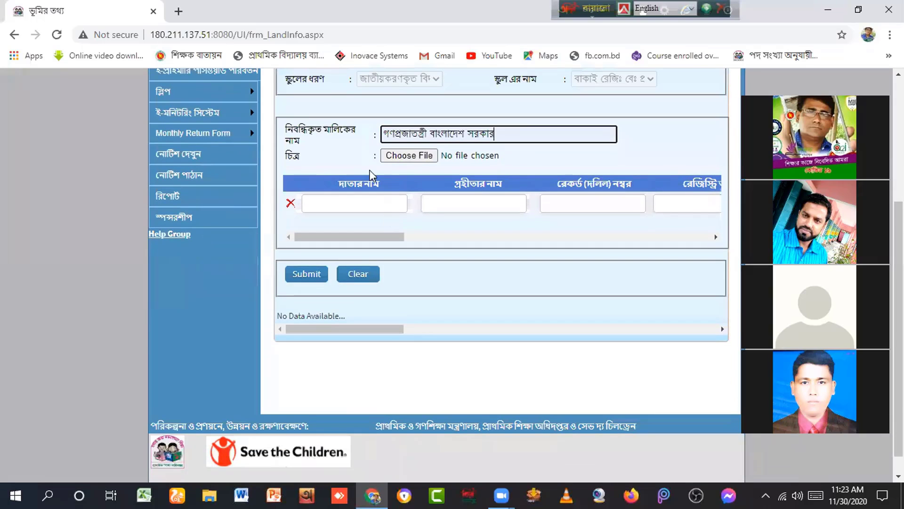
pyautogui.click(413, 155)
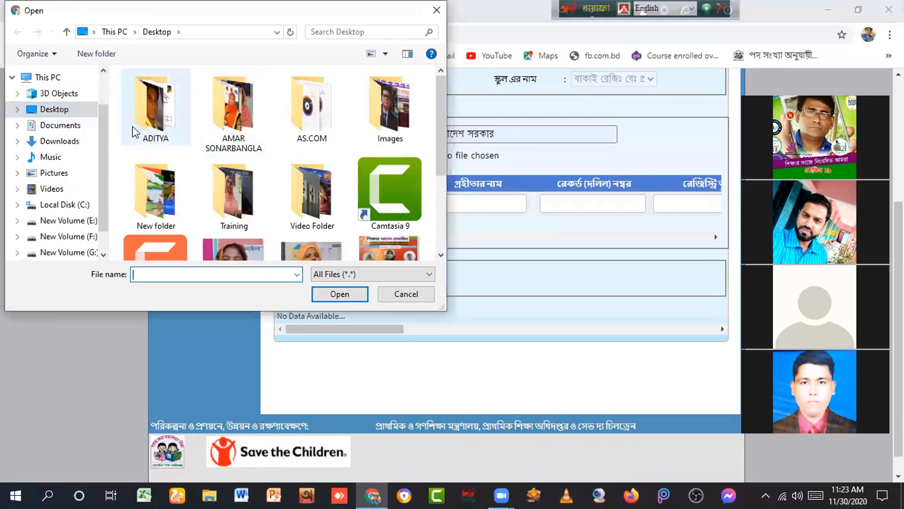
pyautogui.scroll(-1, 132, 126)
pyautogui.scroll(-1, 331, 144)
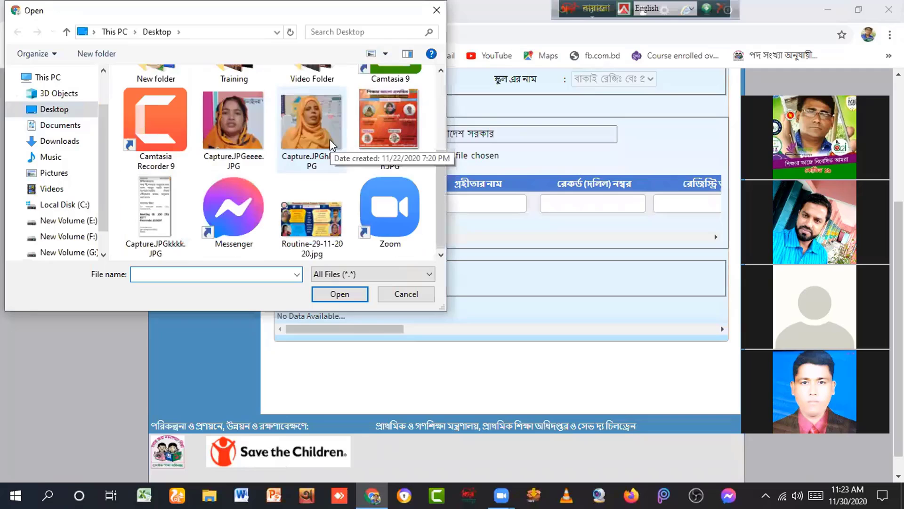
pyautogui.scroll(3, 352, 162)
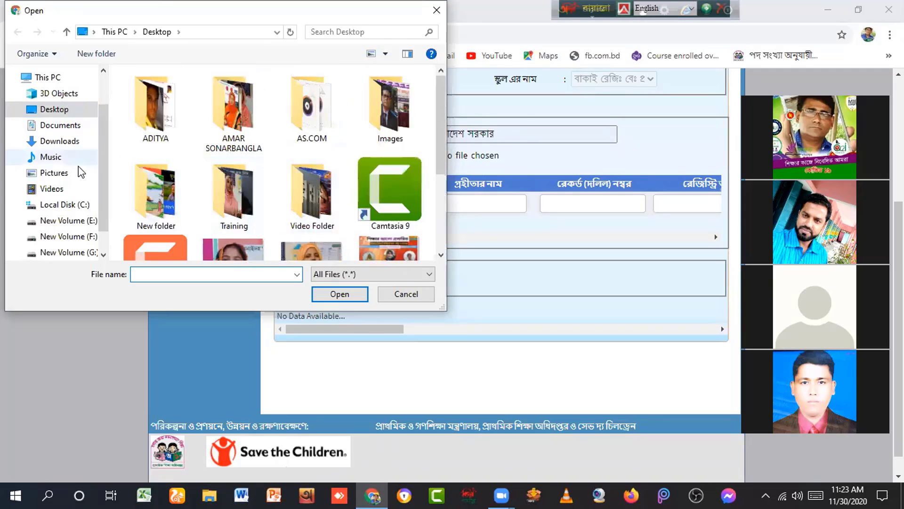
pyautogui.click(65, 176)
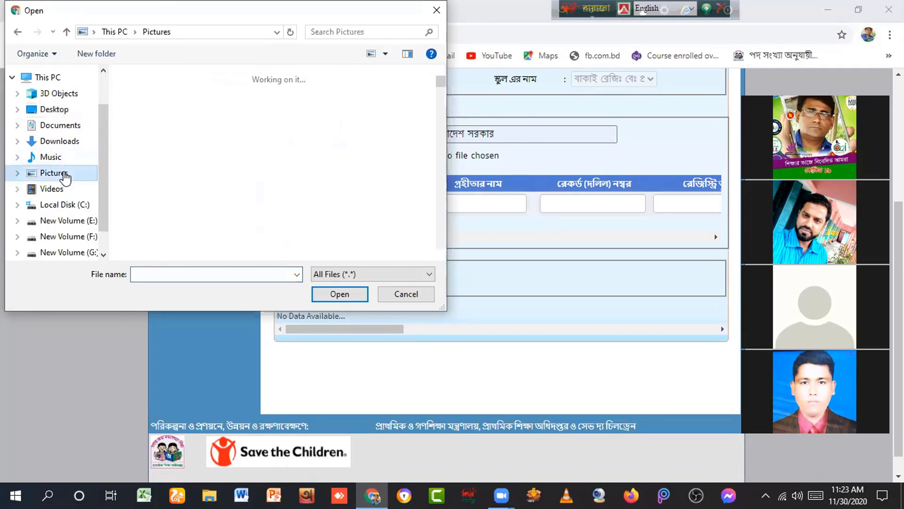
pyautogui.scroll(-4, 309, 168)
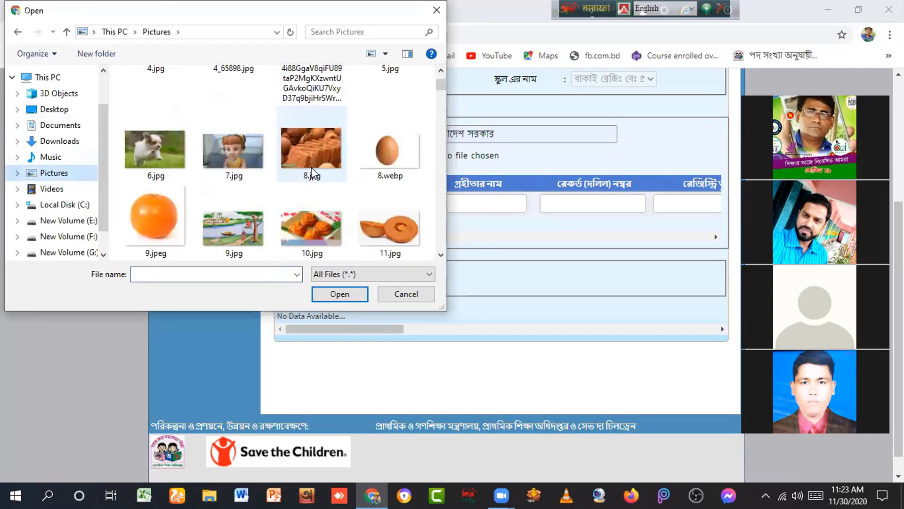
pyautogui.scroll(-10, 311, 169)
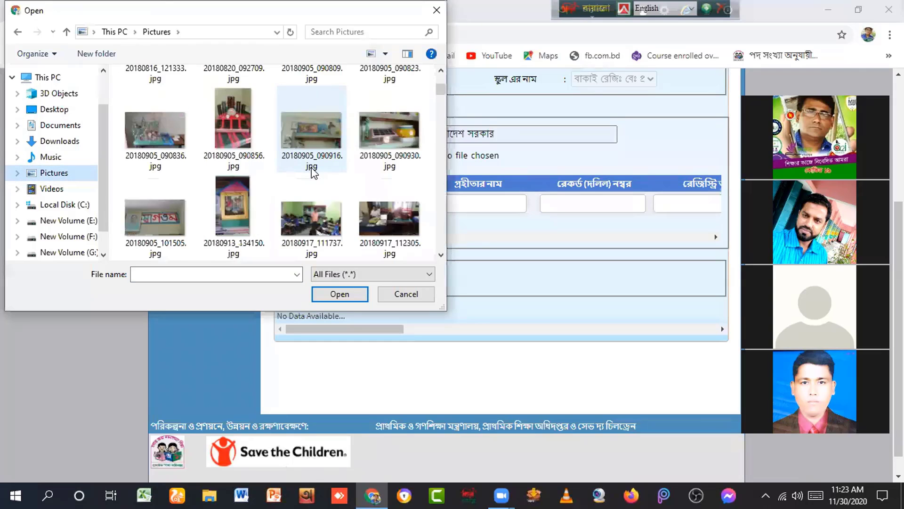
pyautogui.scroll(-8, 311, 173)
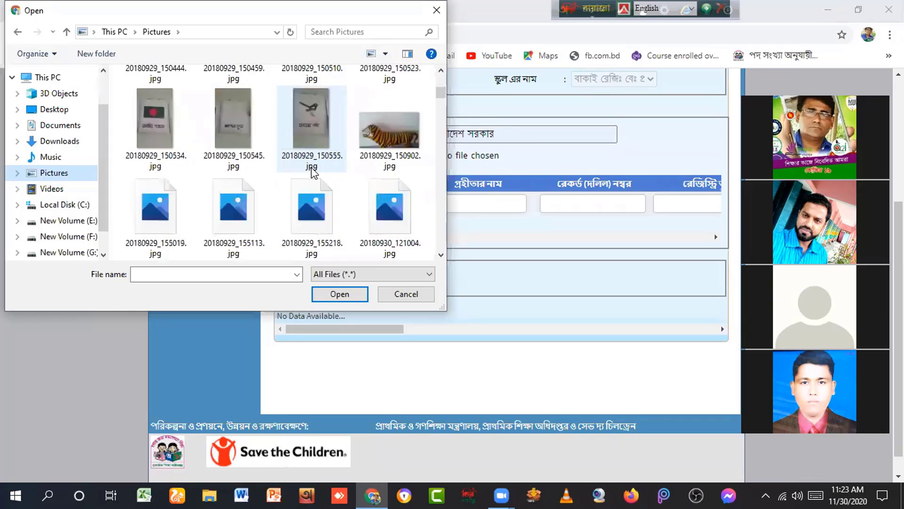
pyautogui.scroll(-3, 312, 174)
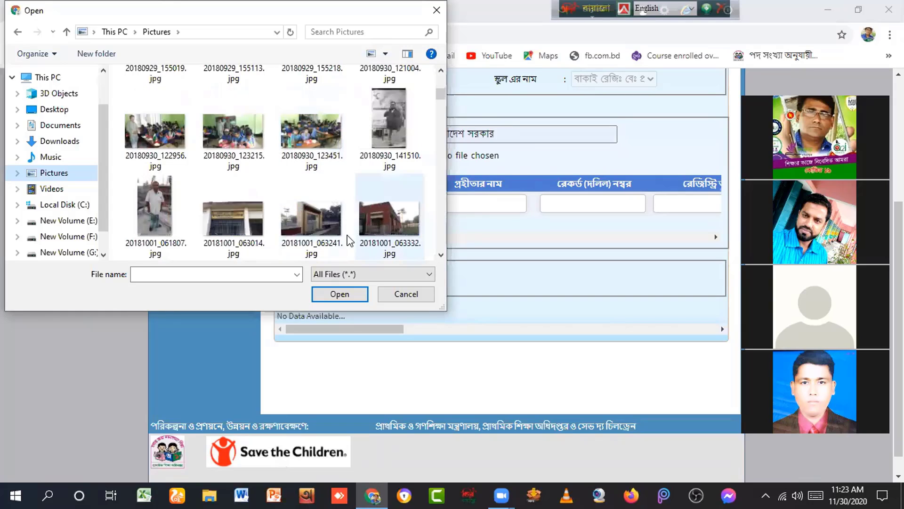
pyautogui.click(232, 219)
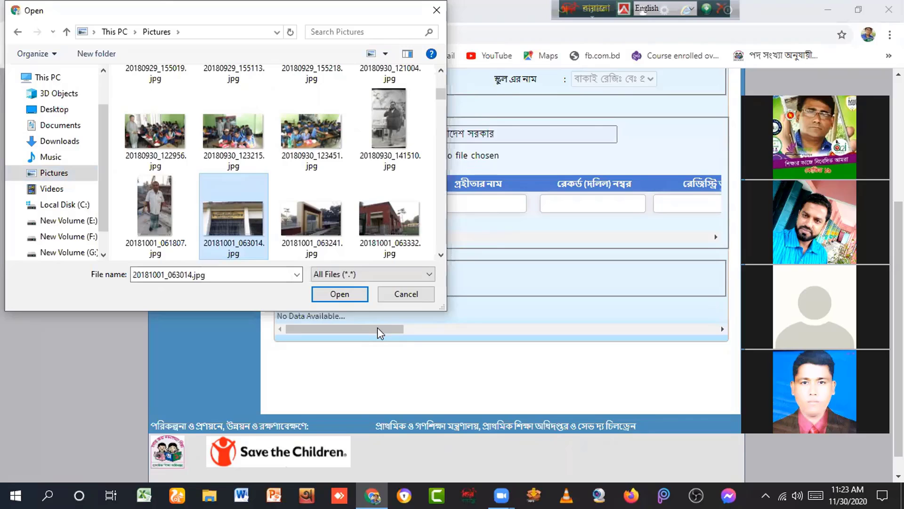
pyautogui.click(406, 294)
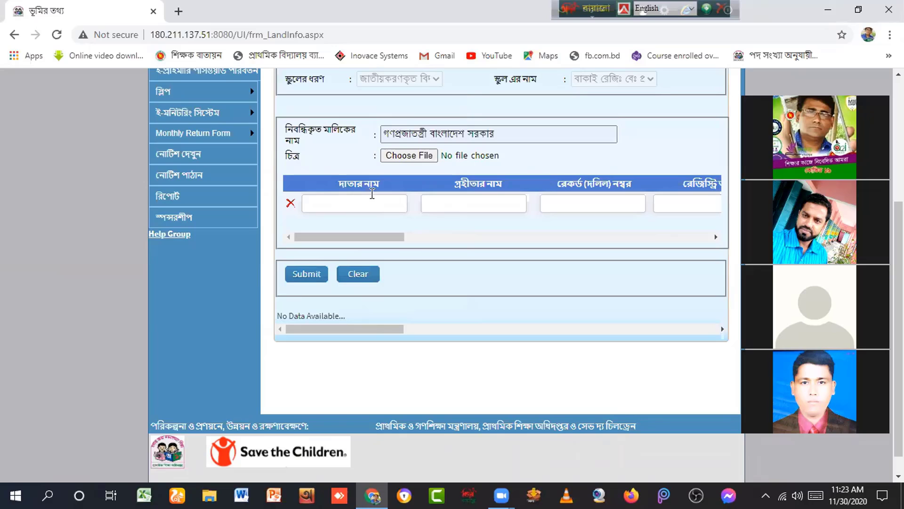
pyautogui.click(329, 201)
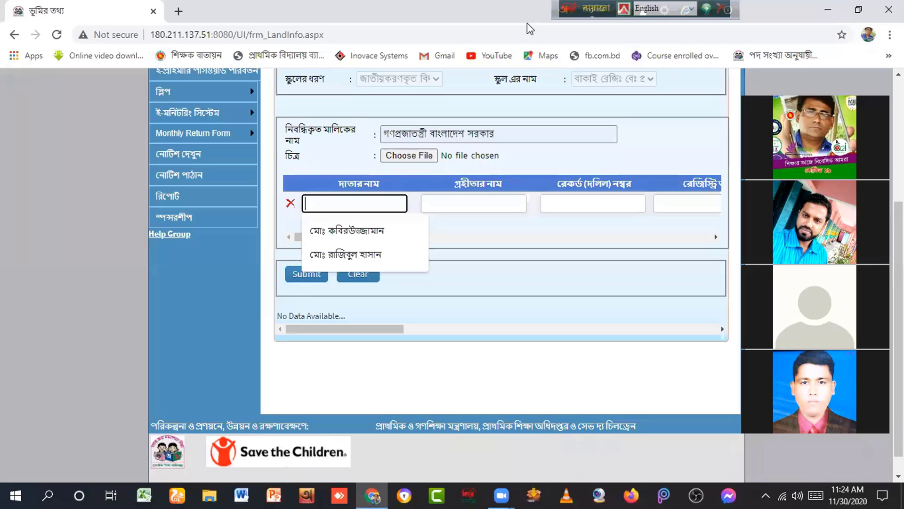
pyautogui.press('F12')
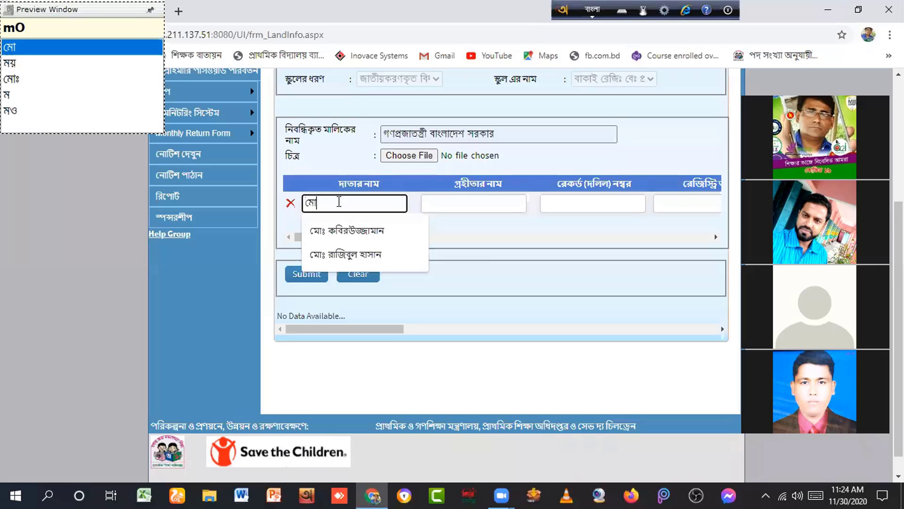
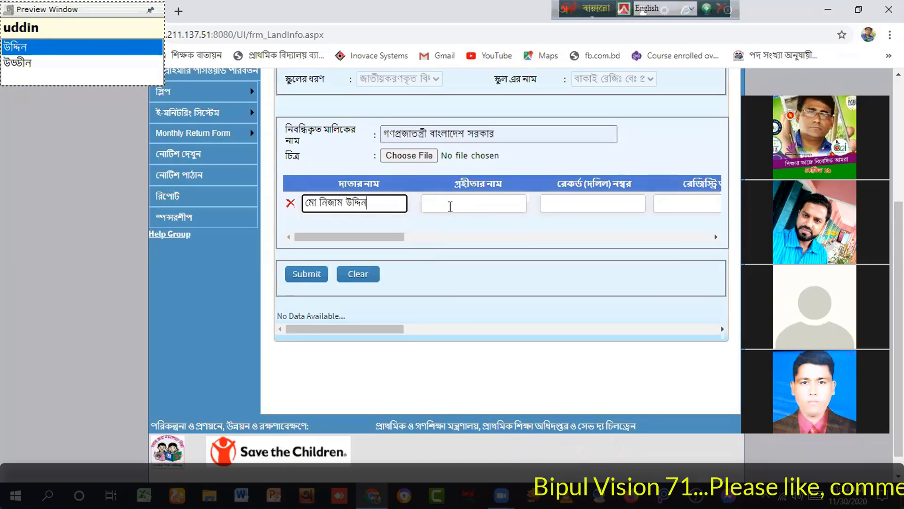
pyautogui.click(466, 202)
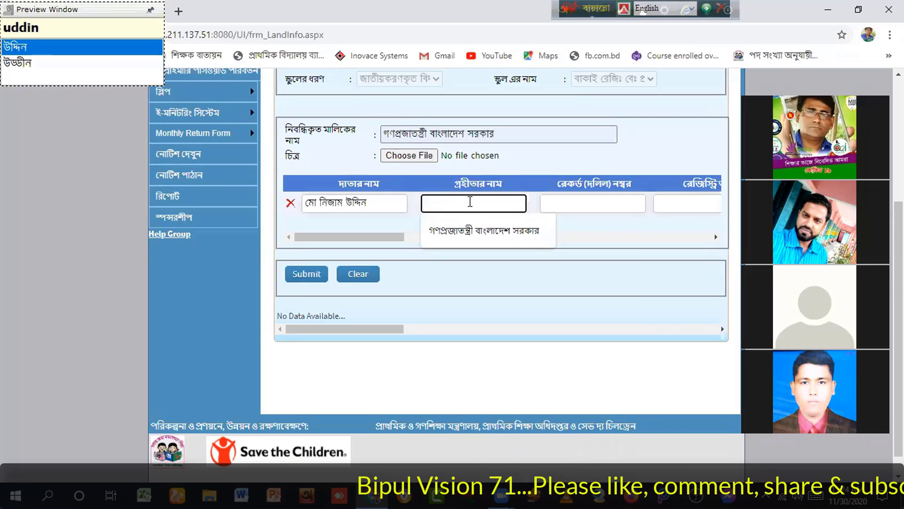
pyautogui.click(462, 230)
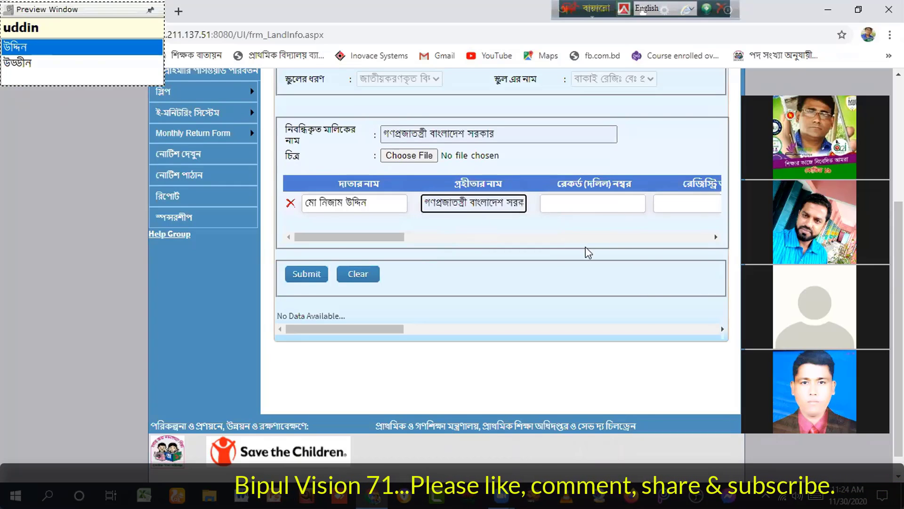
pyautogui.click(716, 237)
pyautogui.click(717, 237)
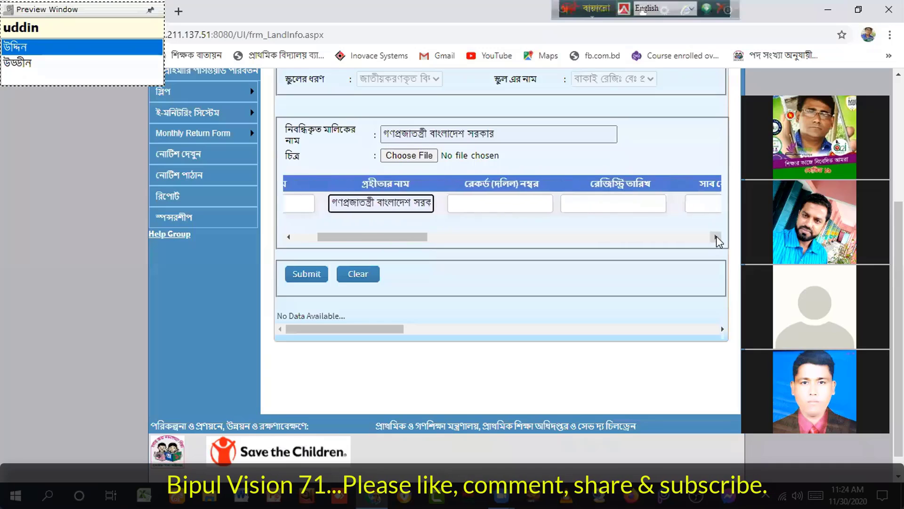
pyautogui.click(717, 237)
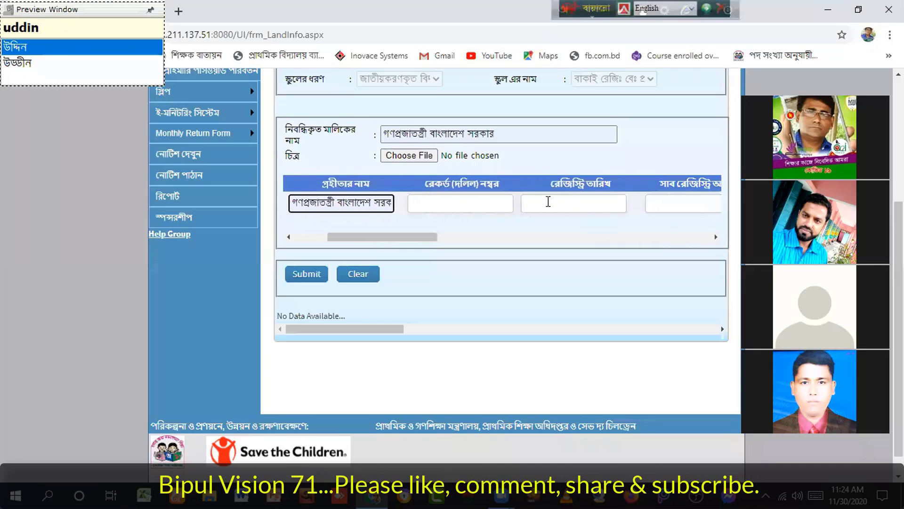
pyautogui.click(443, 204)
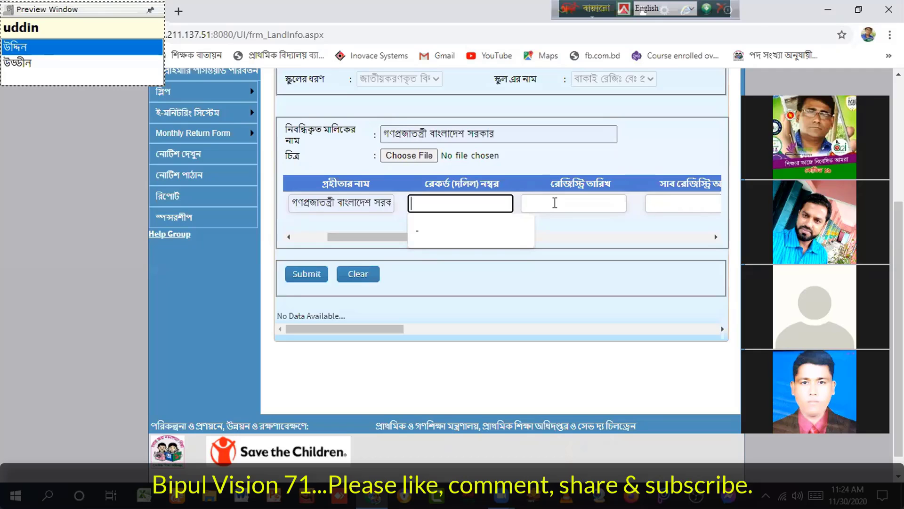
pyautogui.click(716, 237)
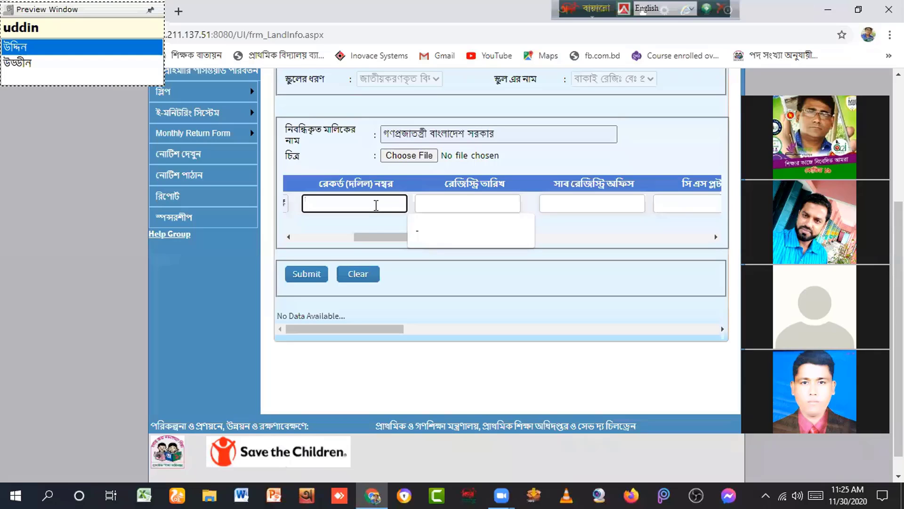
pyautogui.click(583, 99)
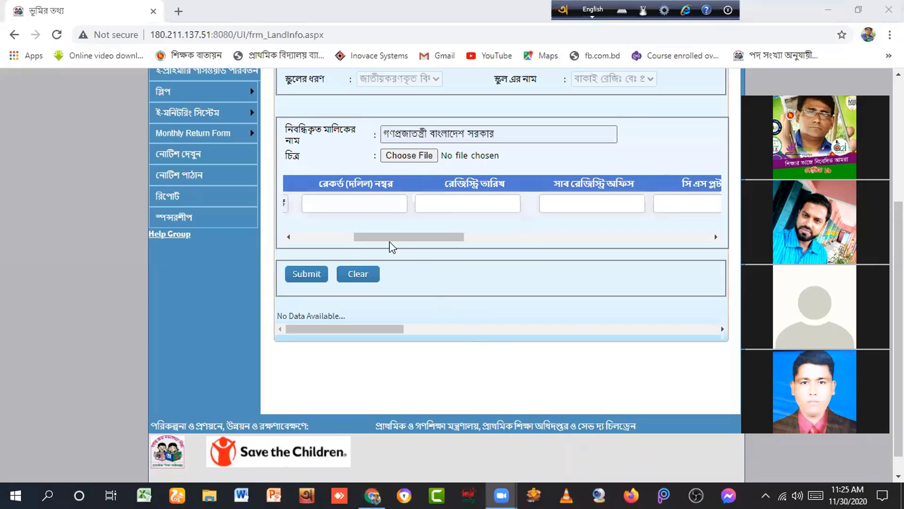
pyautogui.click(464, 205)
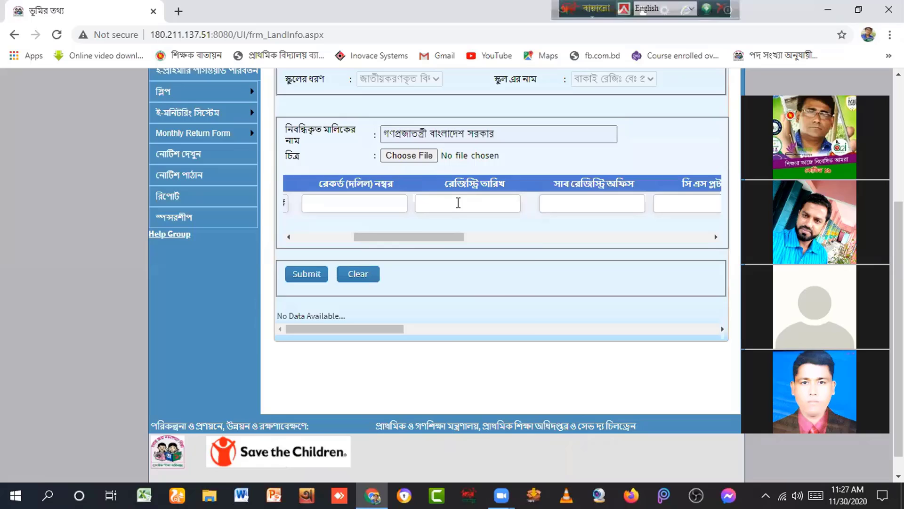
pyautogui.click(459, 203)
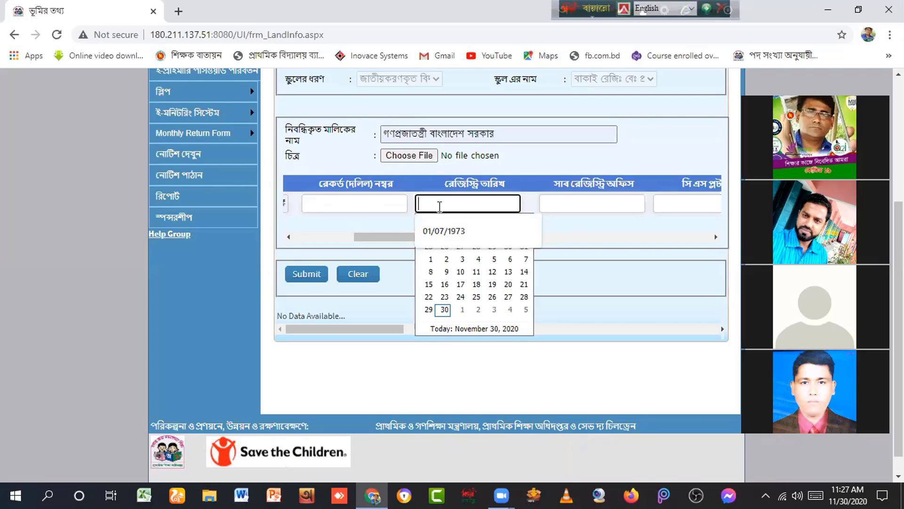
pyautogui.click(581, 203)
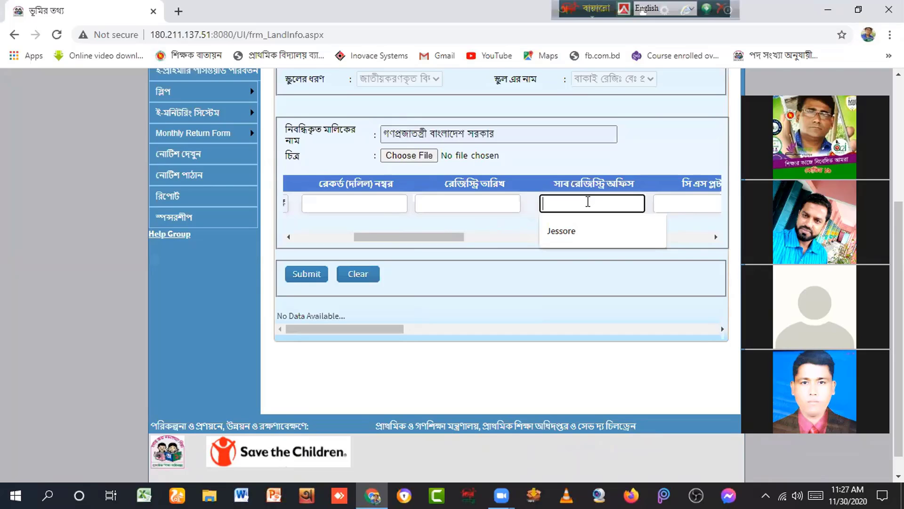
pyautogui.click(715, 237)
pyautogui.click(715, 237)
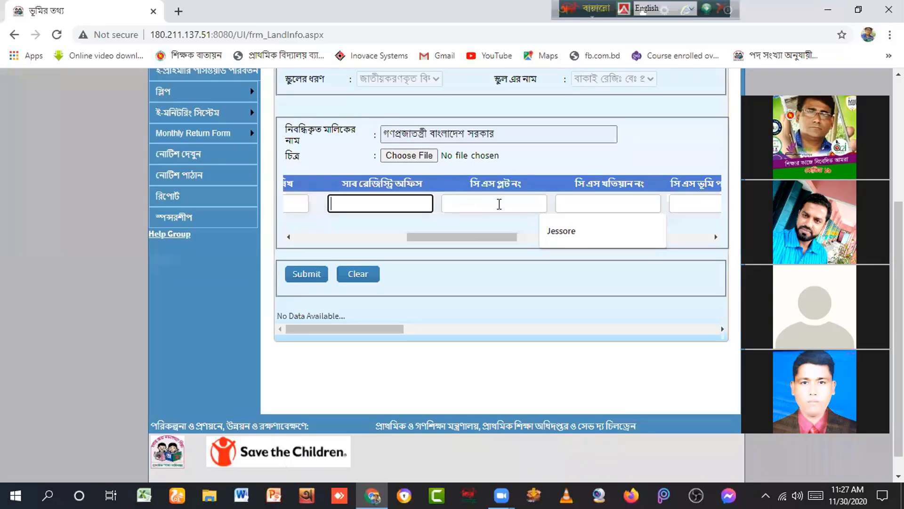
pyautogui.click(589, 204)
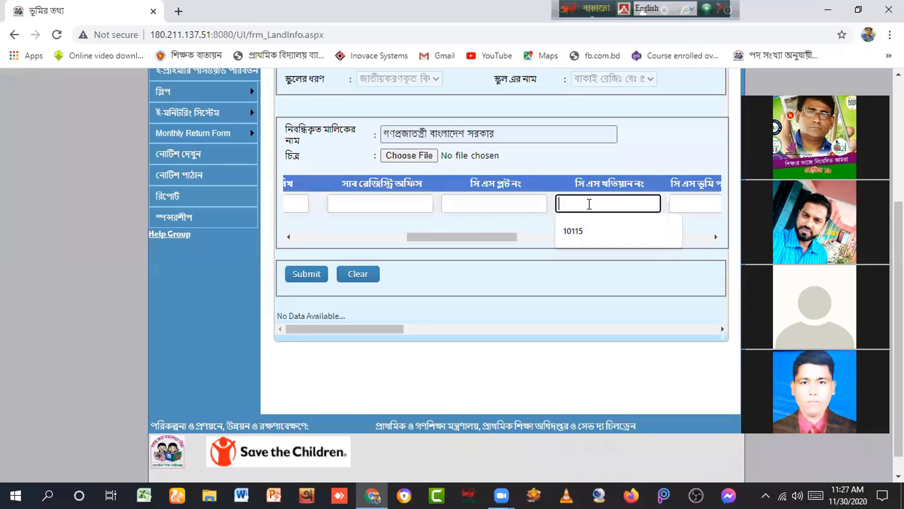
pyautogui.click(716, 236)
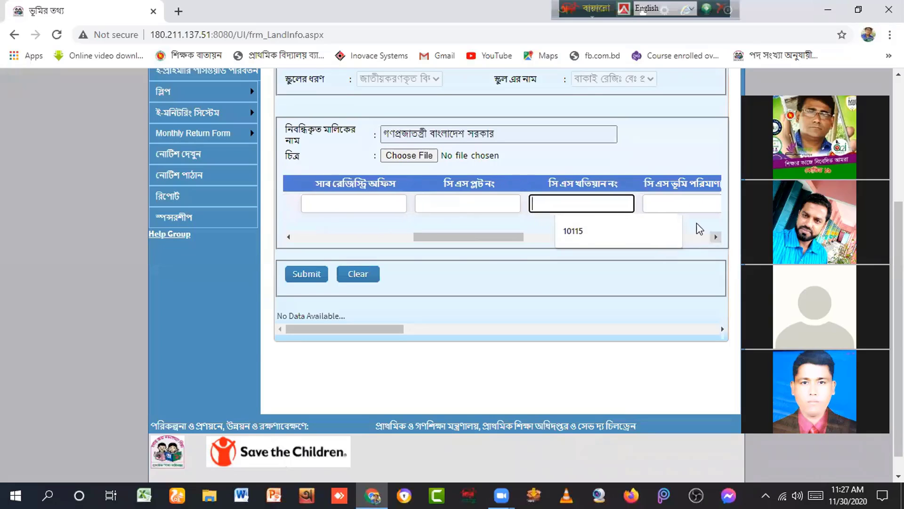
pyautogui.click(668, 204)
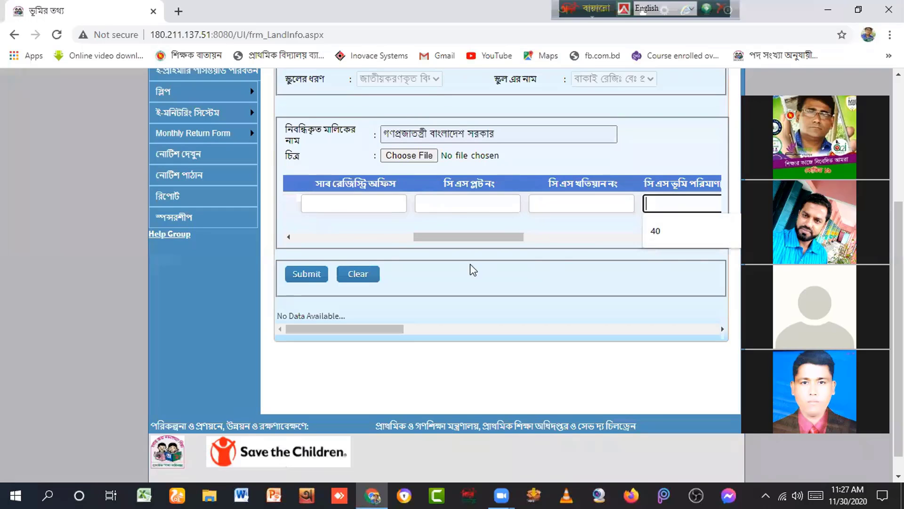
pyautogui.click(288, 237)
pyautogui.click(288, 237)
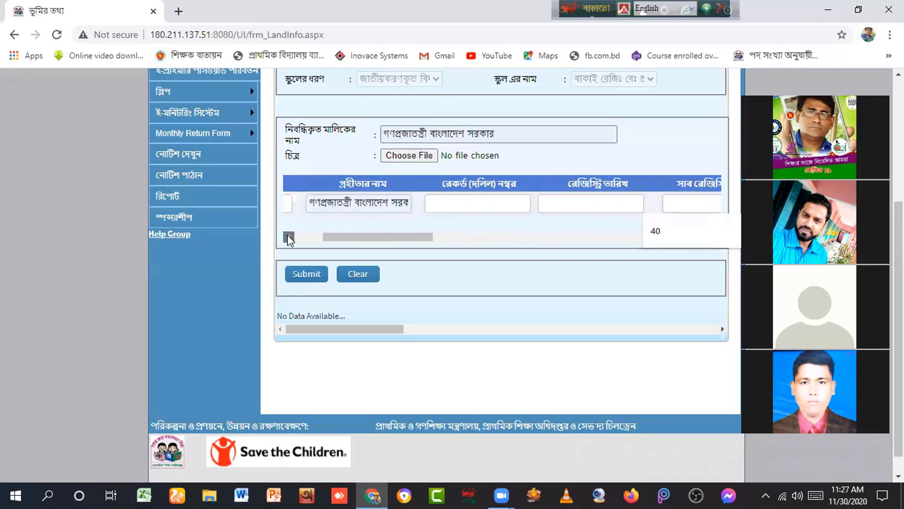
pyautogui.click(289, 236)
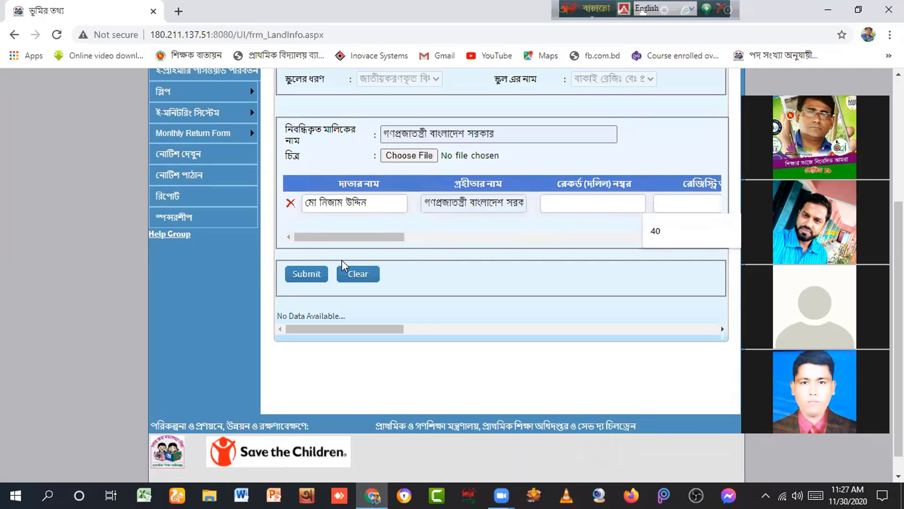
# Submit the land record and see it rejected with the error ফাকা গ্রহনযোগ্য না.
pyautogui.click(312, 275)
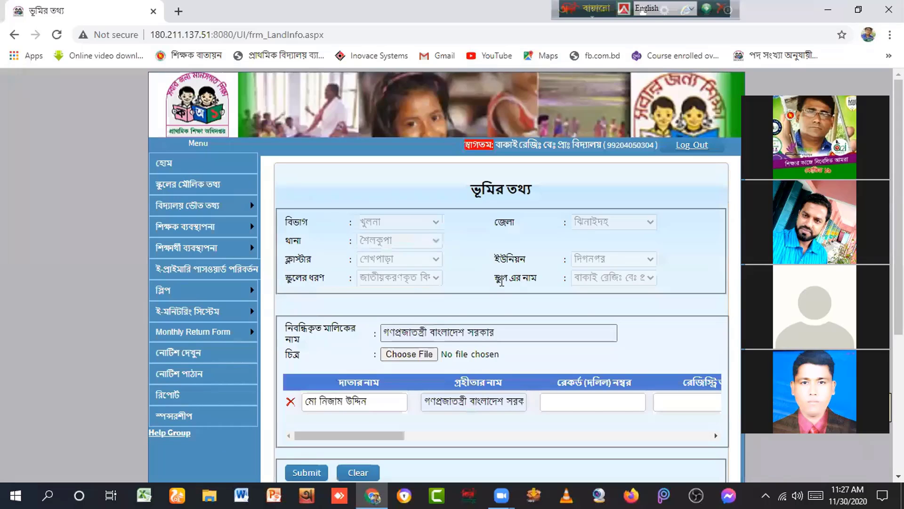
pyautogui.scroll(-3, 504, 289)
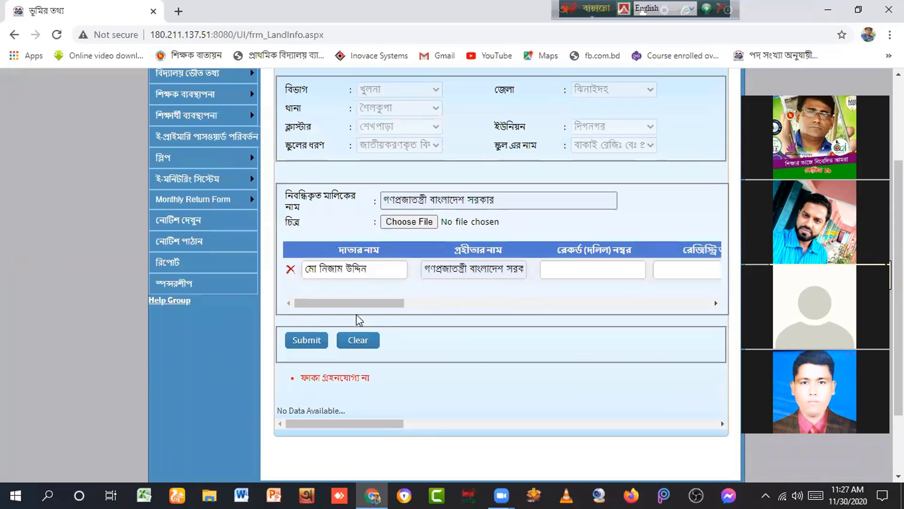
pyautogui.moveTo(330, 306); pyautogui.dragTo(311, 314)
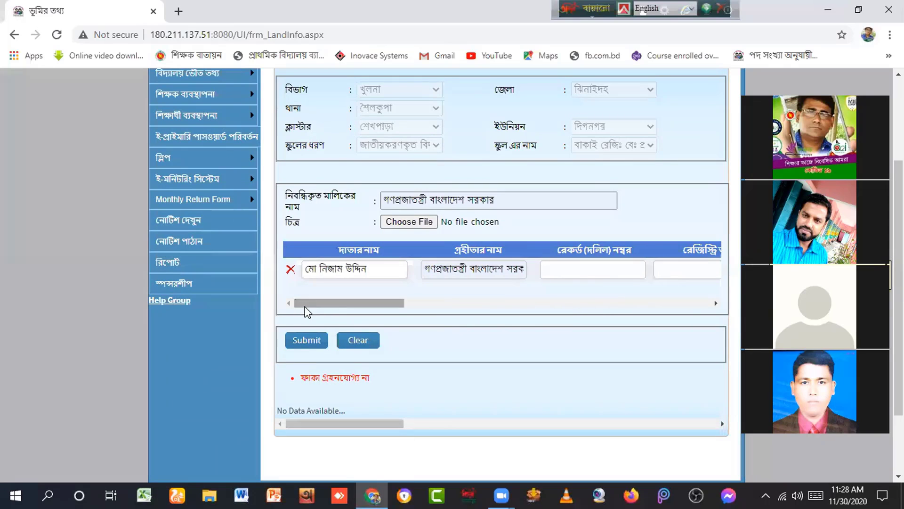
pyautogui.scroll(3, 268, 315)
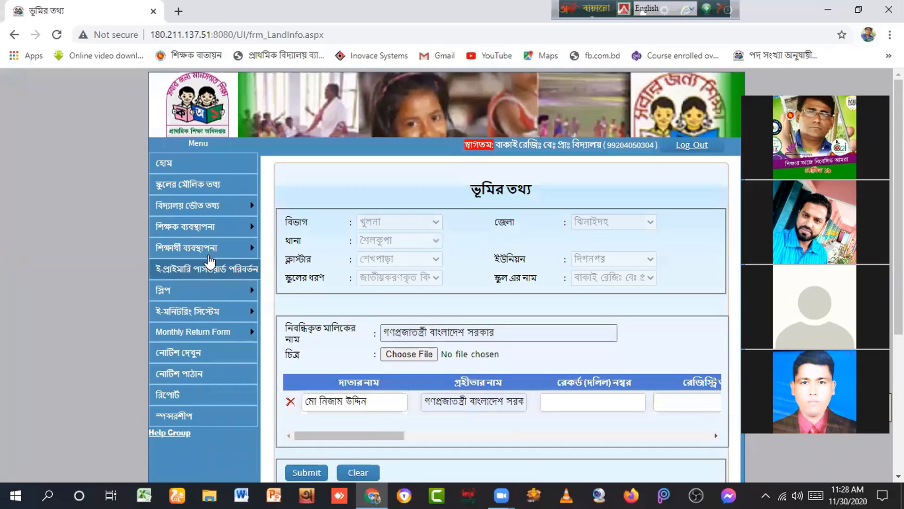
pyautogui.scroll(-2, 325, 324)
pyautogui.scroll(-3, 325, 324)
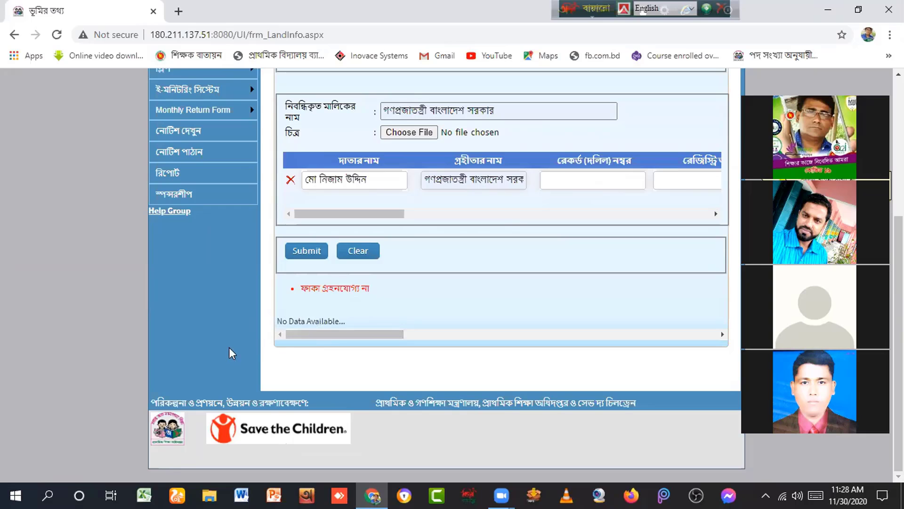
# Open the ভবন এর তথ্য building information page.
pyautogui.scroll(5, 202, 196)
pyautogui.moveTo(185, 241)
pyautogui.moveTo(170, 215)
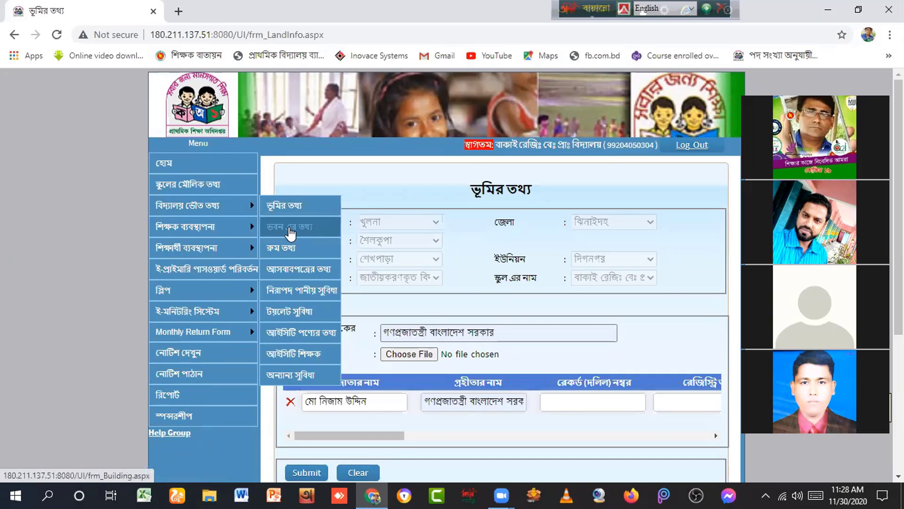
pyautogui.click(290, 228)
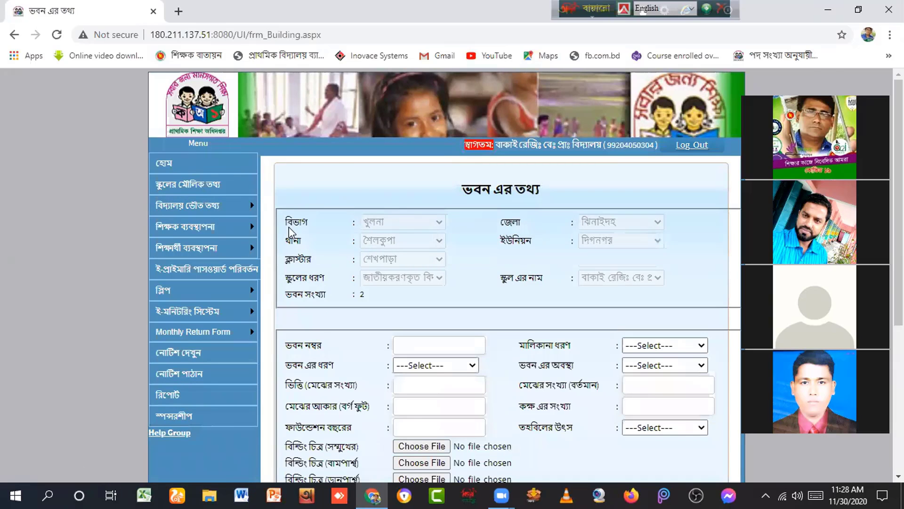
# Fill in building 01 as পাকা, পুরোনো, নিজস্ব with foundation floors 06.
pyautogui.scroll(-2, 484, 302)
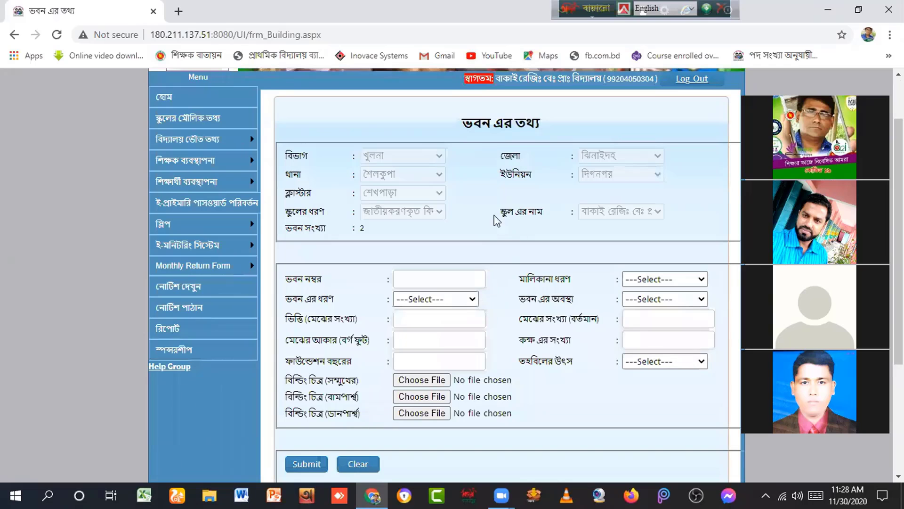
pyautogui.scroll(-3, 561, 201)
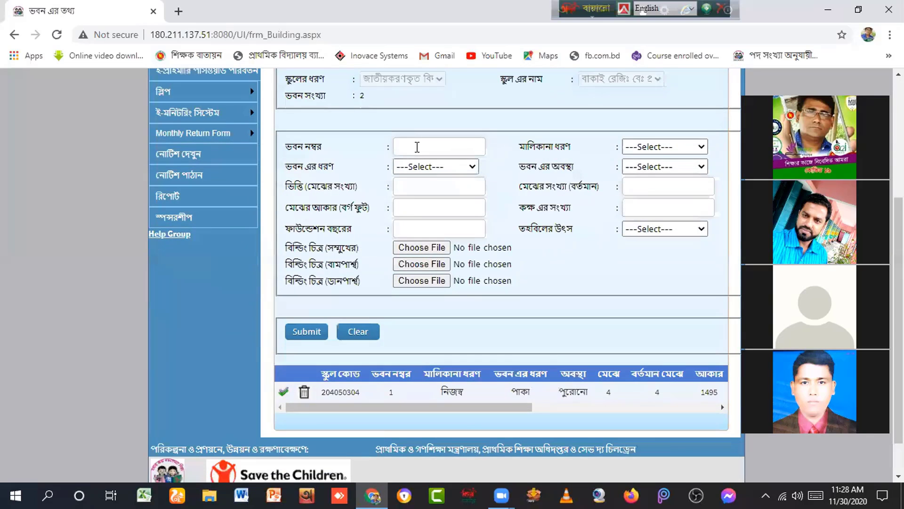
pyautogui.click(416, 147)
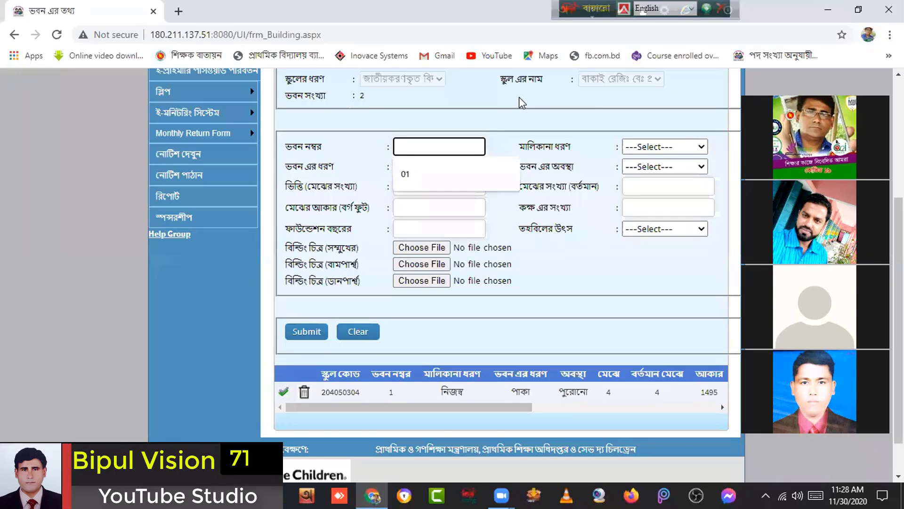
pyautogui.click(404, 147)
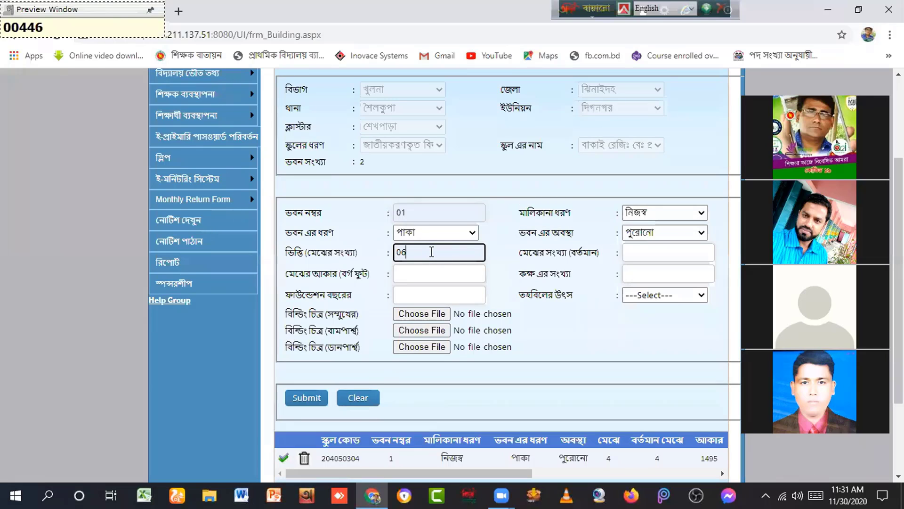
pyautogui.scroll(-3, 432, 255)
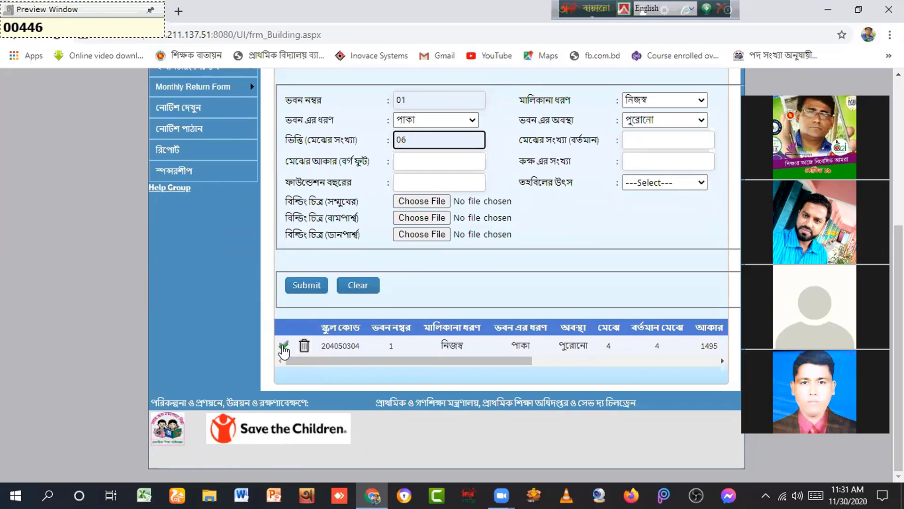
# Load building 1's saved record (4 floors, 1495 sq ft, 4 rooms, built 2000) via its edit icon.
pyautogui.click(283, 346)
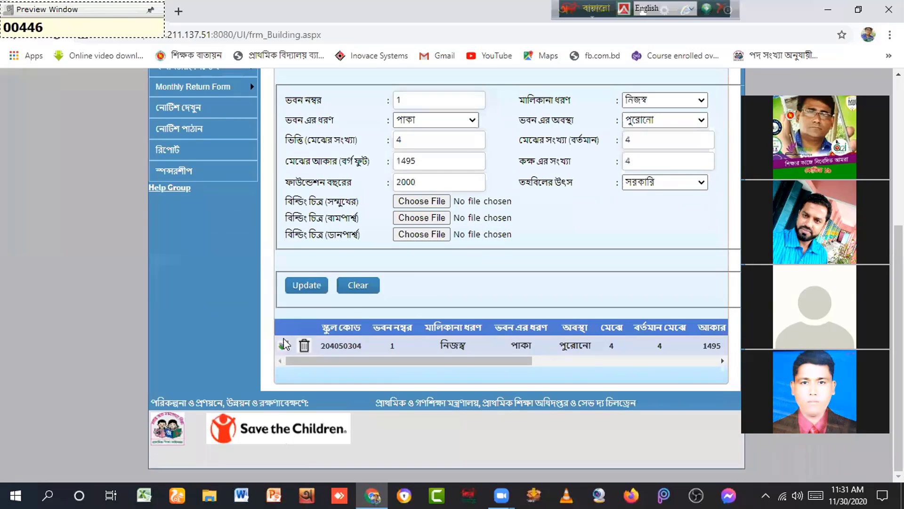
pyautogui.scroll(4, 355, 327)
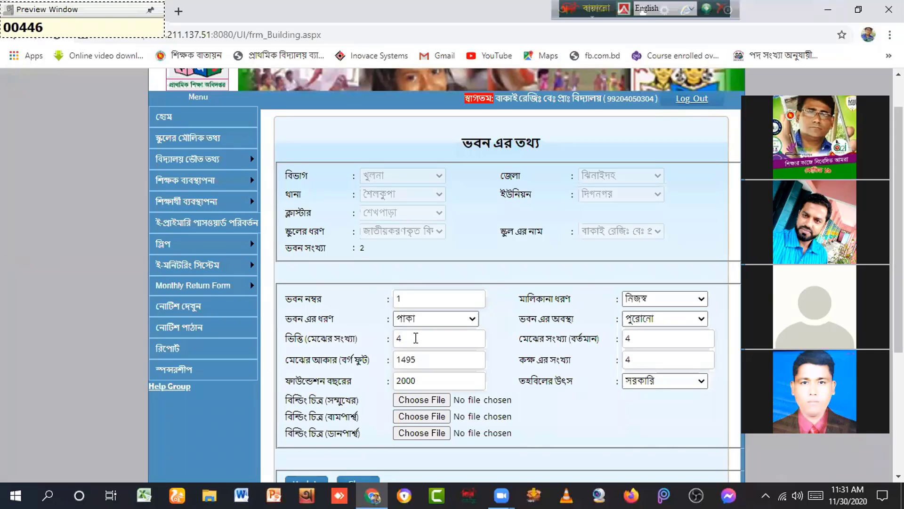
pyautogui.scroll(-1, 416, 339)
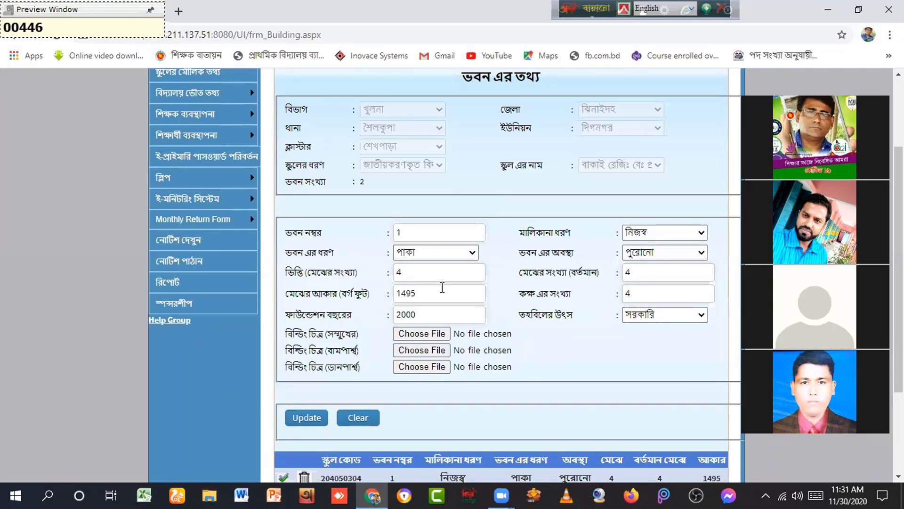
pyautogui.scroll(-1, 456, 314)
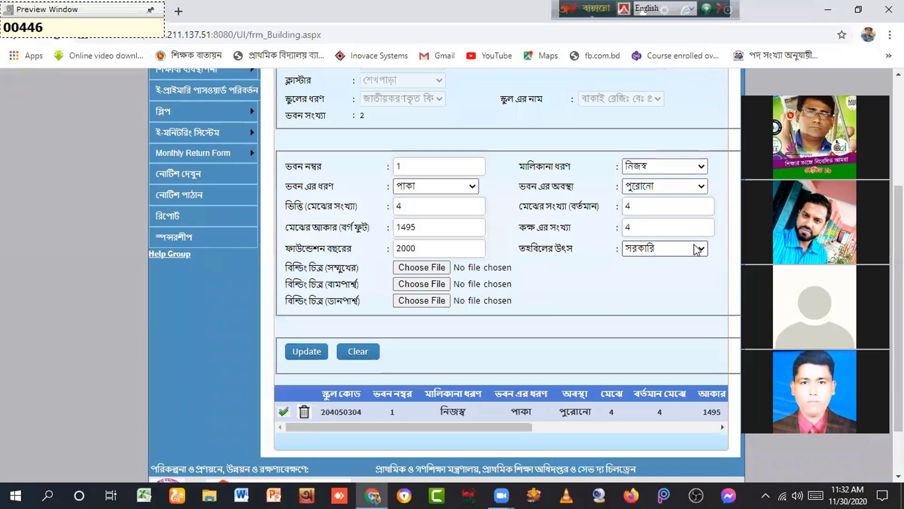
# Set building 1's funding source to পিইডিপি-২ and start attaching the front-view photo.
pyautogui.click(701, 248)
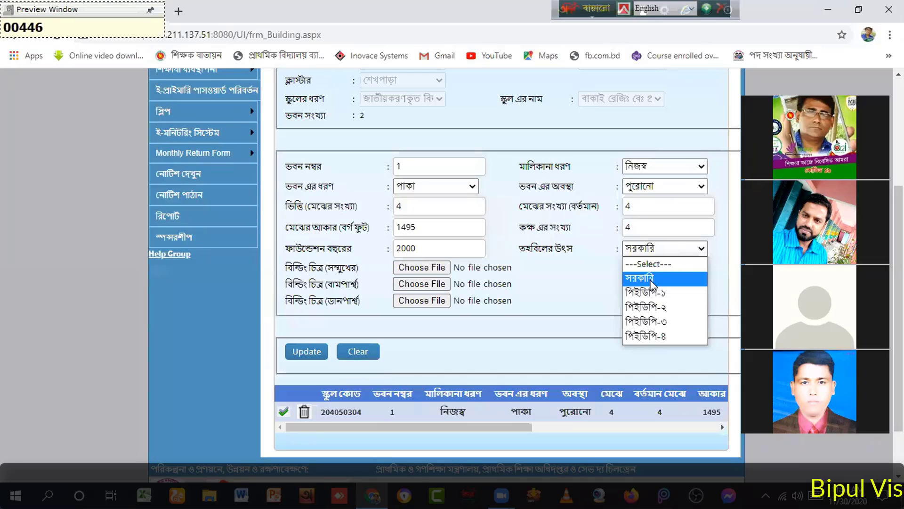
pyautogui.click(508, 98)
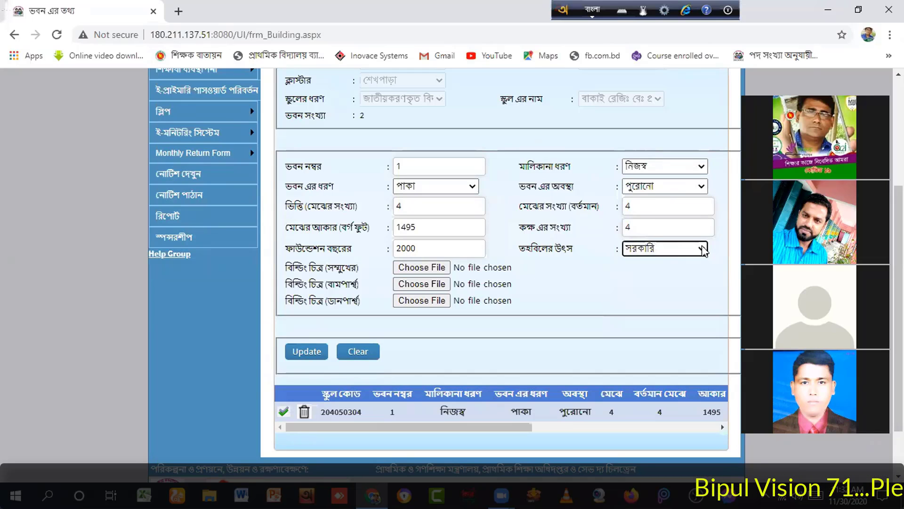
pyautogui.click(702, 248)
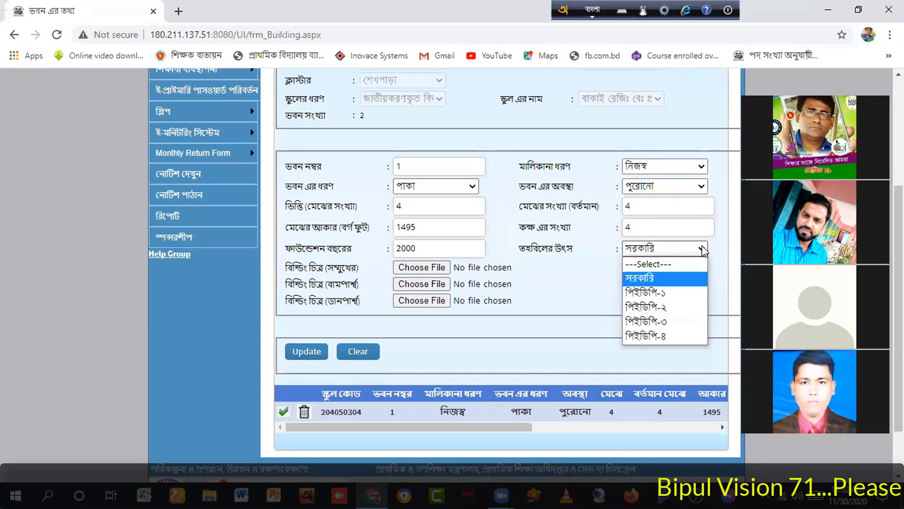
pyautogui.click(654, 308)
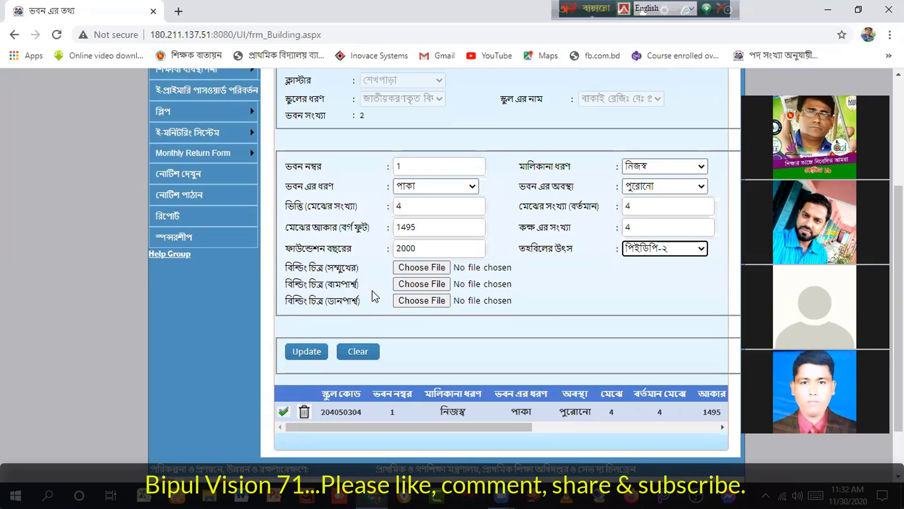
pyautogui.click(428, 268)
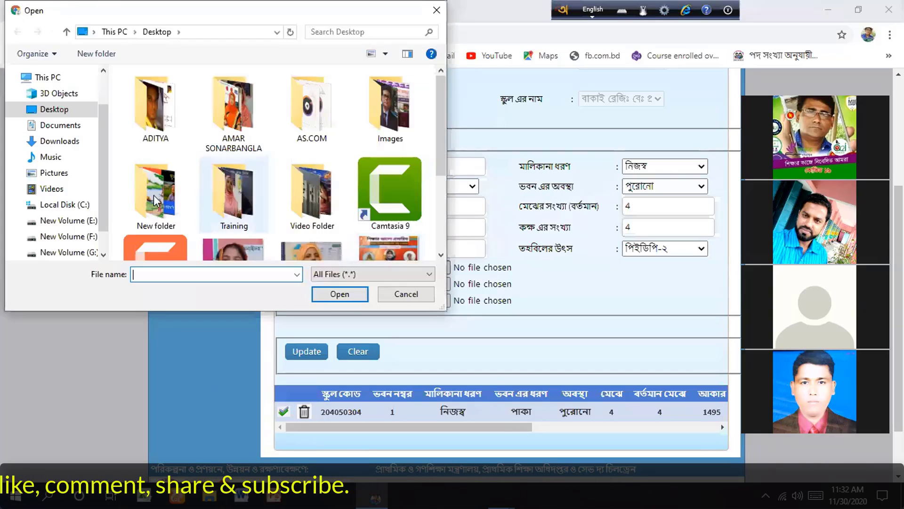
# Pick 20181001_063353.jpg in Pictures, then cancel the file picker without attaching it.
pyautogui.click(58, 174)
pyautogui.scroll(-6, 235, 215)
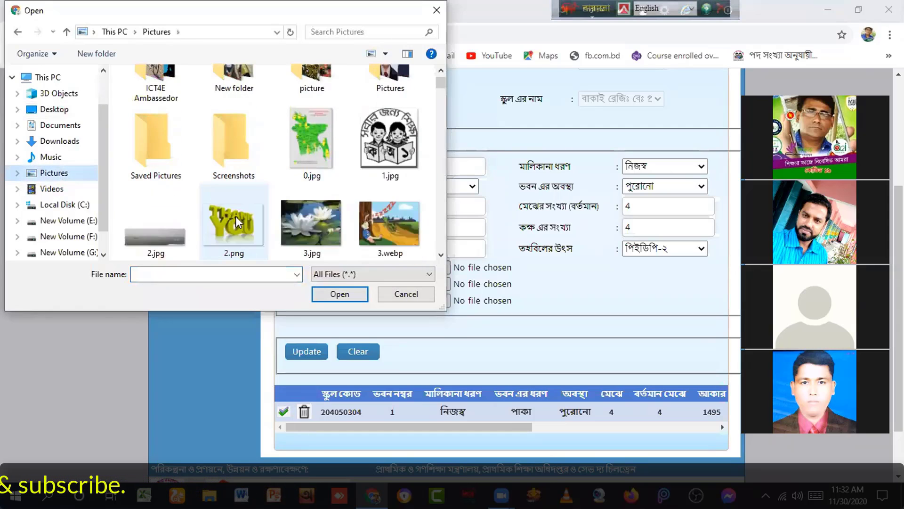
pyautogui.scroll(-8, 259, 215)
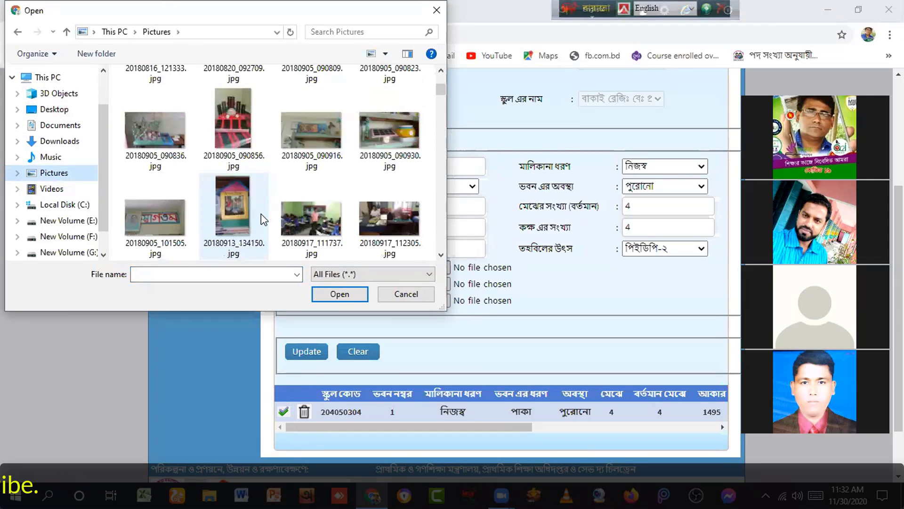
pyautogui.scroll(-5, 287, 163)
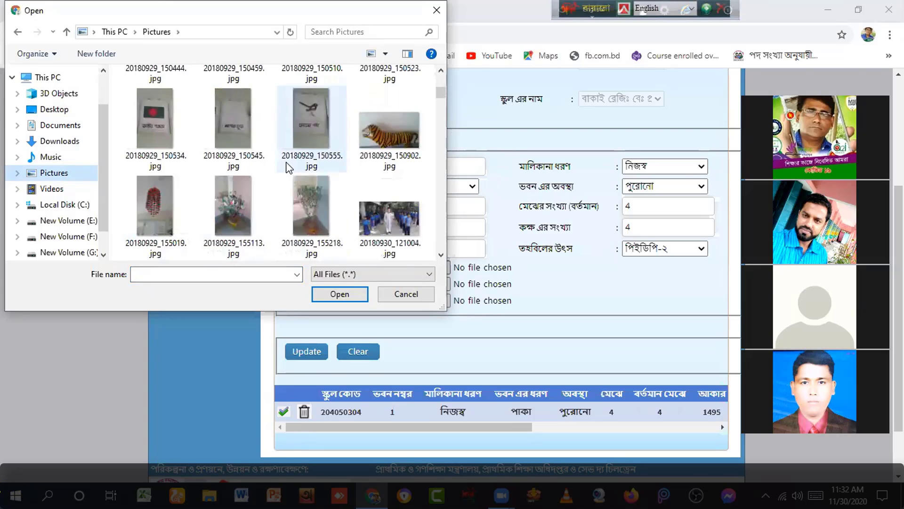
pyautogui.scroll(-6, 276, 230)
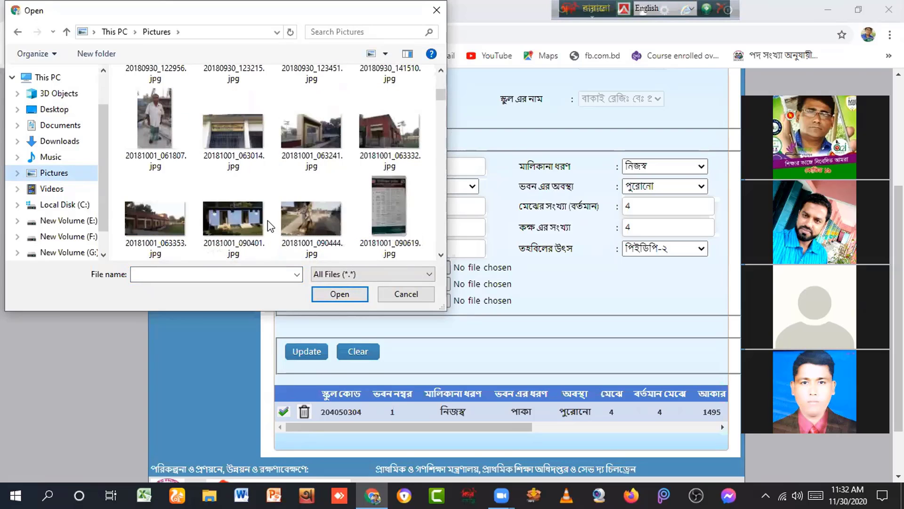
pyautogui.click(154, 223)
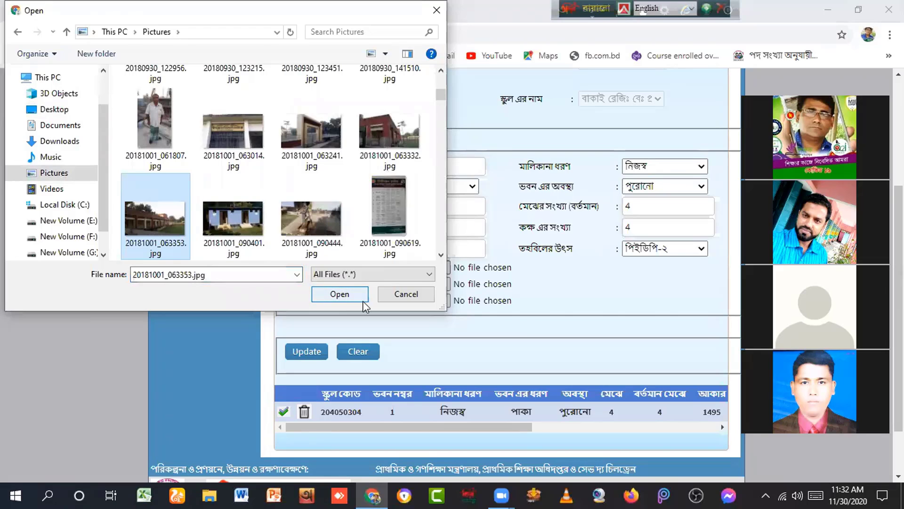
pyautogui.click(405, 294)
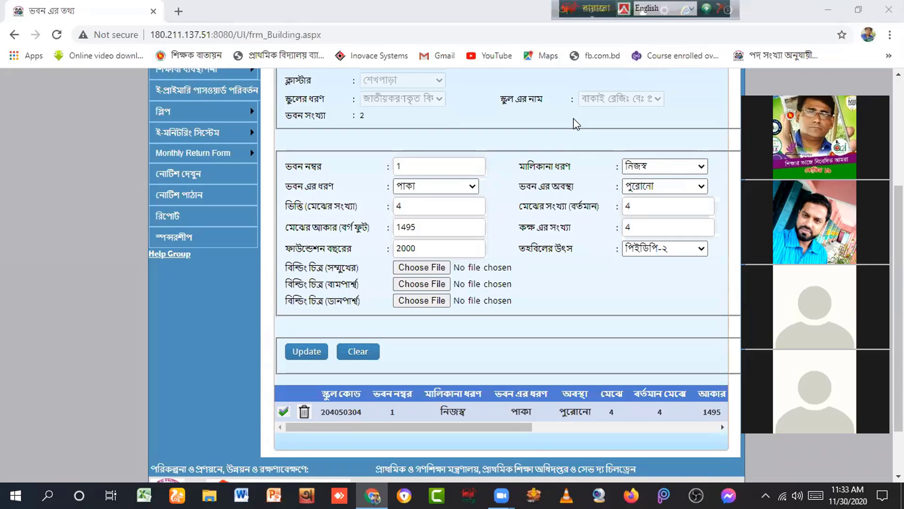
# Submit the edited building 1 details with Update and check the data-updated confirmation.
pyautogui.click(856, 80)
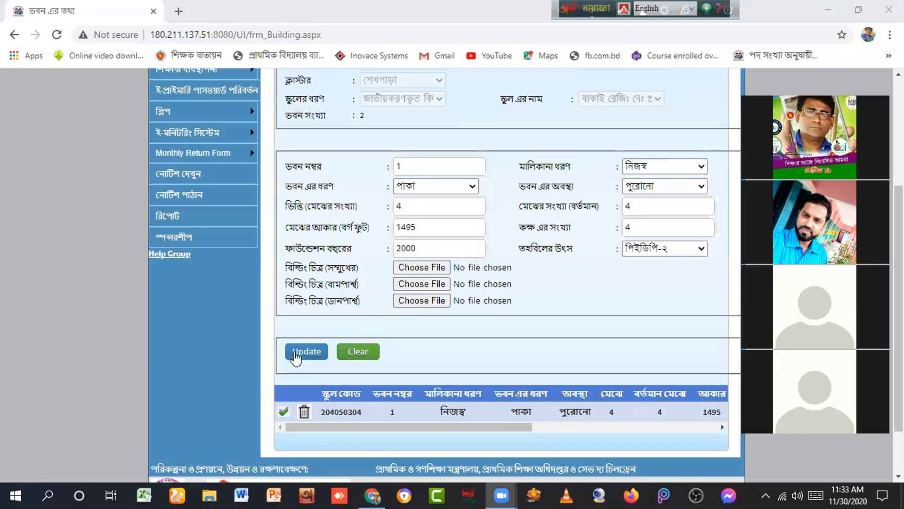
pyautogui.click(303, 354)
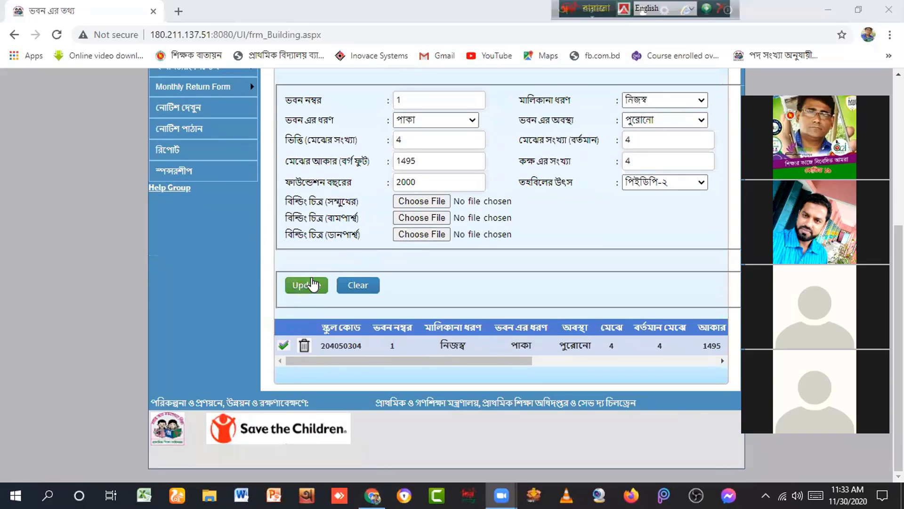
pyautogui.click(307, 285)
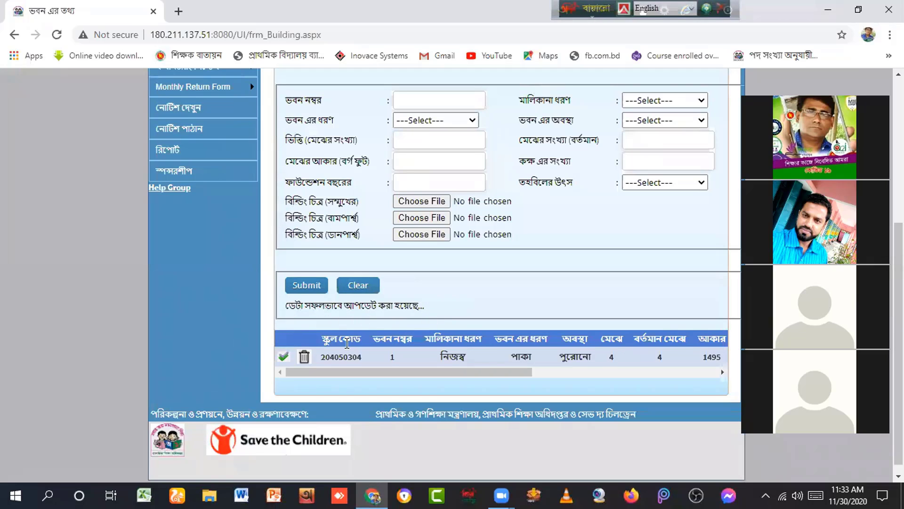
pyautogui.scroll(-1, 347, 342)
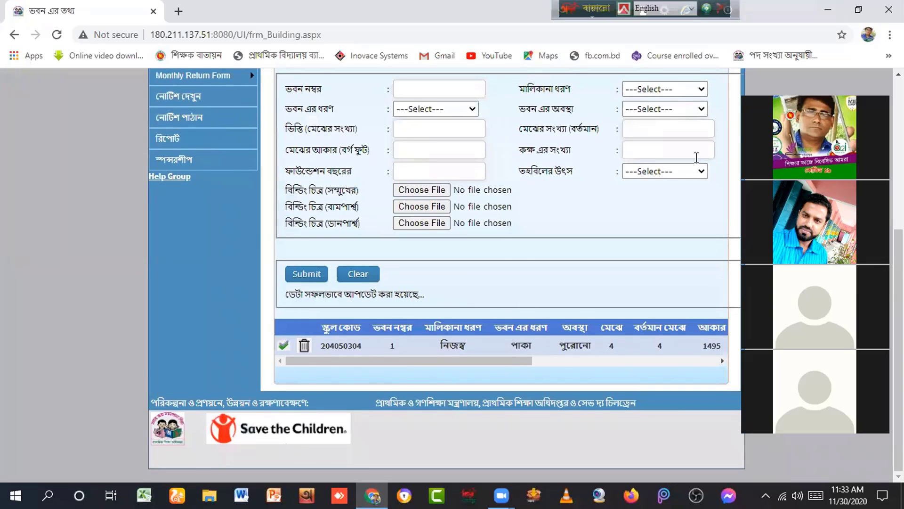
pyautogui.scroll(6, 669, 169)
pyautogui.scroll(-4, 421, 188)
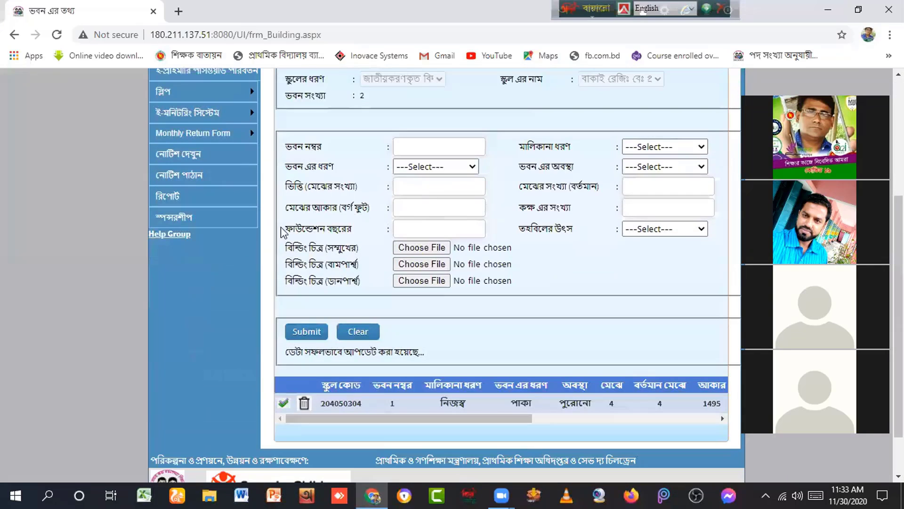
pyautogui.scroll(3, 238, 212)
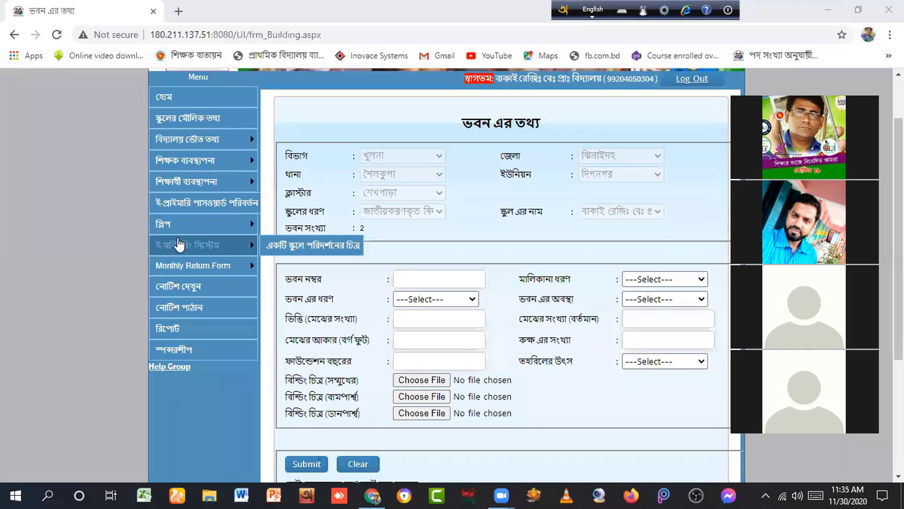
# Go to বিদ্যালয় ভৌত তথ্য > রুম তথ্য and focus the কক্ষ নং room number field.
pyautogui.scroll(2, 217, 249)
pyautogui.moveTo(182, 213)
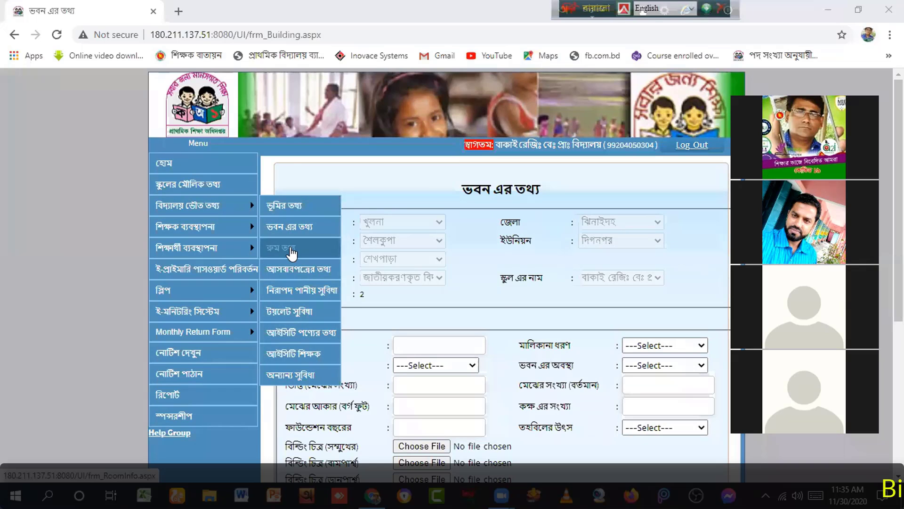
pyautogui.click(292, 254)
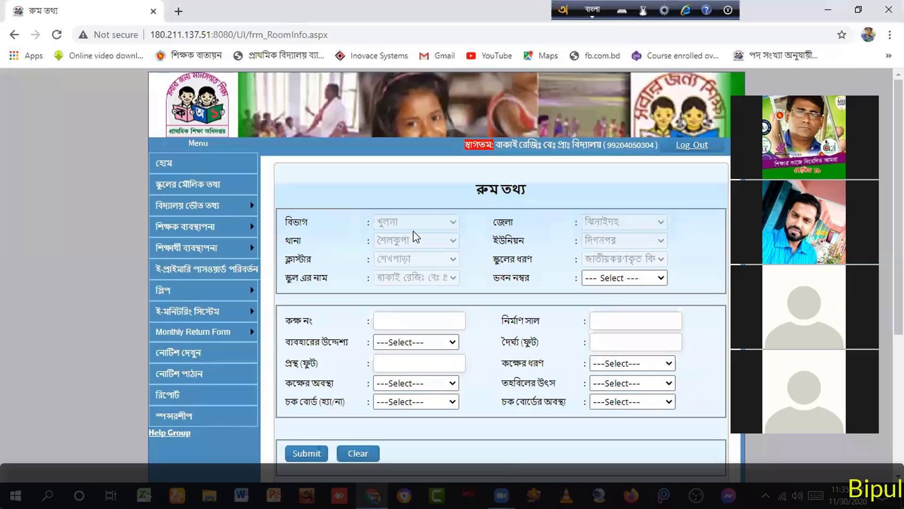
pyautogui.scroll(-3, 414, 236)
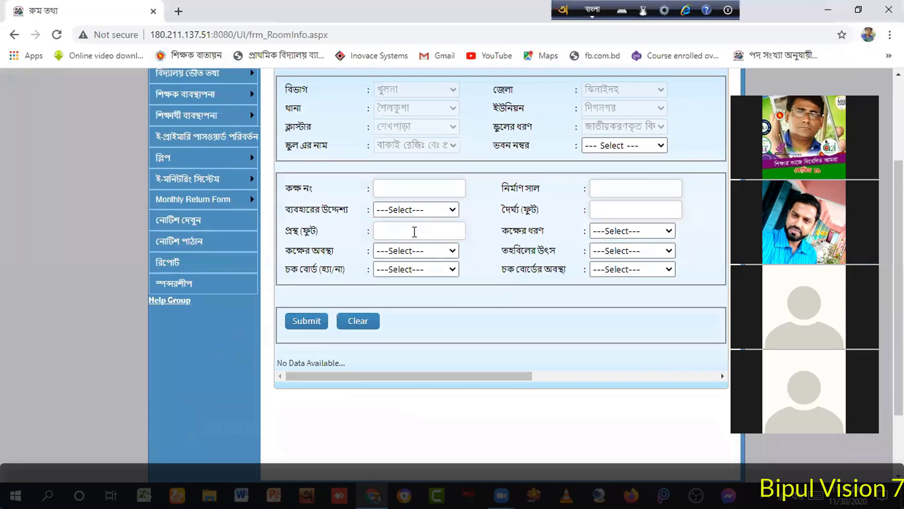
pyautogui.scroll(3, 415, 233)
pyautogui.scroll(-5, 414, 232)
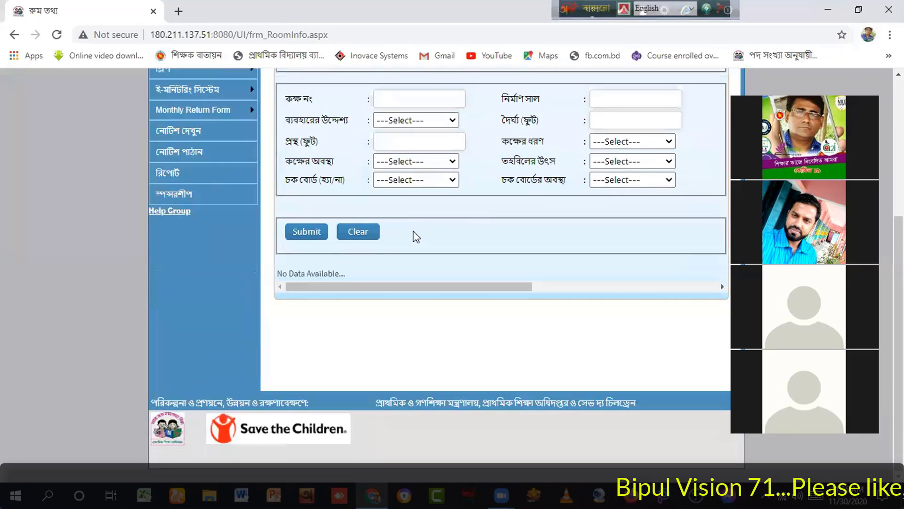
pyautogui.scroll(2, 414, 233)
pyautogui.scroll(1, 413, 236)
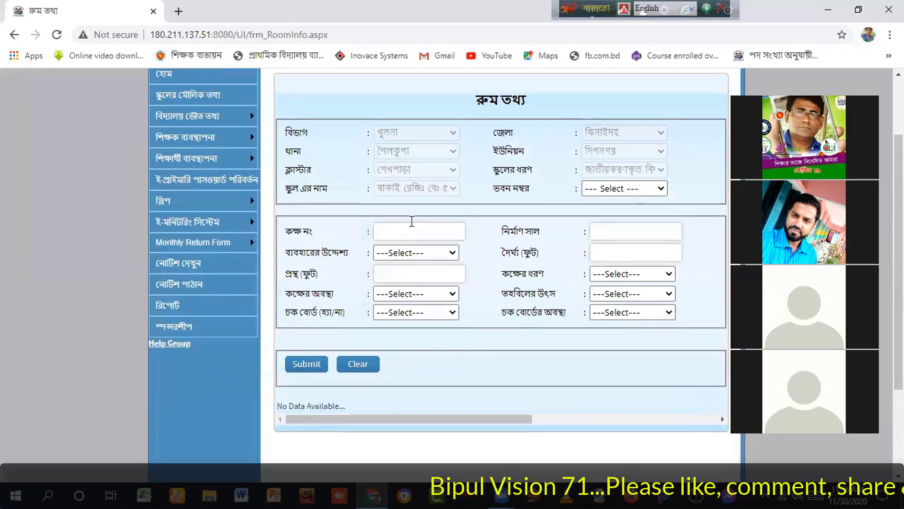
pyautogui.click(412, 232)
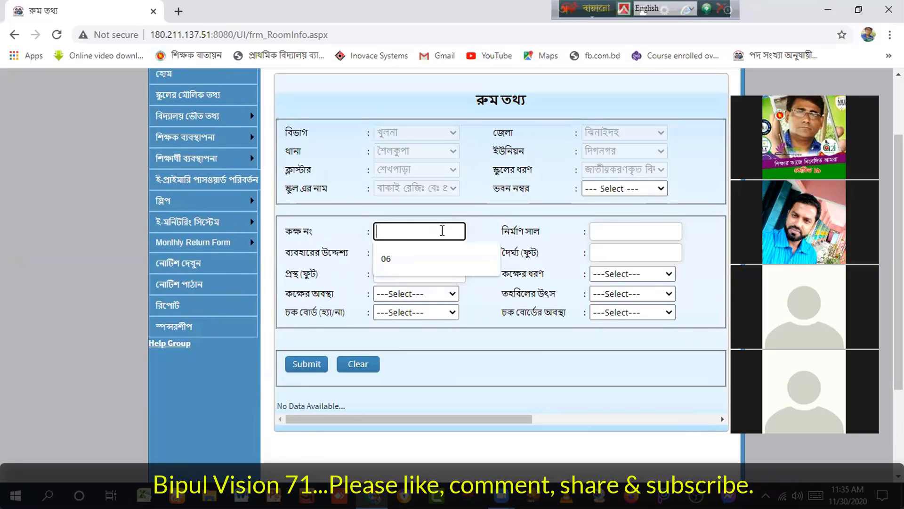
# Select building number 1 in the ভবন নম্বর dropdown and return to the room number field.
pyautogui.click(662, 190)
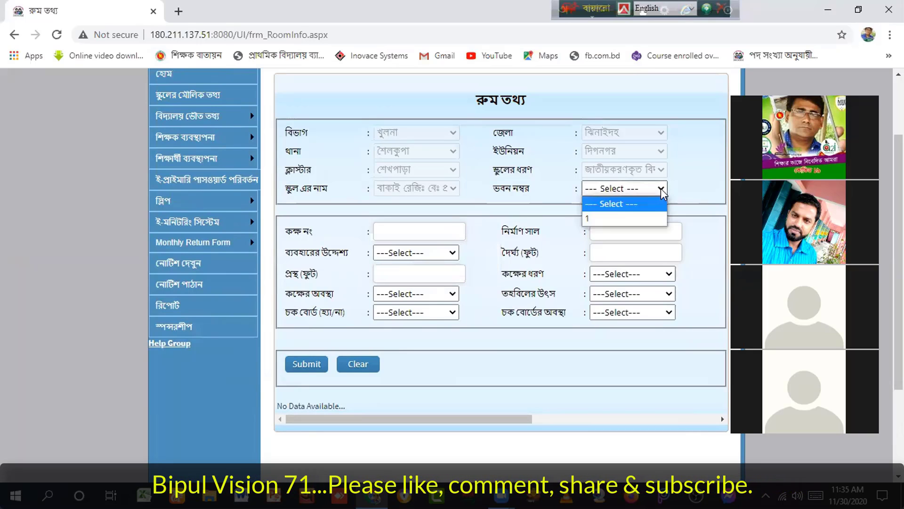
pyautogui.click(604, 219)
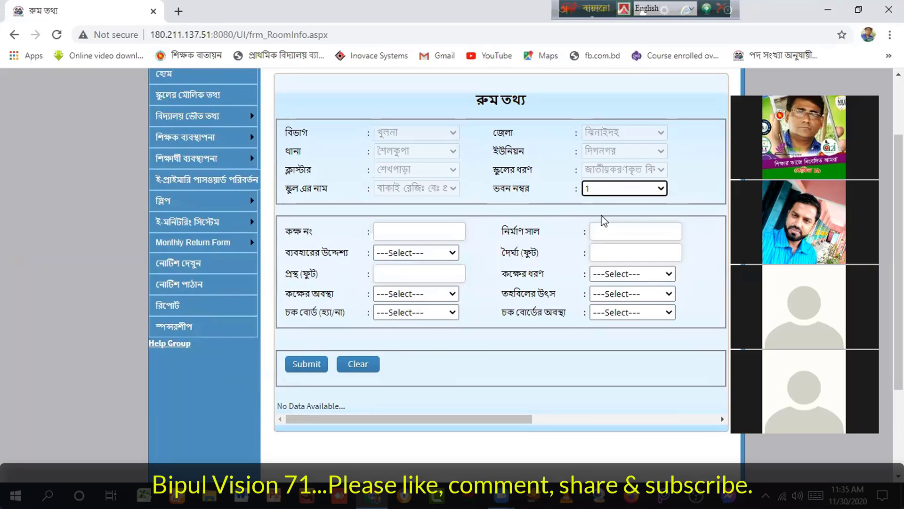
pyautogui.scroll(-2, 410, 350)
pyautogui.scroll(3, 480, 302)
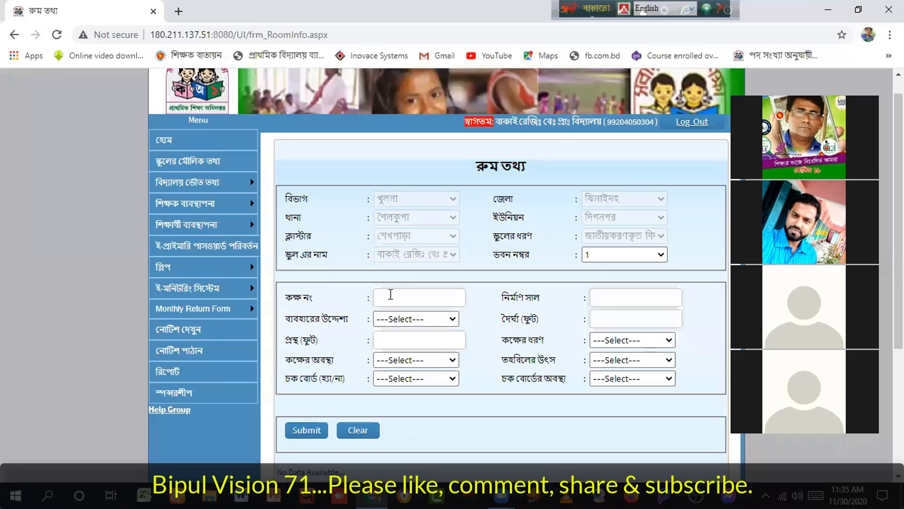
pyautogui.click(391, 294)
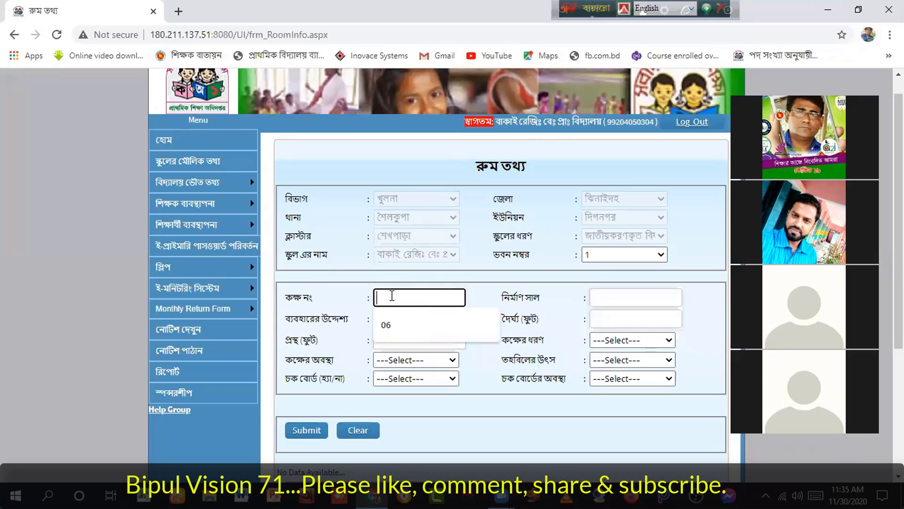
pyautogui.scroll(-4, 405, 296)
pyautogui.scroll(1, 424, 301)
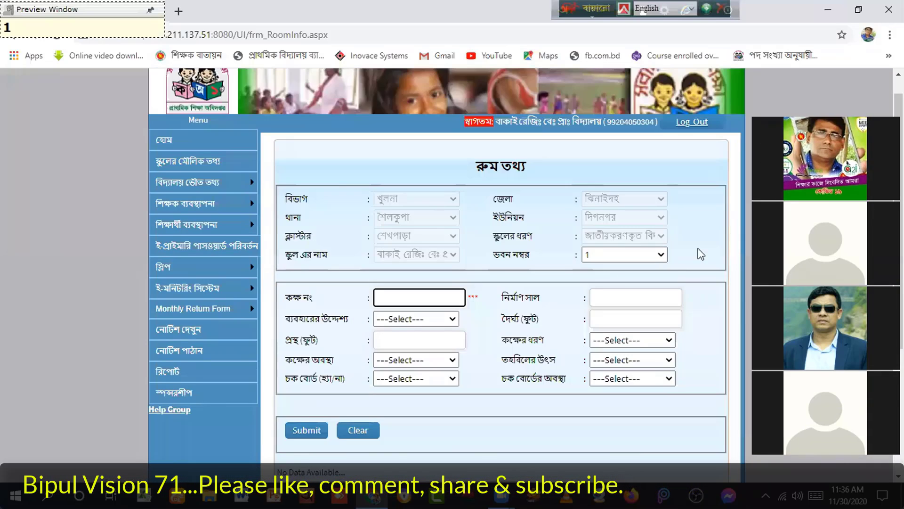
pyautogui.scroll(-2, 699, 254)
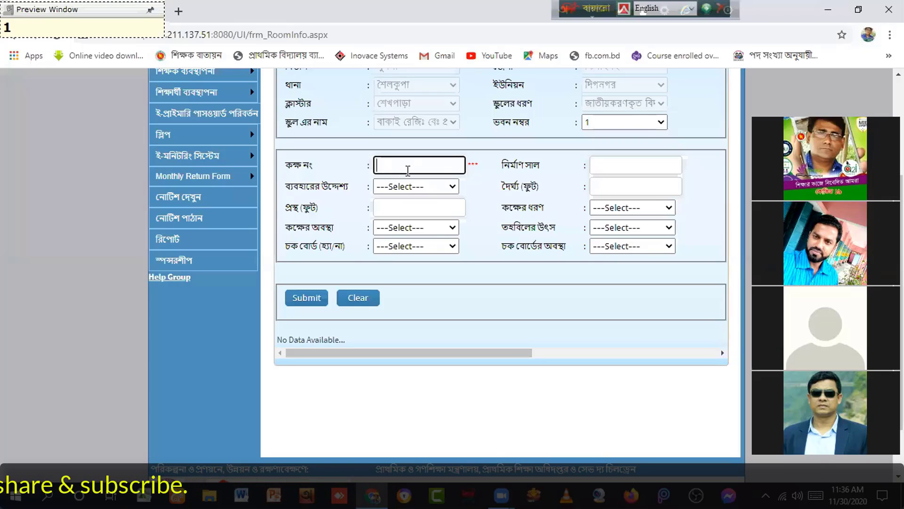
pyautogui.scroll(1, 408, 171)
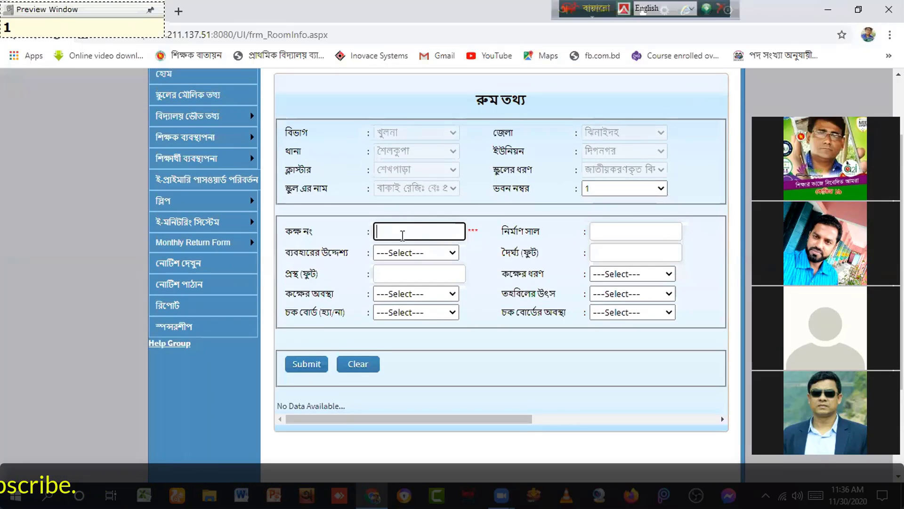
pyautogui.scroll(-1, 506, 252)
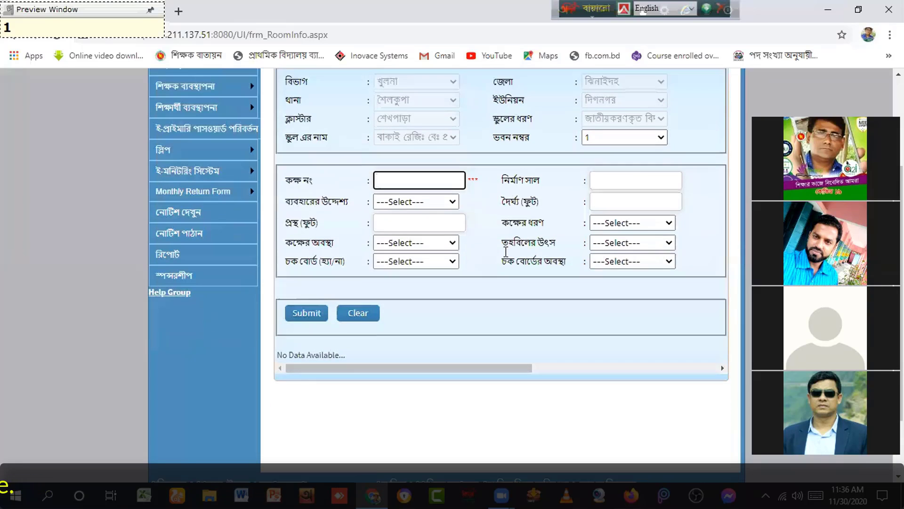
pyautogui.scroll(-1, 505, 252)
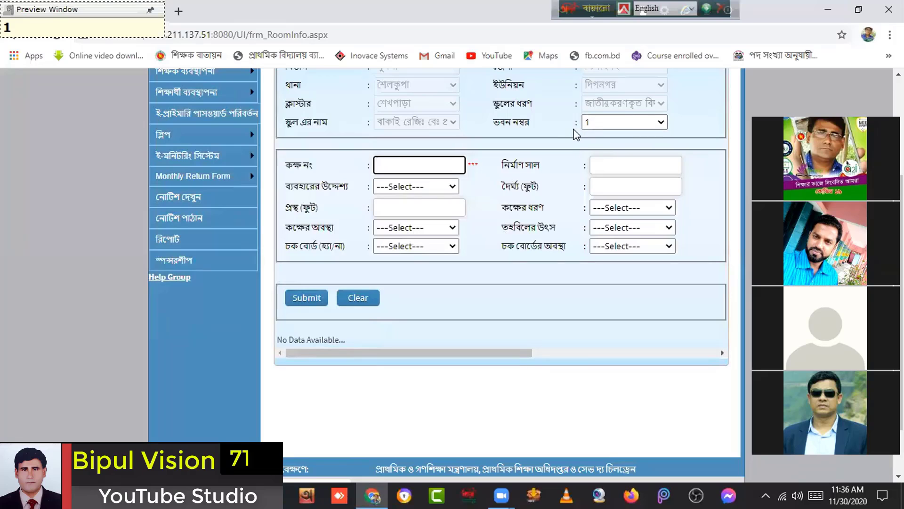
pyautogui.scroll(3, 612, 160)
# Try room numbers 06 and 011 in কক্ষ নং, then keep building number 1.
pyautogui.click(395, 231)
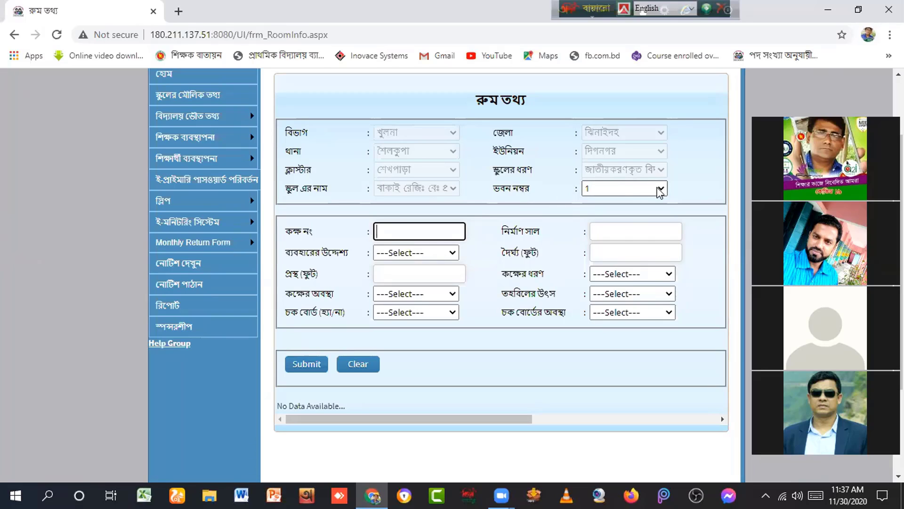
pyautogui.click(399, 235)
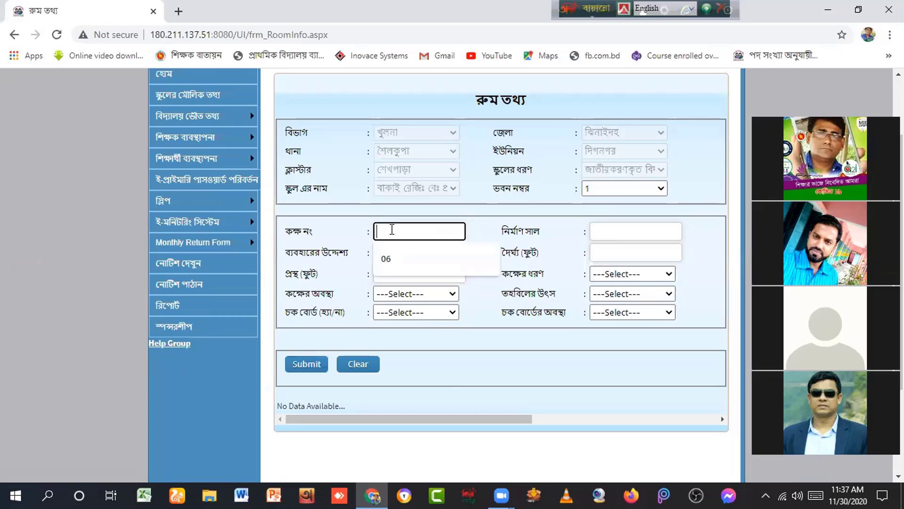
pyautogui.click(393, 258)
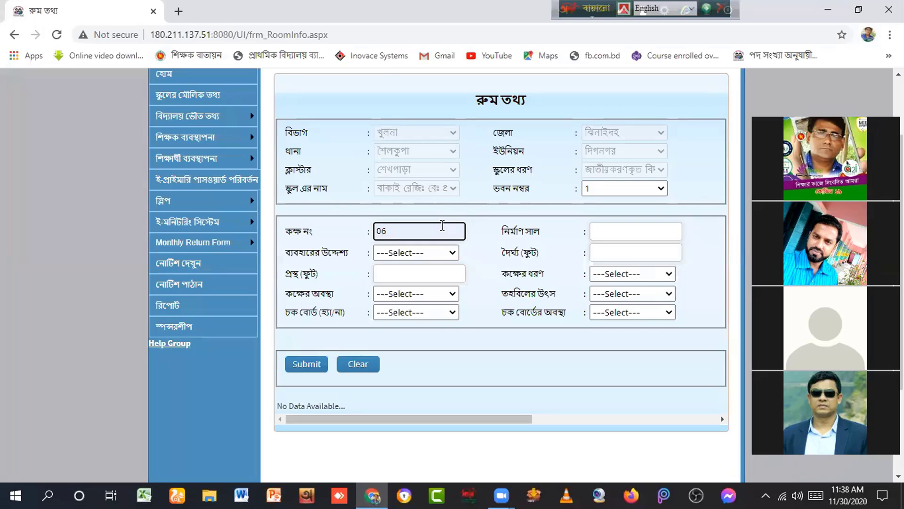
pyautogui.press('BackSpace')
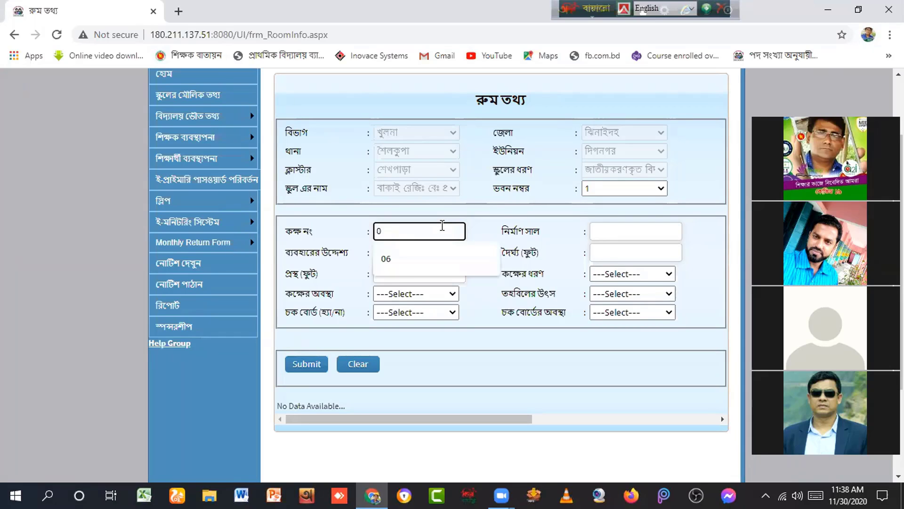
pyautogui.press('BackSpace')
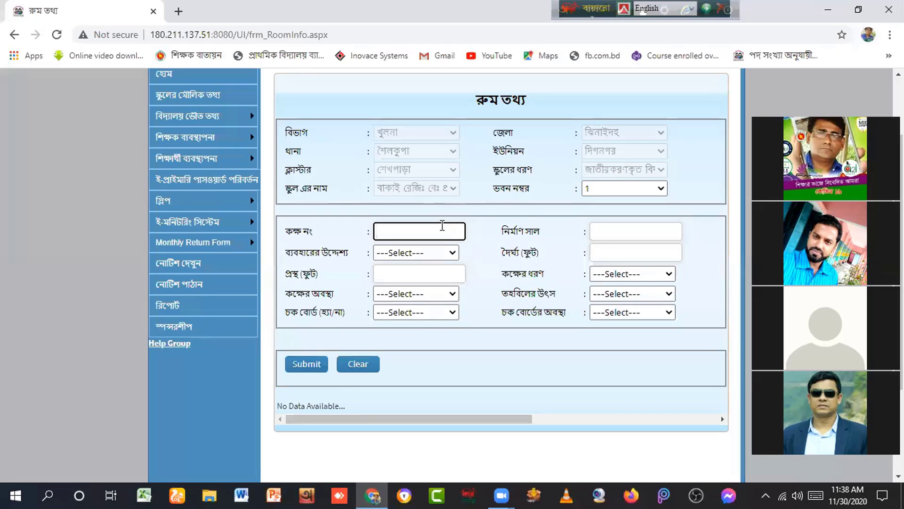
pyautogui.write('0')
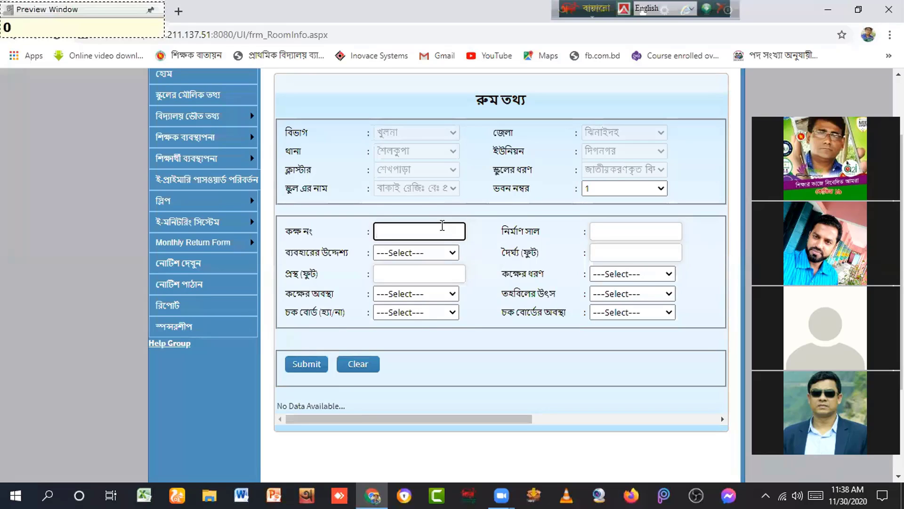
pyautogui.write('111')
pyautogui.press('BackSpace')
pyautogui.press('BackSpace')
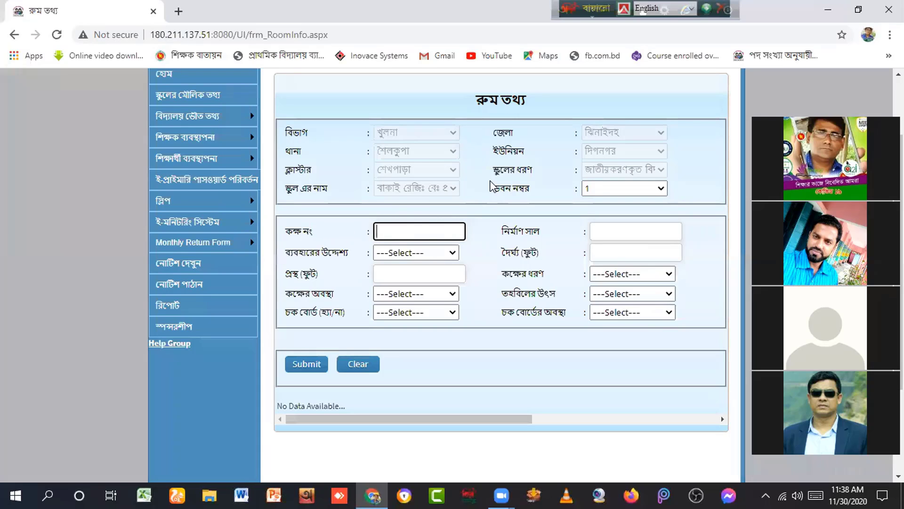
pyautogui.click(660, 191)
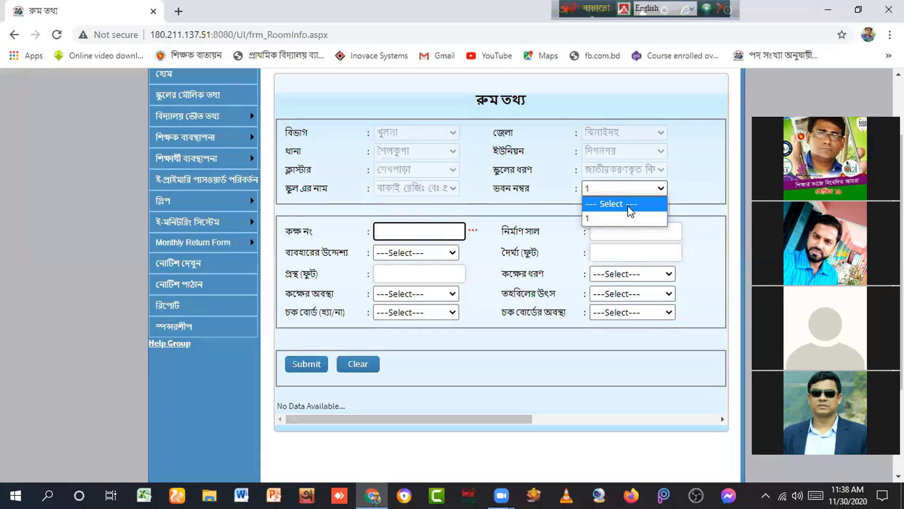
pyautogui.click(608, 220)
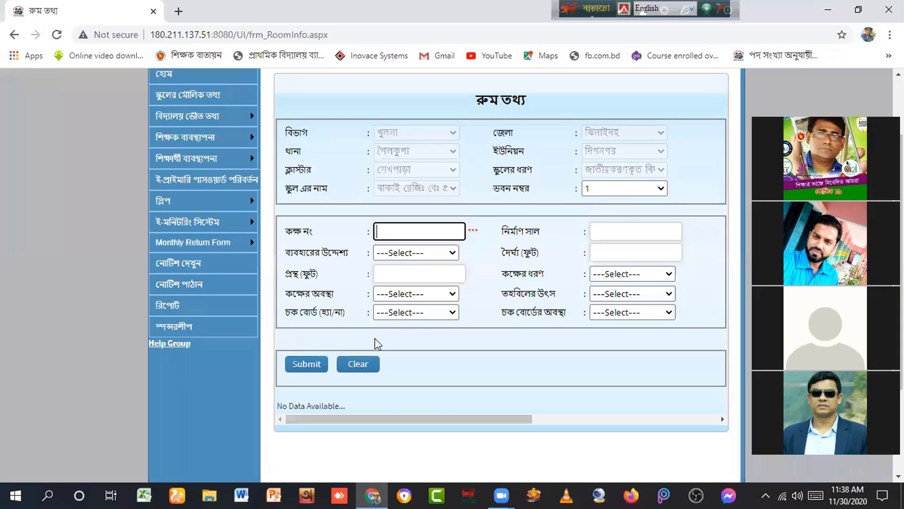
pyautogui.scroll(-2, 376, 358)
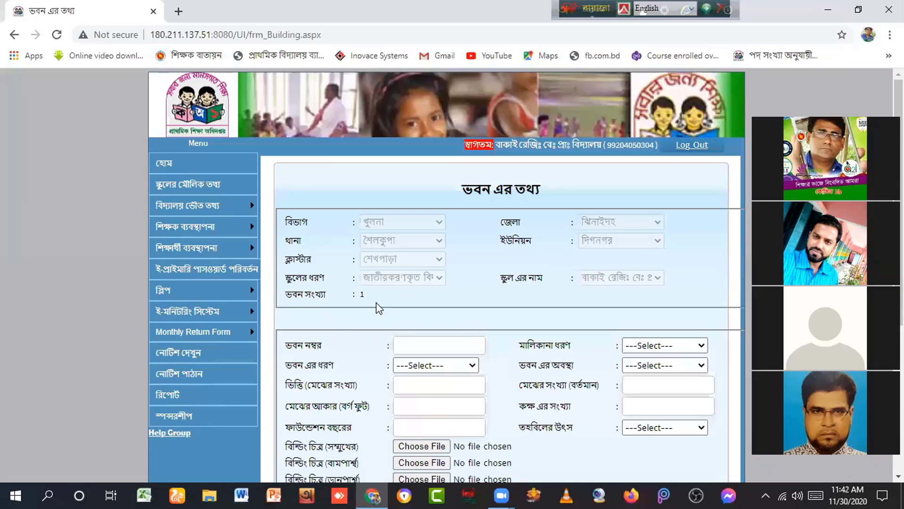
# Enter building number 01 as নিজস্ব ownership, পুরোনো condition and পাকা type.
pyautogui.scroll(-2, 376, 303)
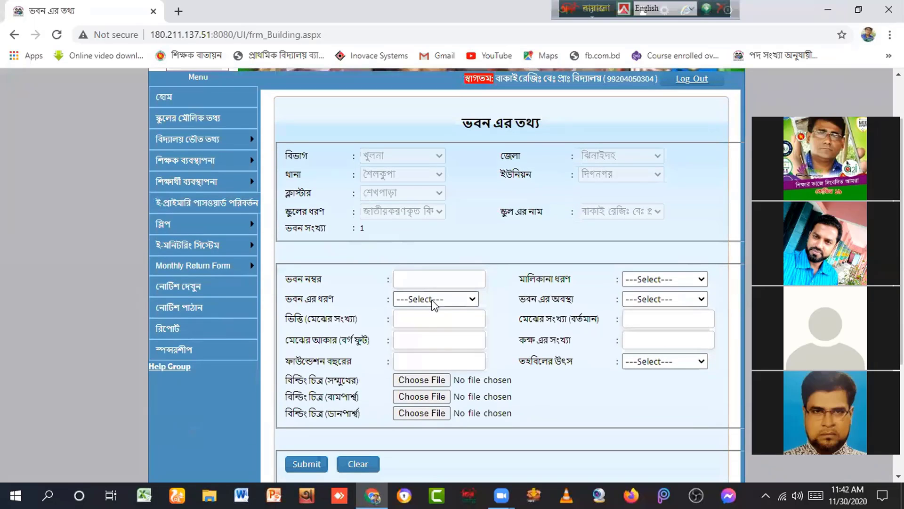
pyautogui.click(412, 280)
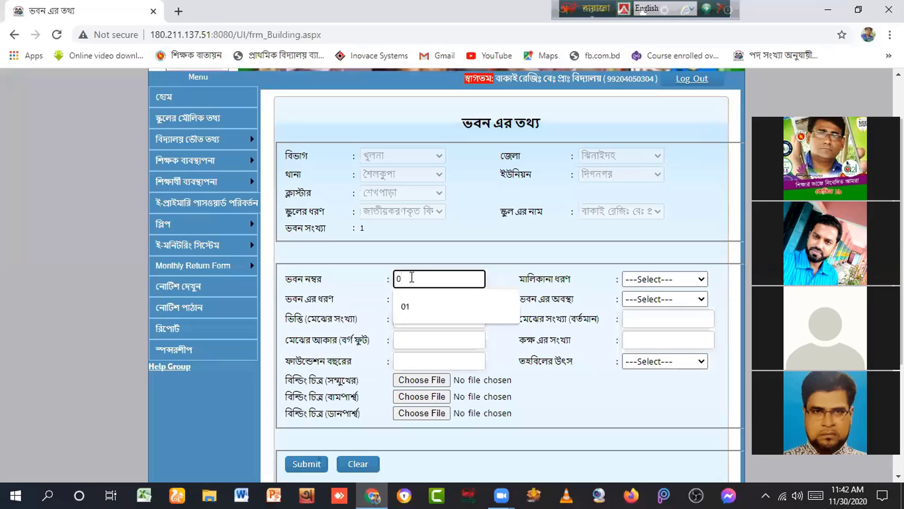
pyautogui.write('01')
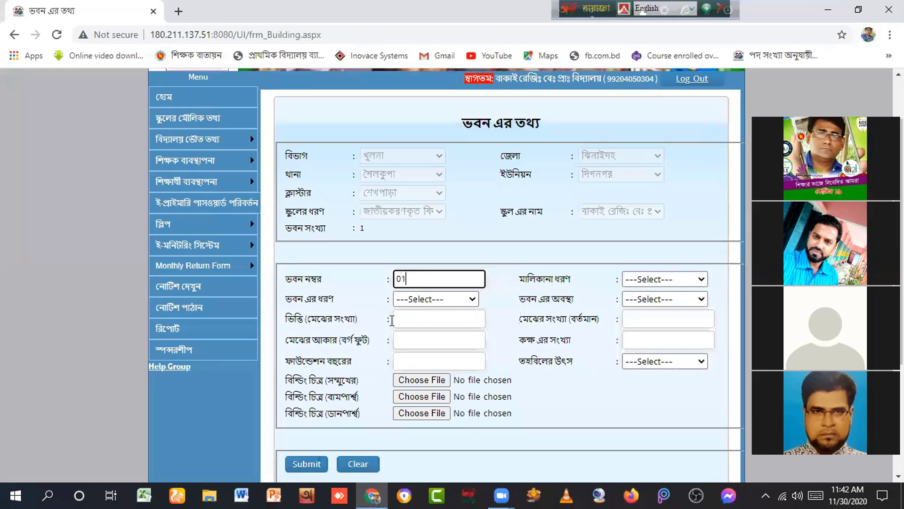
pyautogui.click(702, 282)
pyautogui.click(656, 308)
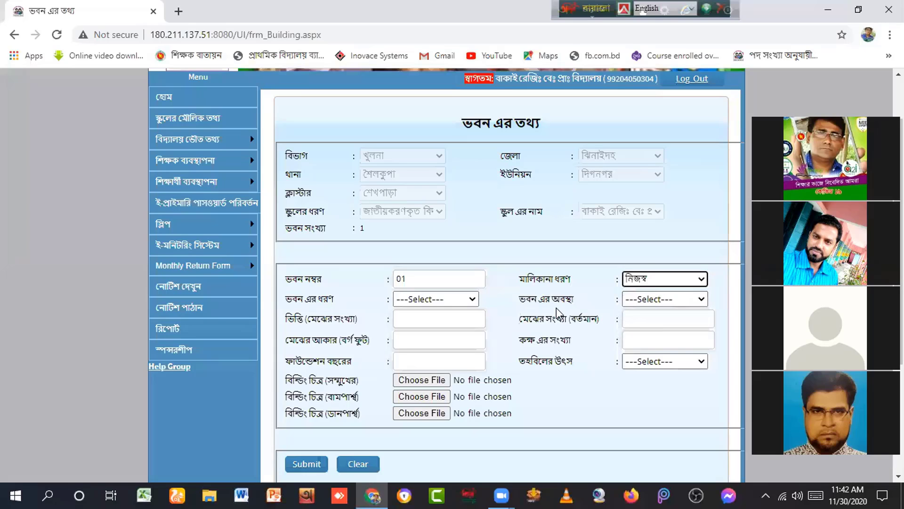
pyautogui.click(701, 299)
pyautogui.click(644, 343)
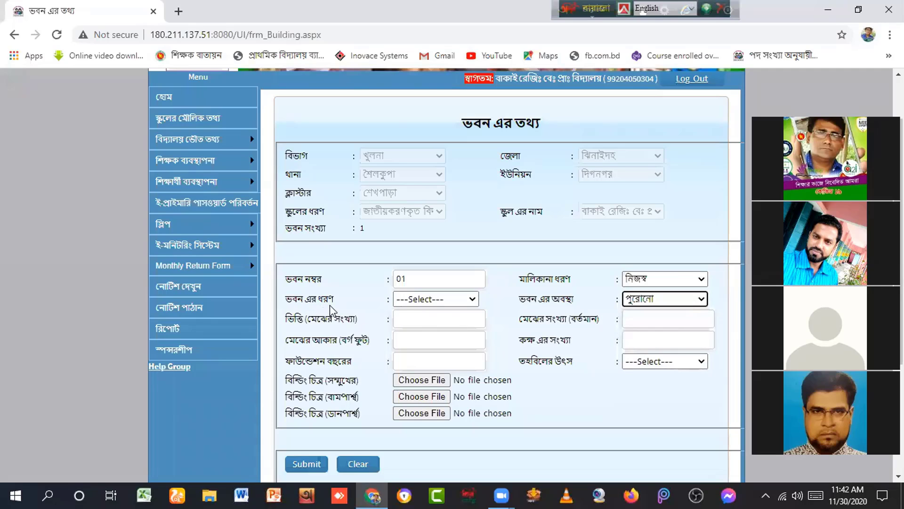
pyautogui.click(469, 299)
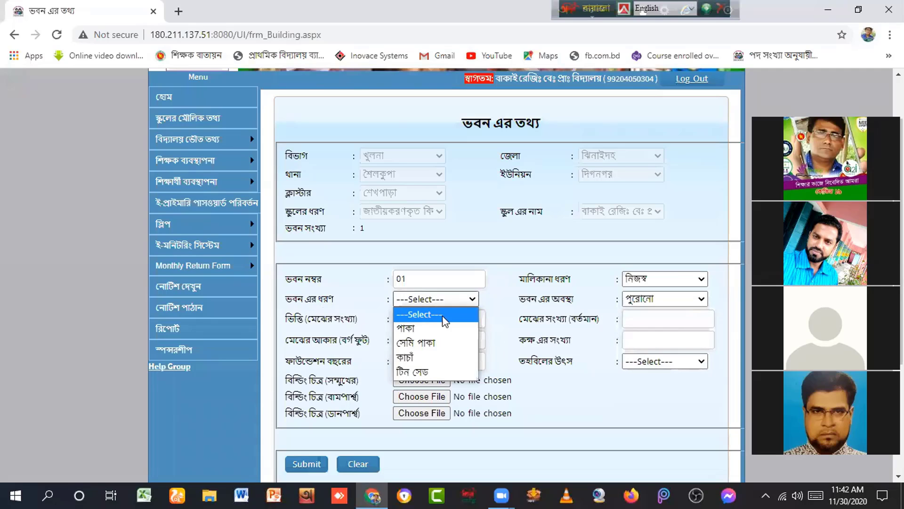
pyautogui.click(421, 327)
# Set 4 foundation floors and 04 current floors, then save the building record.
pyautogui.click(410, 319)
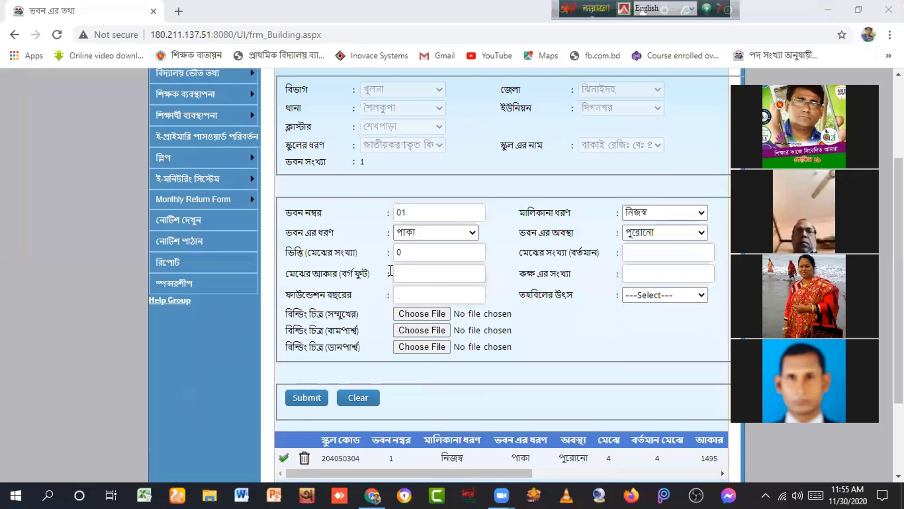
pyautogui.click(448, 252)
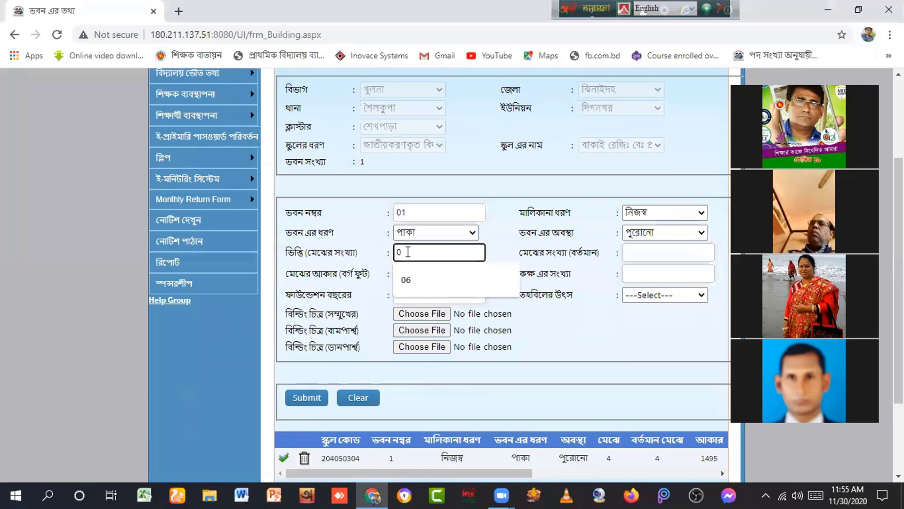
pyautogui.write('4')
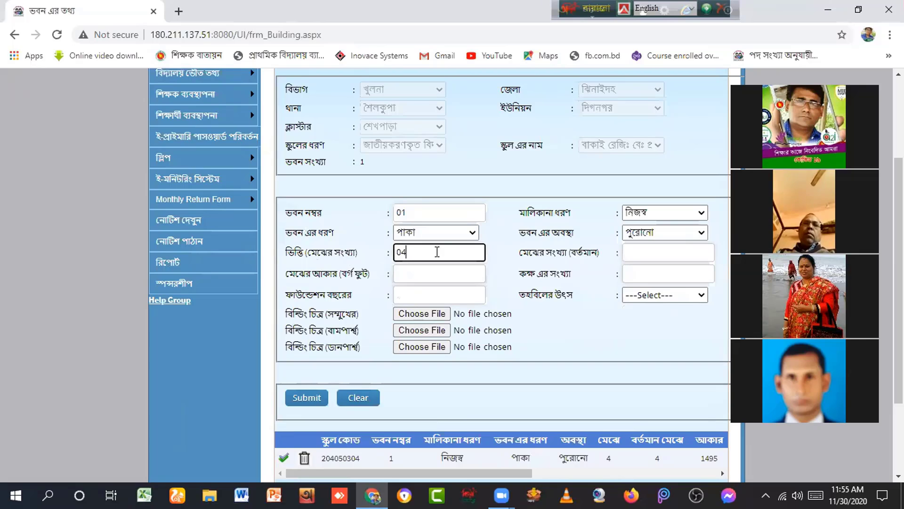
pyautogui.click(639, 253)
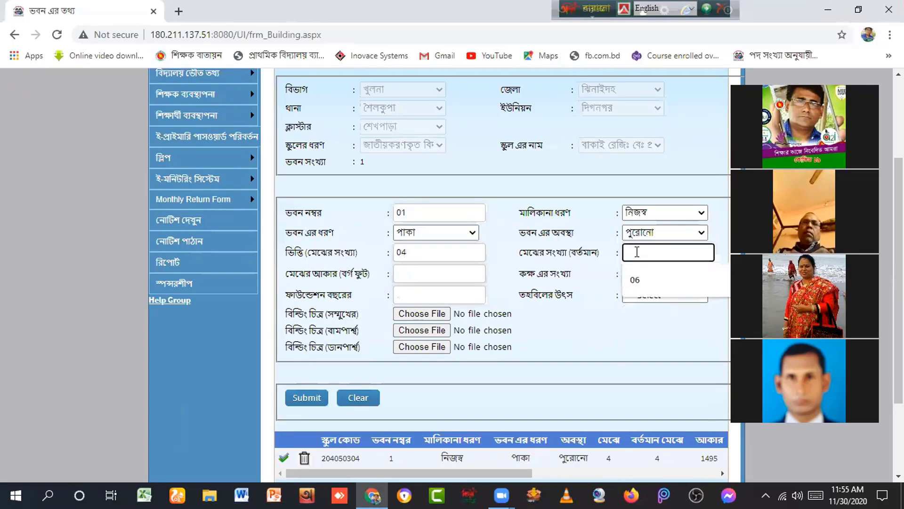
pyautogui.write('04')
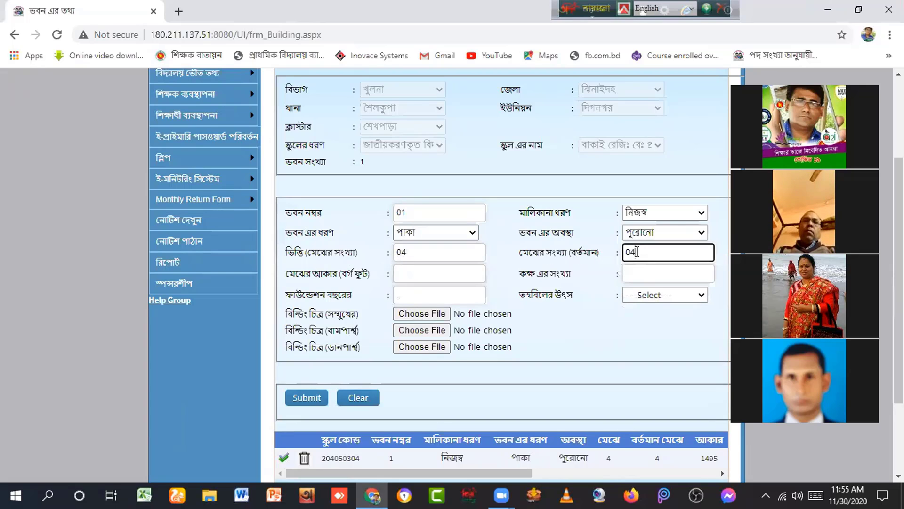
pyautogui.click(407, 273)
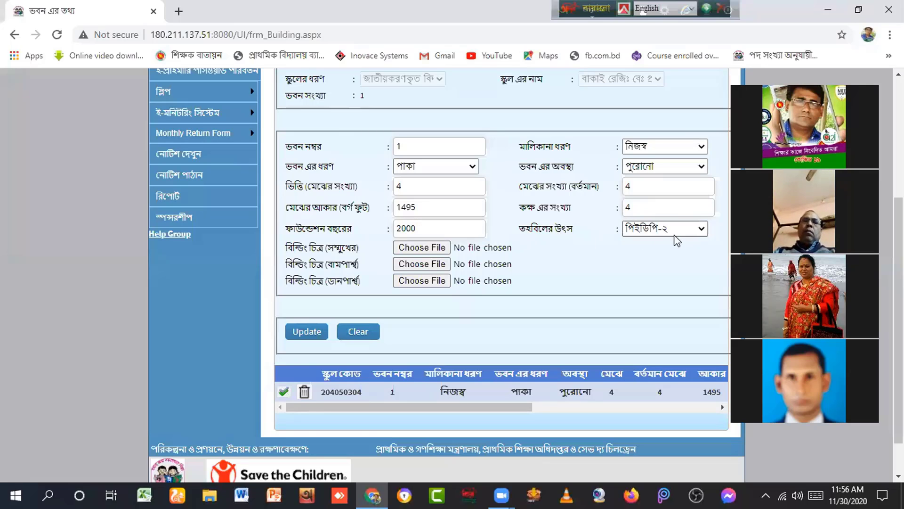
pyautogui.scroll(4, 494, 283)
pyautogui.scroll(-5, 494, 283)
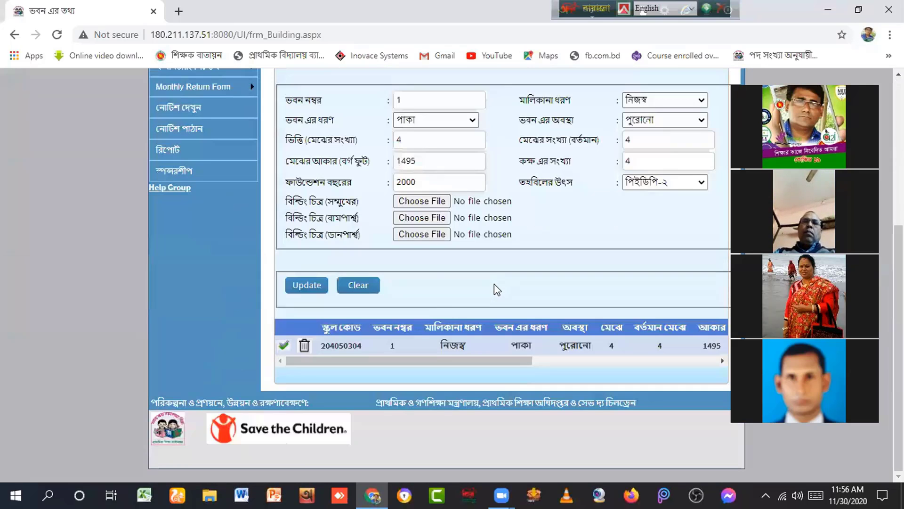
pyautogui.click(321, 285)
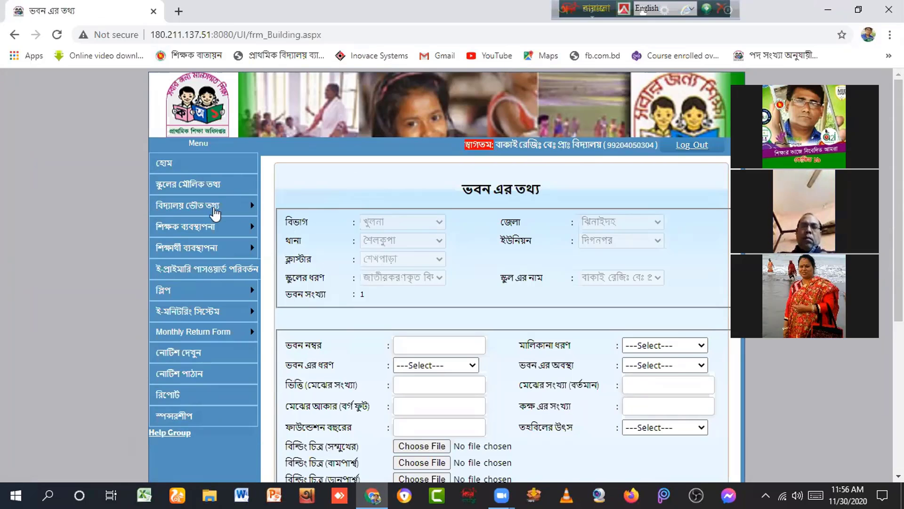
# Open the room information form and enter room 04 in building 1.
pyautogui.moveTo(178, 209)
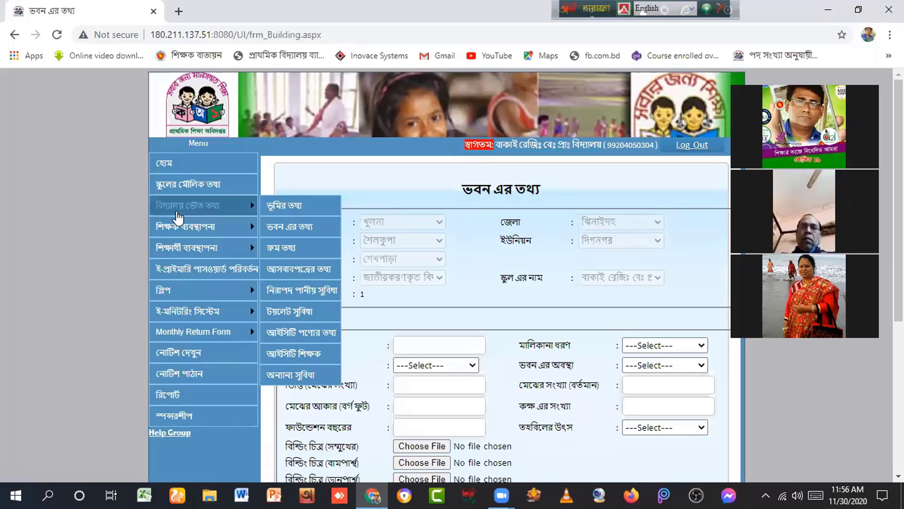
pyautogui.click(294, 246)
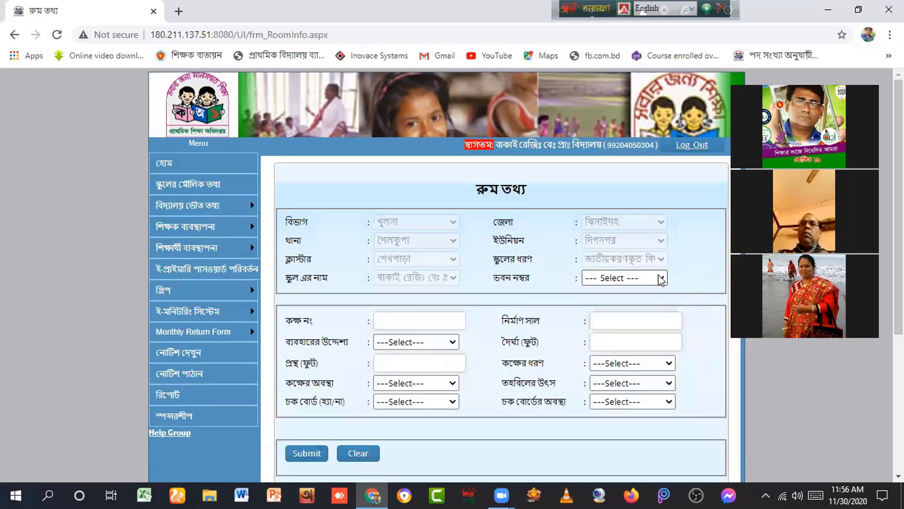
pyautogui.click(662, 279)
pyautogui.click(607, 307)
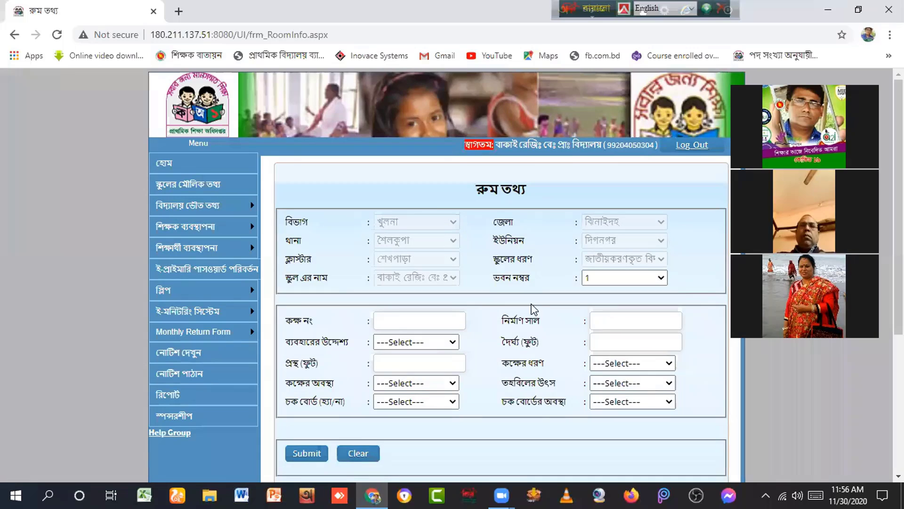
pyautogui.click(405, 318)
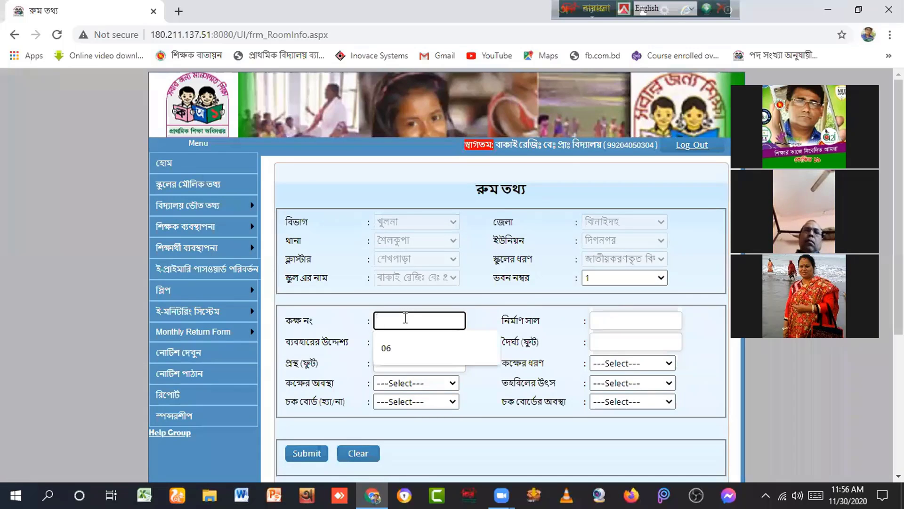
pyautogui.write('0')
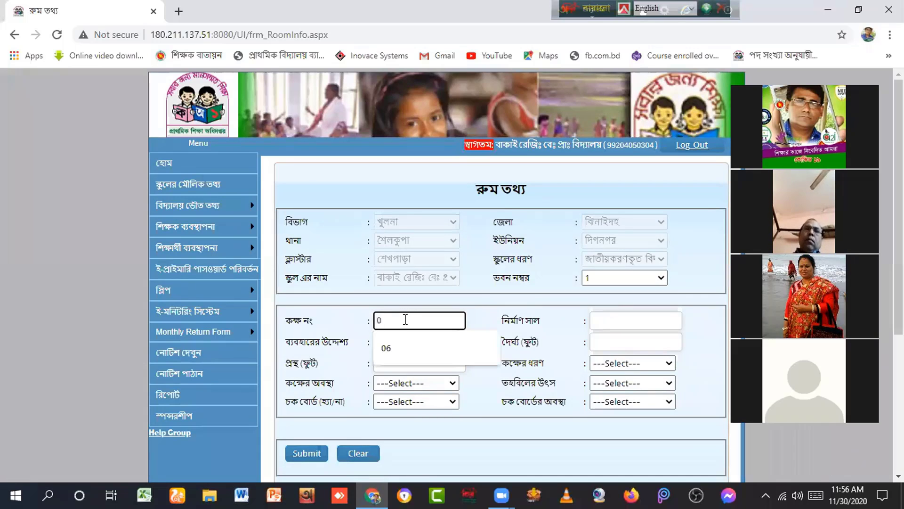
pyautogui.write('4')
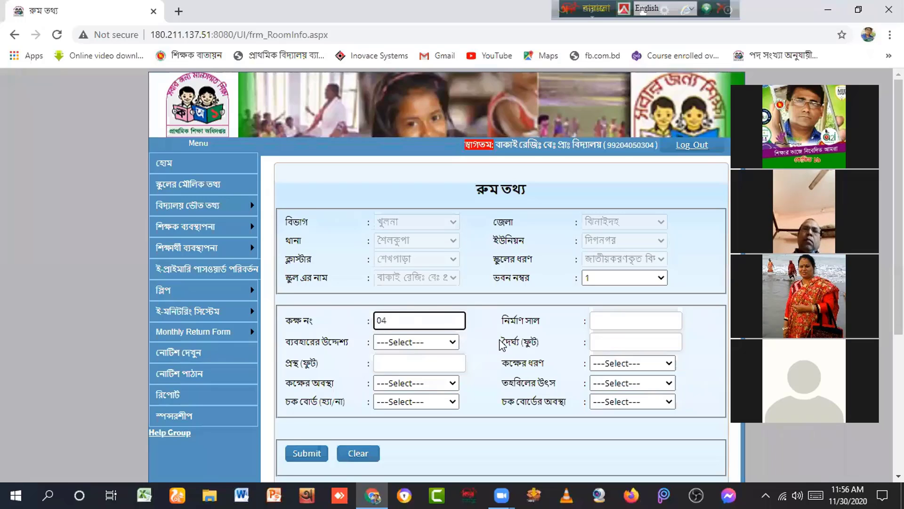
# Enter construction year 1991 and set the room's purpose to ক্লাস.
pyautogui.click(622, 319)
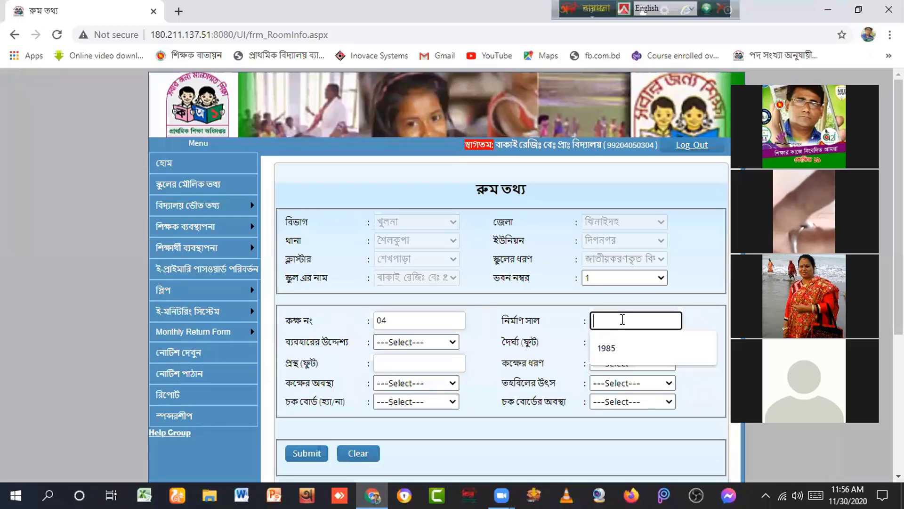
pyautogui.scroll(-1, 623, 320)
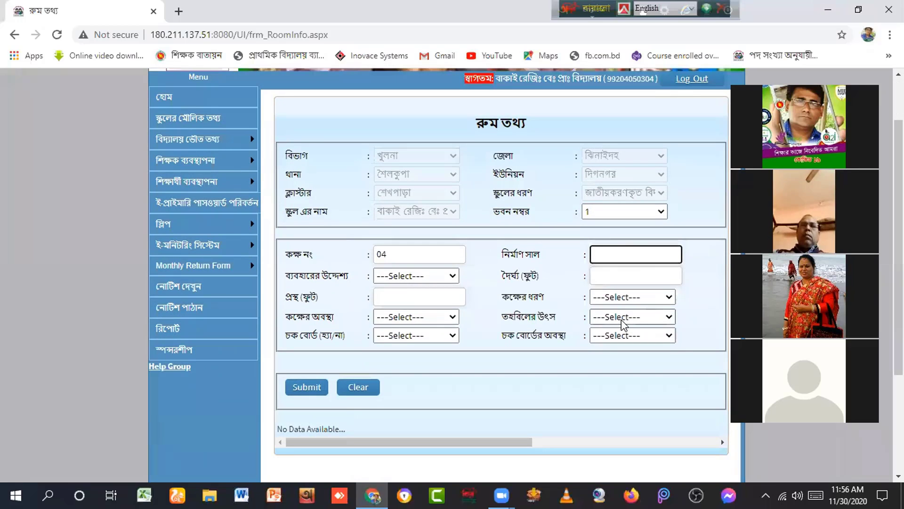
pyautogui.write('1')
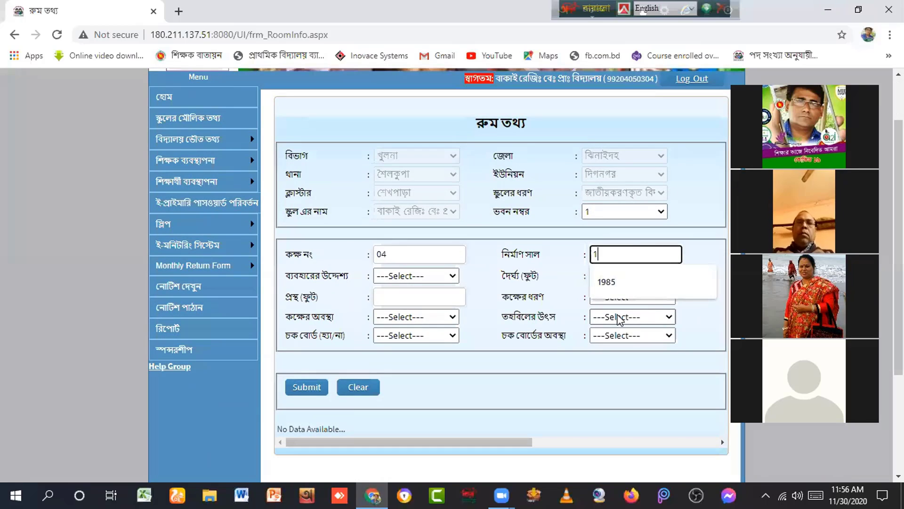
pyautogui.write('999')
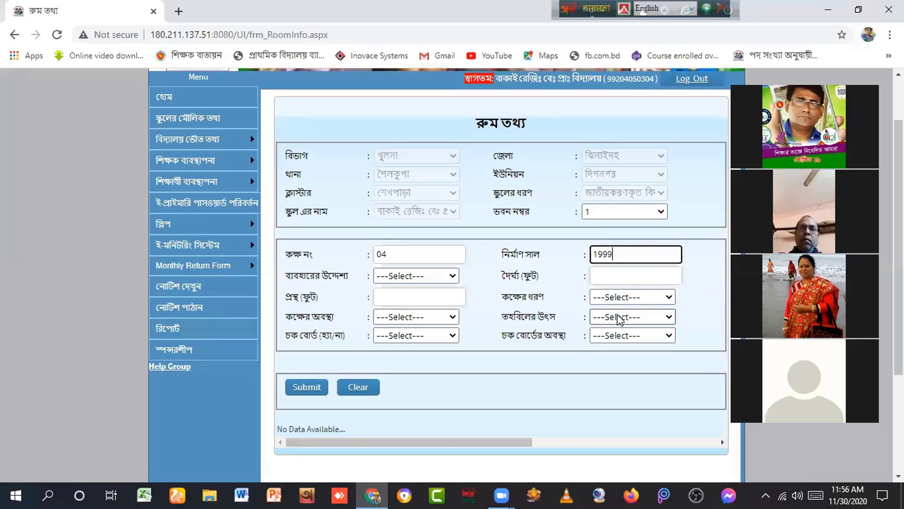
pyautogui.press('Tab')
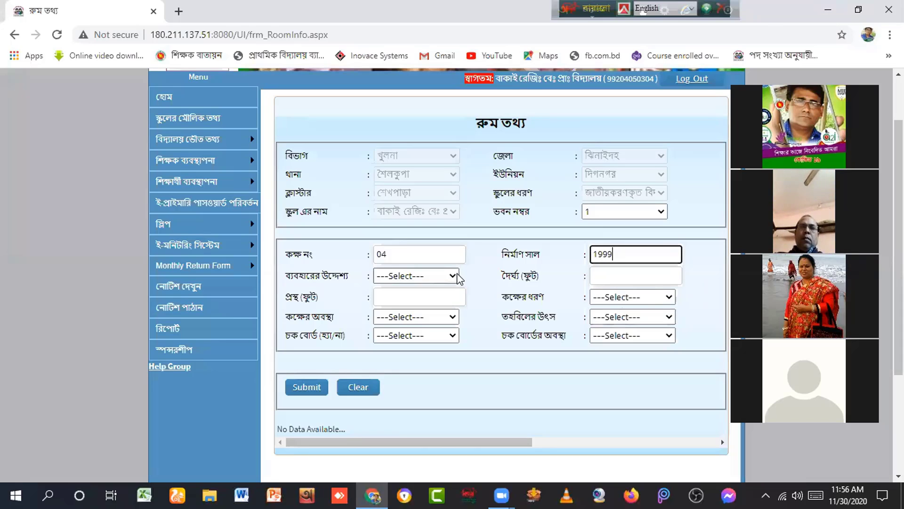
pyautogui.click(437, 275)
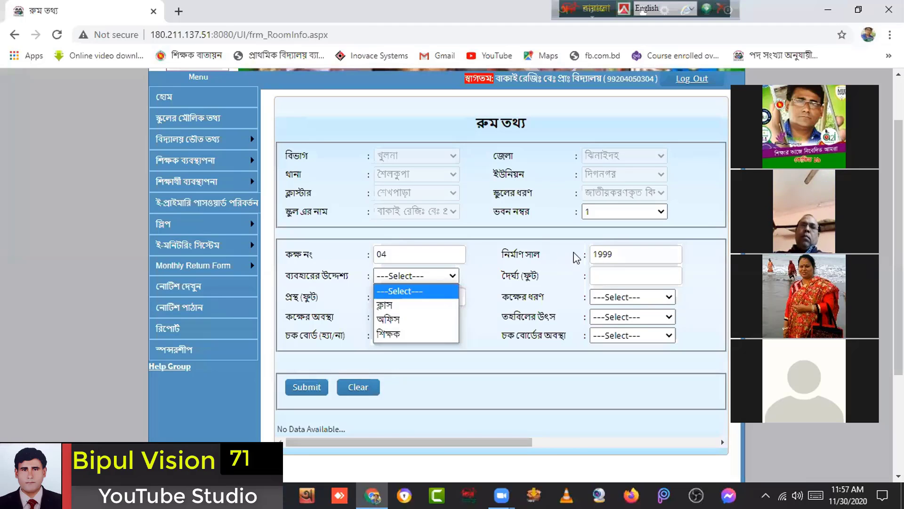
pyautogui.click(612, 252)
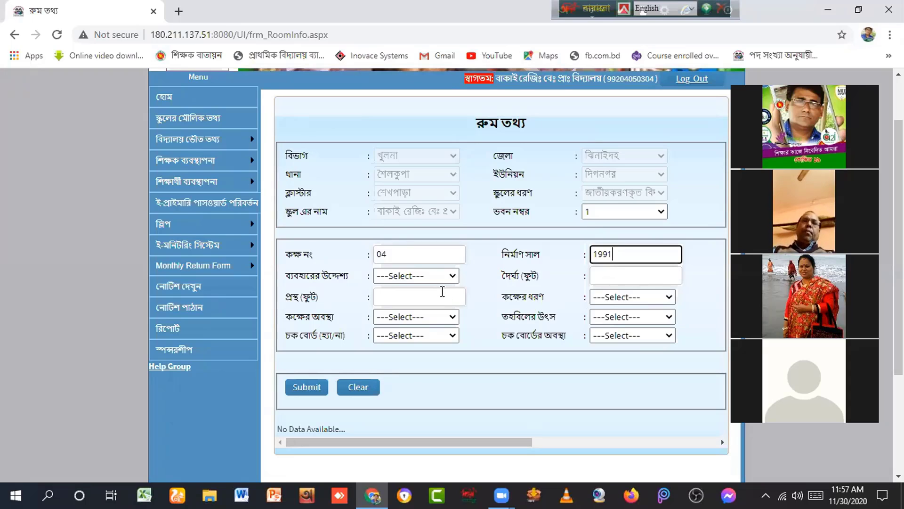
pyautogui.click(451, 276)
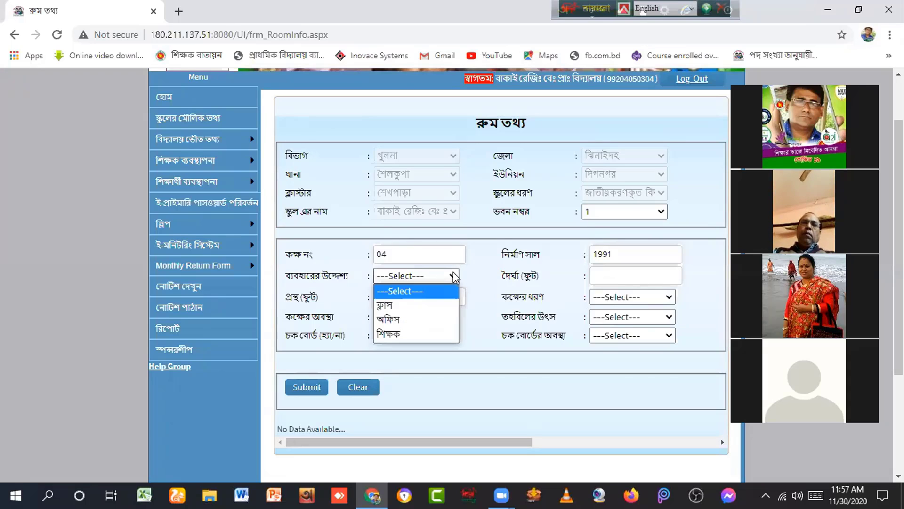
pyautogui.click(409, 305)
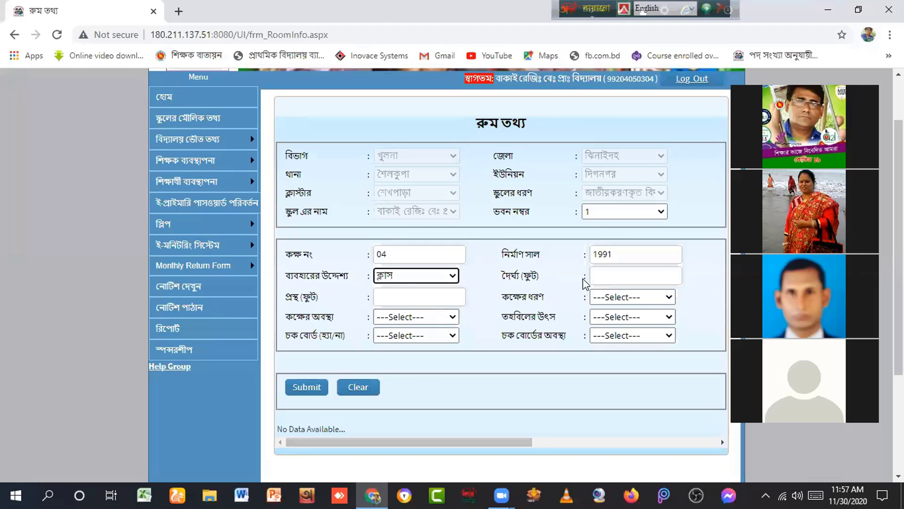
pyautogui.click(599, 273)
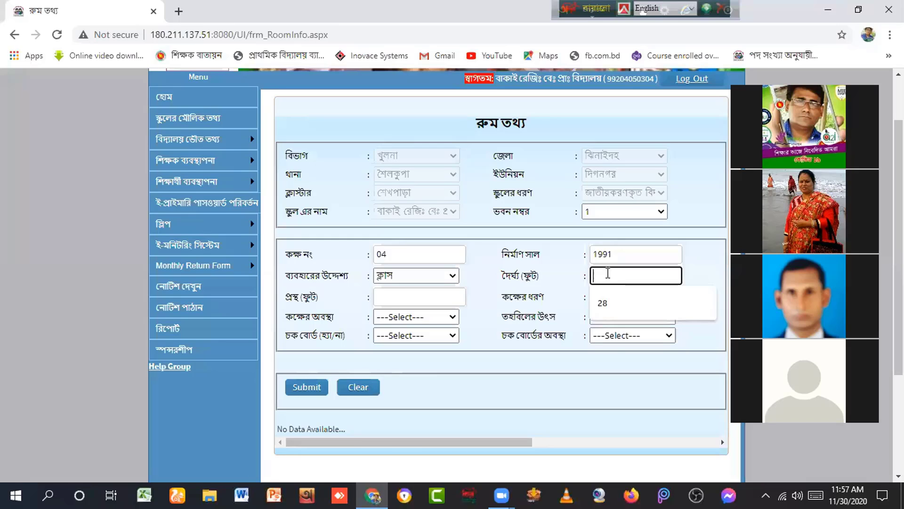
pyautogui.click(395, 296)
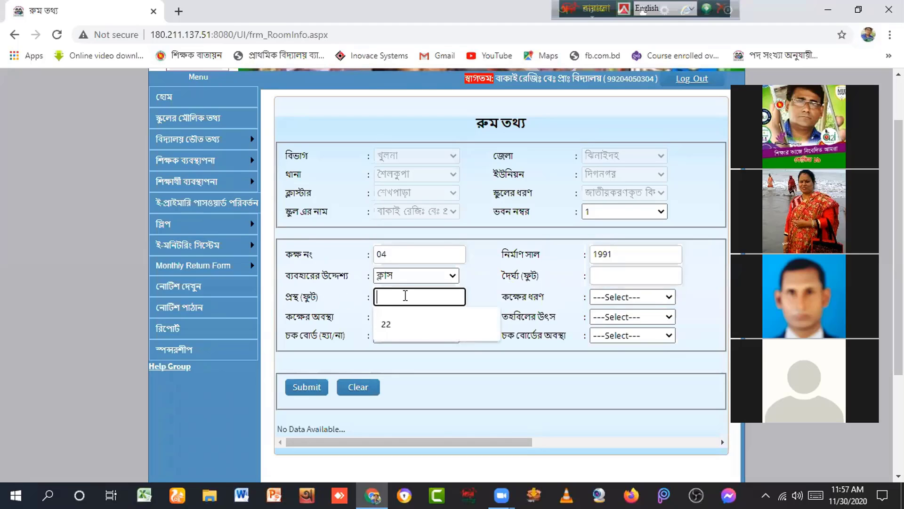
# Set room type পাকা, condition পুরোনো, funder পিইডিপি-২, chalkboard হ্যাঁ in পুরোনো condition.
pyautogui.click(666, 298)
pyautogui.click(614, 327)
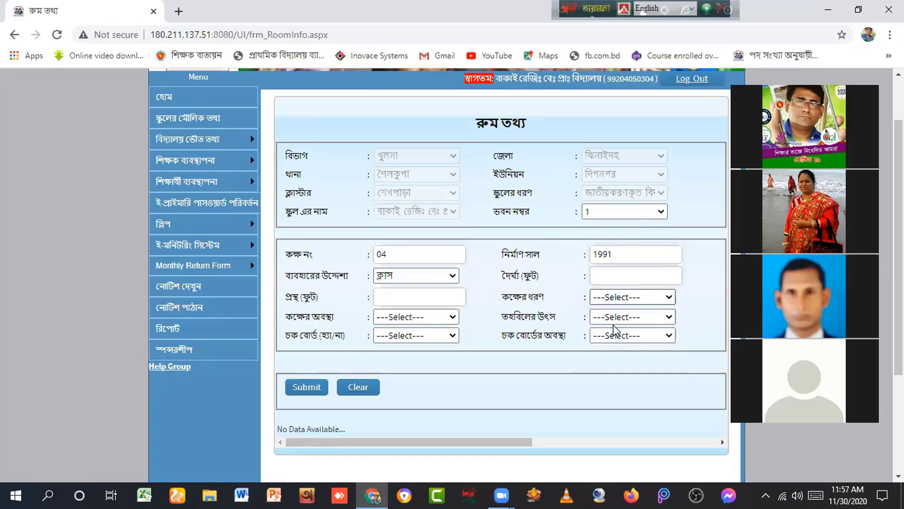
pyautogui.click(448, 318)
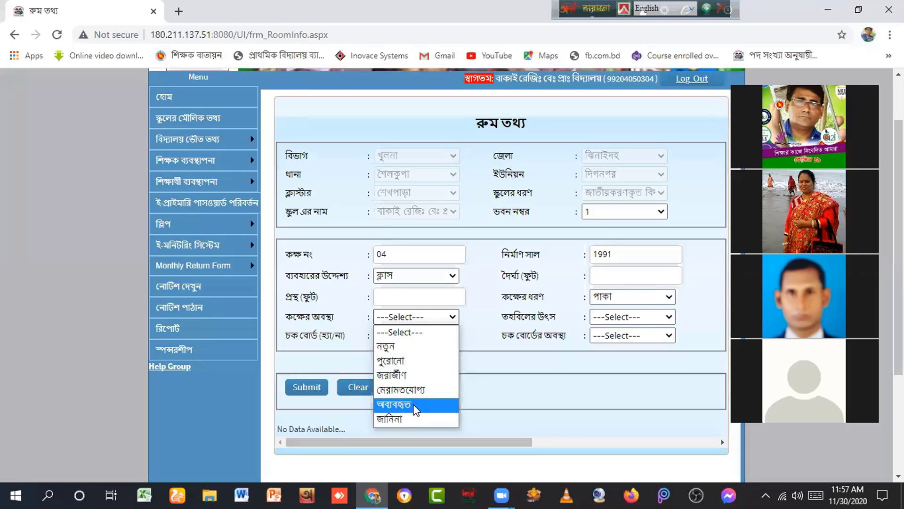
pyautogui.click(415, 366)
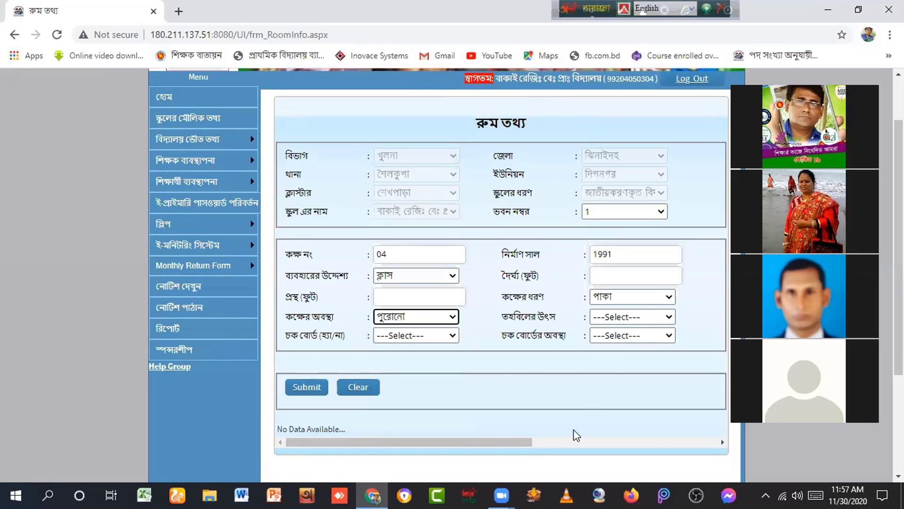
pyautogui.click(671, 319)
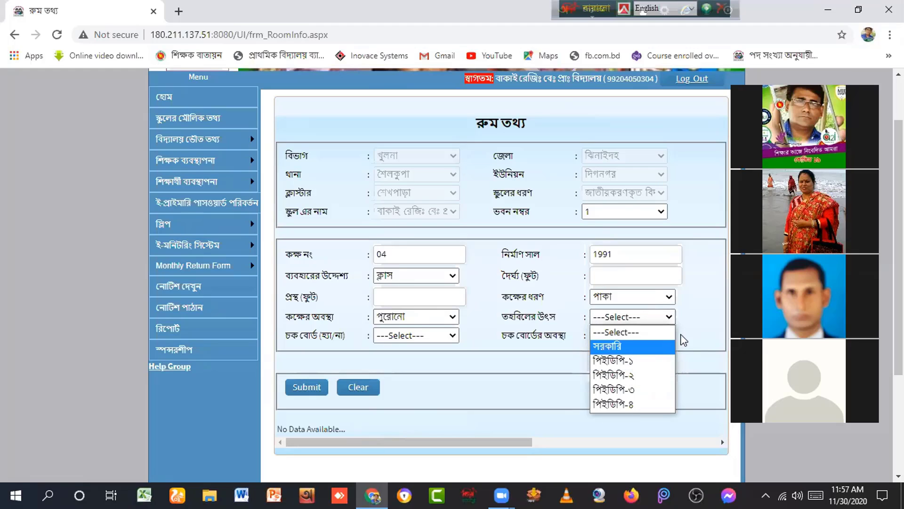
pyautogui.click(626, 377)
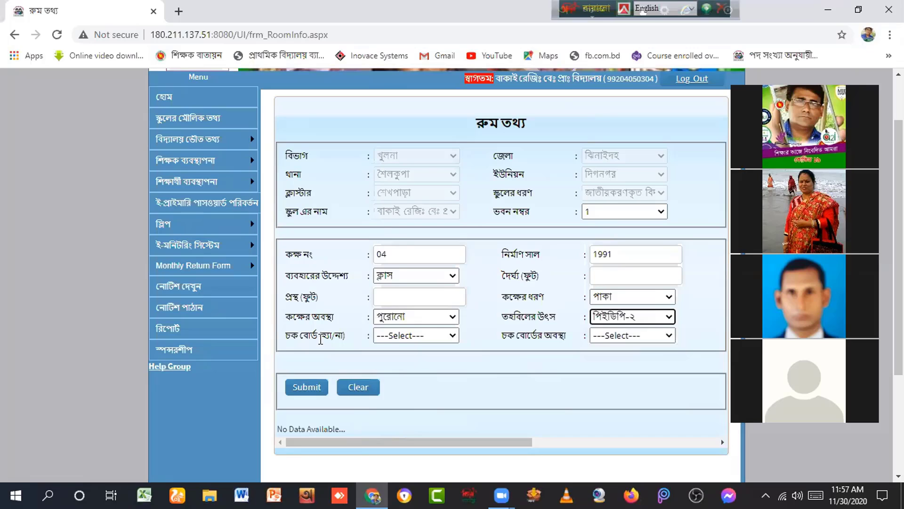
pyautogui.click(405, 335)
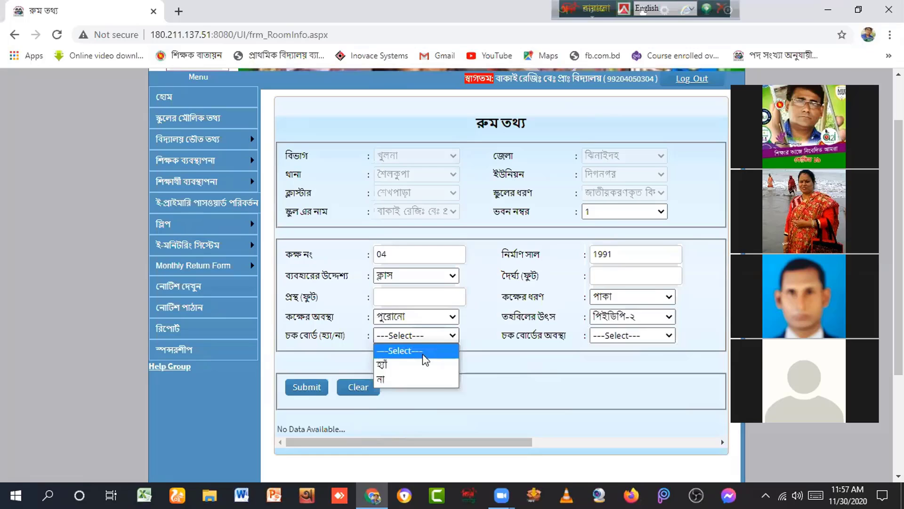
pyautogui.click(402, 365)
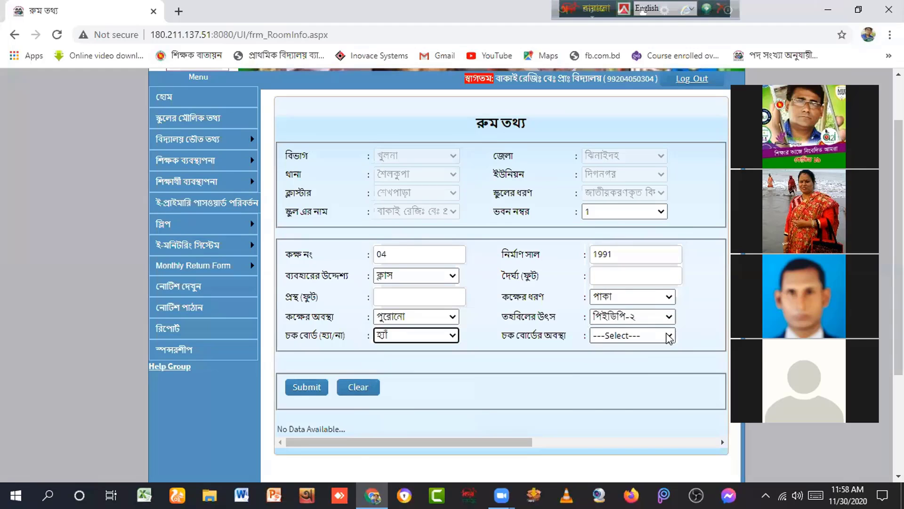
pyautogui.click(669, 337)
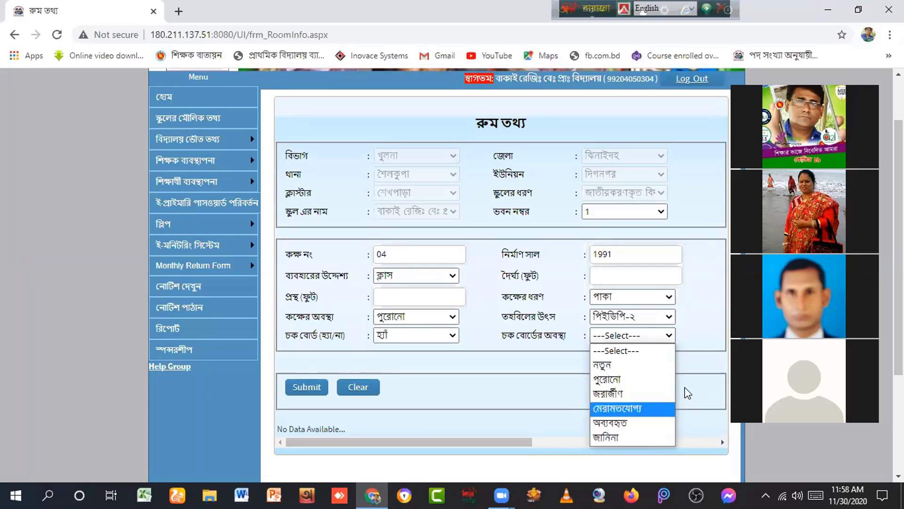
pyautogui.click(631, 379)
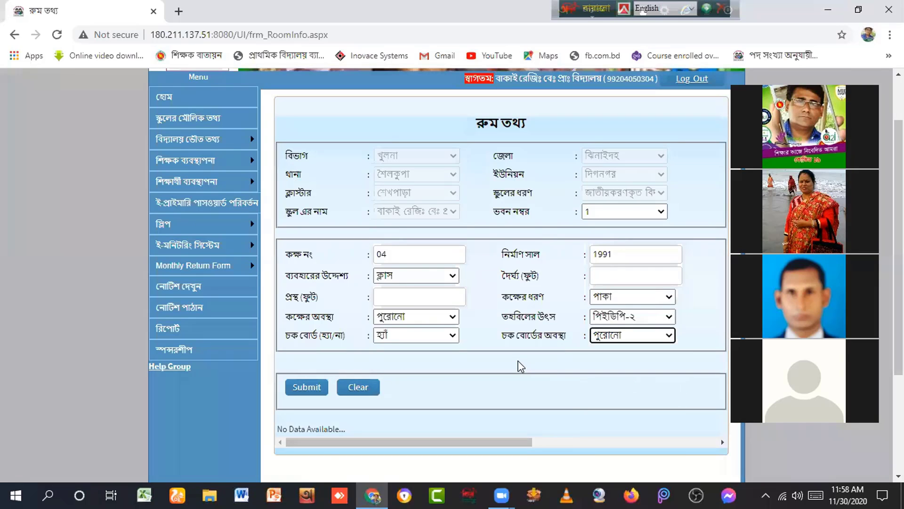
# Submit room 04 and review the errors for the missing room length and width.
pyautogui.scroll(2, 518, 366)
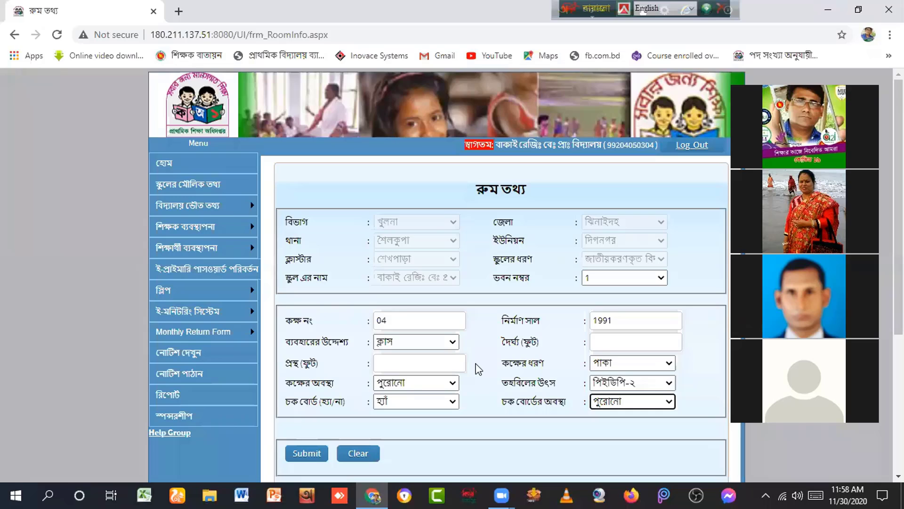
pyautogui.press('Return')
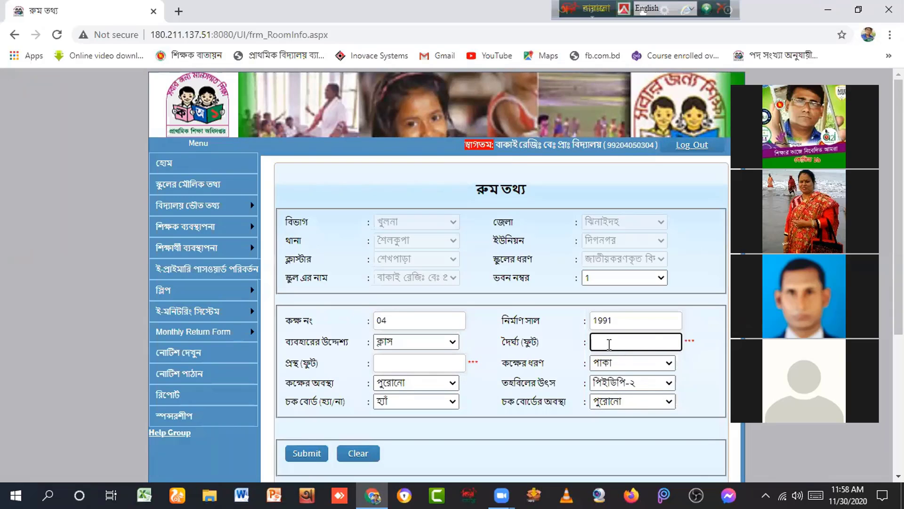
pyautogui.scroll(-2, 612, 343)
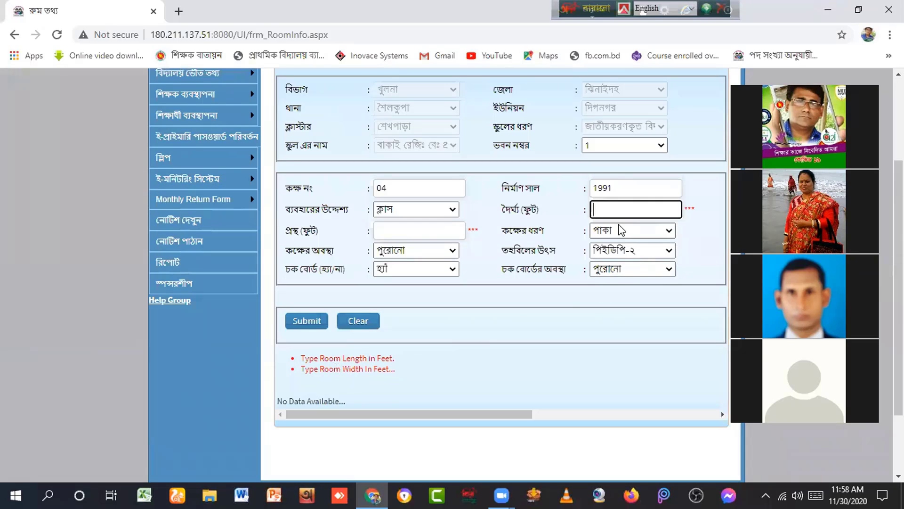
pyautogui.click(613, 209)
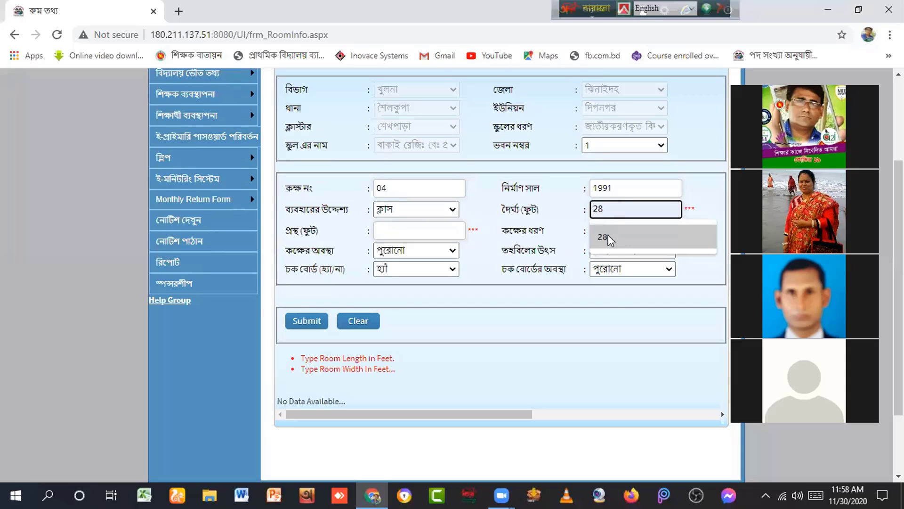
pyautogui.click(585, 232)
pyautogui.click(608, 207)
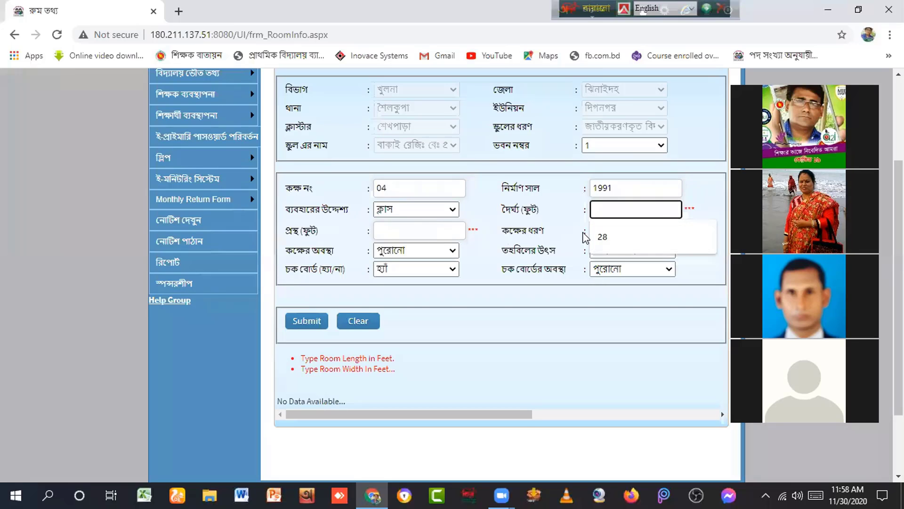
pyautogui.scroll(3, 400, 236)
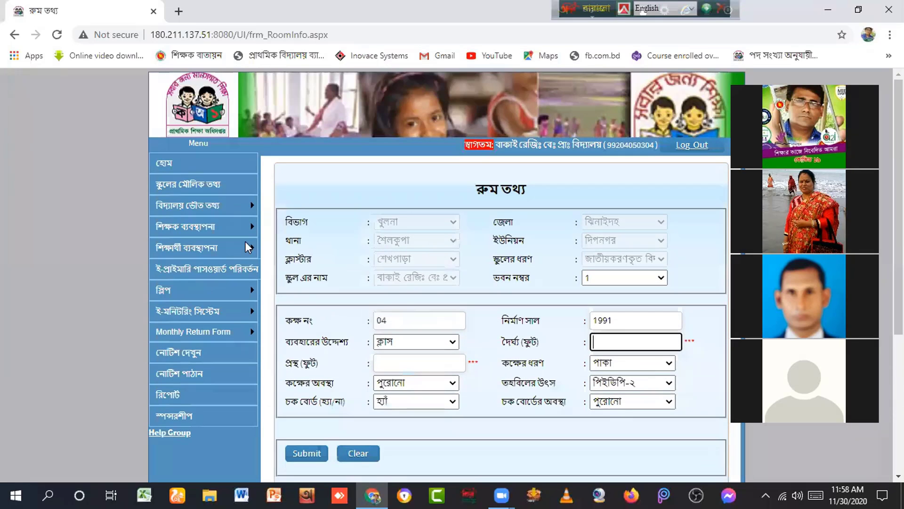
pyautogui.moveTo(201, 222)
pyautogui.moveTo(207, 203)
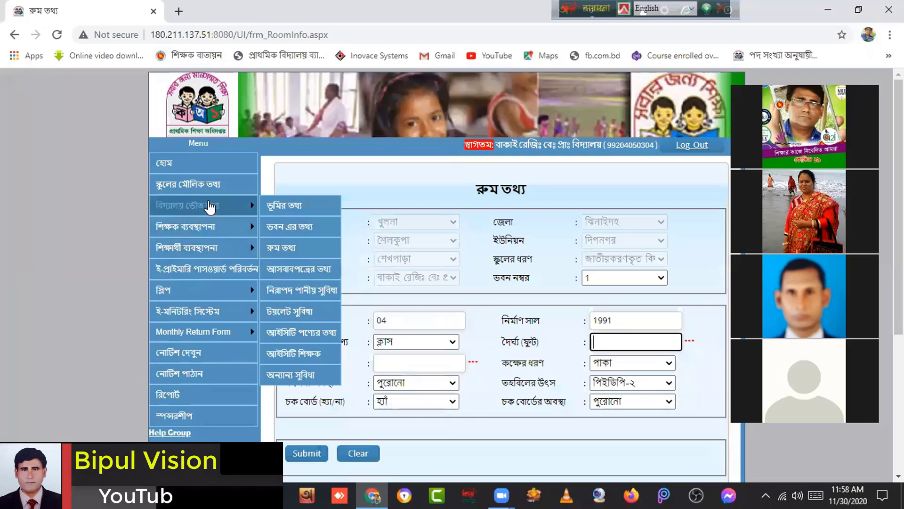
pyautogui.click(295, 269)
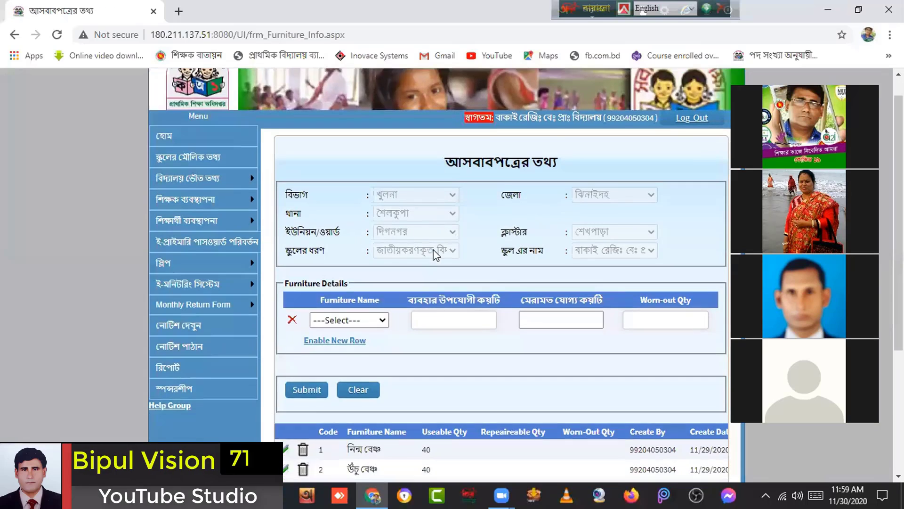
pyautogui.scroll(-3, 433, 256)
pyautogui.scroll(1, 433, 253)
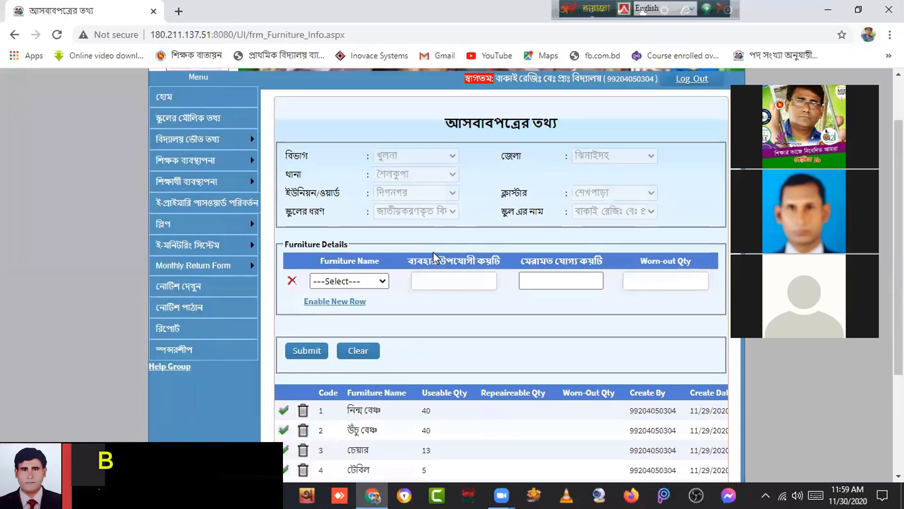
pyautogui.scroll(-2, 433, 253)
pyautogui.scroll(2, 434, 252)
pyautogui.scroll(1, 434, 253)
pyautogui.scroll(-1, 433, 255)
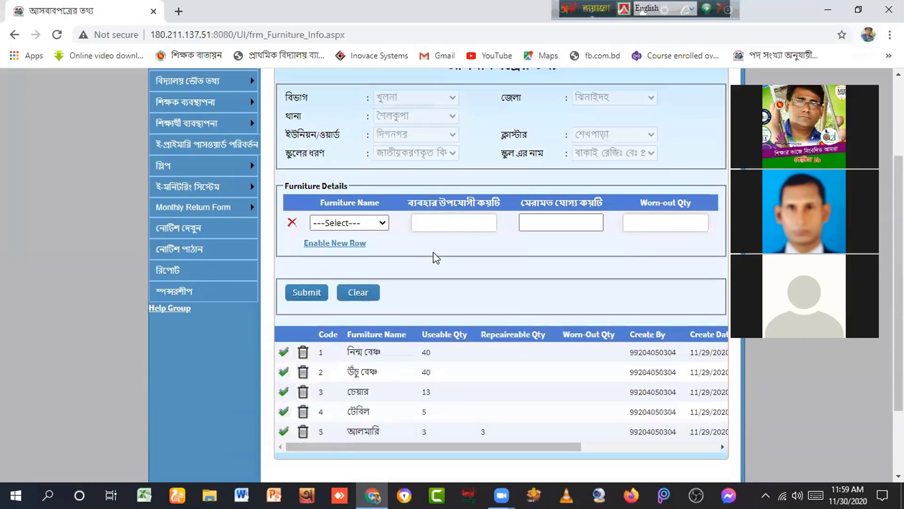
pyautogui.scroll(1, 388, 135)
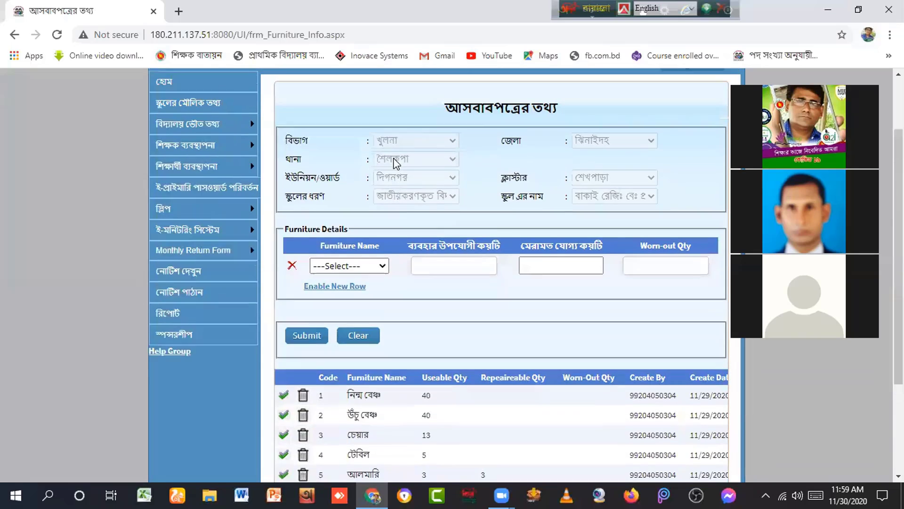
pyautogui.scroll(-2, 394, 260)
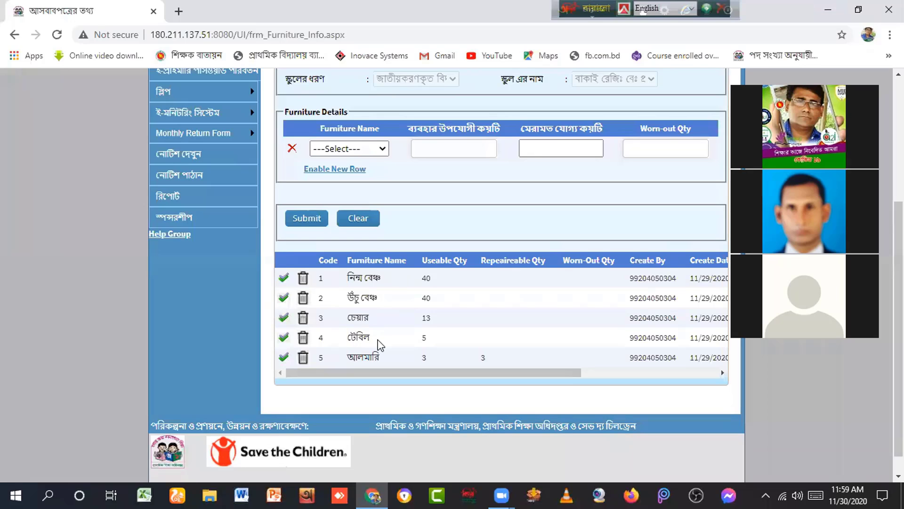
pyautogui.scroll(1, 348, 316)
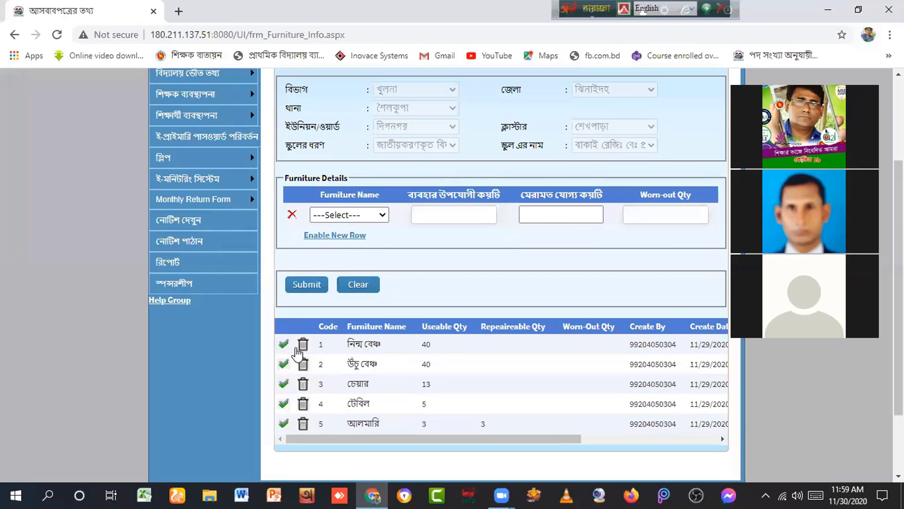
pyautogui.scroll(1, 385, 232)
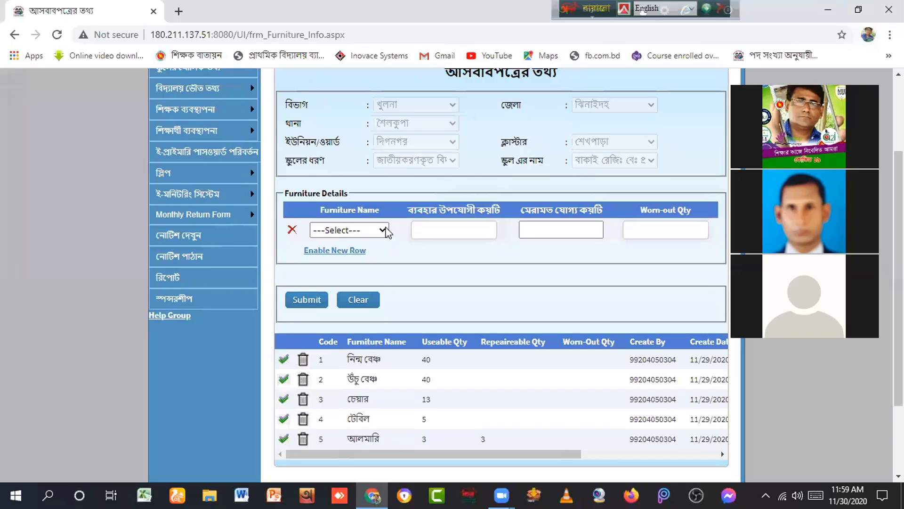
pyautogui.scroll(-1, 431, 351)
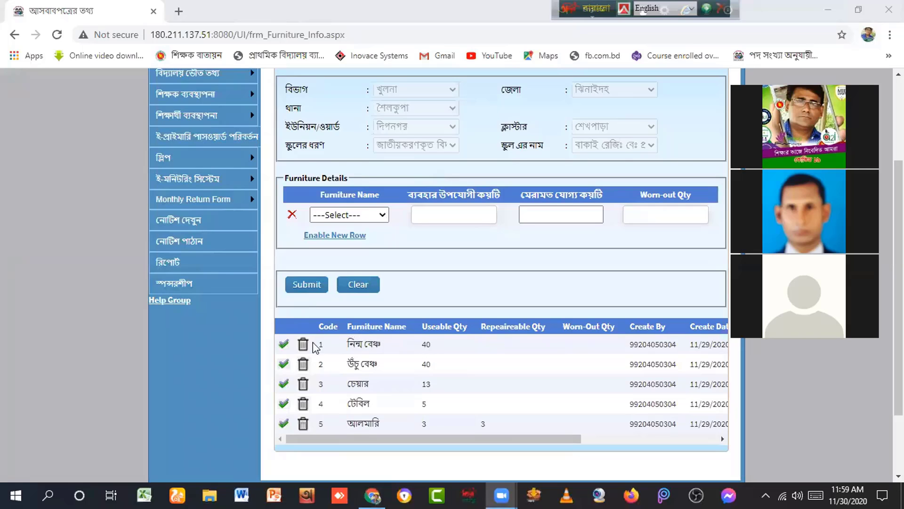
pyautogui.scroll(-3, 313, 359)
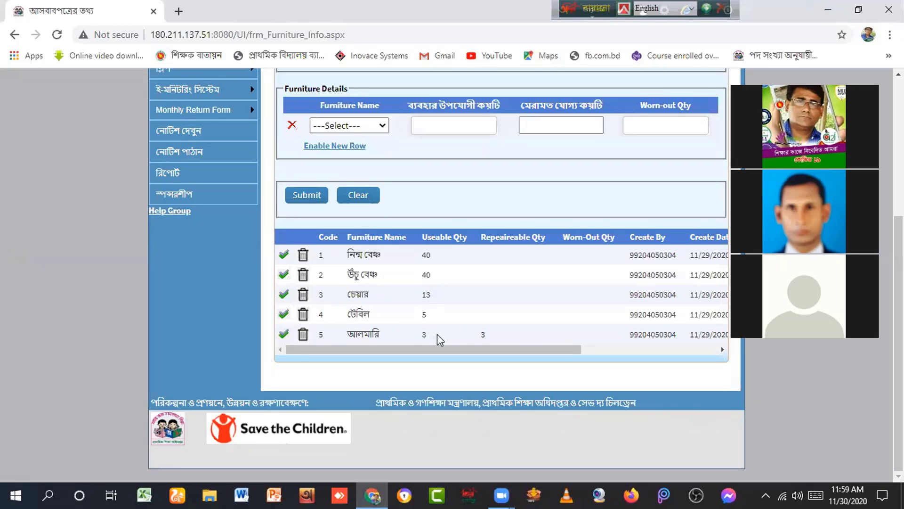
pyautogui.scroll(3, 437, 334)
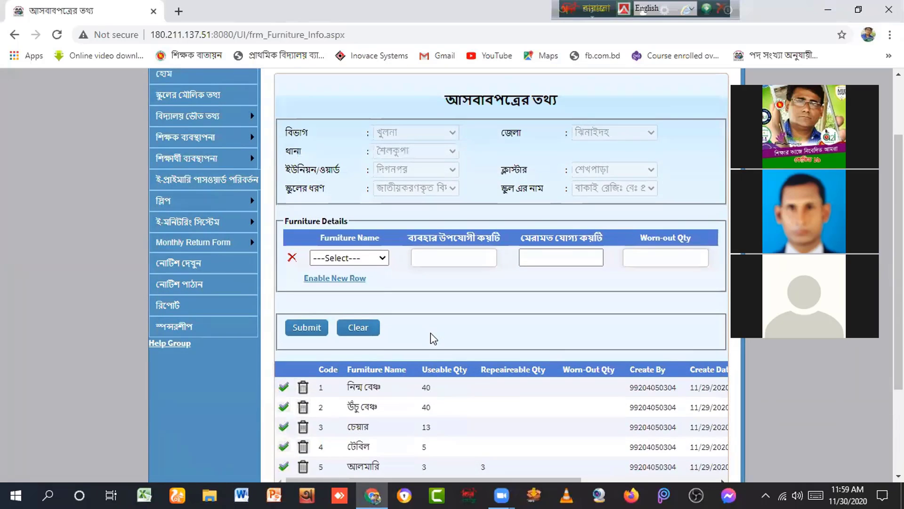
pyautogui.scroll(-2, 431, 332)
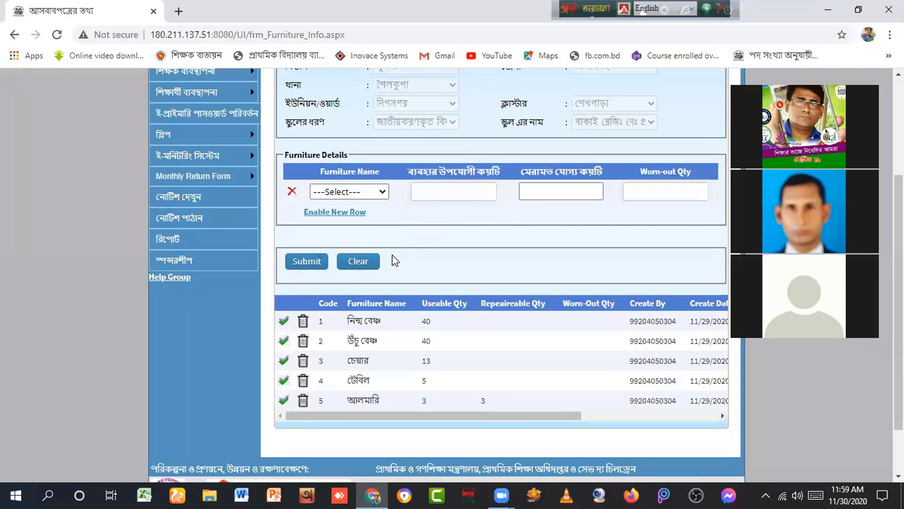
# Load the নিম্ন বেঞ্চ row, keep useable 40 and set repairable and worn-out quantities to 0.
pyautogui.click(284, 322)
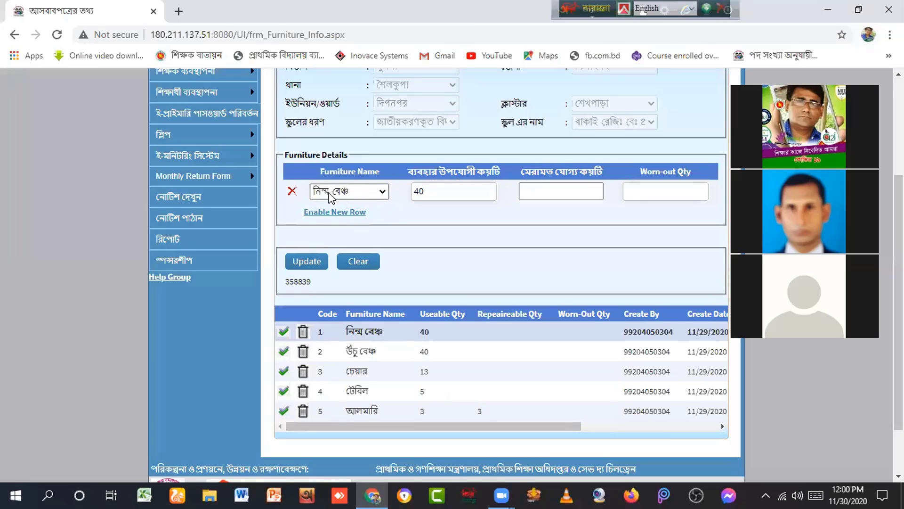
pyautogui.click(439, 190)
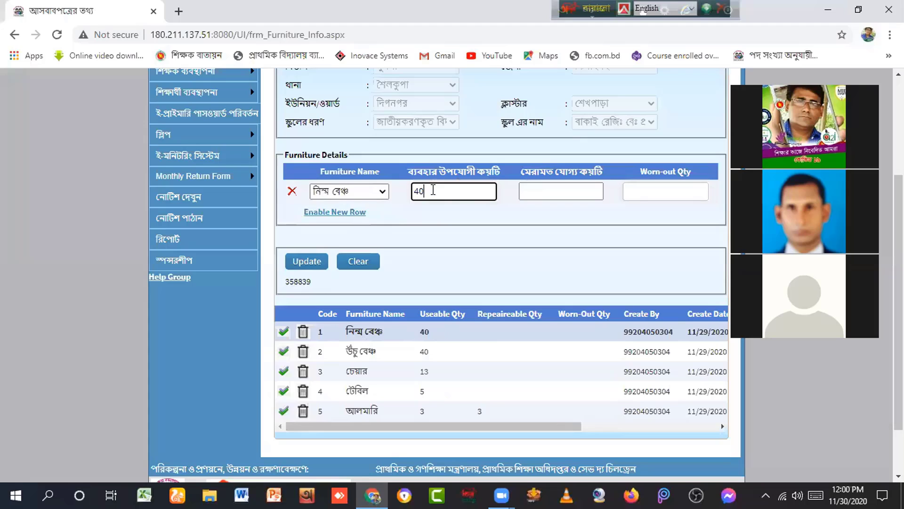
pyautogui.click(543, 191)
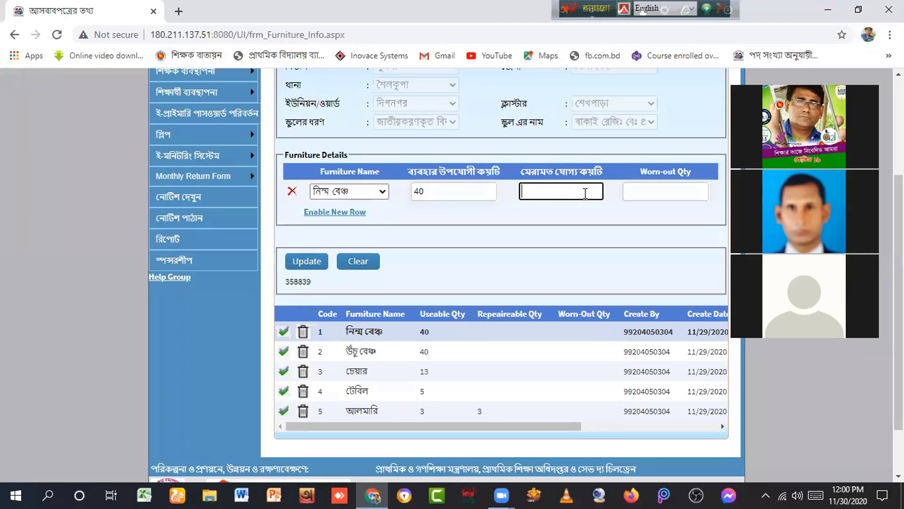
pyautogui.write('0')
pyautogui.click(647, 191)
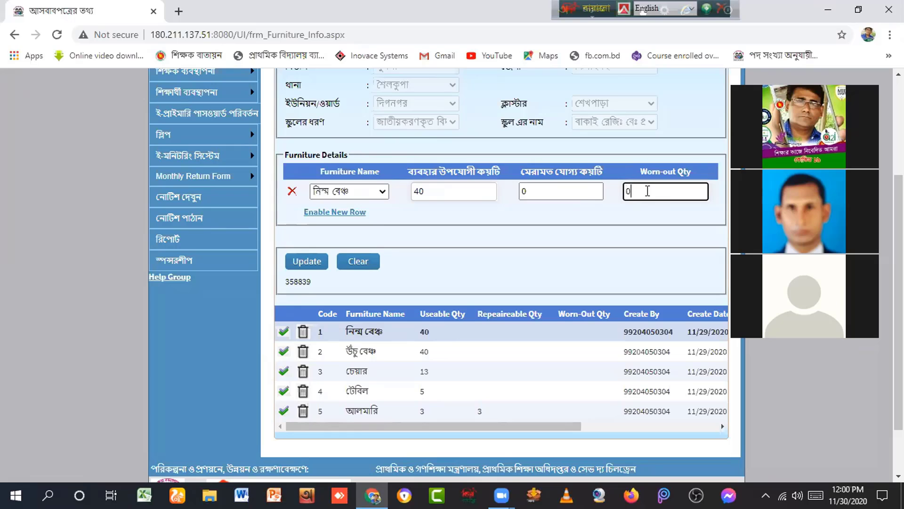
pyautogui.click(310, 266)
pyautogui.scroll(-1, 349, 308)
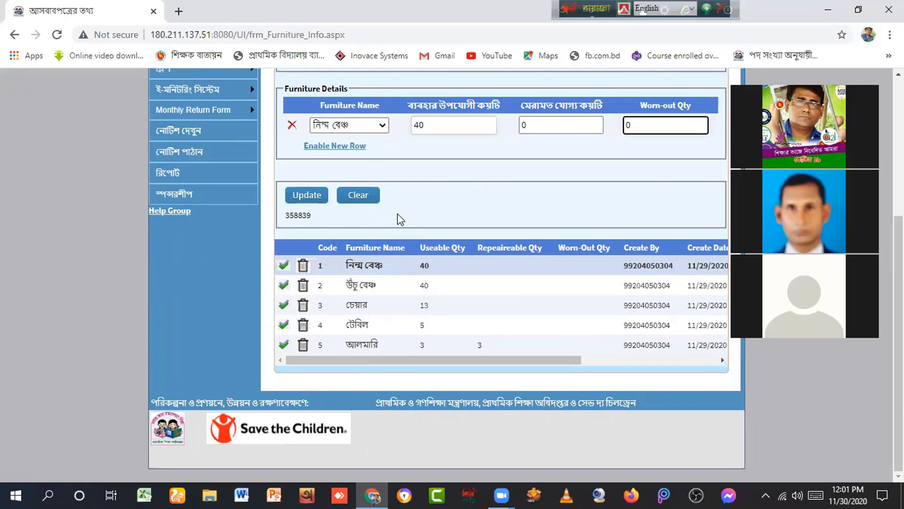
pyautogui.scroll(1, 340, 235)
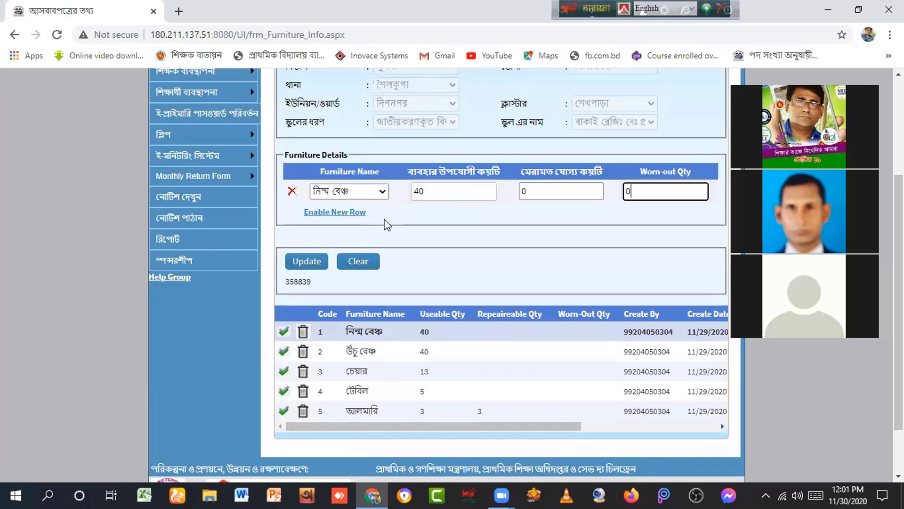
pyautogui.scroll(-1, 387, 225)
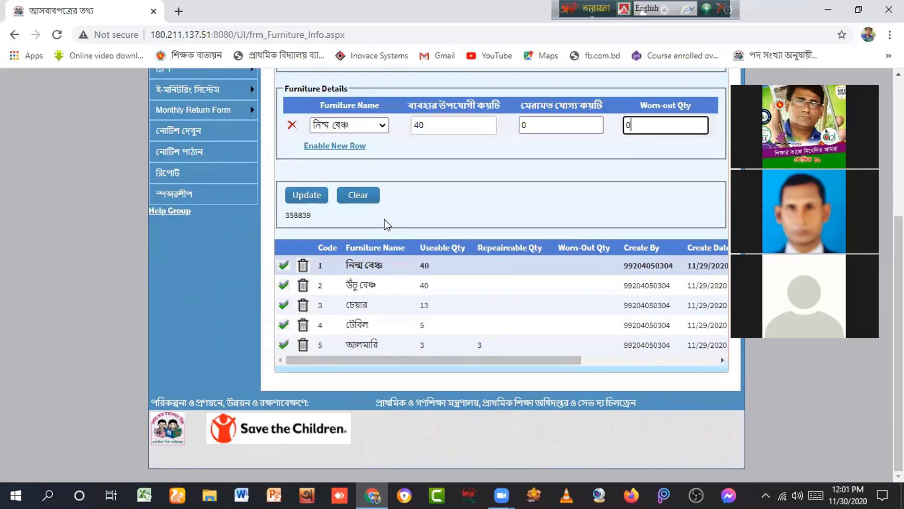
# Add then remove a ফাইল ক্যাবিনেট row, and update the নিম্ন বেঞ্চ quantities.
pyautogui.click(325, 149)
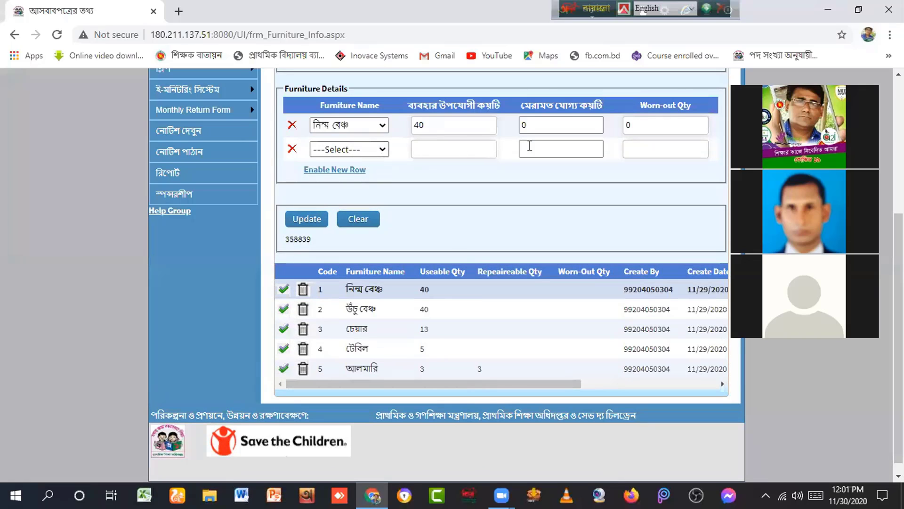
pyautogui.click(382, 150)
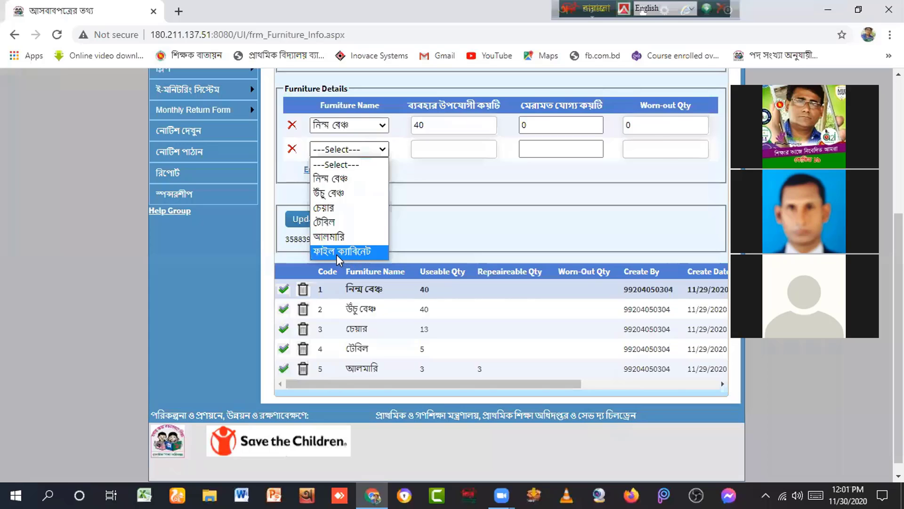
pyautogui.click(451, 97)
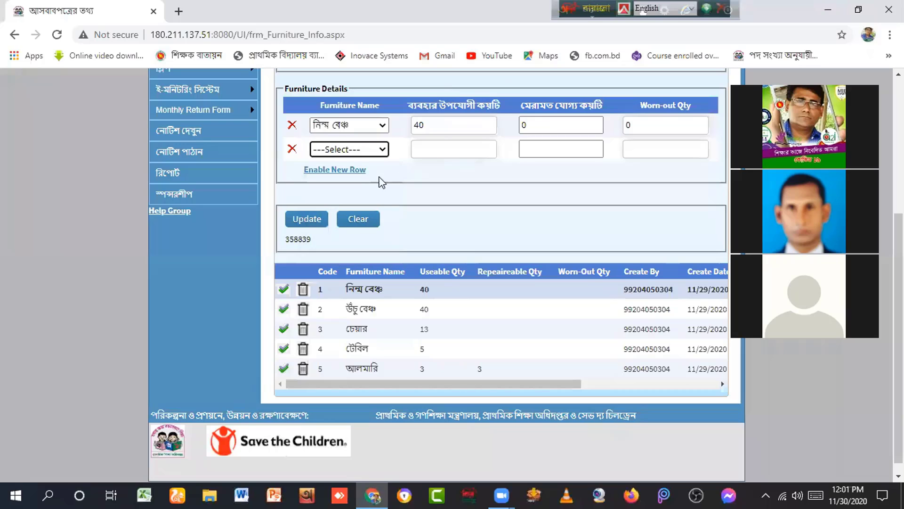
pyautogui.click(379, 151)
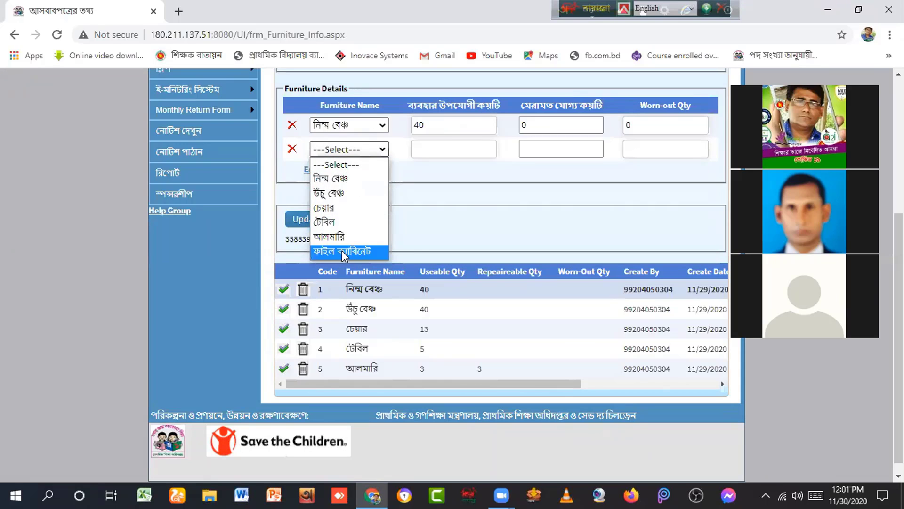
pyautogui.click(342, 251)
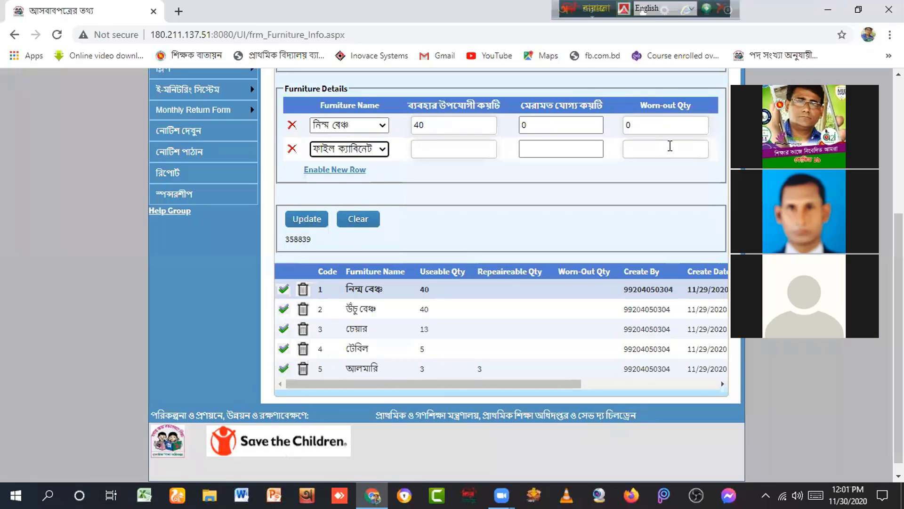
pyautogui.click(292, 149)
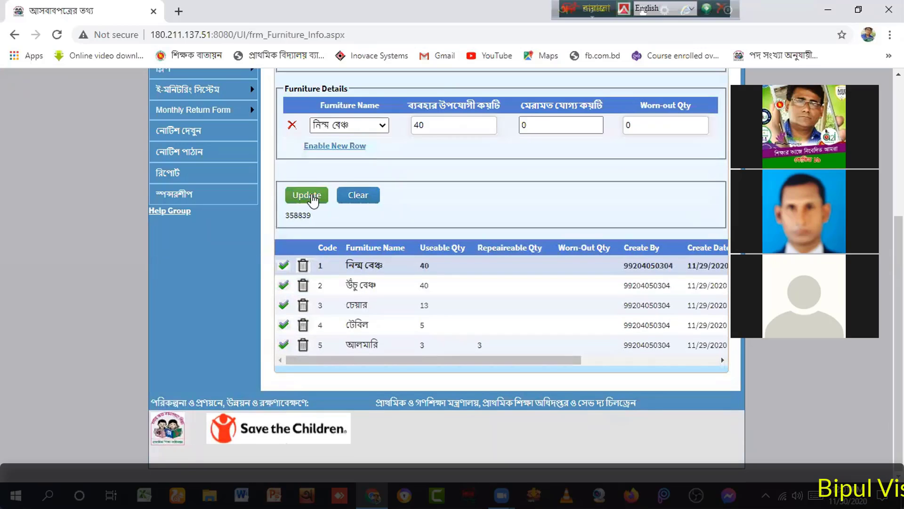
pyautogui.click(307, 195)
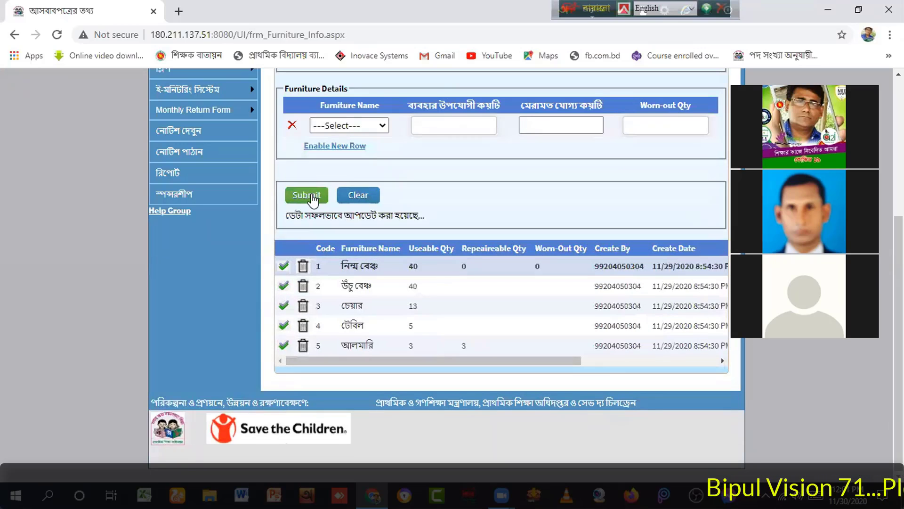
# Open the safe drinking water page and load the tube well record for editing.
pyautogui.scroll(3, 198, 161)
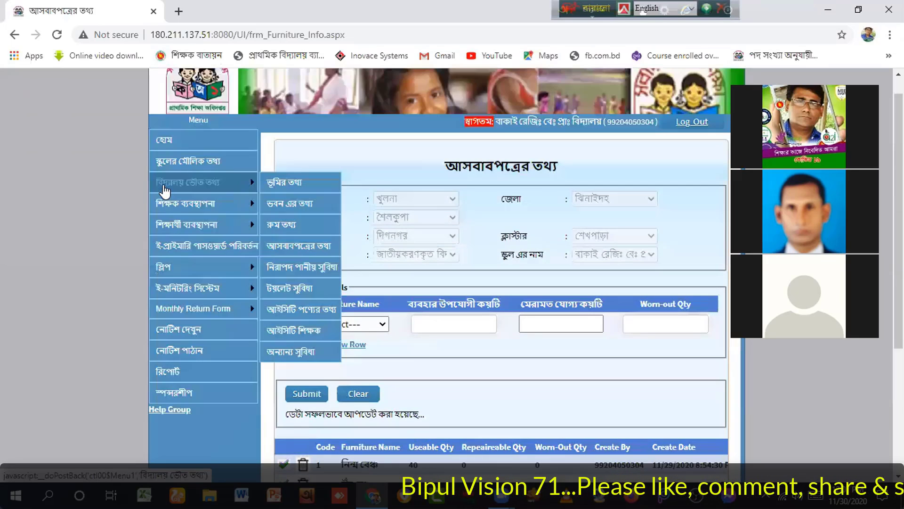
pyautogui.scroll(2, 179, 174)
pyautogui.moveTo(158, 188)
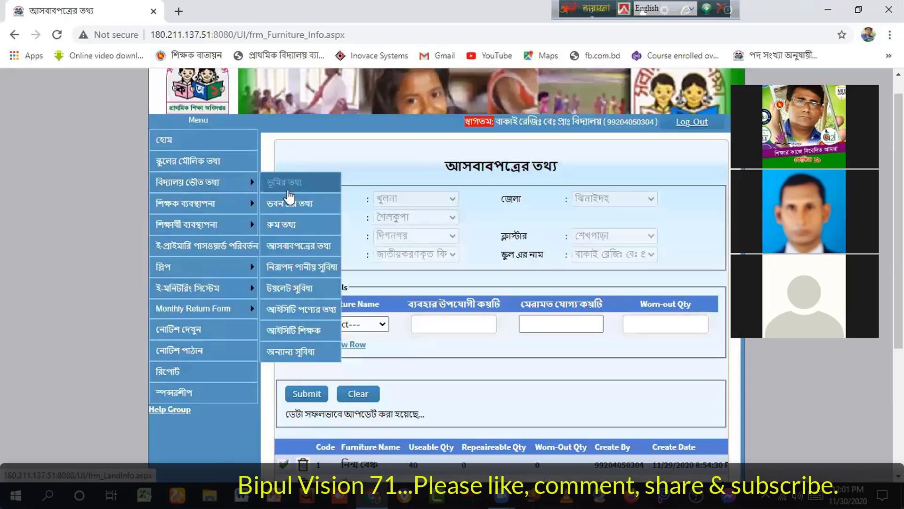
pyautogui.click(293, 265)
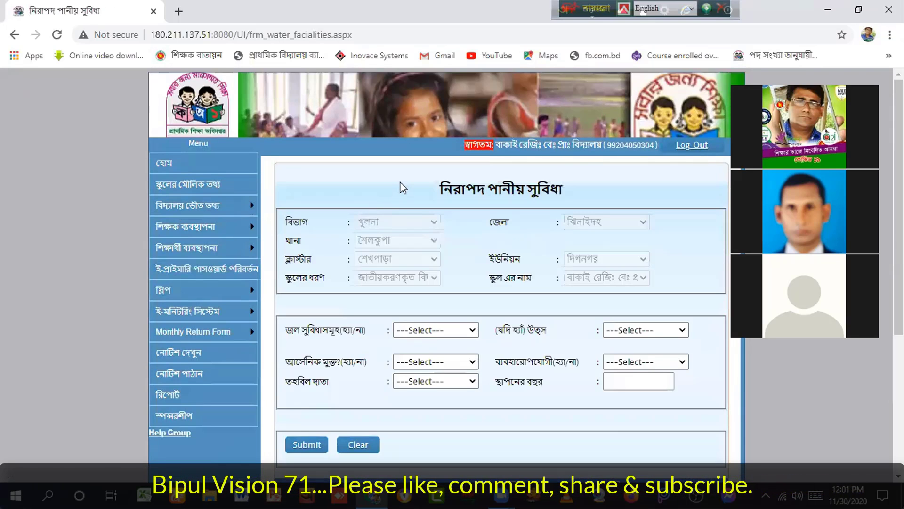
pyautogui.scroll(-3, 403, 188)
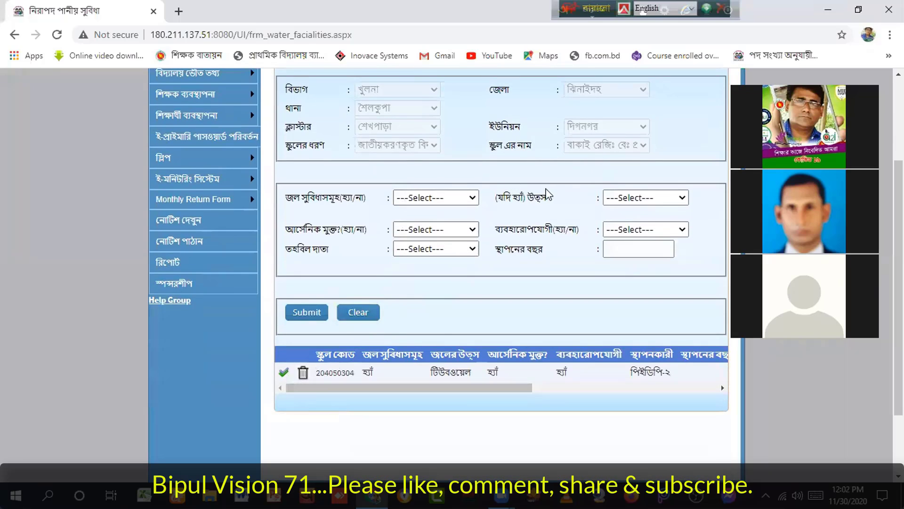
pyautogui.click(283, 373)
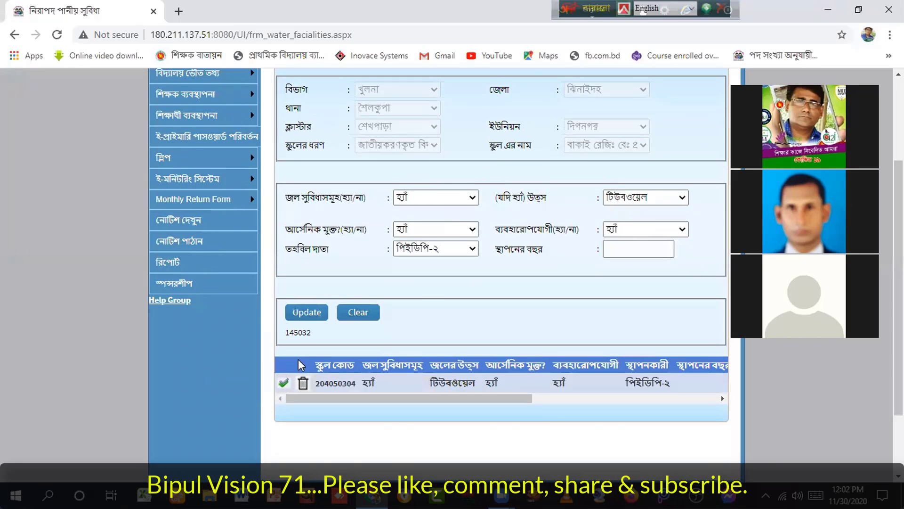
pyautogui.scroll(-1, 461, 305)
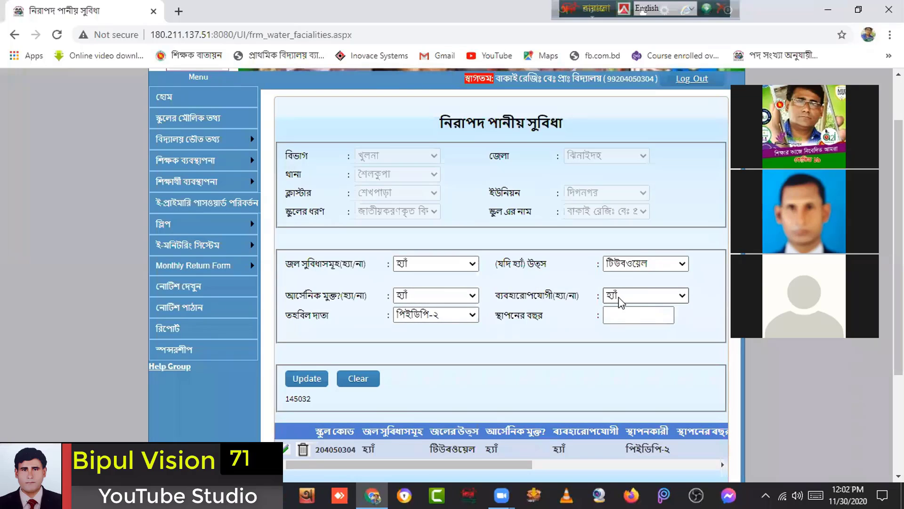
# Set arsenic-free to হ্যাঁ, keep funder পিইডিপি-২, leave the year blank and update.
pyautogui.click(472, 297)
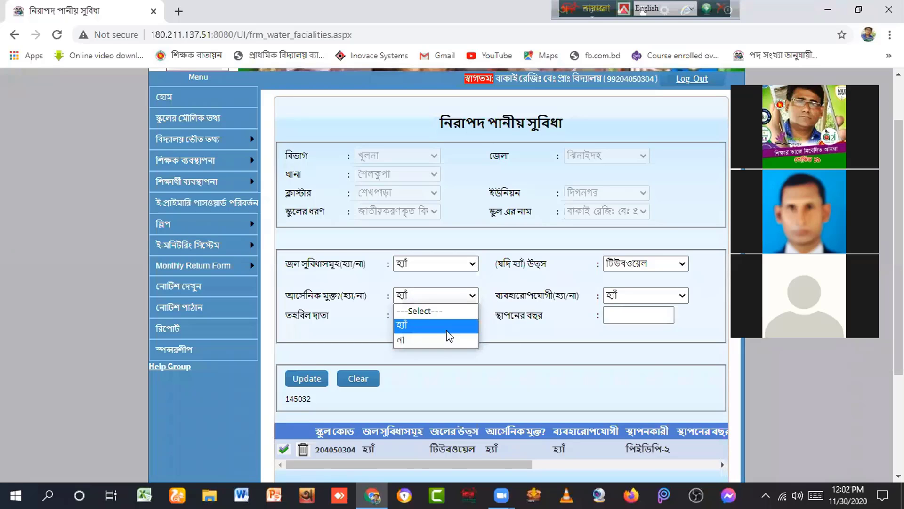
pyautogui.click(472, 315)
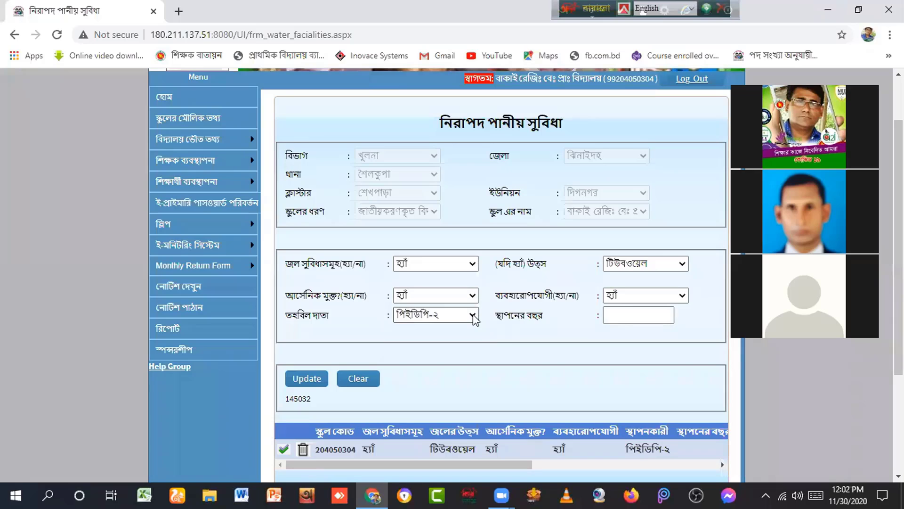
pyautogui.click(473, 315)
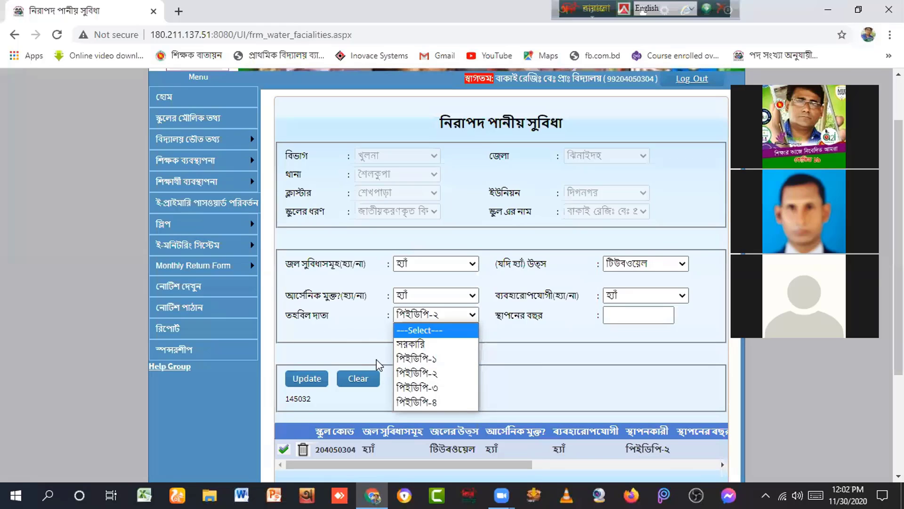
pyautogui.click(549, 385)
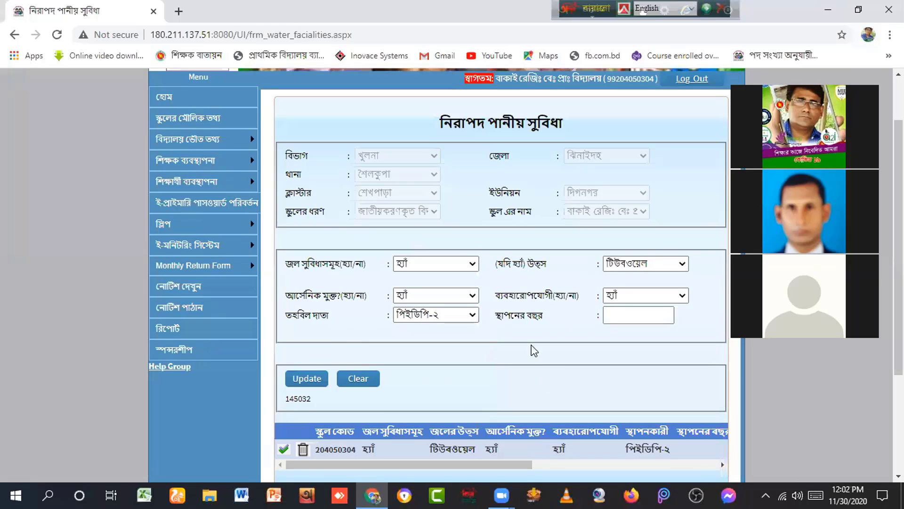
pyautogui.click(620, 315)
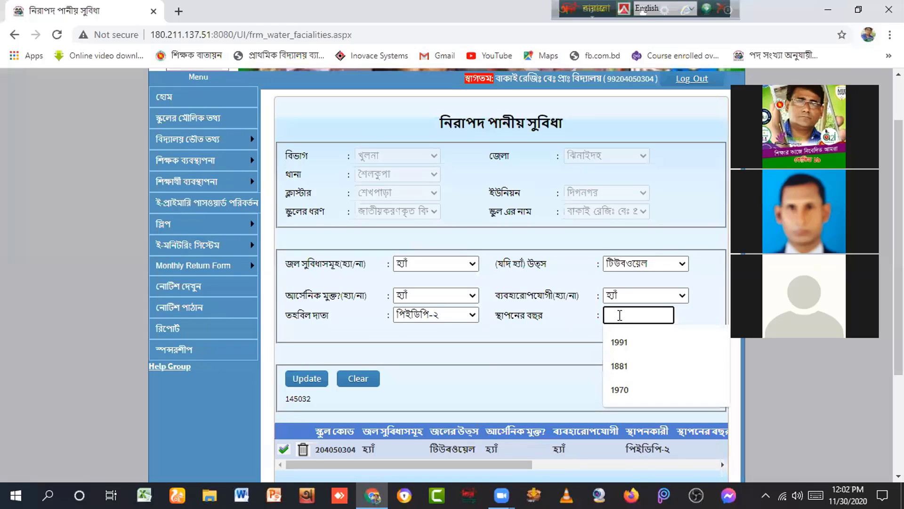
pyautogui.click(543, 380)
pyautogui.scroll(-2, 474, 381)
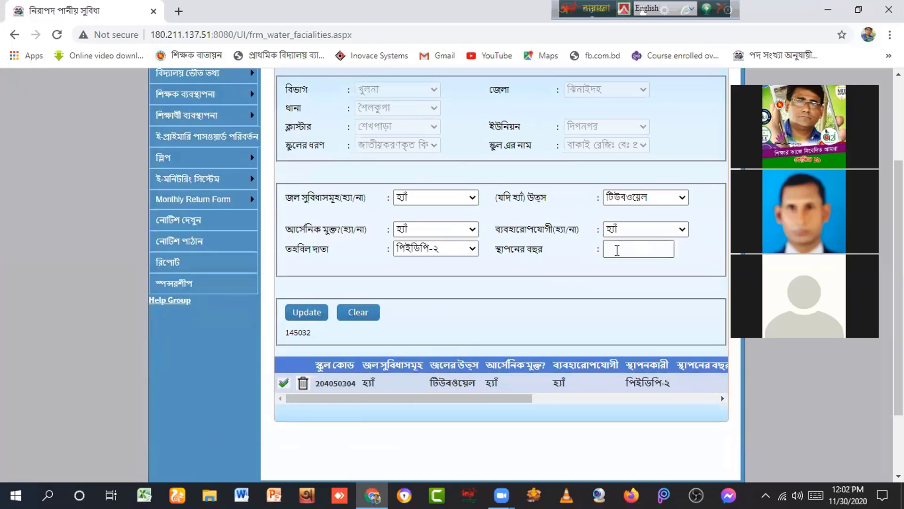
pyautogui.click(314, 318)
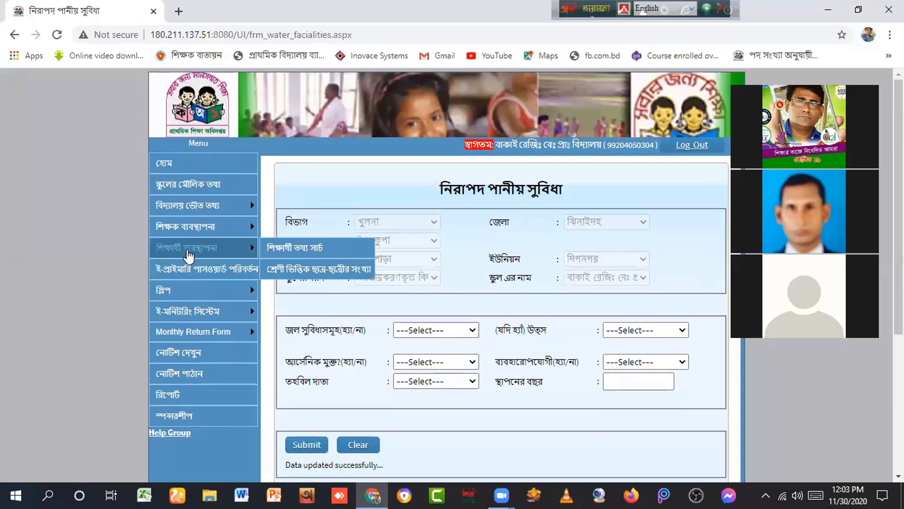
# Load toilet 1's record from টয়লেট সুবিধা and set its type to ওয়াশ ব্লক ছাড়া.
pyautogui.moveTo(191, 214)
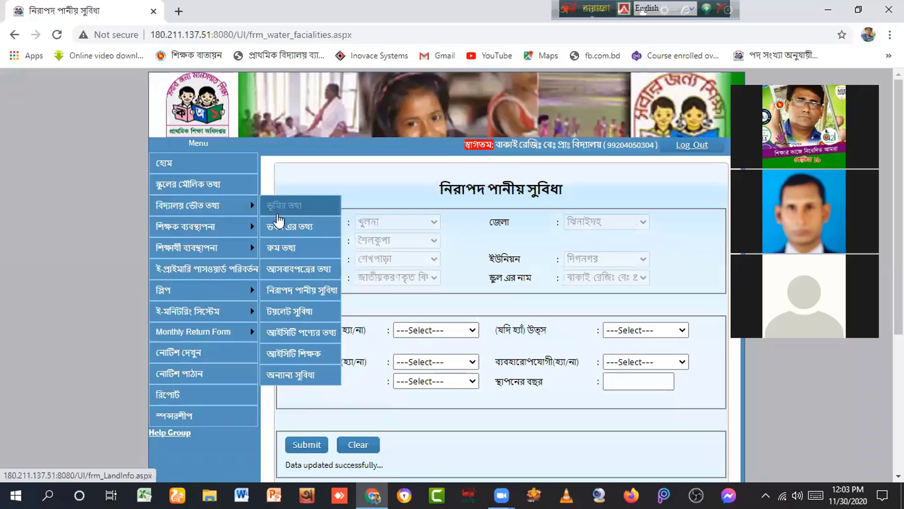
pyautogui.click(293, 314)
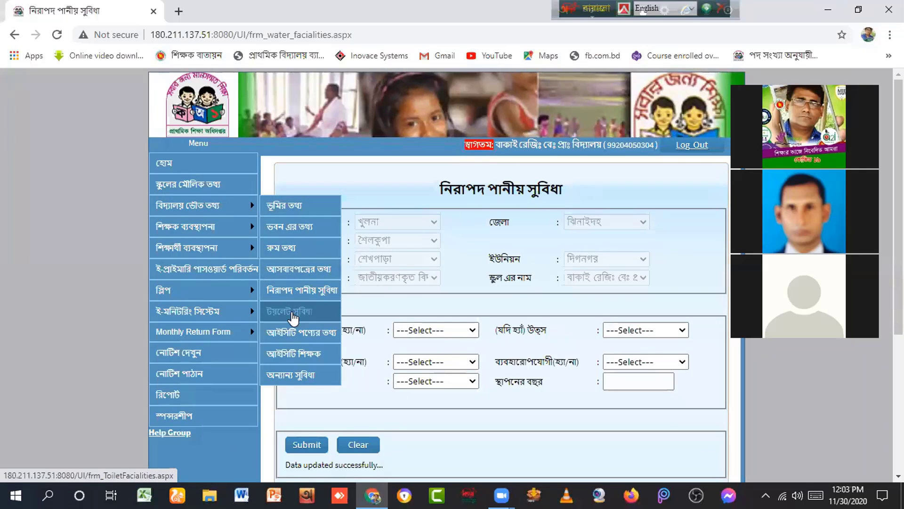
pyautogui.scroll(-4, 404, 299)
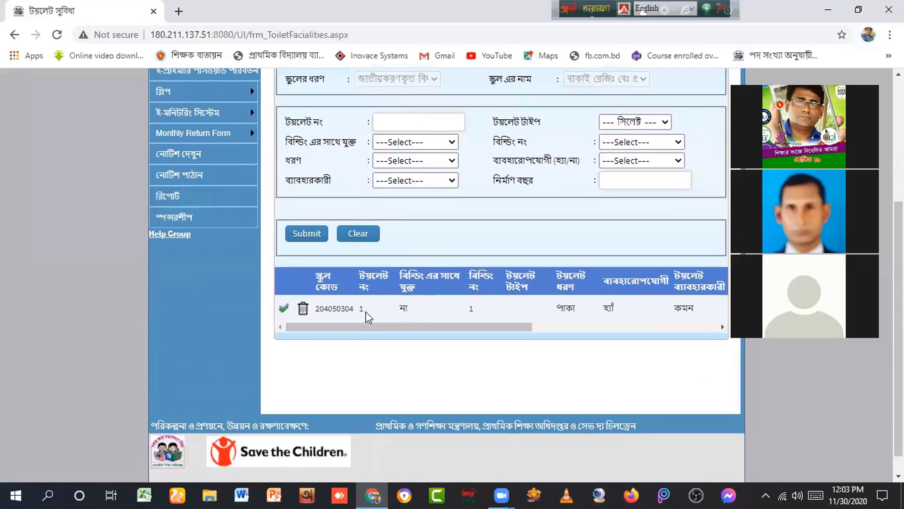
pyautogui.click(283, 309)
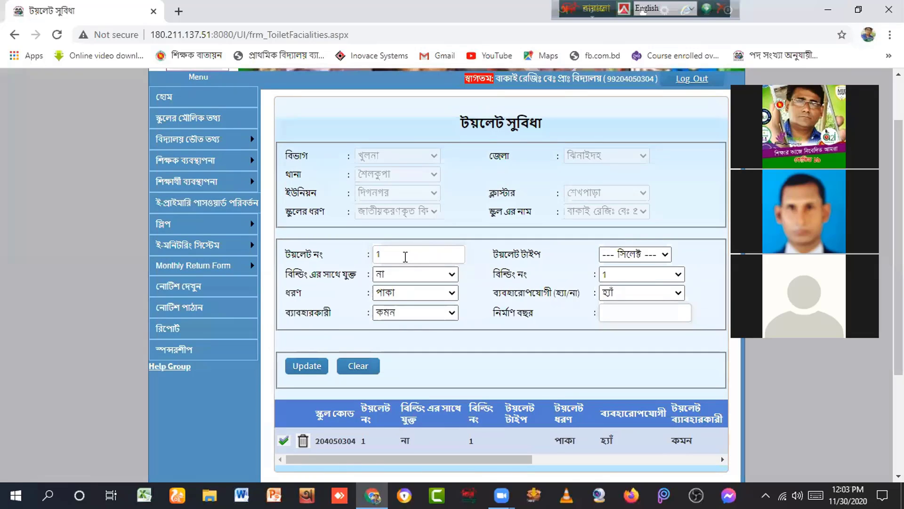
pyautogui.click(666, 256)
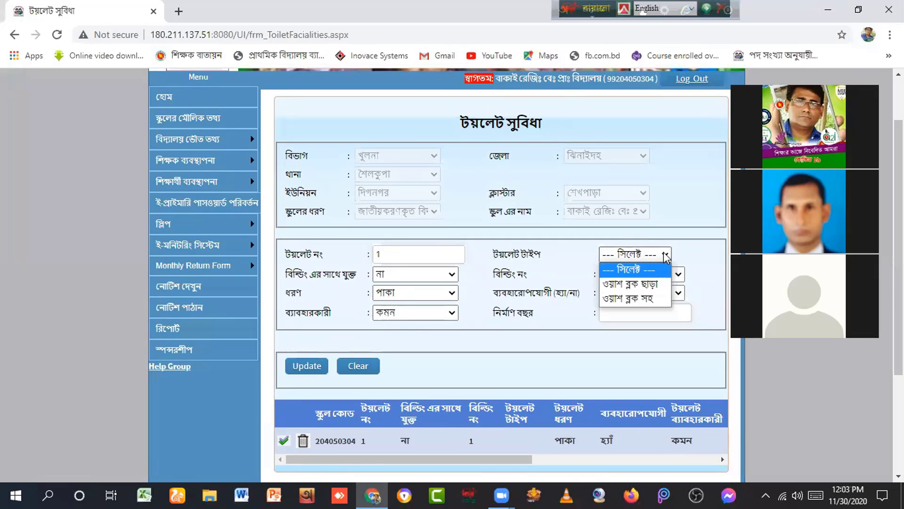
pyautogui.click(639, 285)
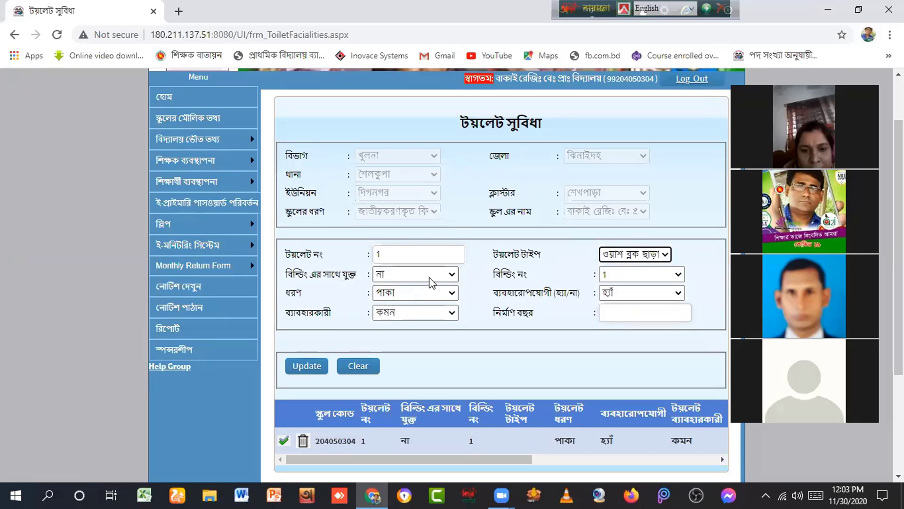
# Keep attached না, building 1 and user কমন, then save the toilet record.
pyautogui.click(452, 275)
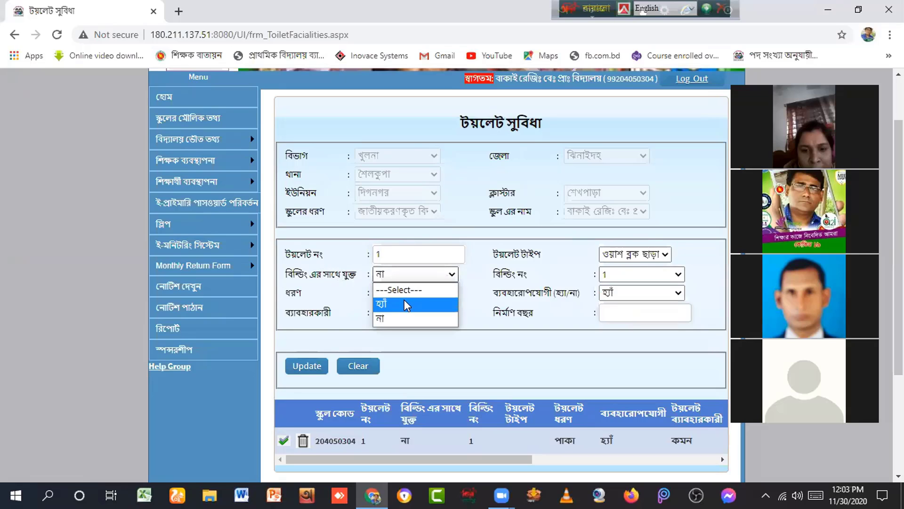
pyautogui.click(398, 316)
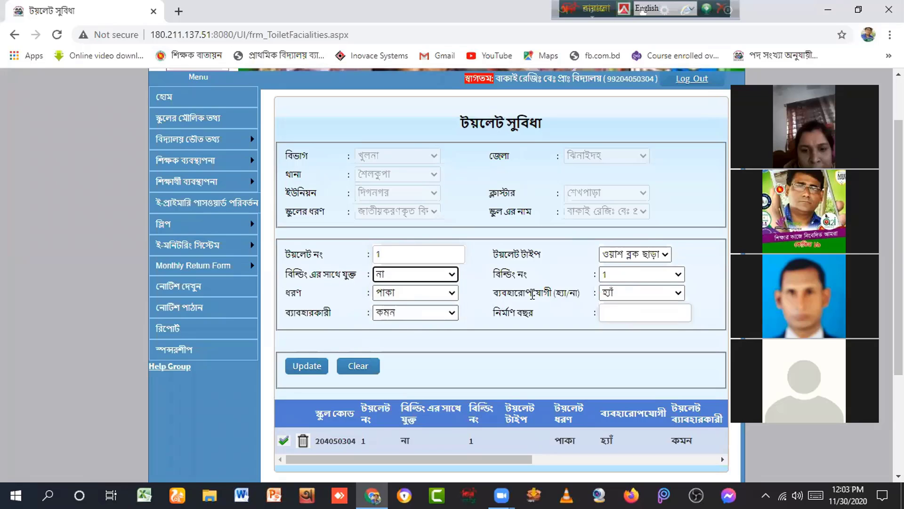
pyautogui.click(679, 275)
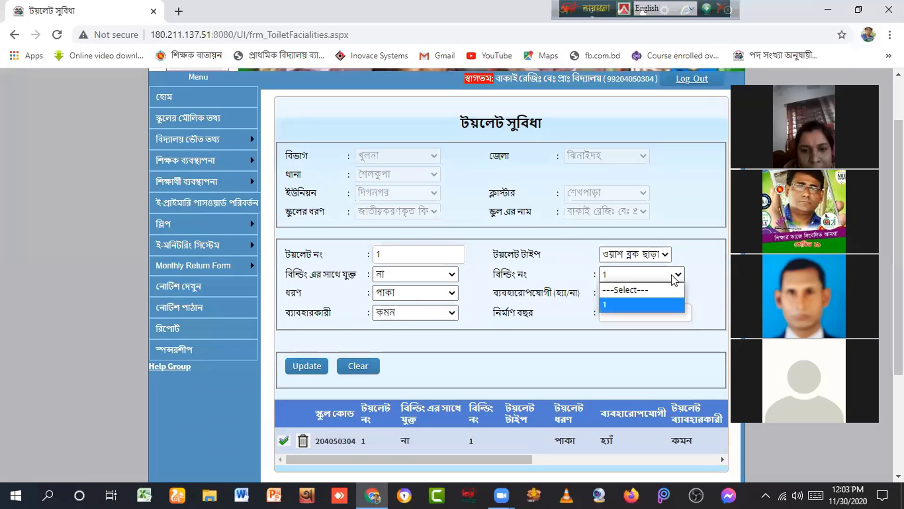
pyautogui.click(612, 305)
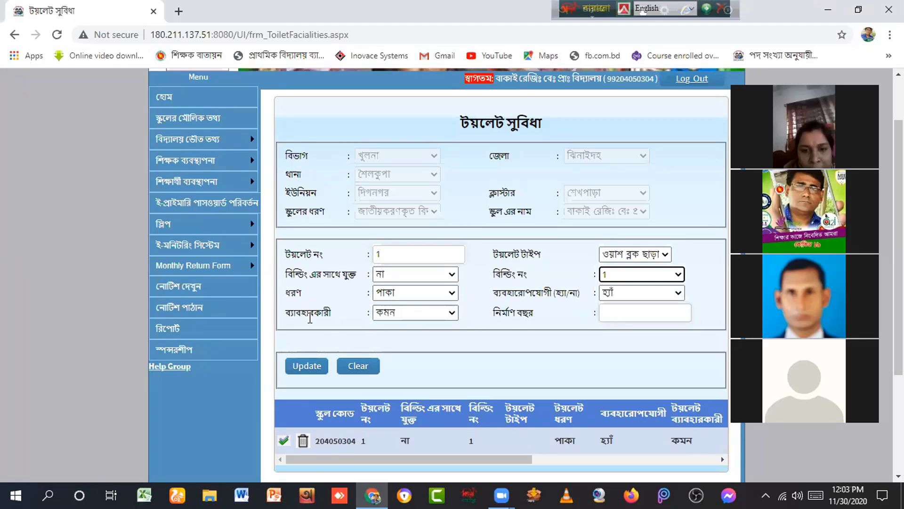
pyautogui.click(452, 313)
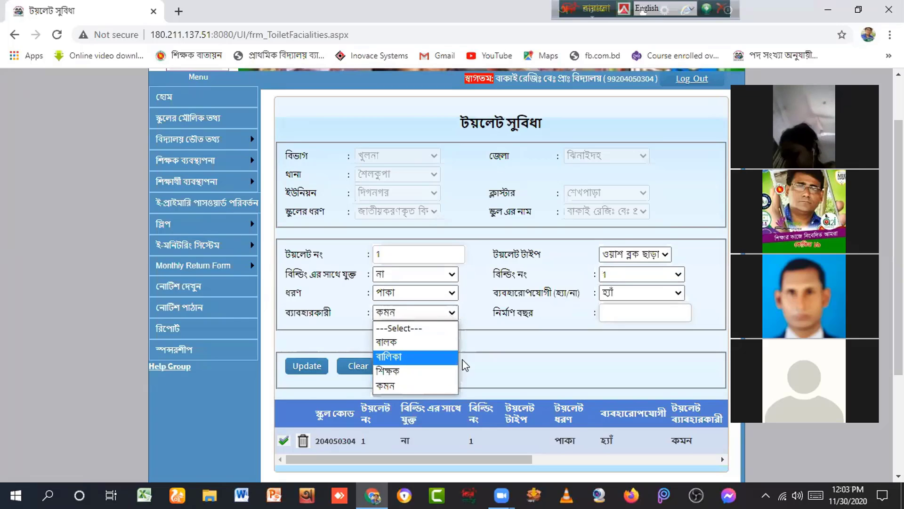
pyautogui.click(386, 386)
pyautogui.click(610, 311)
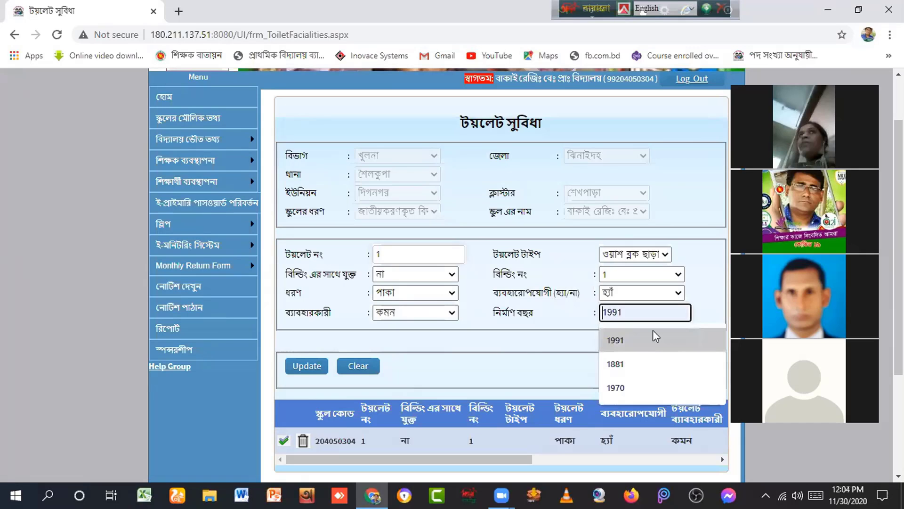
pyautogui.scroll(-1, 457, 355)
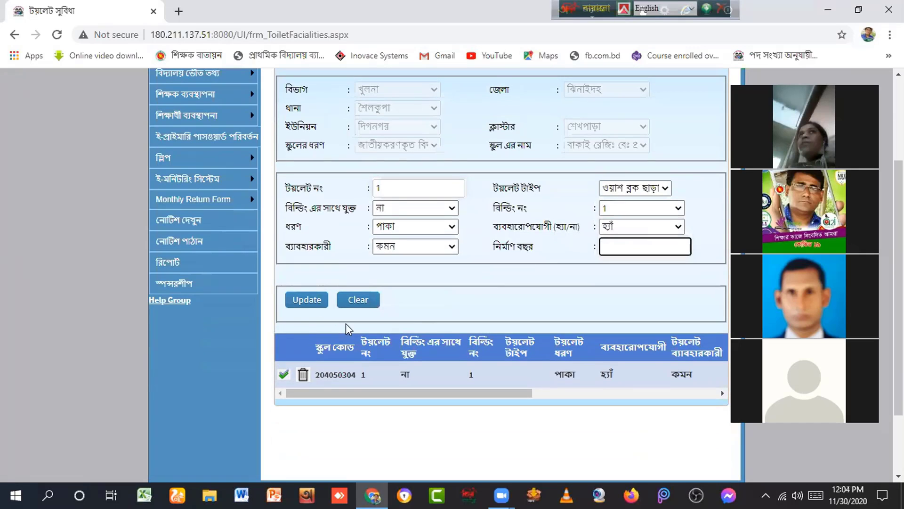
pyautogui.click(309, 301)
pyautogui.click(307, 299)
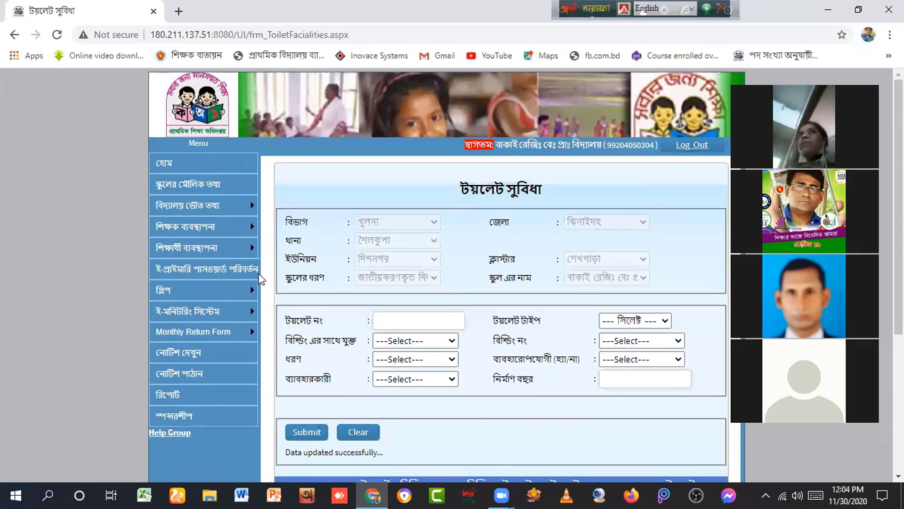
# Open the ICT product information page and load the laptop record for editing.
pyautogui.moveTo(195, 211)
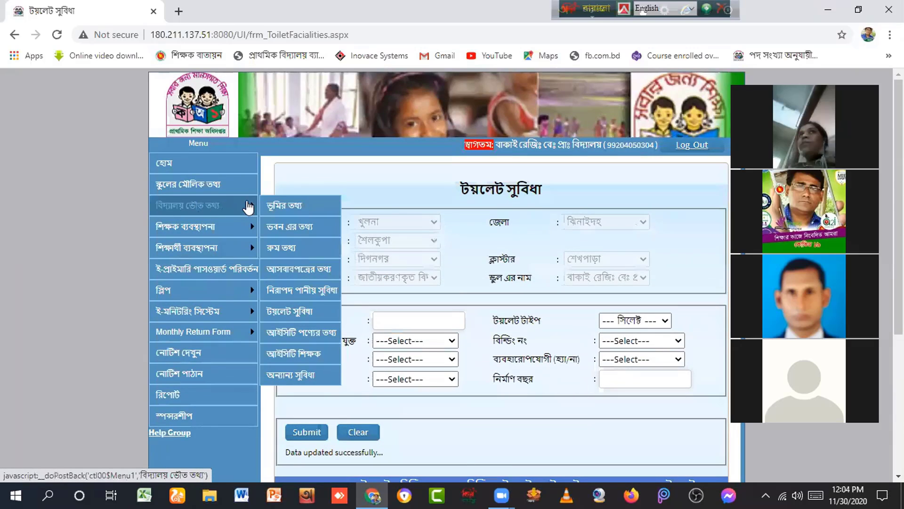
pyautogui.click(298, 332)
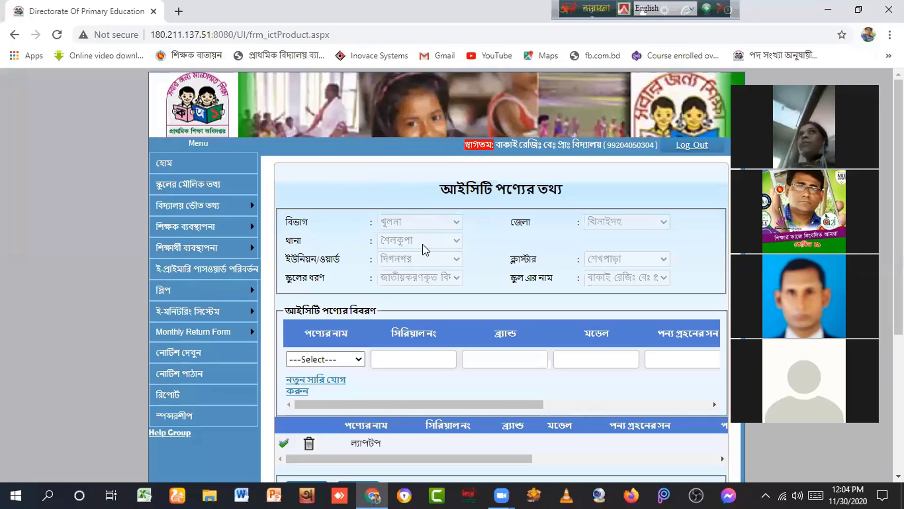
pyautogui.scroll(-2, 424, 270)
pyautogui.scroll(-2, 424, 272)
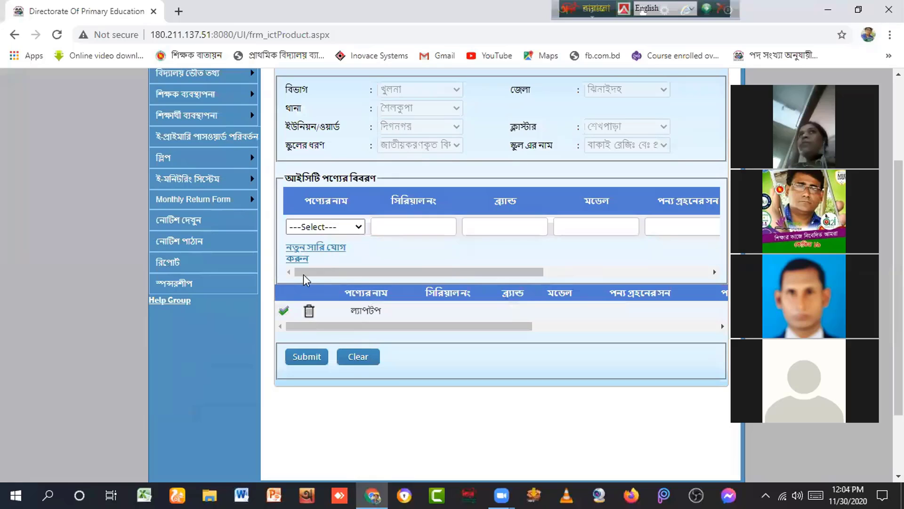
pyautogui.click(283, 311)
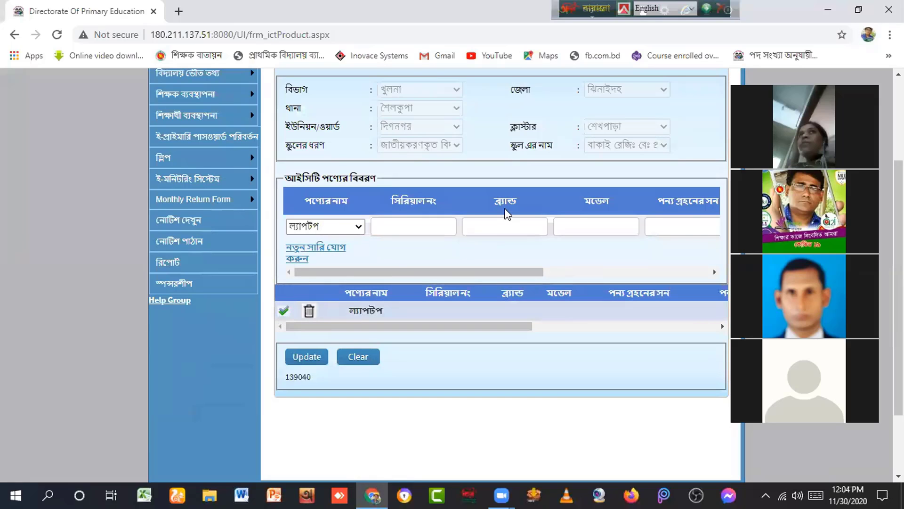
# Enter B40 as the laptop's serial number.
pyautogui.scroll(4, 511, 216)
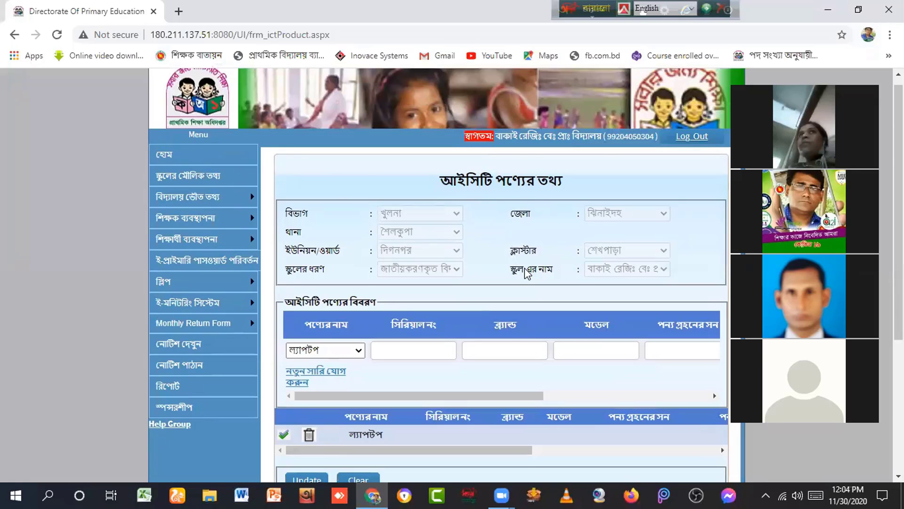
pyautogui.scroll(-3, 526, 273)
pyautogui.click(398, 227)
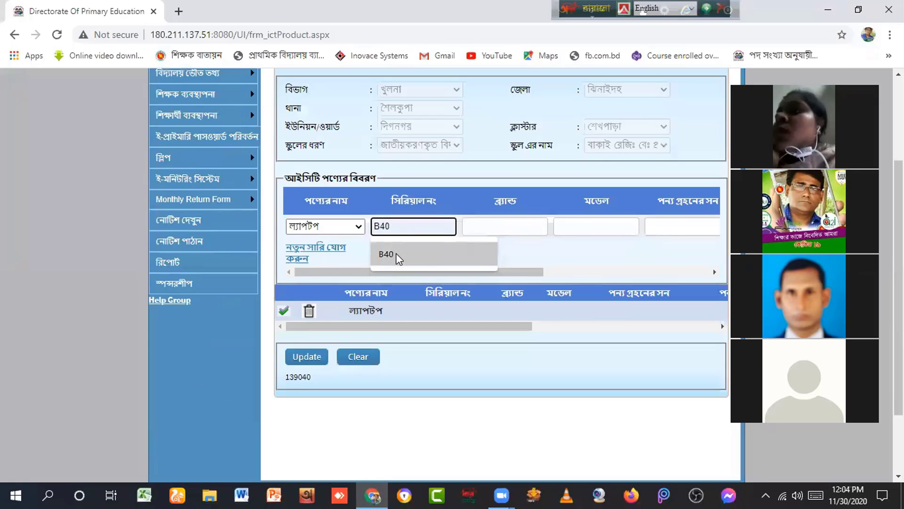
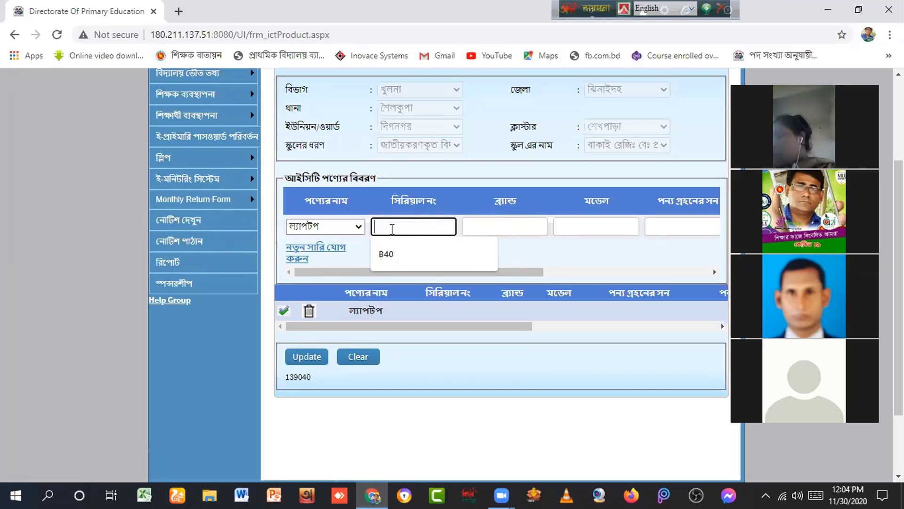
# Check the laptop's brand, model and year received, keeping Govt. as its source.
pyautogui.click(504, 226)
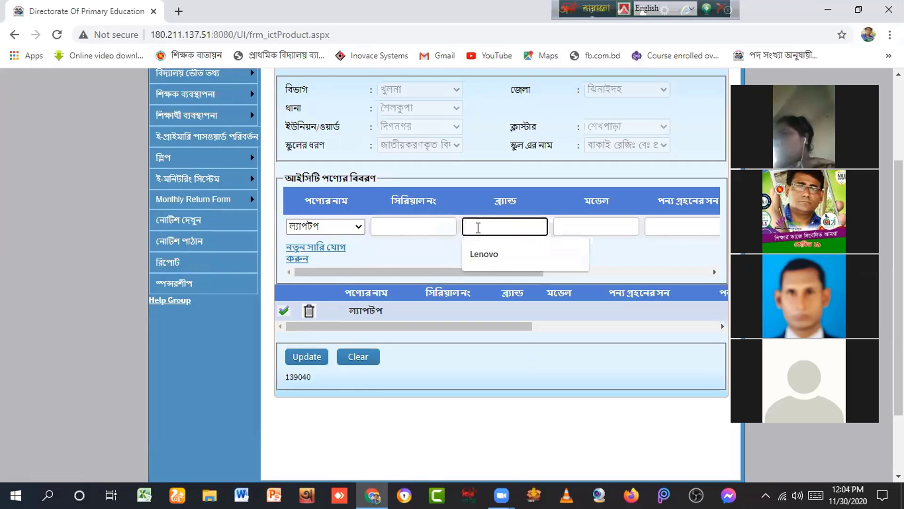
pyautogui.click(714, 272)
pyautogui.click(715, 272)
pyautogui.click(395, 226)
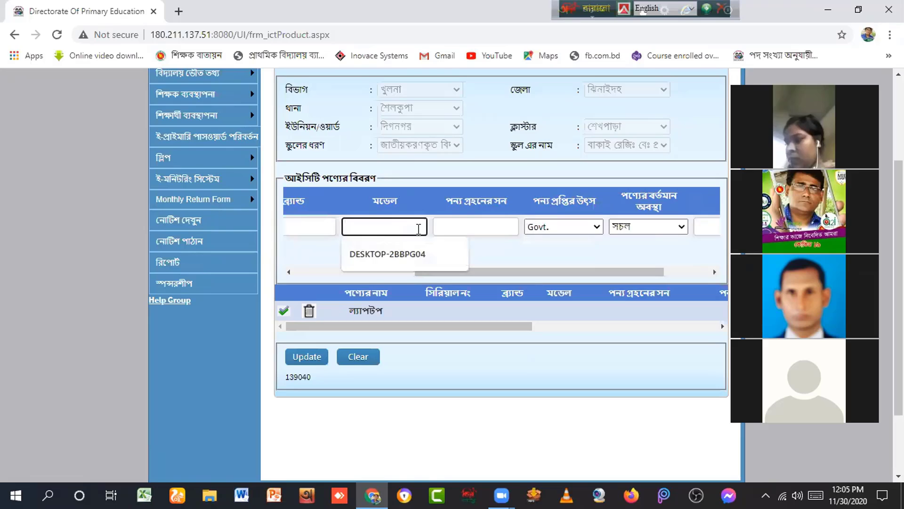
pyautogui.click(472, 227)
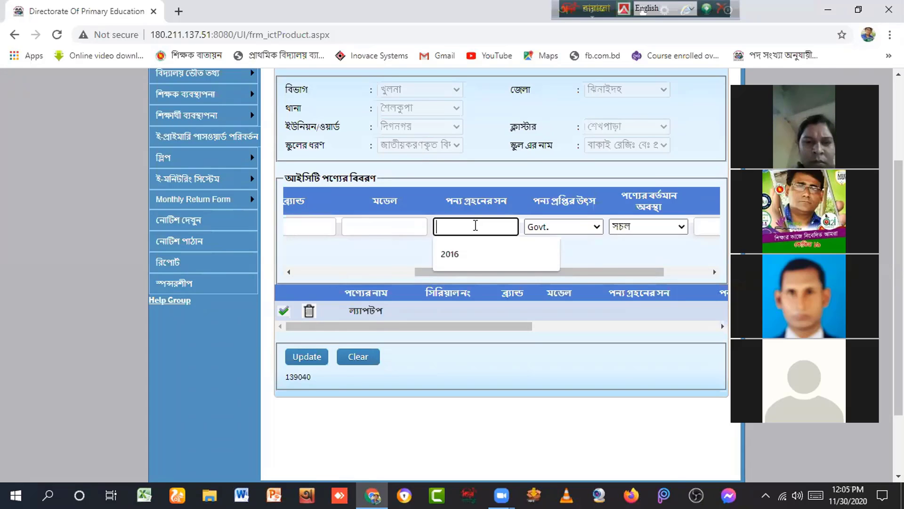
pyautogui.click(597, 228)
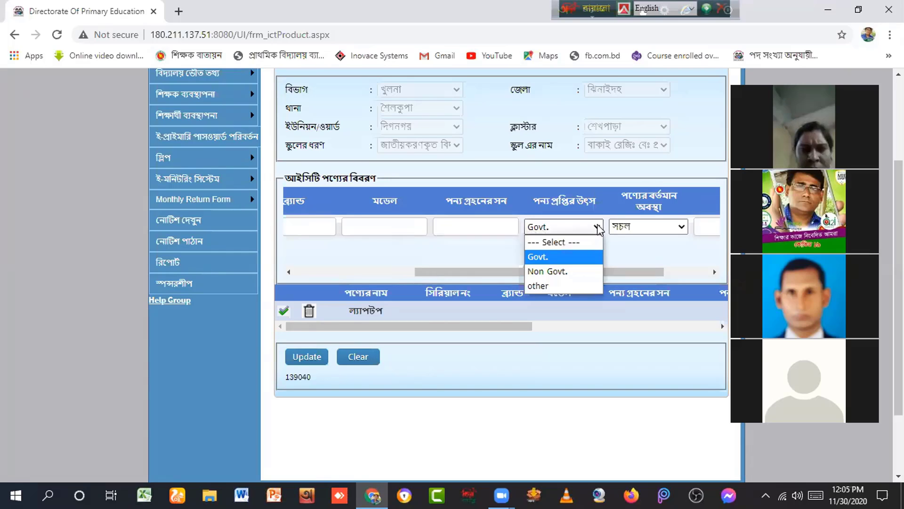
pyautogui.click(561, 258)
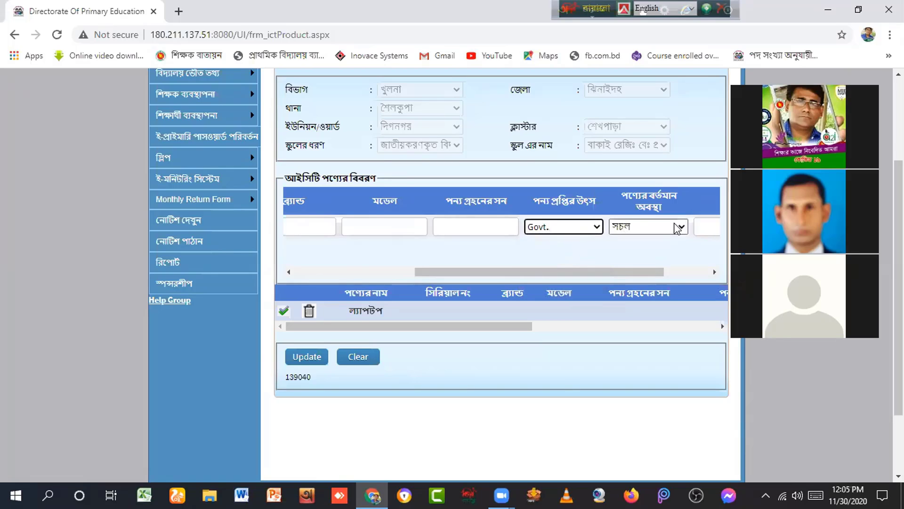
# Go over the laptop's remarks field and save the updated laptop record.
pyautogui.click(714, 272)
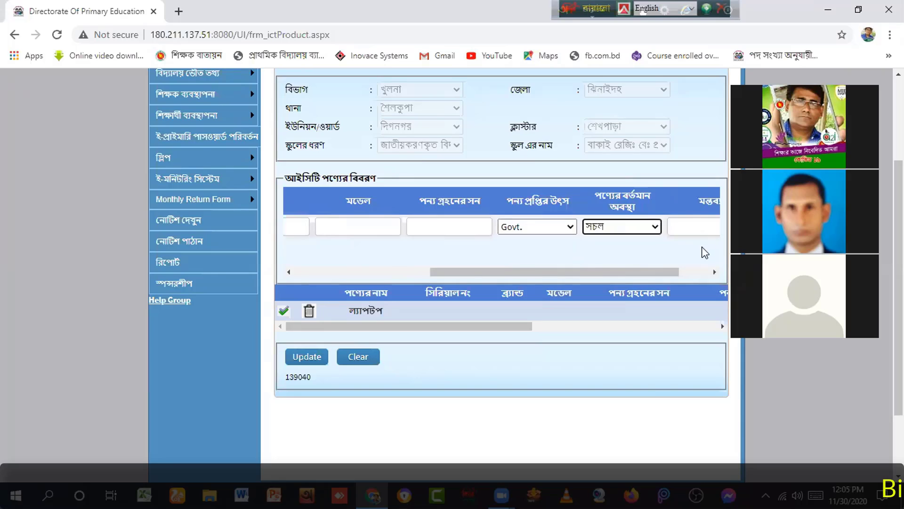
pyautogui.click(714, 272)
pyautogui.click(714, 272)
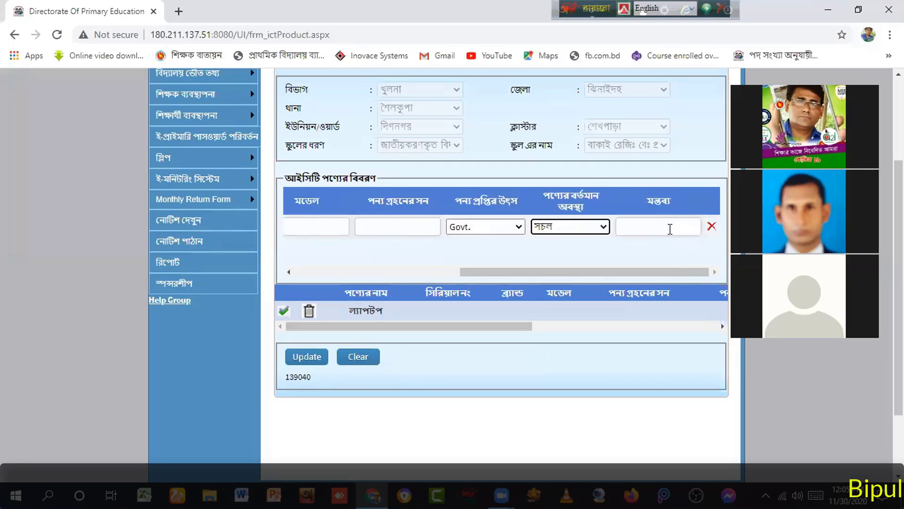
pyautogui.click(673, 229)
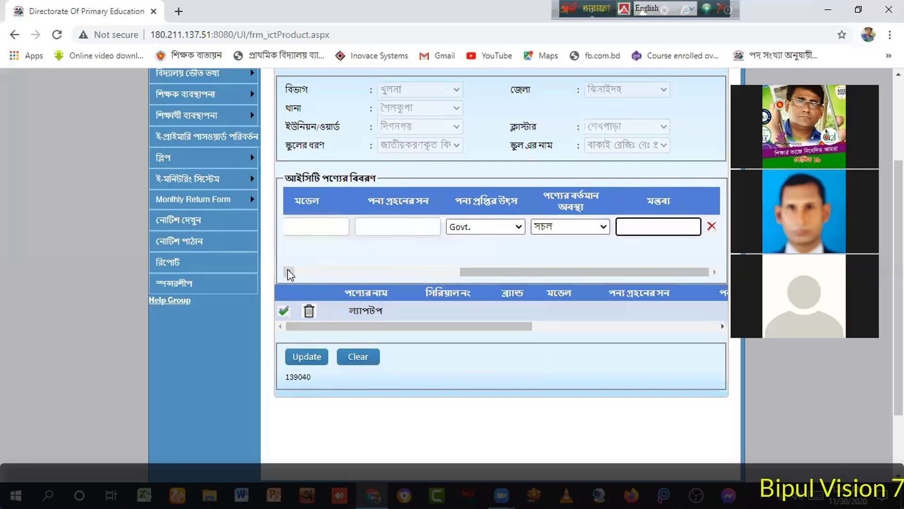
pyautogui.click(288, 272)
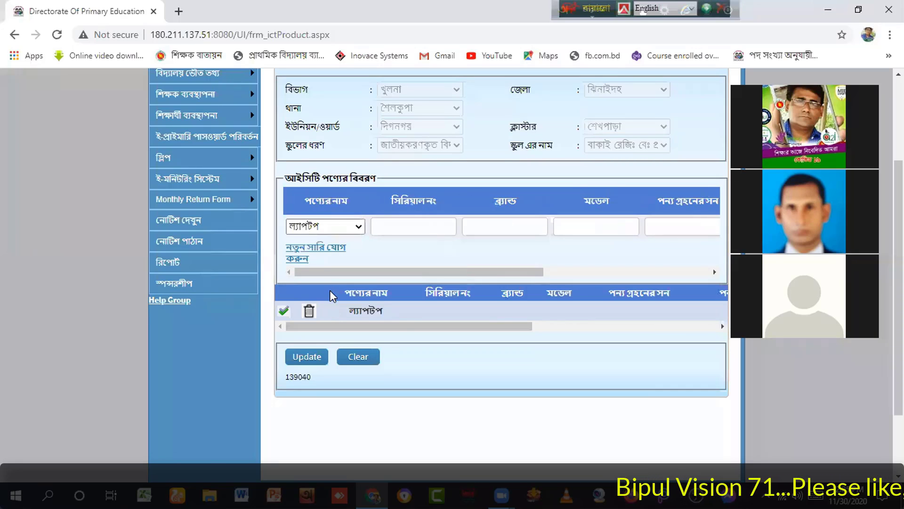
pyautogui.scroll(-2, 329, 290)
pyautogui.click(307, 269)
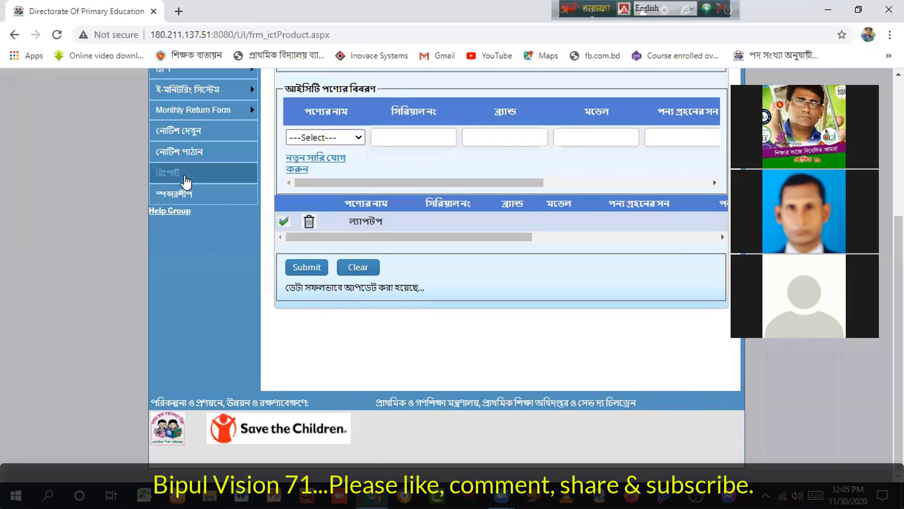
# Open the ICT teacher facilities form under বিদ্যালয় ভৌত তথ্য and look it over.
pyautogui.scroll(5, 187, 173)
pyautogui.moveTo(178, 191)
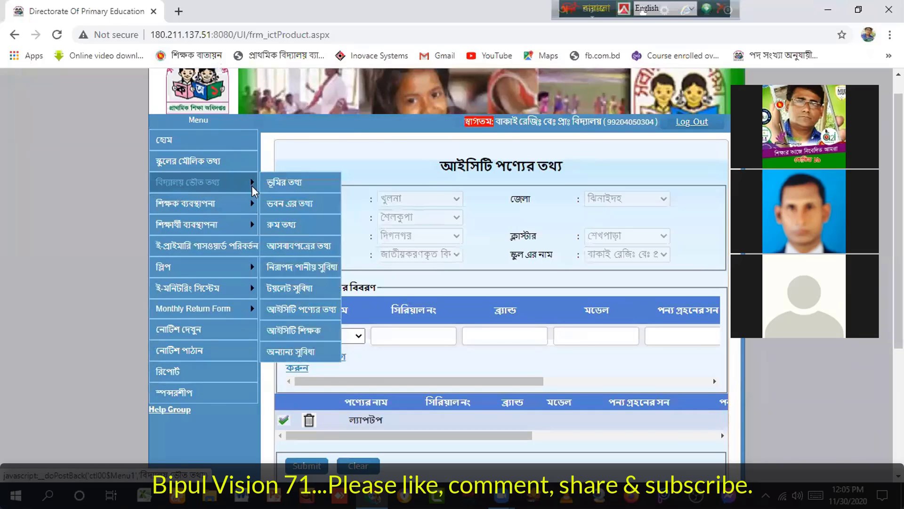
pyautogui.click(299, 332)
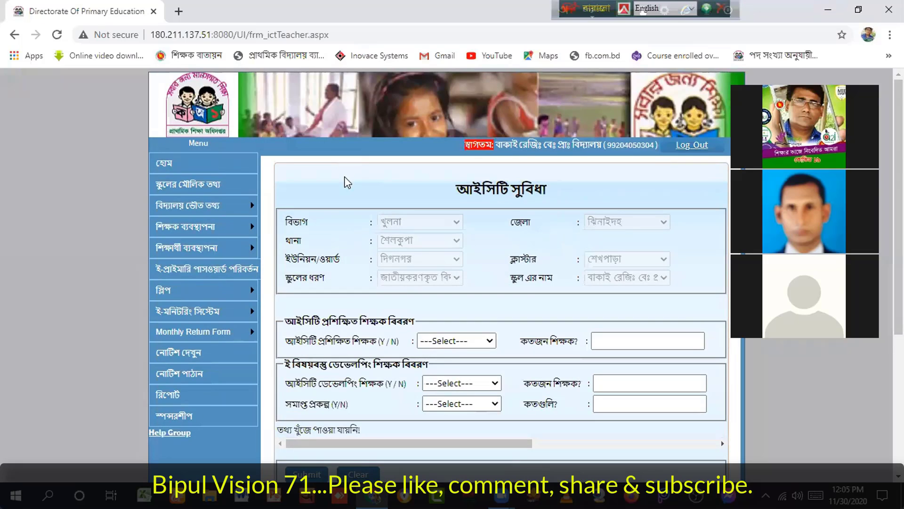
pyautogui.scroll(-3, 344, 177)
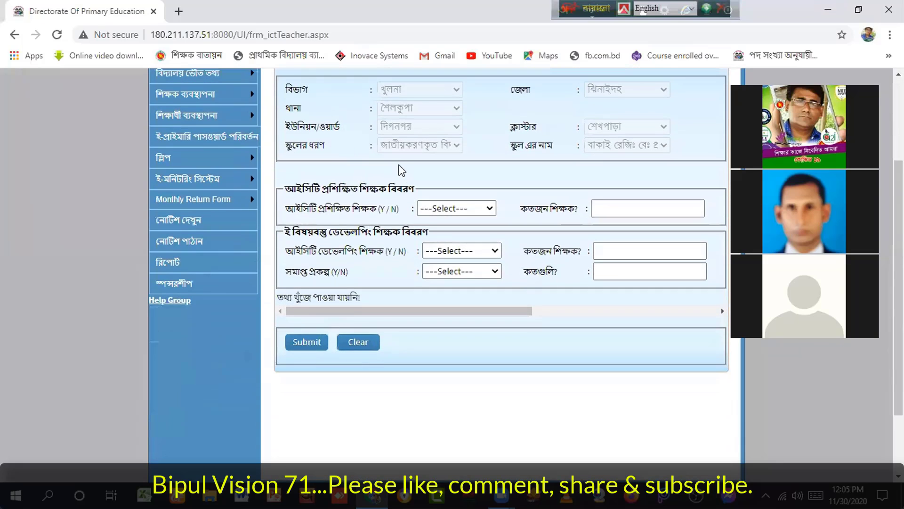
pyautogui.scroll(2, 401, 171)
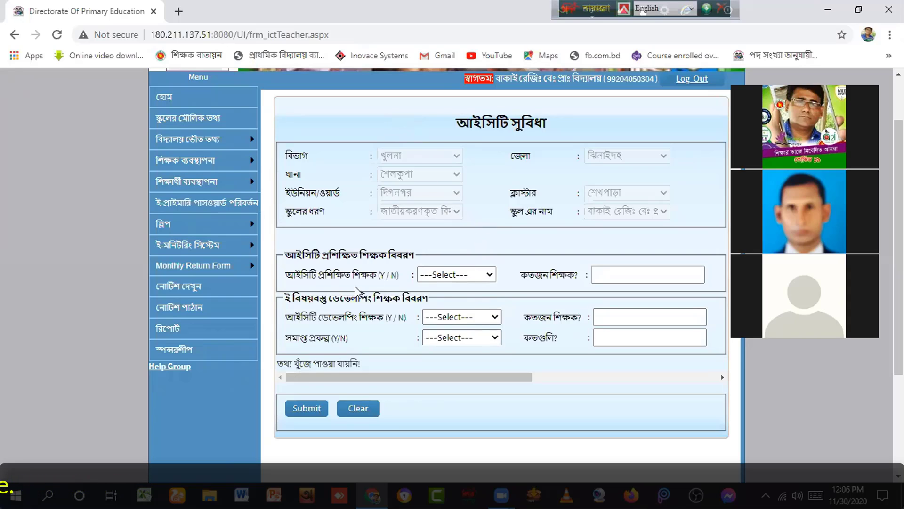
pyautogui.scroll(-1, 353, 210)
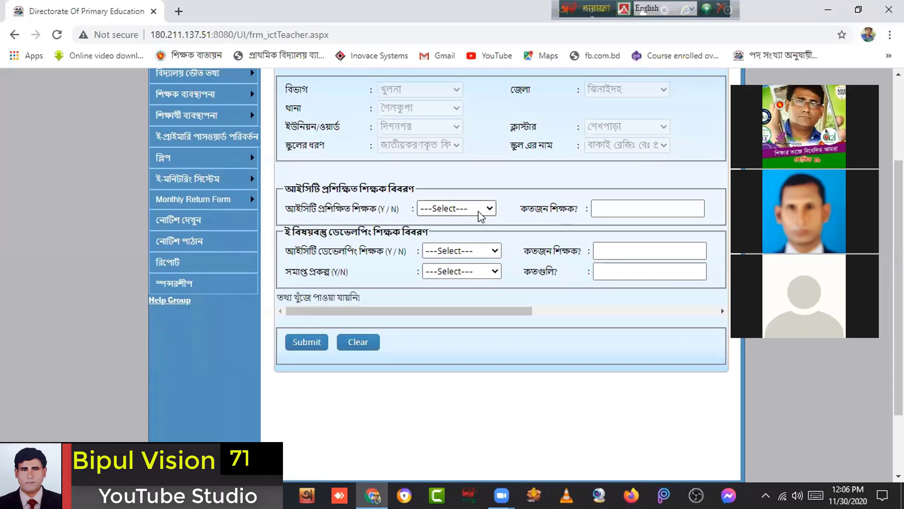
# Answer হ্যাঁ for ICT-trained teachers and enter 1 as the teacher count.
pyautogui.click(490, 210)
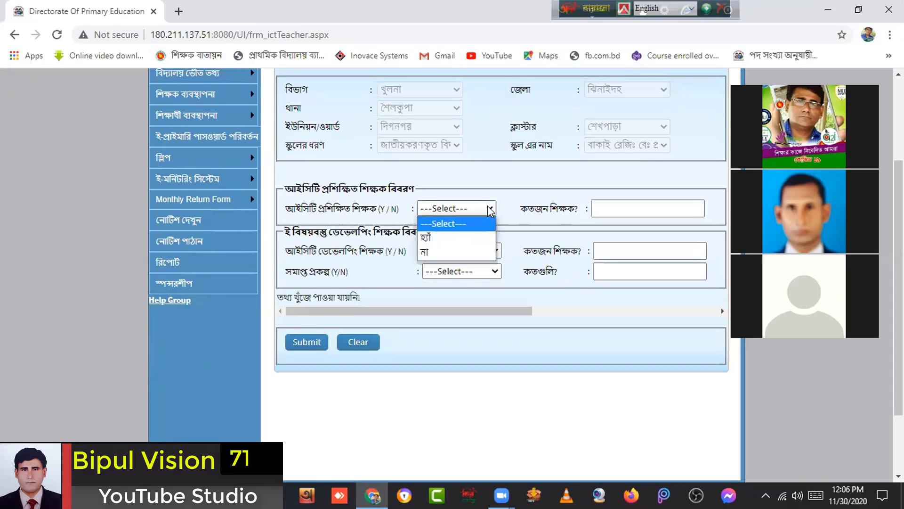
pyautogui.click(459, 237)
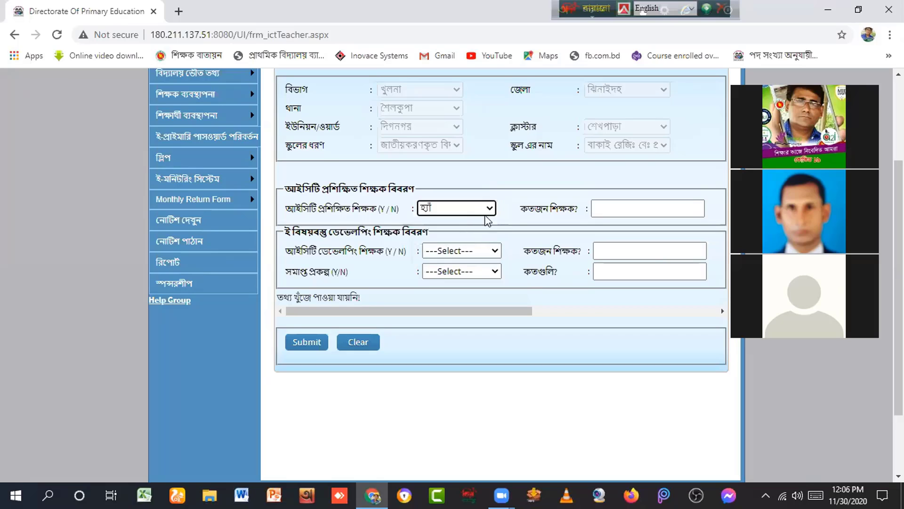
pyautogui.click(617, 209)
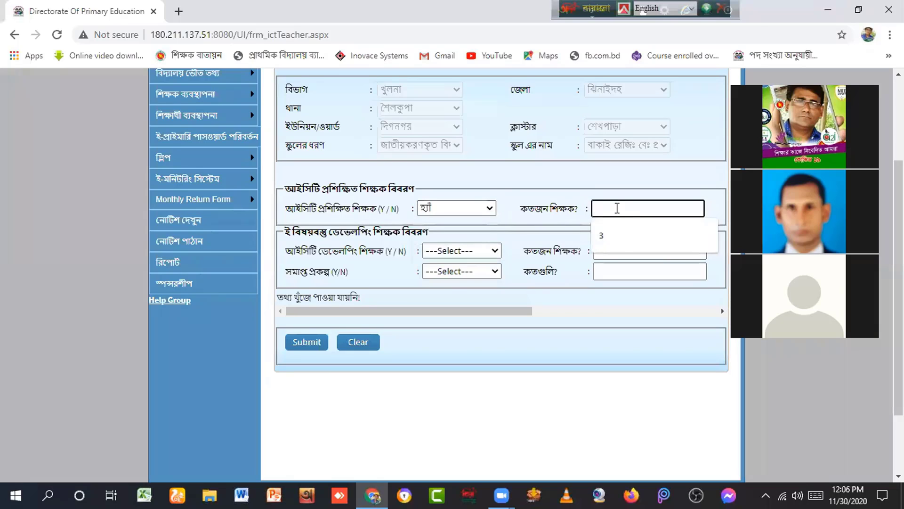
pyautogui.write('1')
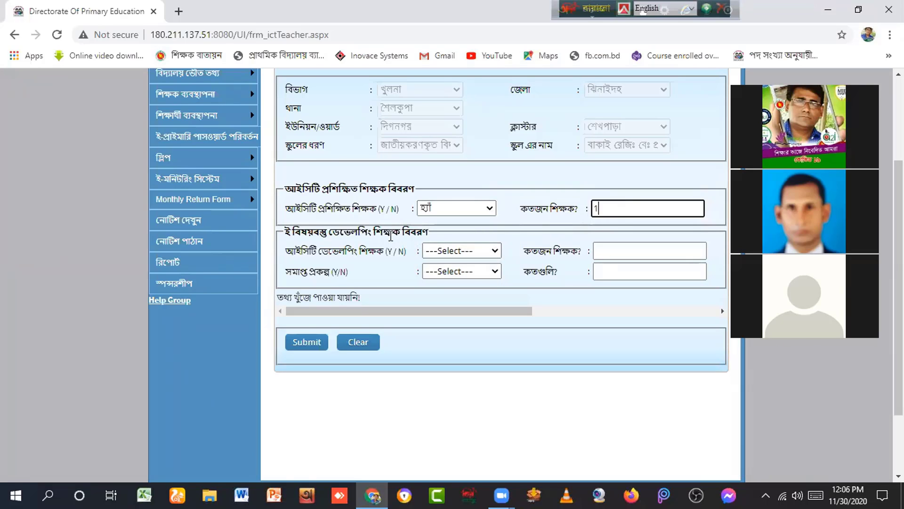
pyautogui.scroll(-2, 379, 228)
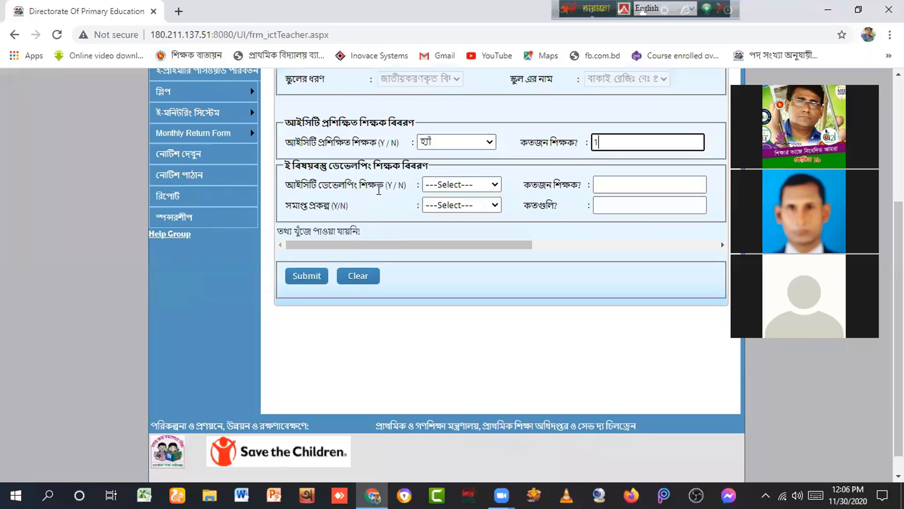
pyautogui.click(496, 185)
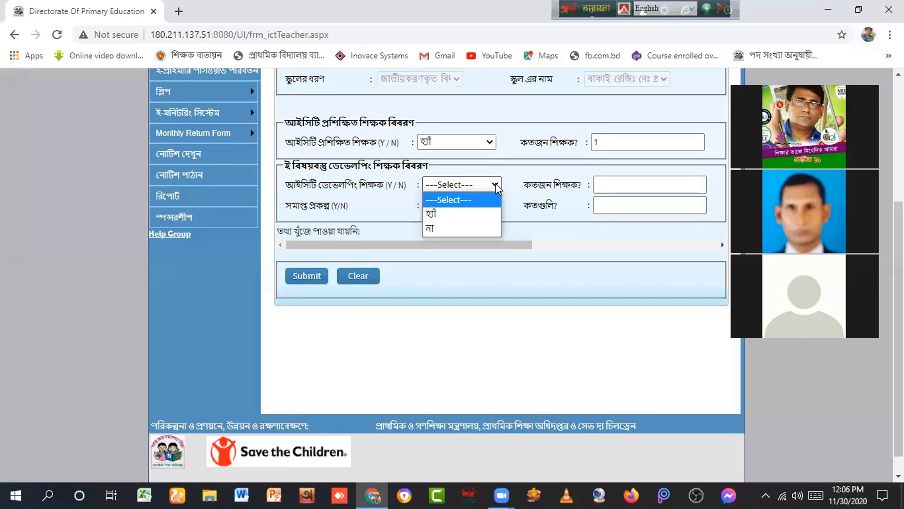
# Set content-developing teachers to হ্যাঁ with 3 teachers, and completed contents to হ্যাঁ with 13.
pyautogui.click(450, 217)
pyautogui.click(610, 184)
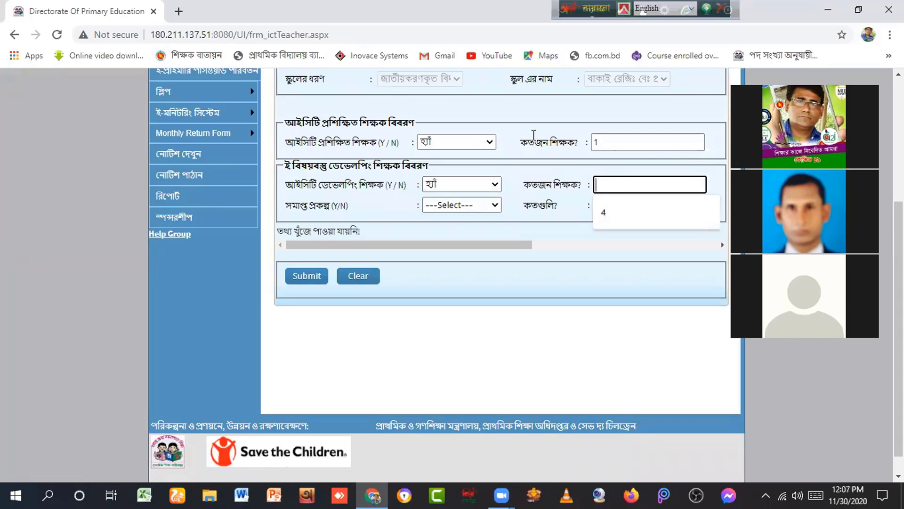
pyautogui.click(621, 191)
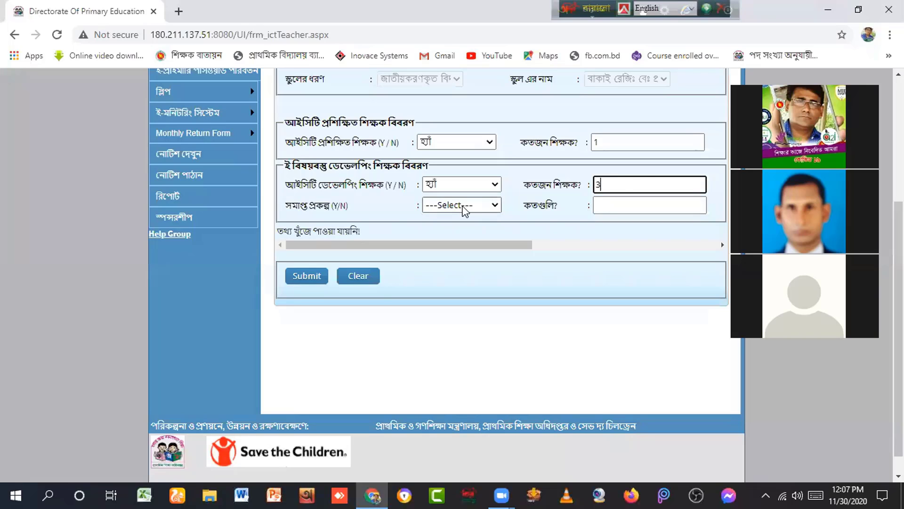
pyautogui.click(495, 206)
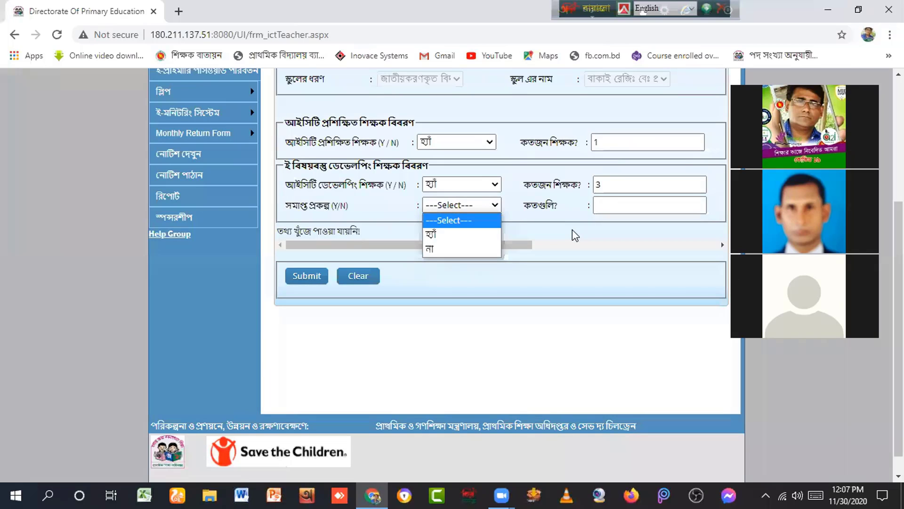
pyautogui.click(443, 235)
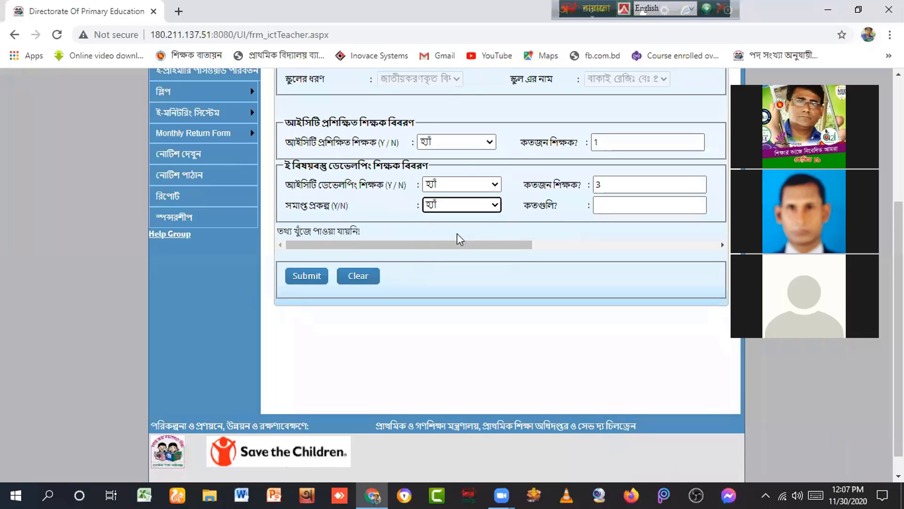
pyautogui.click(495, 203)
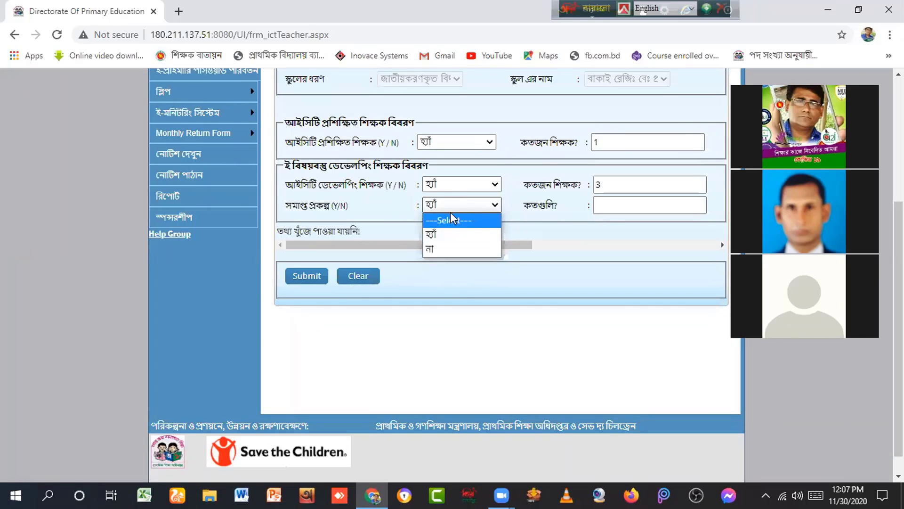
pyautogui.click(595, 245)
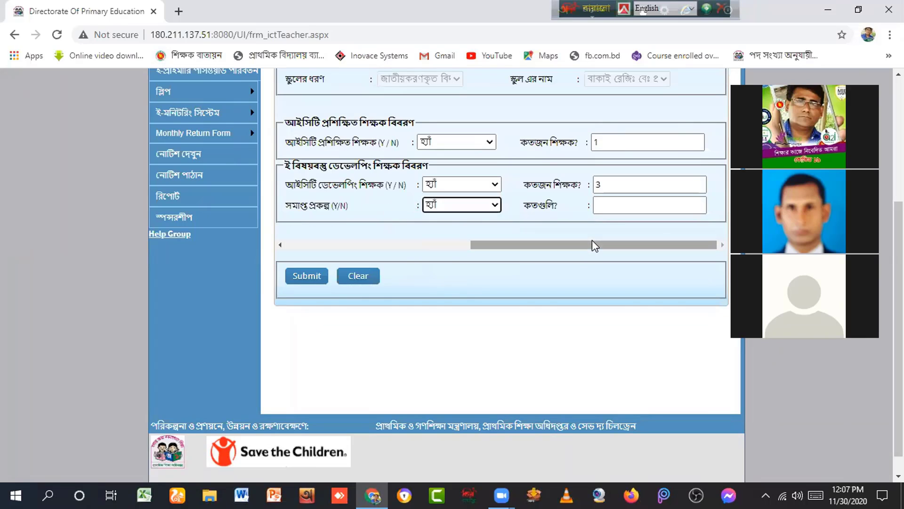
pyautogui.click(615, 203)
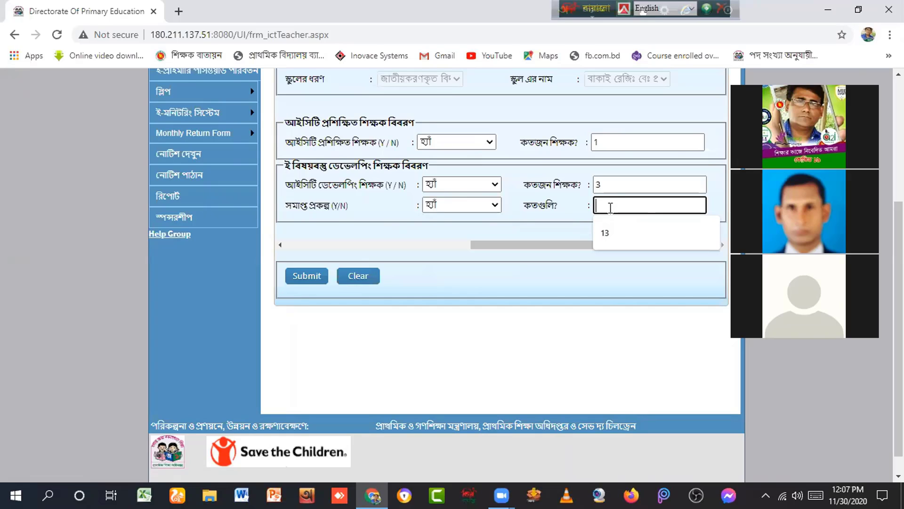
pyautogui.click(611, 228)
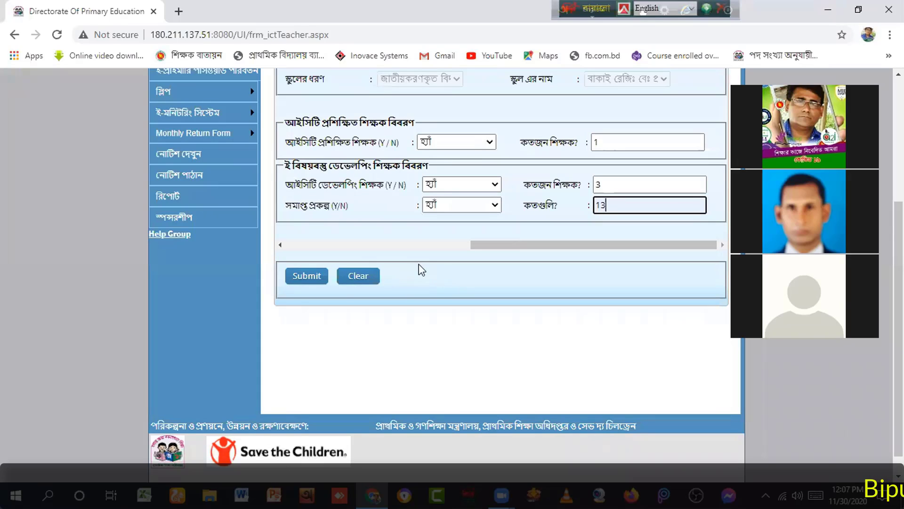
# Submit the ICT teacher details and get the saved-successfully confirmation.
pyautogui.scroll(-1, 362, 227)
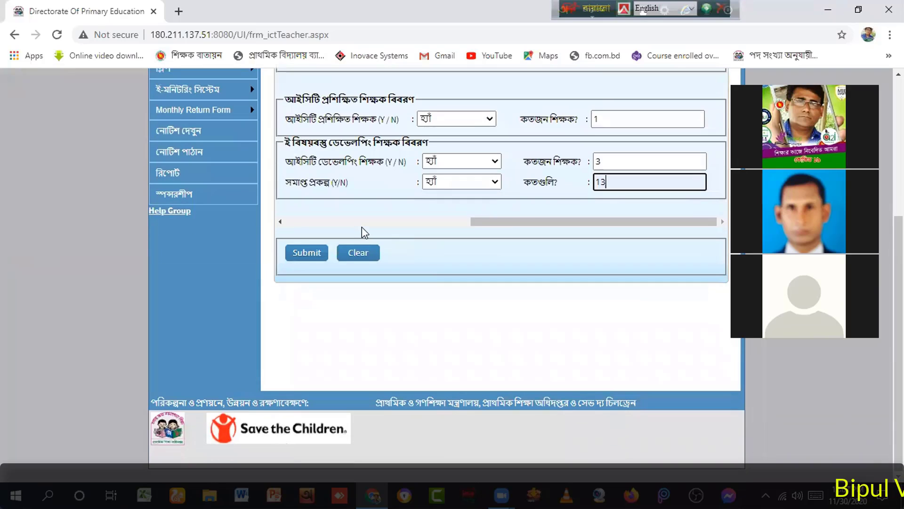
pyautogui.click(305, 253)
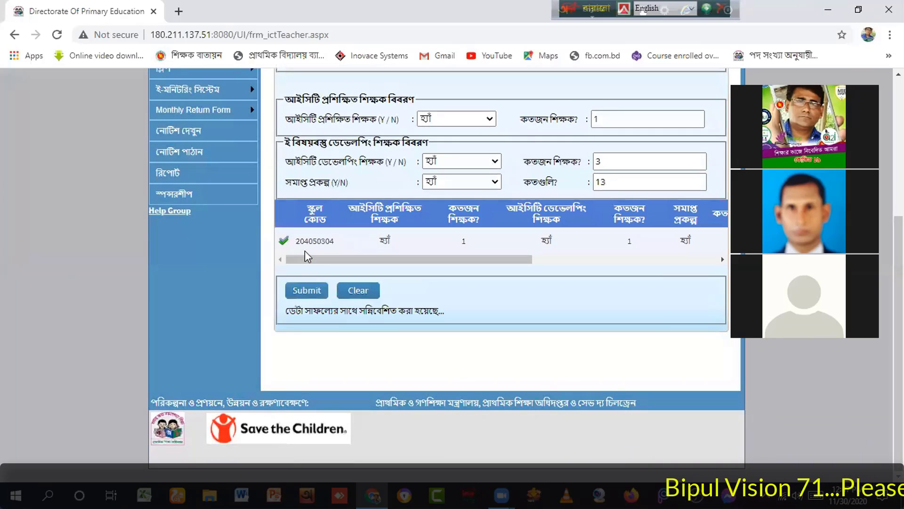
pyautogui.scroll(5, 319, 283)
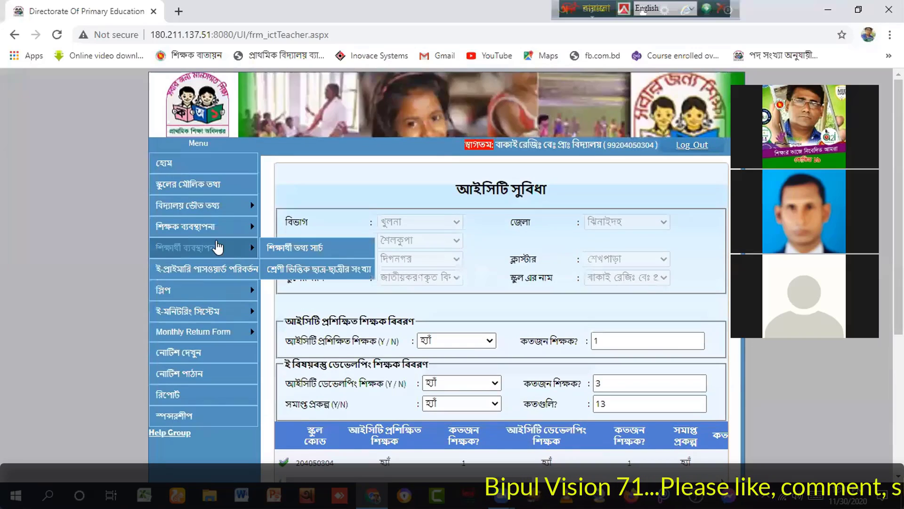
pyautogui.moveTo(189, 213)
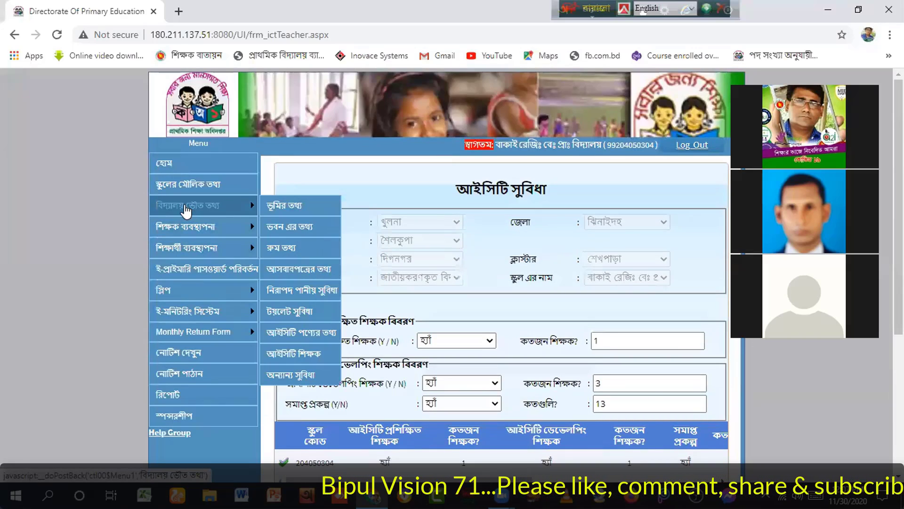
# On the অন্যান্য সুবিধা form, set location to গ্রামাঞ্চলে and road access to সহজ পথ.
pyautogui.click(303, 375)
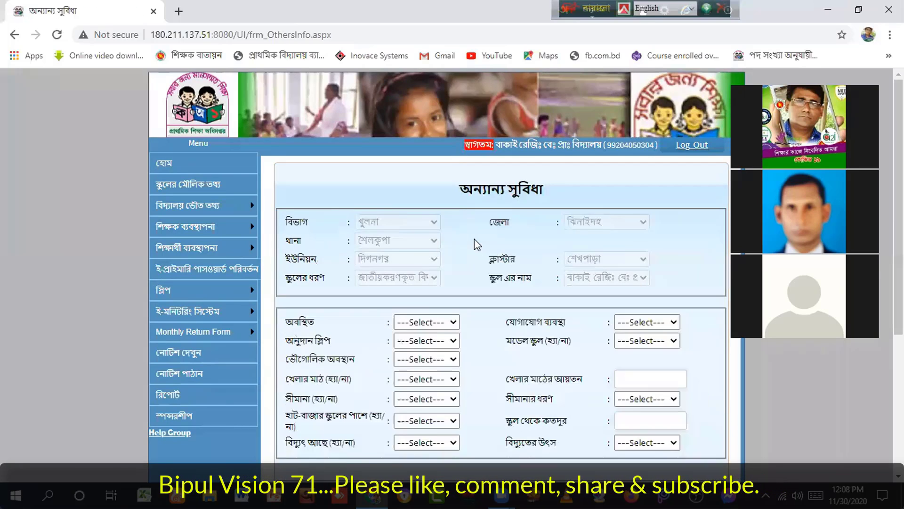
pyautogui.scroll(-1, 474, 239)
pyautogui.scroll(-1, 475, 238)
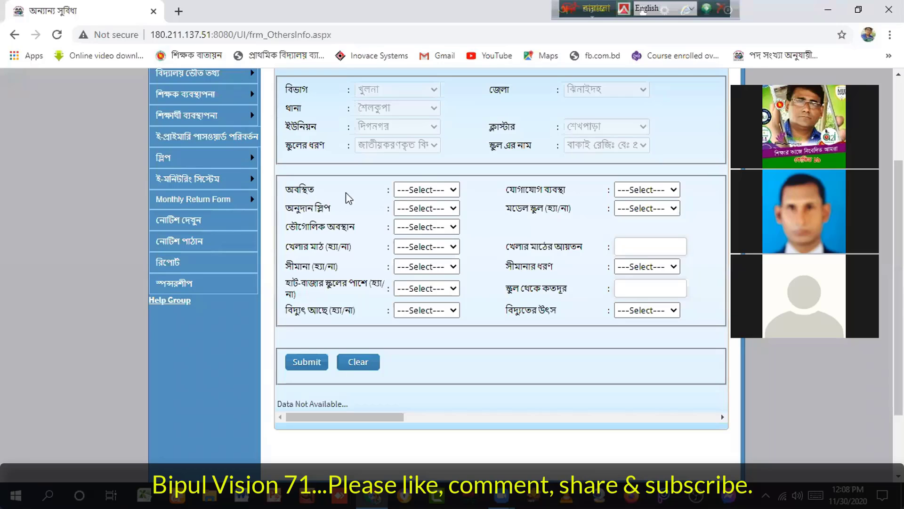
pyautogui.click(453, 191)
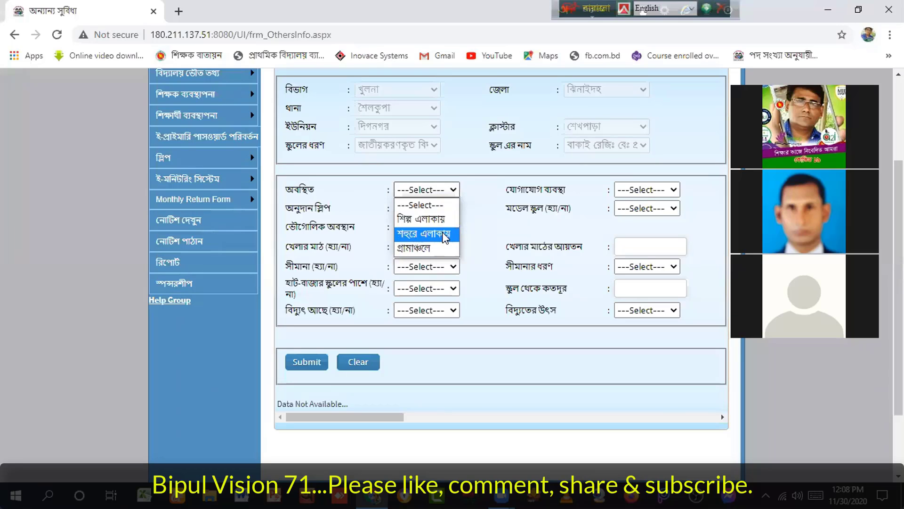
pyautogui.click(415, 248)
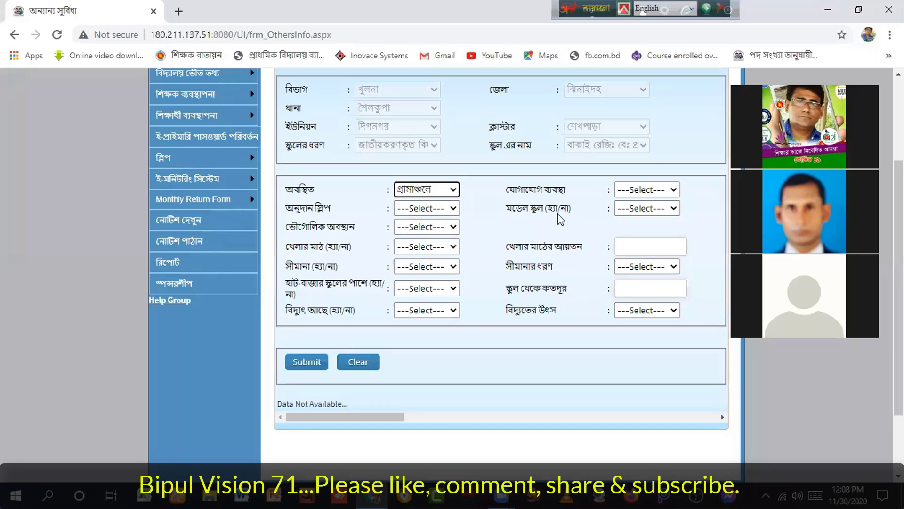
pyautogui.click(675, 190)
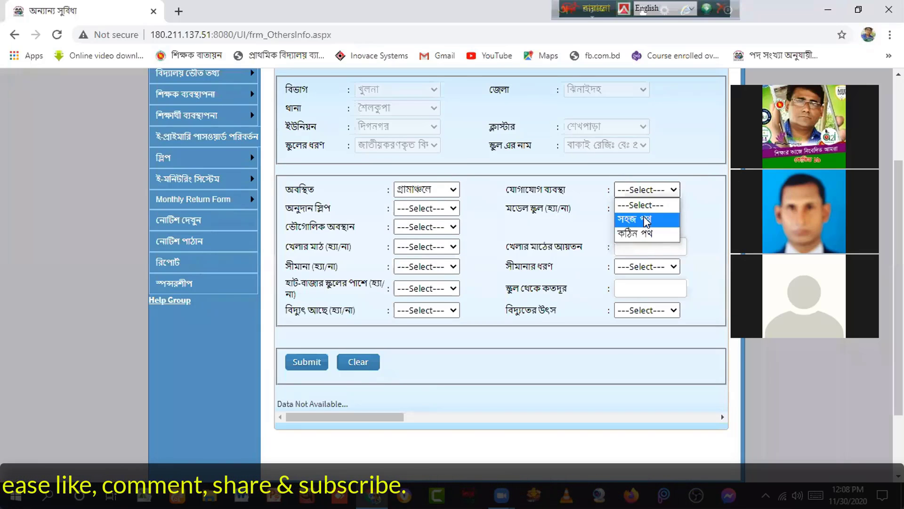
pyautogui.click(646, 221)
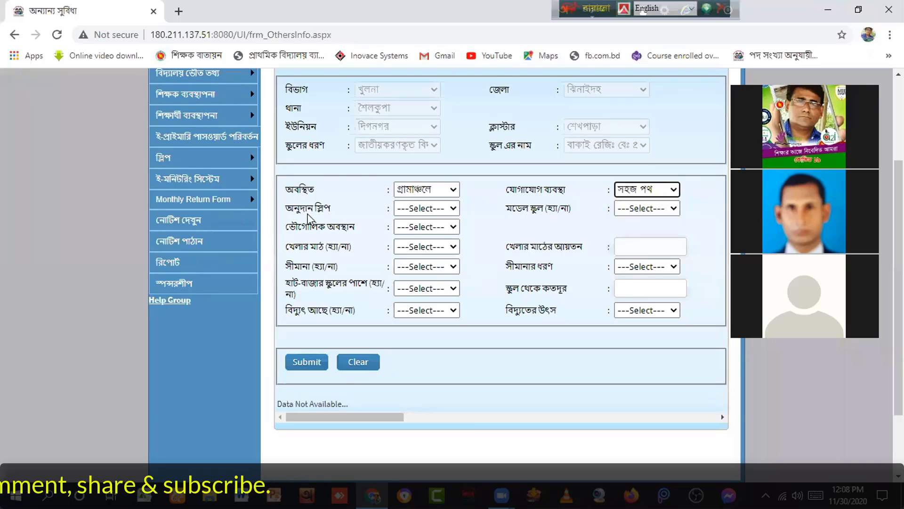
# Mark the grant slip হ্যাঁ, model school না, and geography সমতল এলাকা.
pyautogui.click(453, 209)
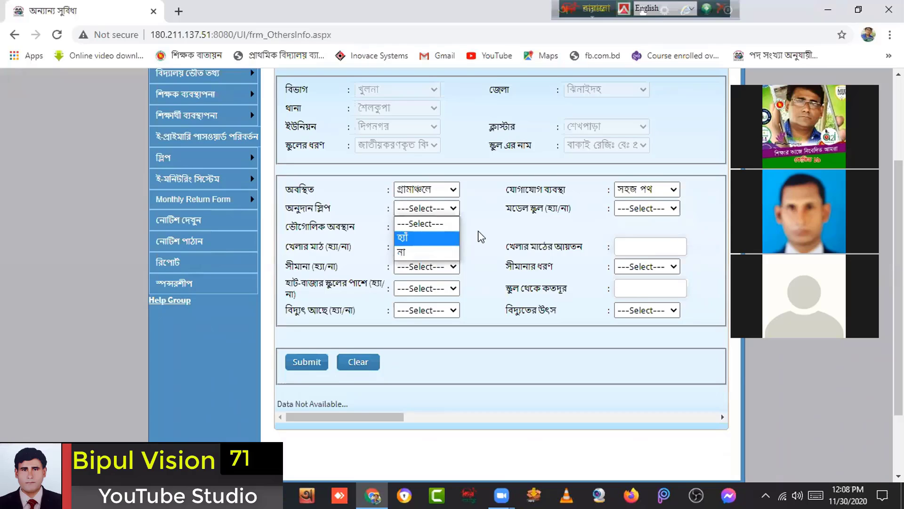
pyautogui.click(424, 237)
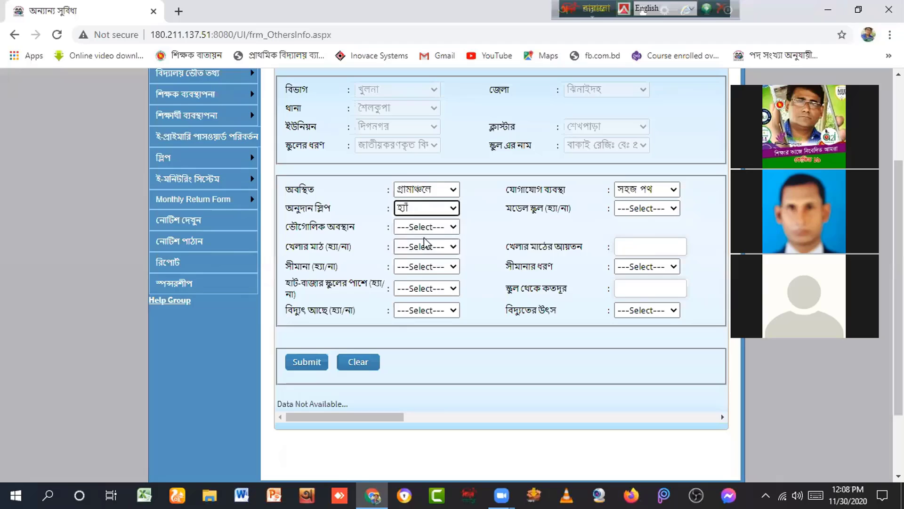
pyautogui.click(676, 210)
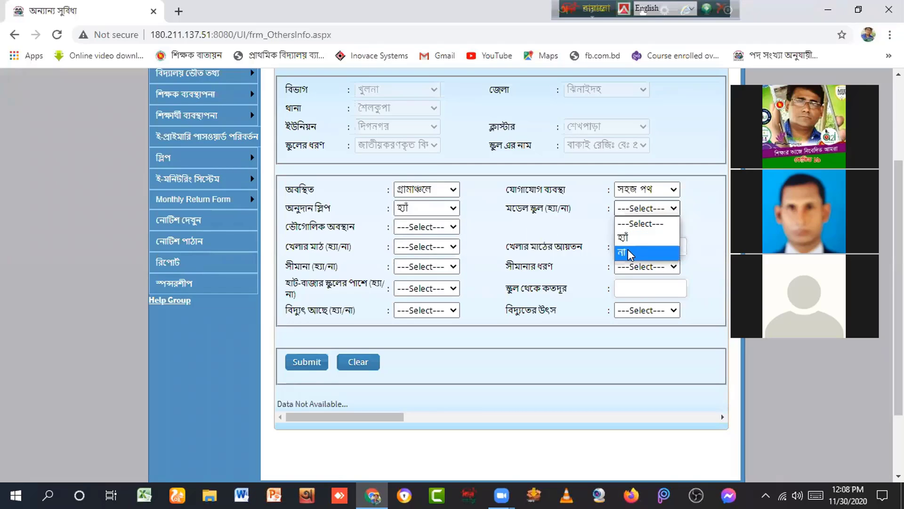
pyautogui.click(647, 250)
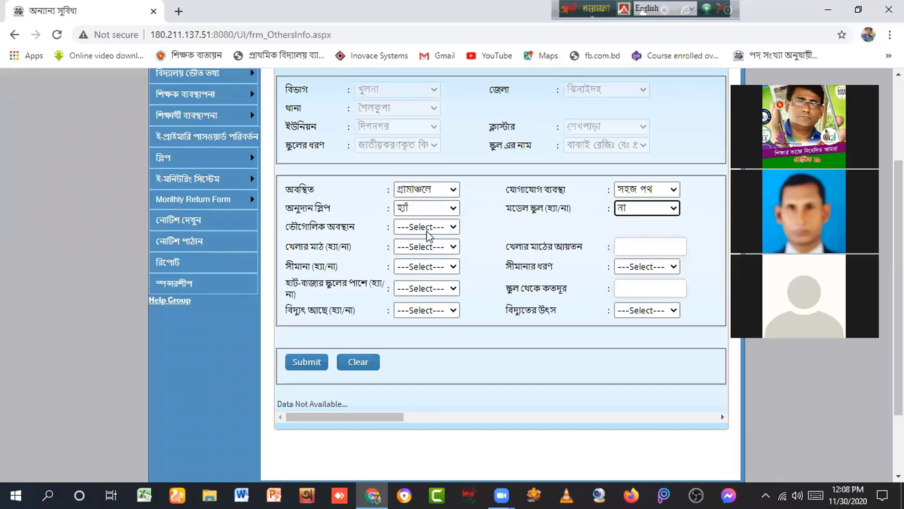
pyautogui.click(454, 228)
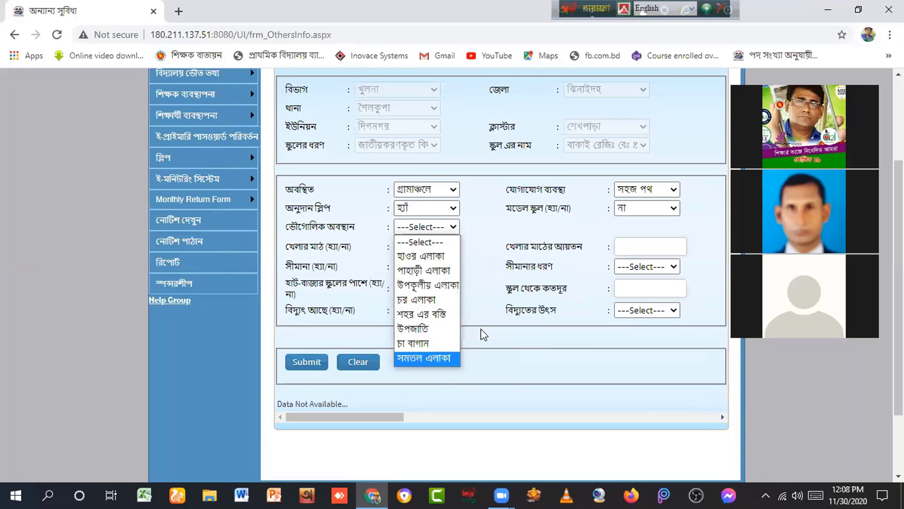
pyautogui.click(427, 359)
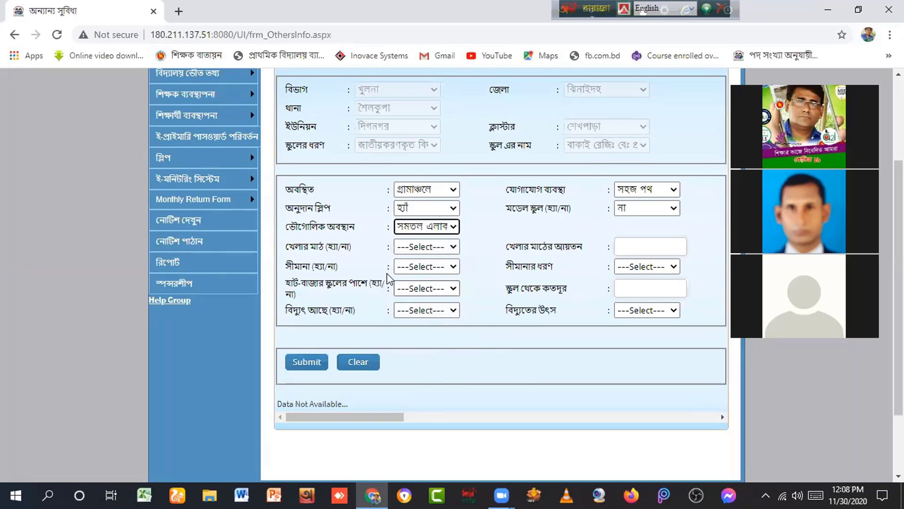
# Record that the school has a playground with an area of 2000.
pyautogui.click(453, 249)
pyautogui.click(431, 289)
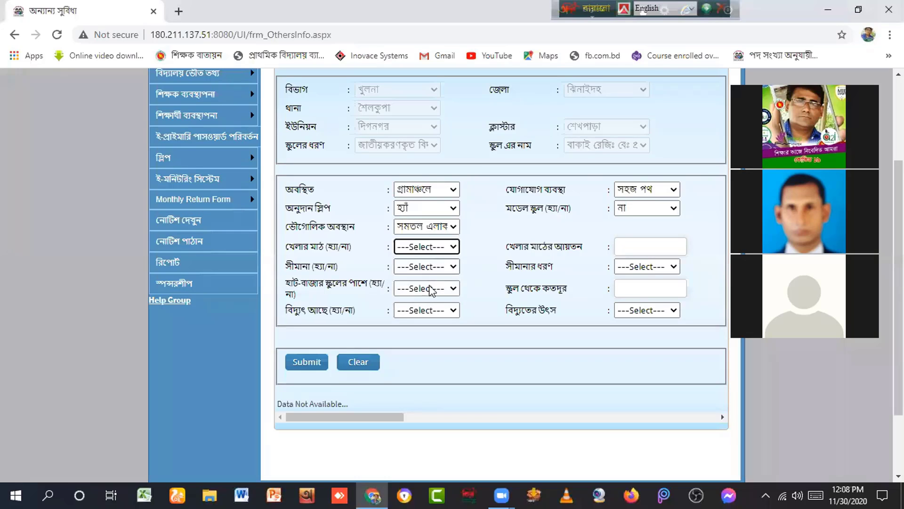
pyautogui.click(453, 248)
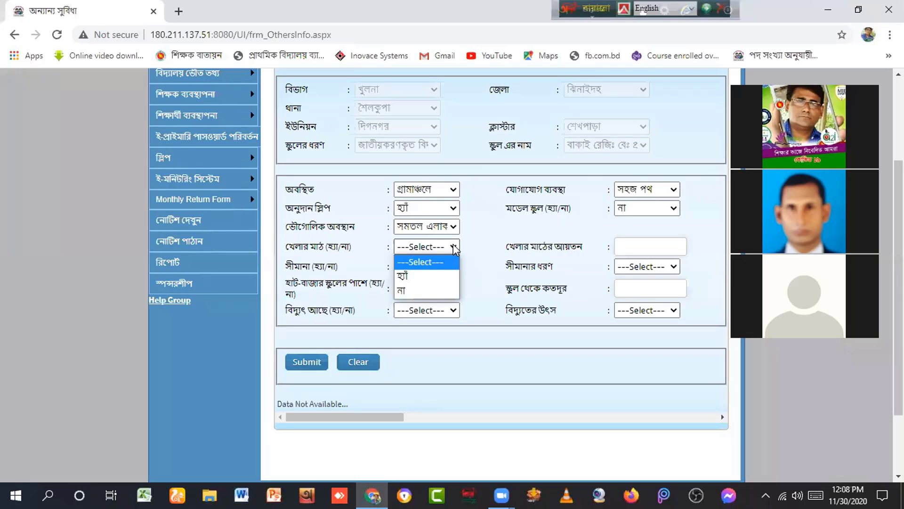
pyautogui.click(422, 277)
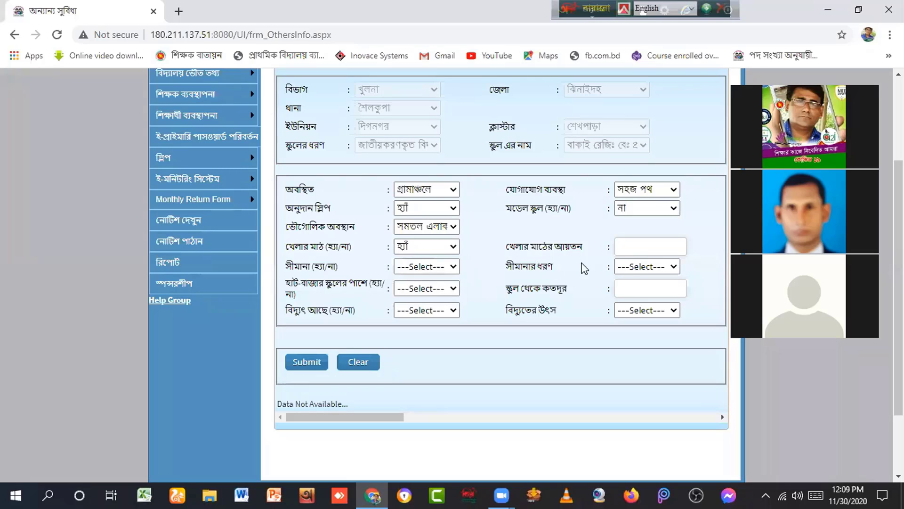
pyautogui.click(637, 248)
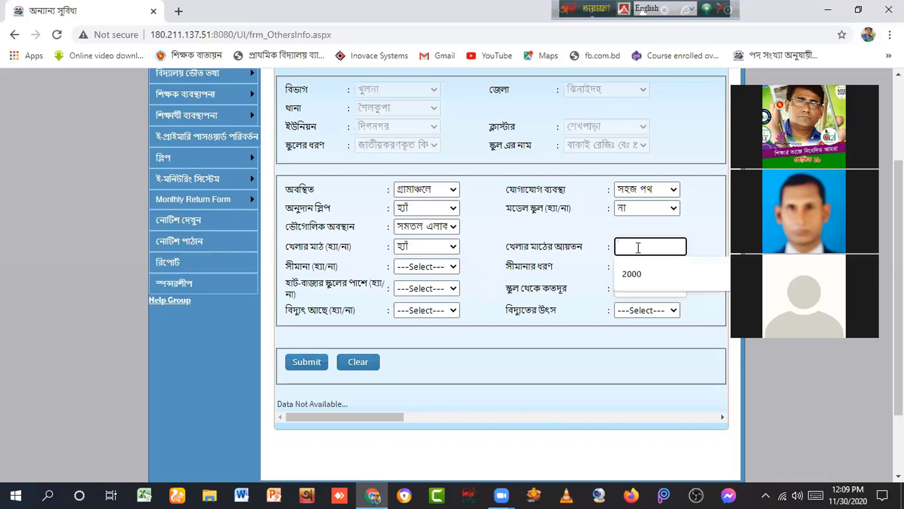
pyautogui.click(637, 274)
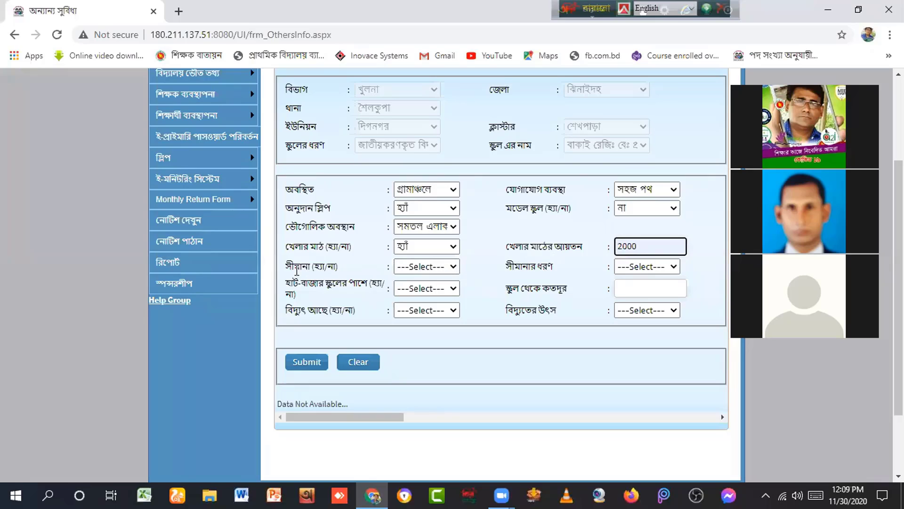
# Record no boundary, with boundary type প্রাচীর নাই.
pyautogui.click(453, 268)
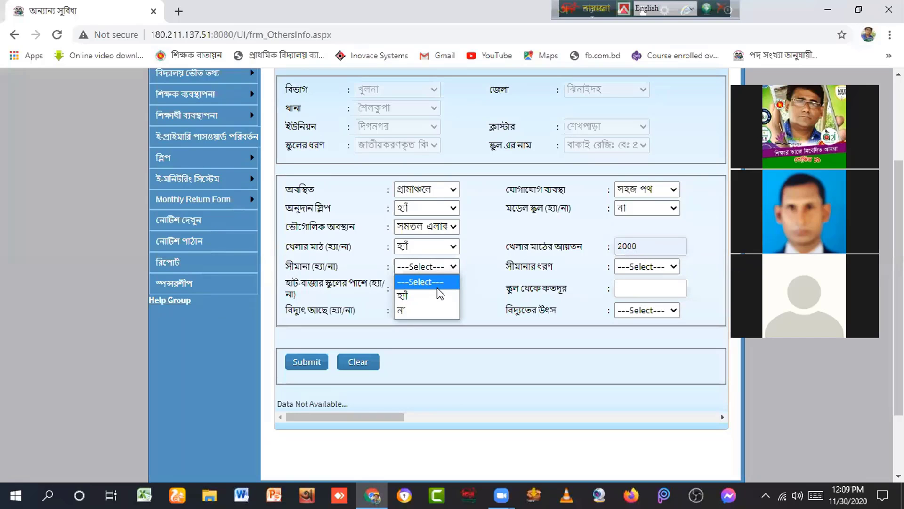
pyautogui.click(423, 308)
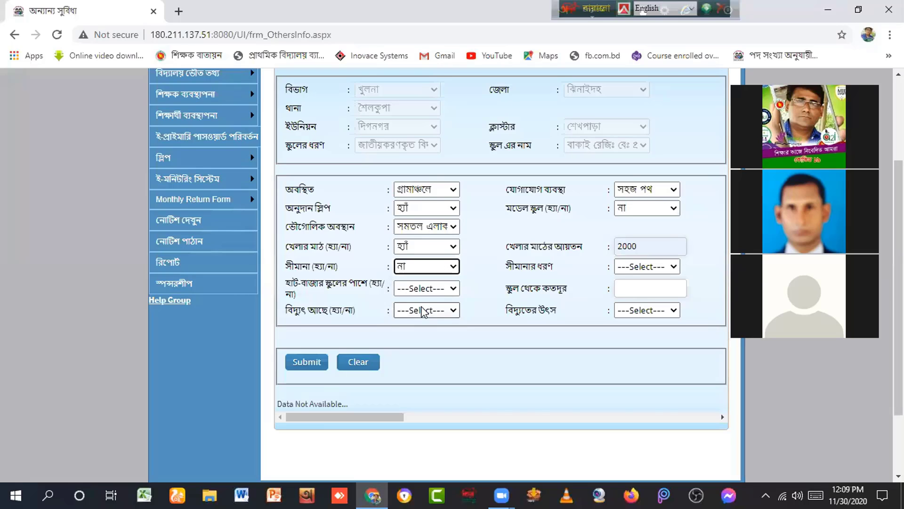
pyautogui.click(674, 267)
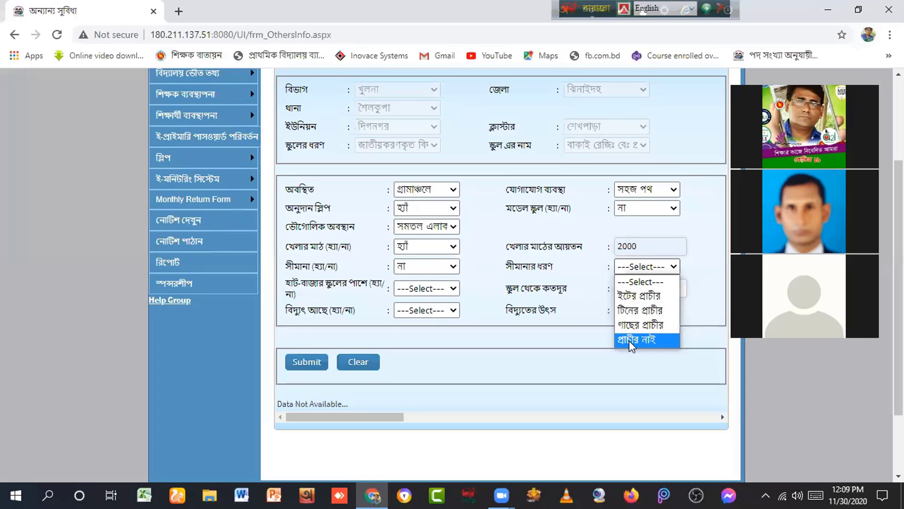
pyautogui.click(673, 343)
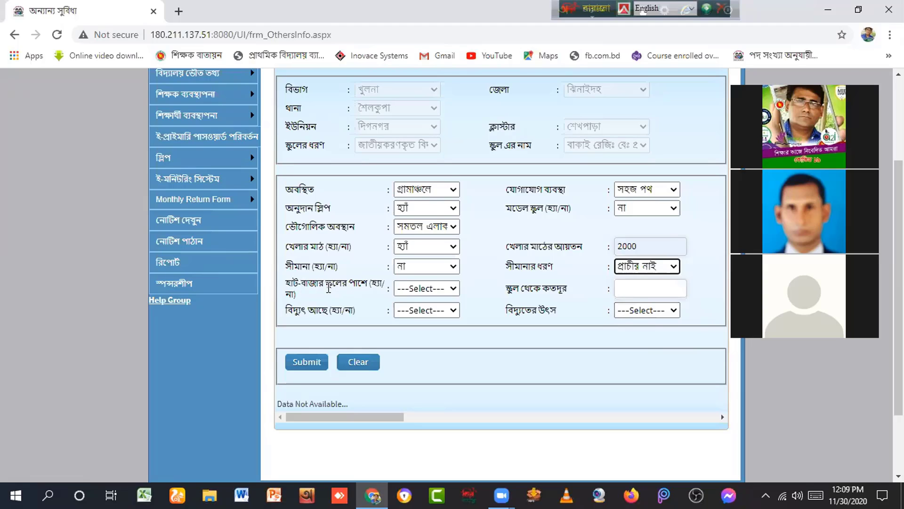
# Answer না to the school being beside a হাট-বাজার, leaving the distance unfilled.
pyautogui.click(453, 289)
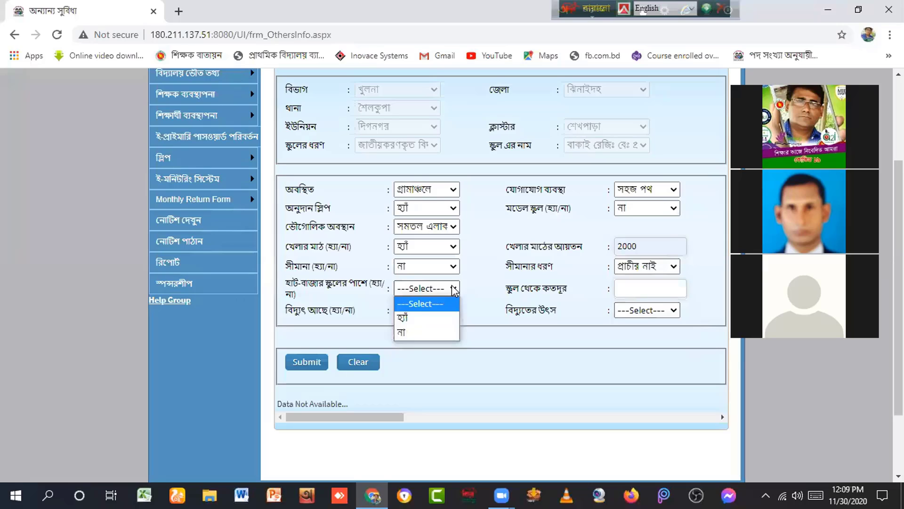
pyautogui.click(422, 332)
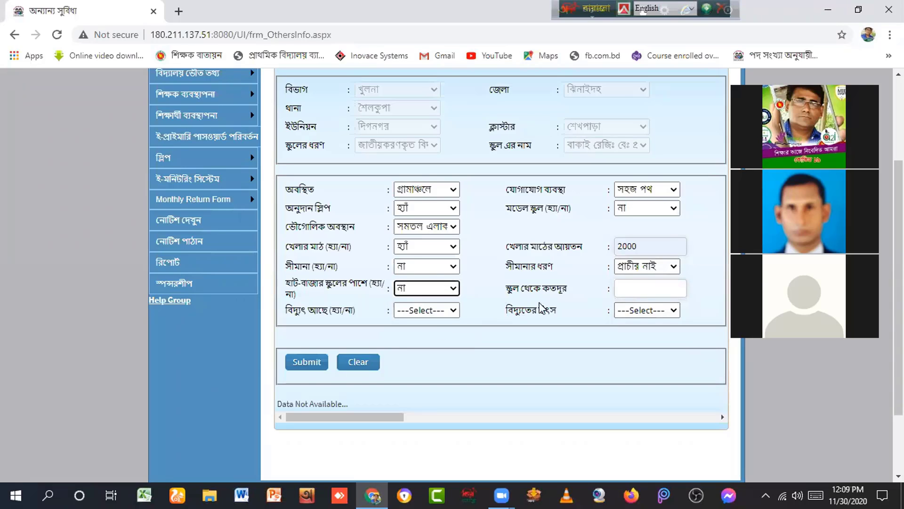
pyautogui.click(620, 286)
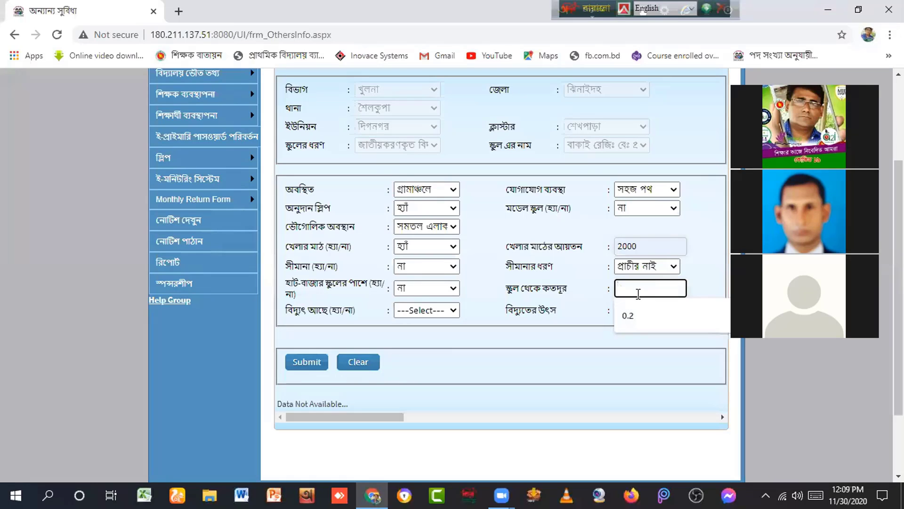
pyautogui.click(708, 282)
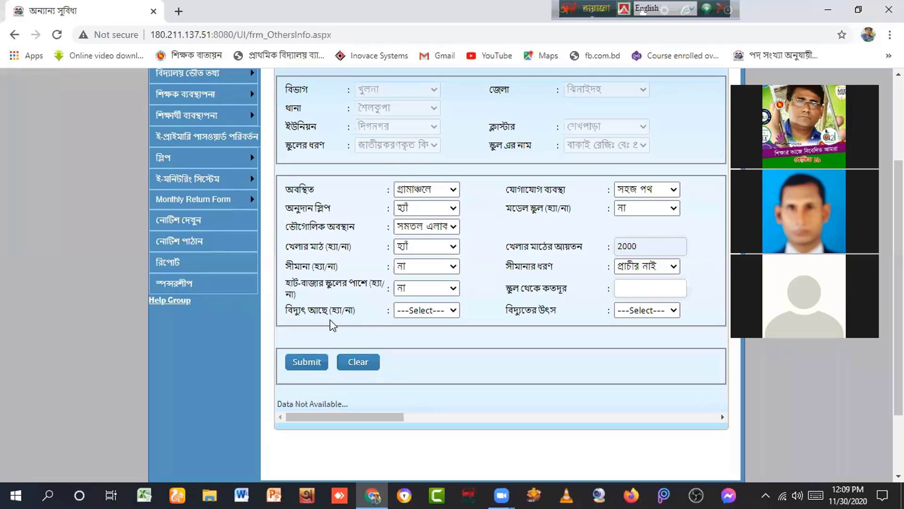
# Set electricity to হ্যাঁ from সাধারণ বিদ্যুৎ and submit the other-facilities form.
pyautogui.click(454, 311)
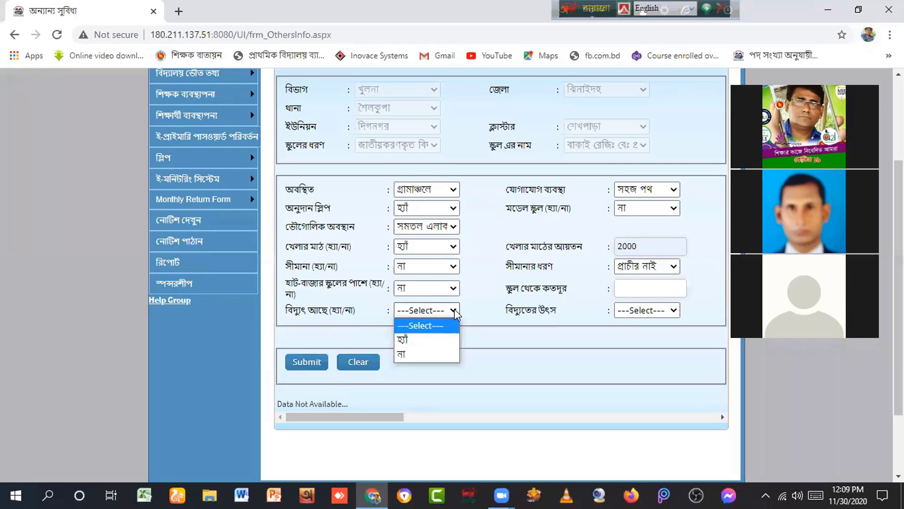
pyautogui.click(427, 339)
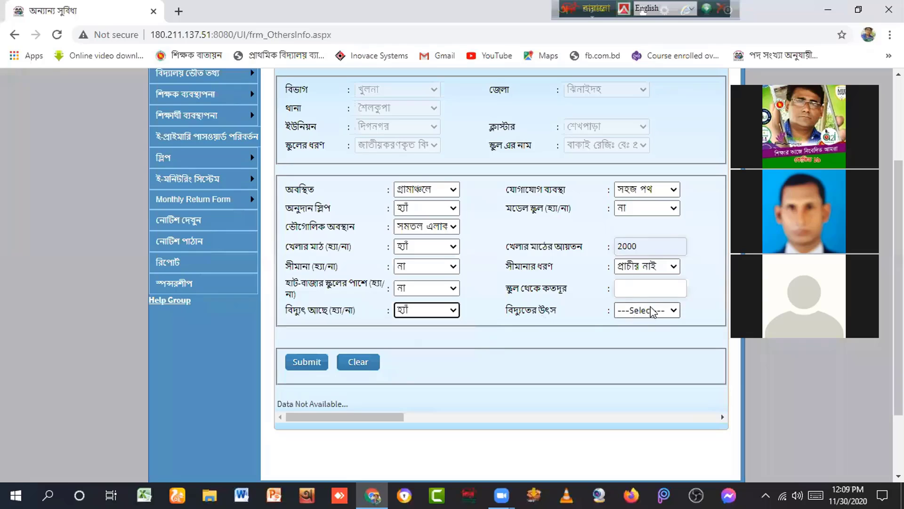
pyautogui.click(676, 312)
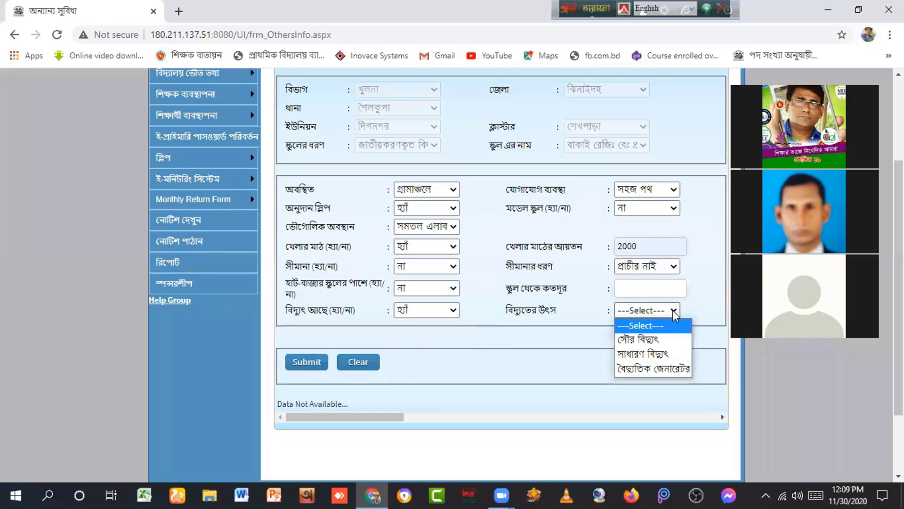
pyautogui.click(657, 357)
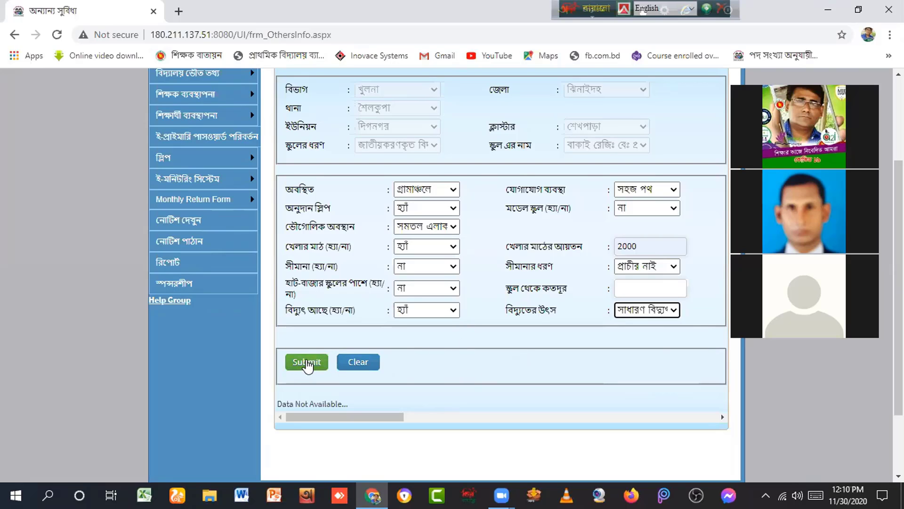
pyautogui.click(306, 364)
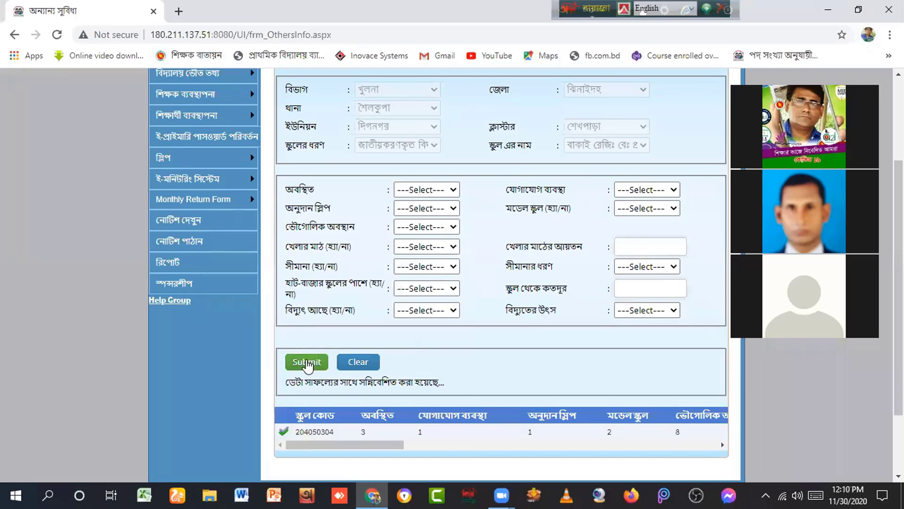
# Go to the teacher information page via the শিক্ষক ব্যবস্থাপনা submenu.
pyautogui.scroll(3, 337, 294)
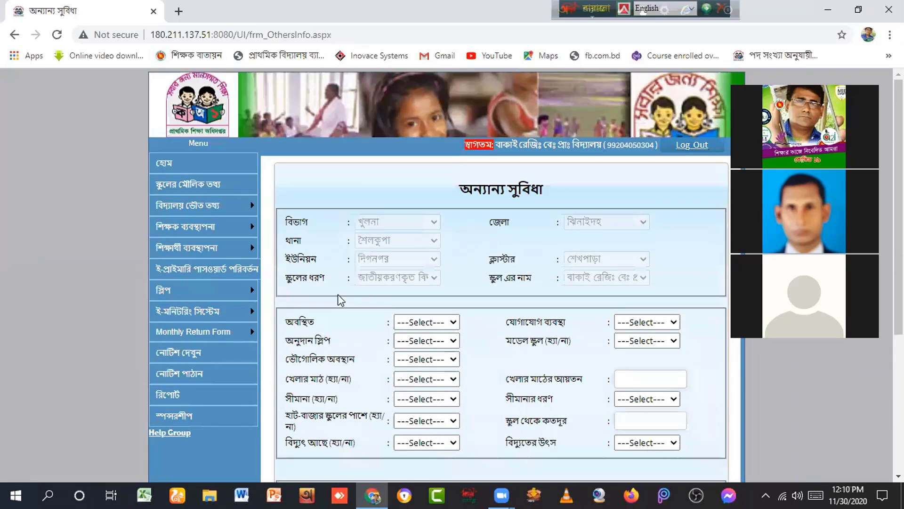
pyautogui.moveTo(181, 207)
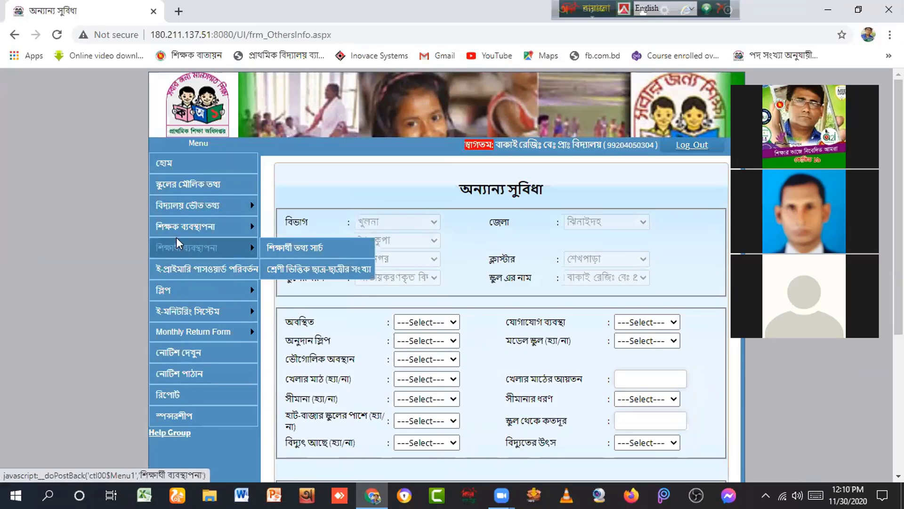
pyautogui.moveTo(174, 231)
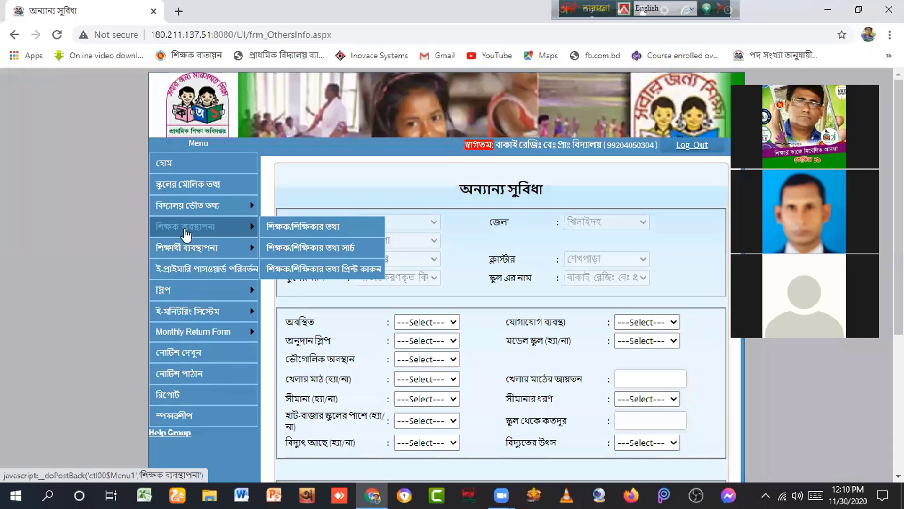
pyautogui.click(309, 231)
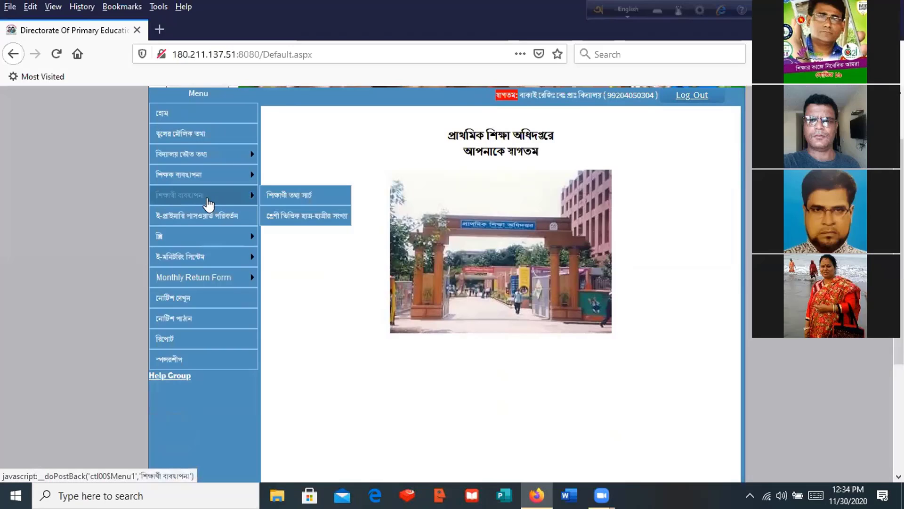
# In Firefox, open শিক্ষক/শিক্ষিকার তথ্য from the শিক্ষক ব্যবস্থাপনা menu.
pyautogui.moveTo(188, 155)
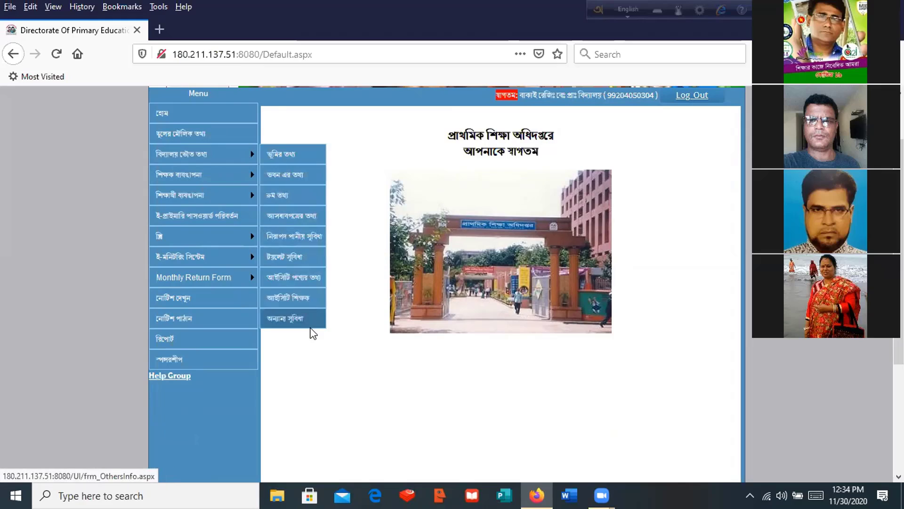
pyautogui.moveTo(188, 179)
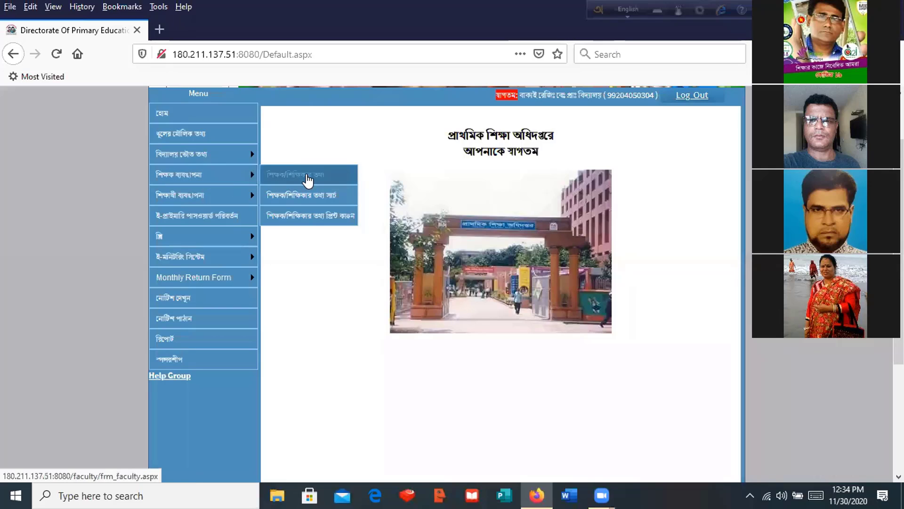
pyautogui.click(307, 179)
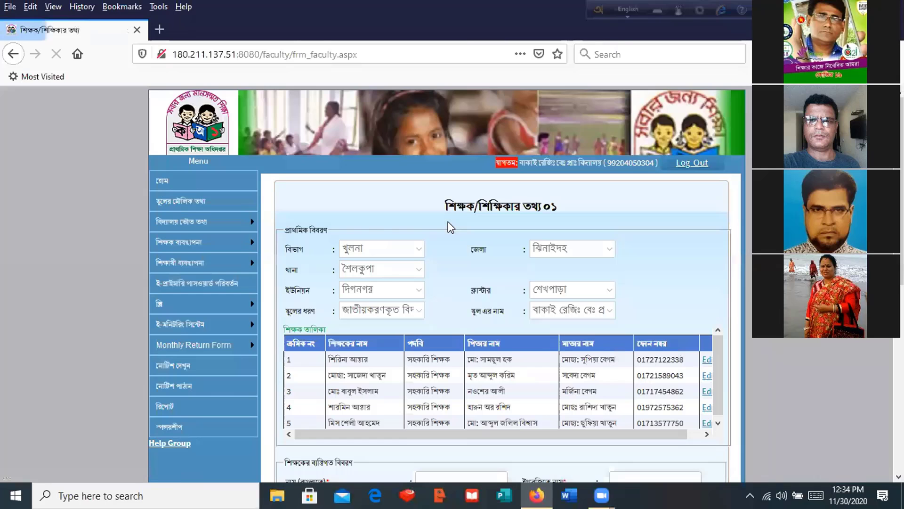
# Scroll down to the five-teacher table and the empty personal details section.
pyautogui.scroll(-2, 448, 222)
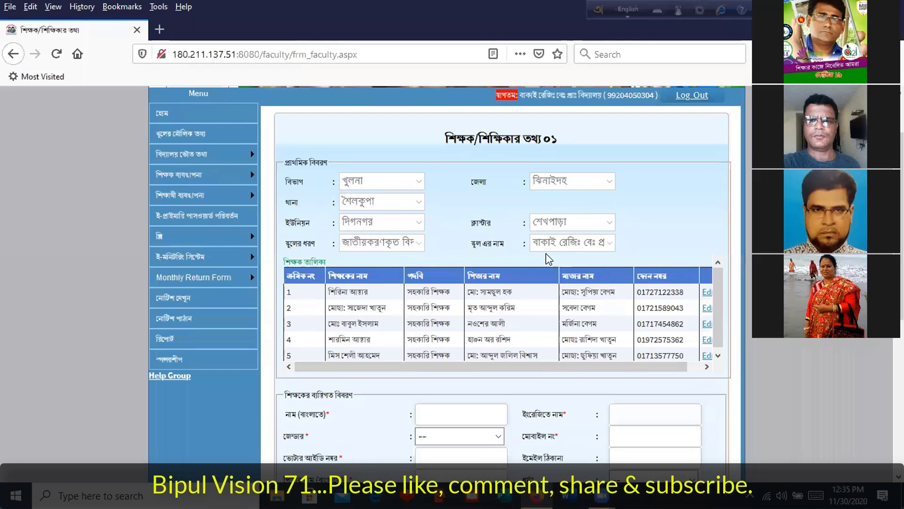
pyautogui.scroll(-3, 612, 238)
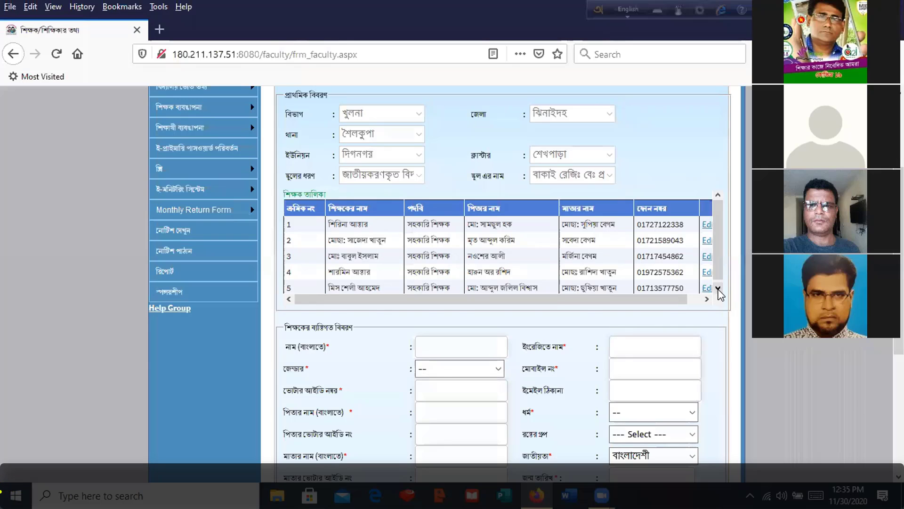
pyautogui.click(718, 288)
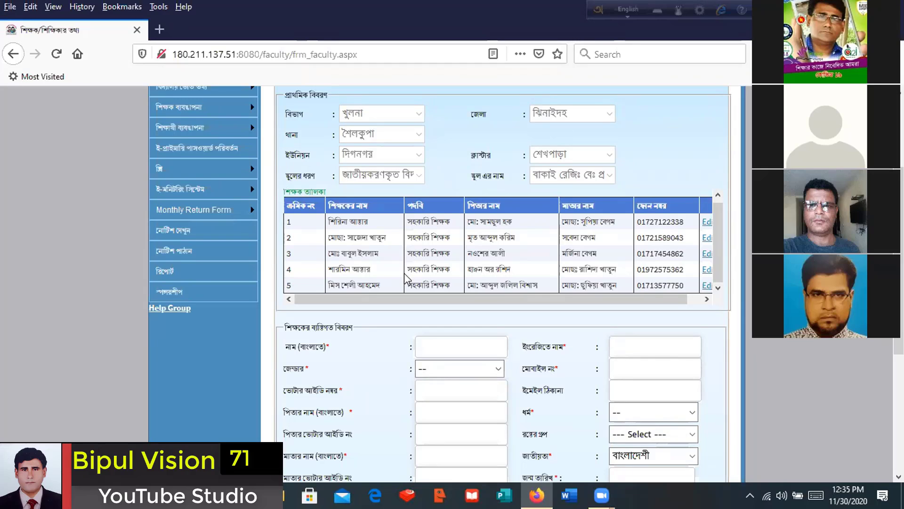
pyautogui.click(719, 196)
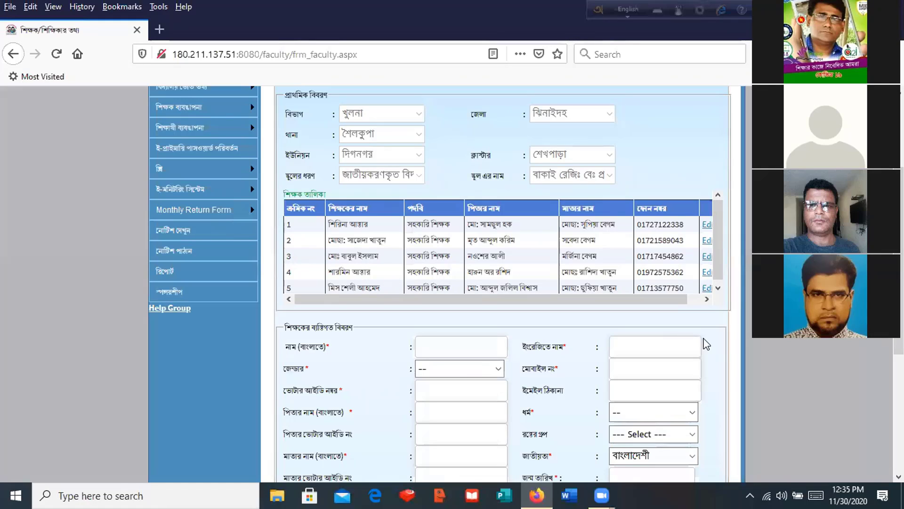
pyautogui.click(717, 287)
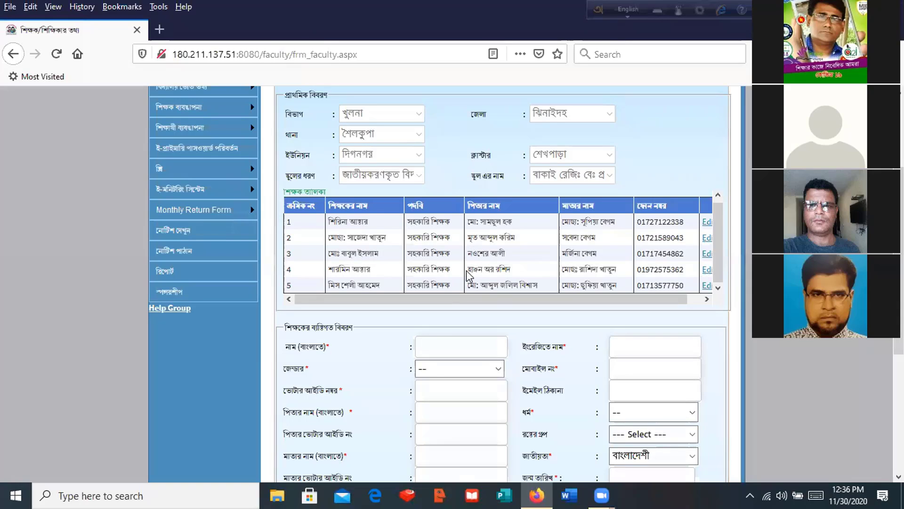
pyautogui.scroll(1, 502, 274)
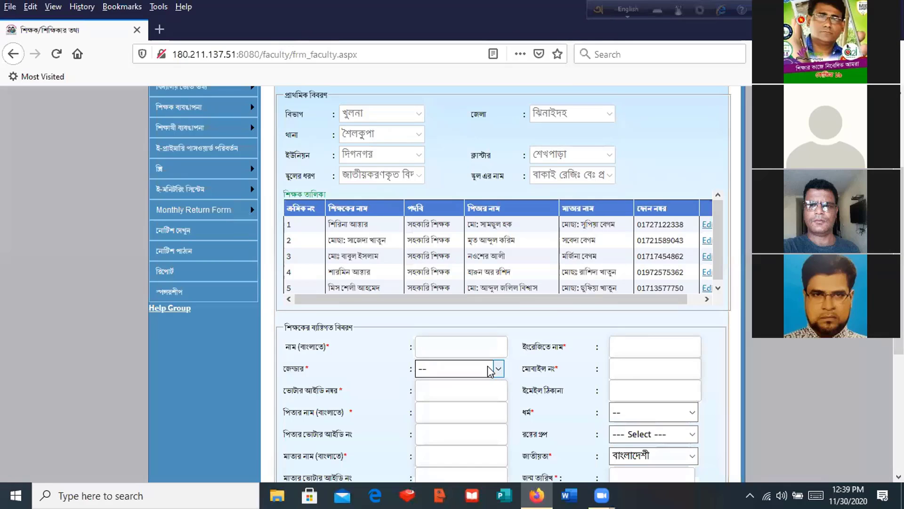
pyautogui.scroll(-3, 487, 365)
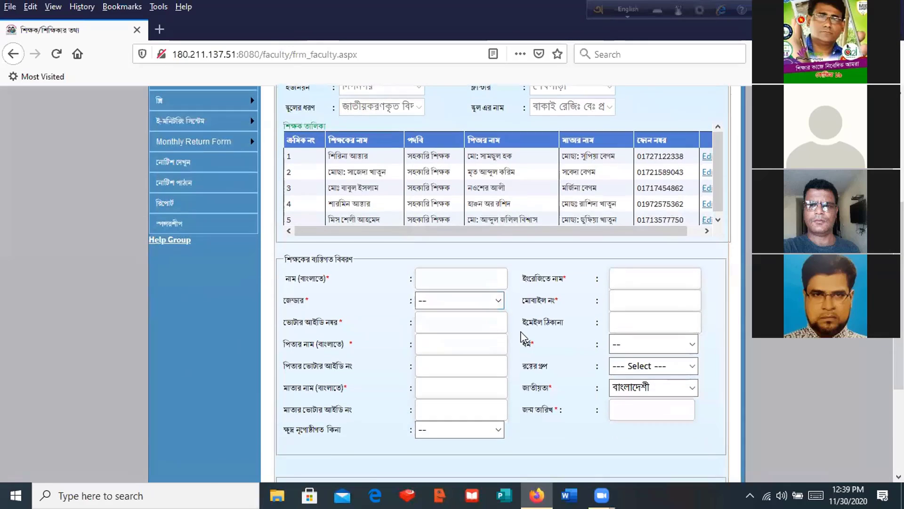
pyautogui.scroll(-6, 521, 334)
pyautogui.scroll(15, 557, 353)
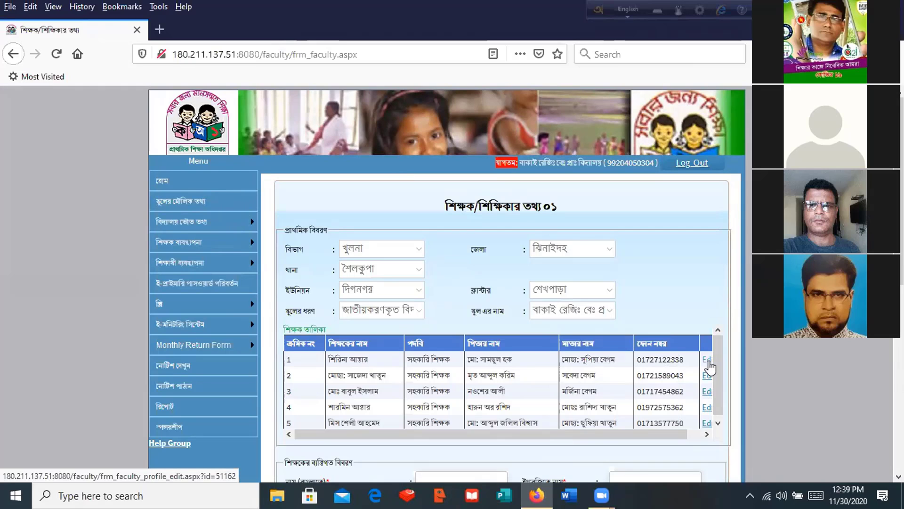
pyautogui.scroll(-3, 472, 402)
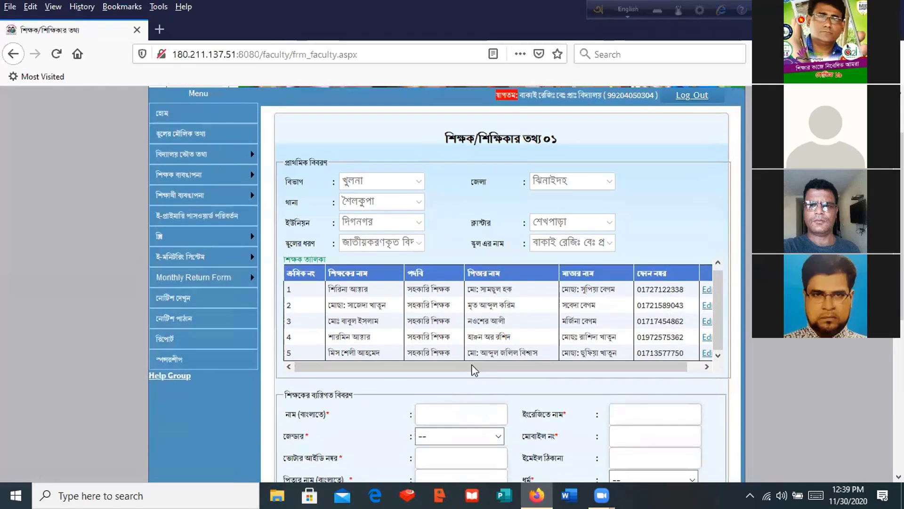
pyautogui.scroll(-5, 474, 370)
pyautogui.scroll(5, 680, 272)
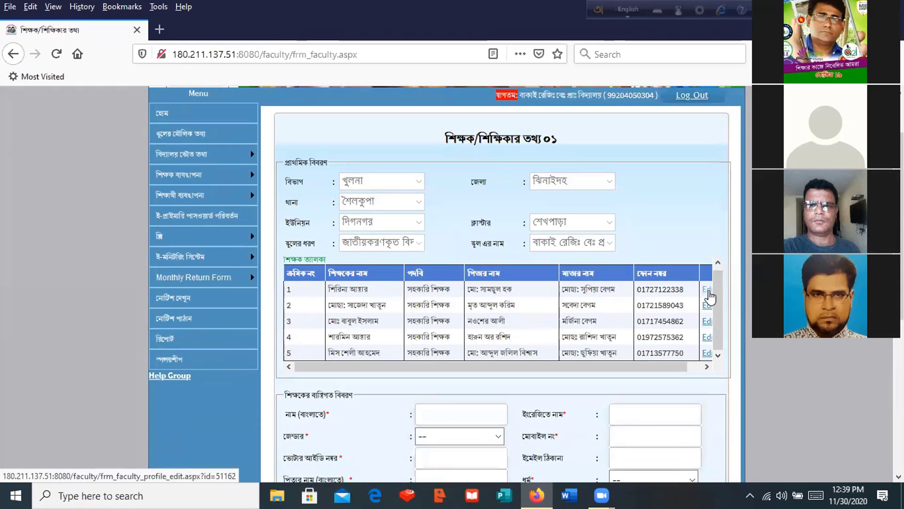
pyautogui.click(709, 292)
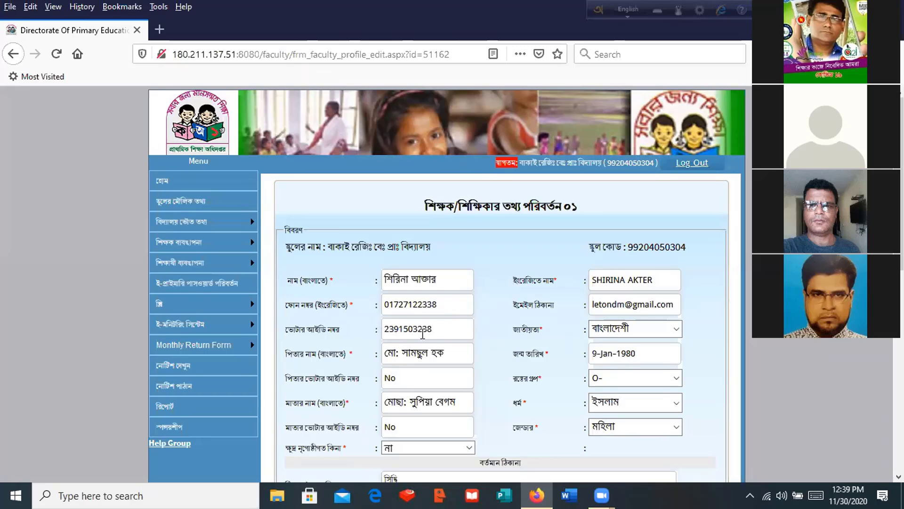
pyautogui.scroll(-3, 490, 347)
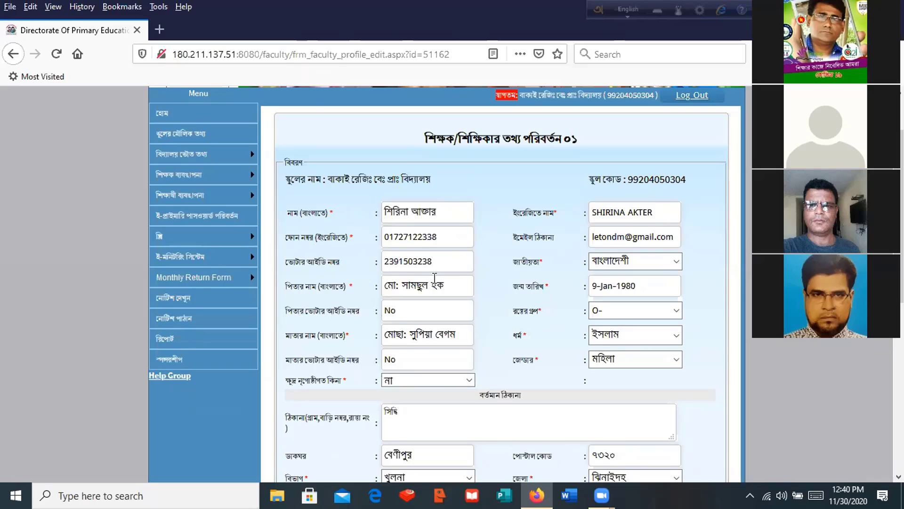
pyautogui.scroll(-3, 570, 343)
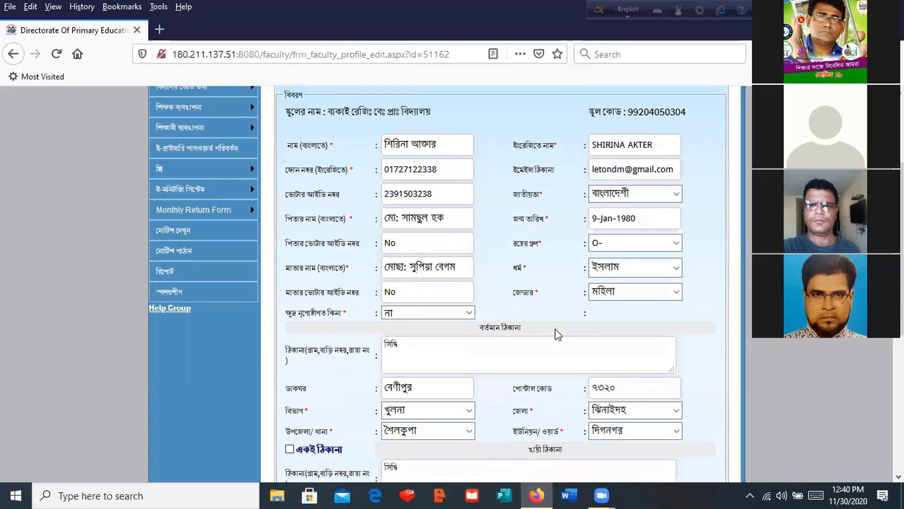
pyautogui.scroll(-3, 501, 326)
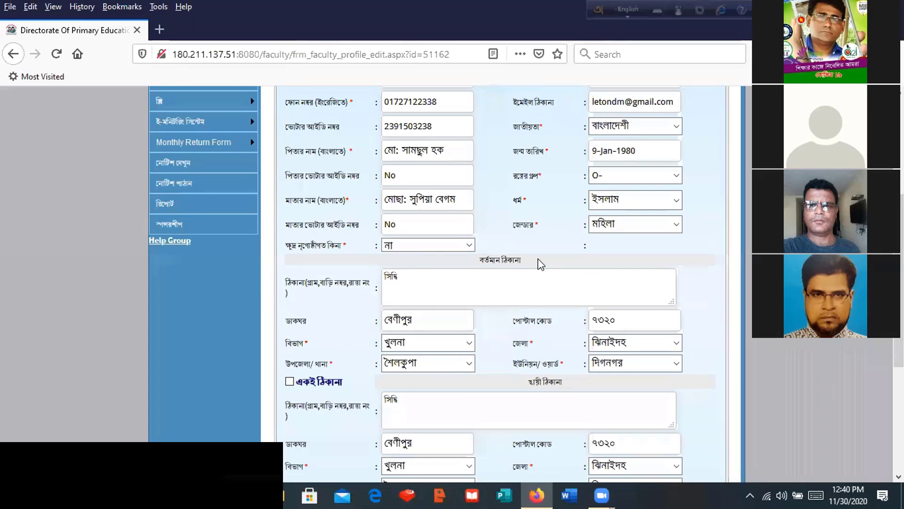
pyautogui.scroll(-3, 539, 263)
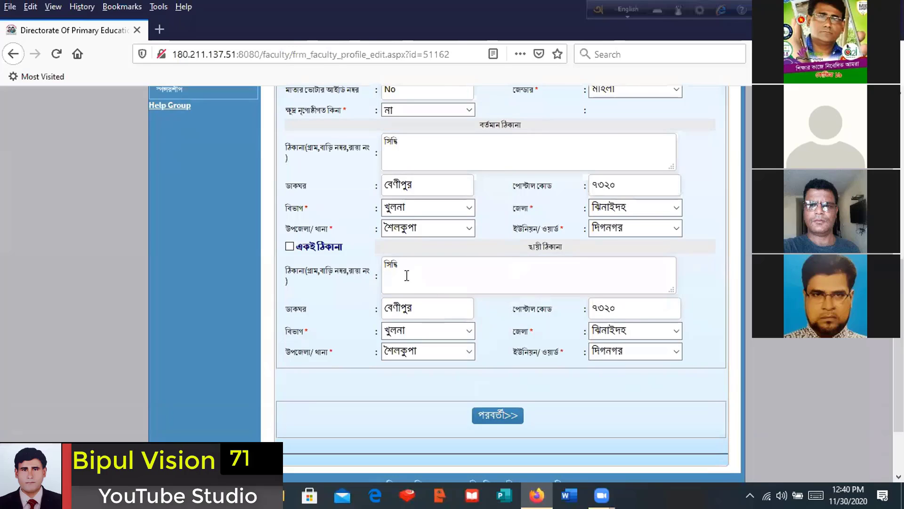
# Move to teacher form page ০২: post সহকারী শিক্ষক, joined 01/01/2008, basic pay 13710/-.
pyautogui.click(504, 416)
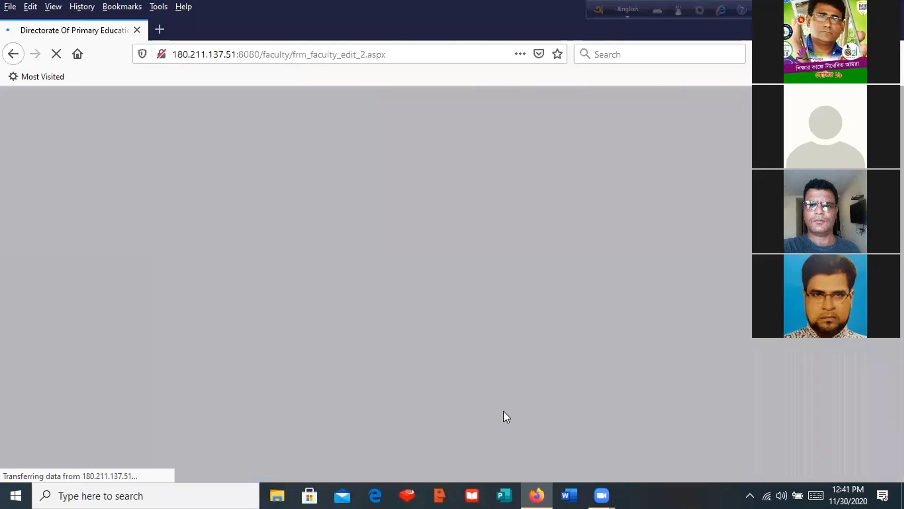
pyautogui.scroll(-5, 543, 343)
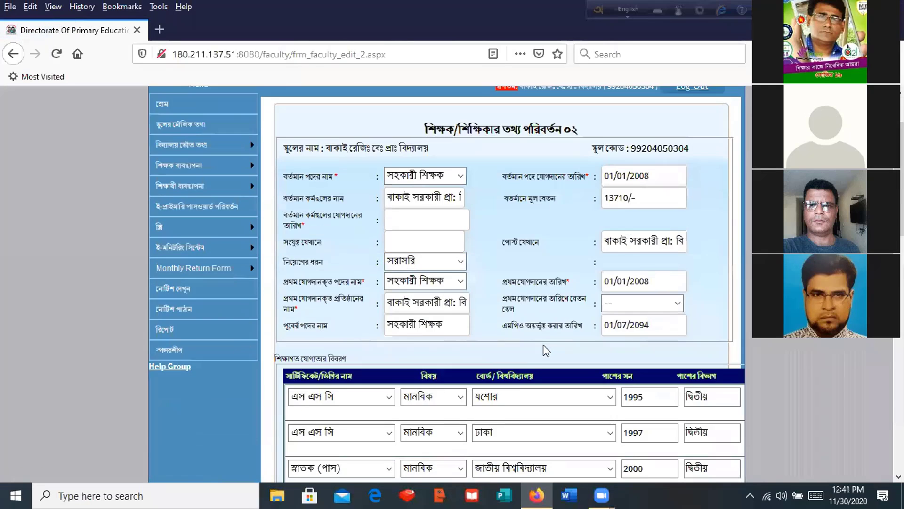
pyautogui.scroll(5, 544, 346)
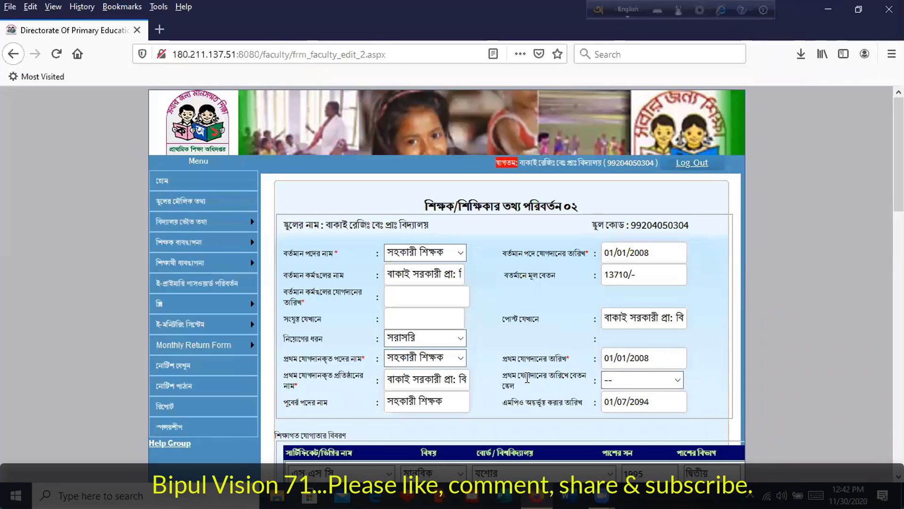
pyautogui.scroll(-3, 526, 372)
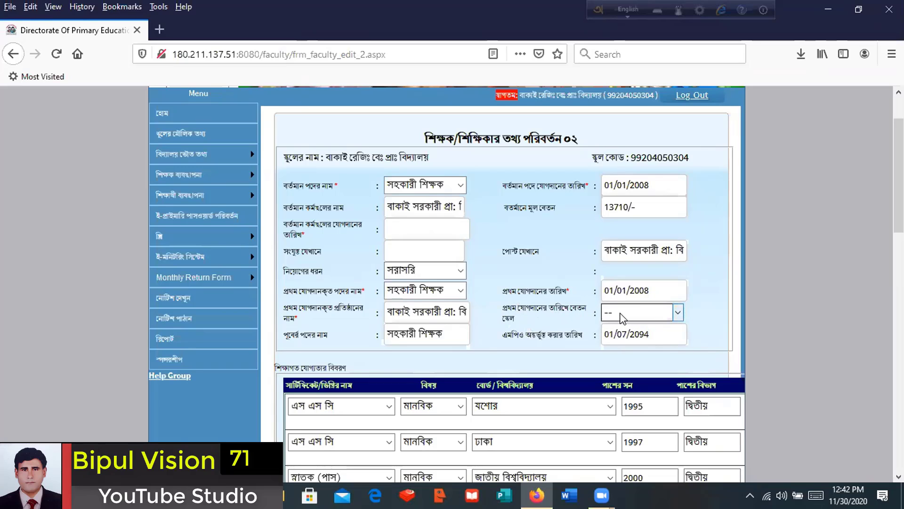
pyautogui.scroll(-3, 622, 316)
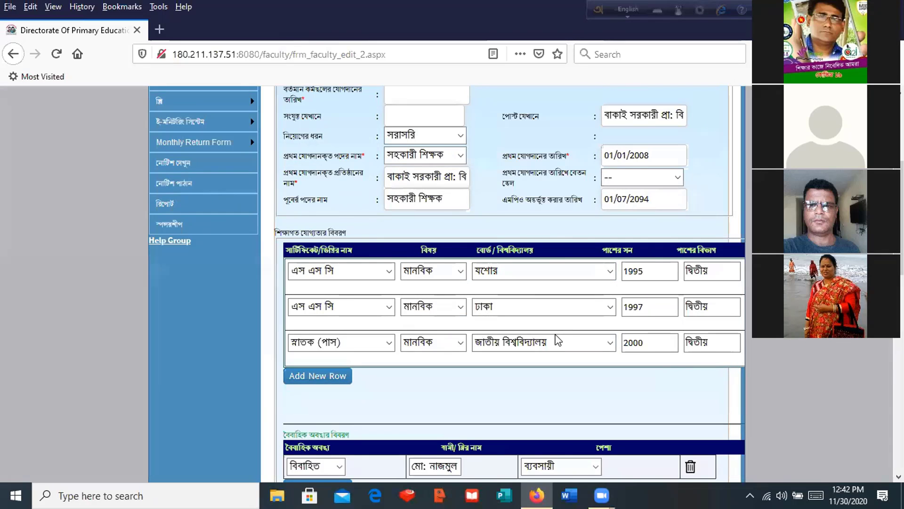
pyautogui.scroll(-5, 557, 340)
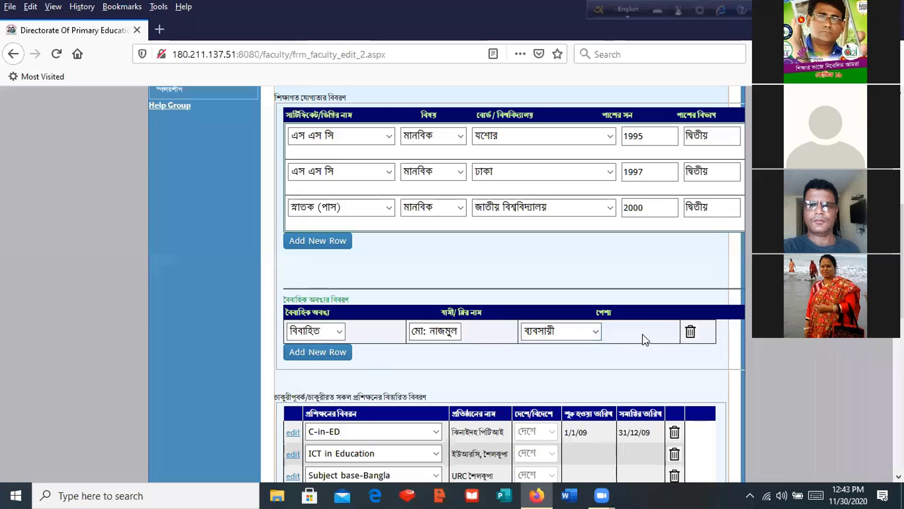
pyautogui.scroll(-3, 644, 338)
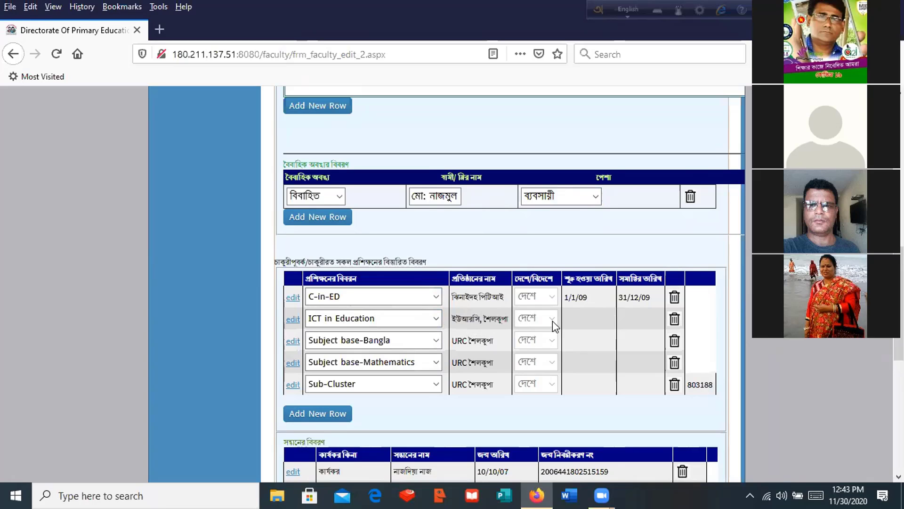
pyautogui.scroll(-3, 553, 321)
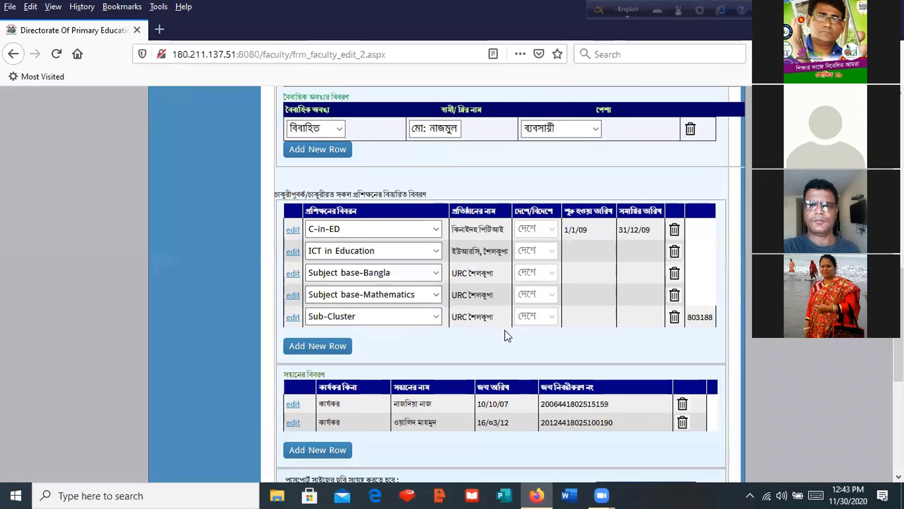
pyautogui.scroll(-6, 545, 336)
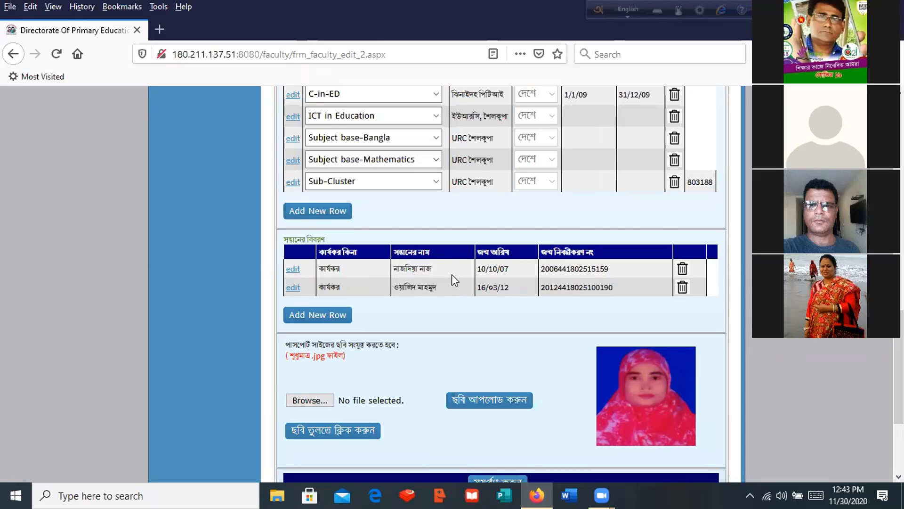
pyautogui.scroll(-3, 453, 280)
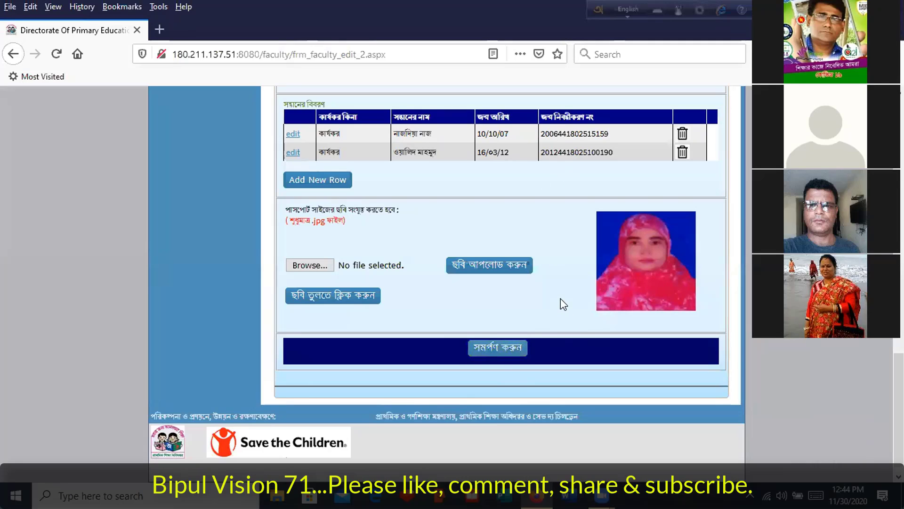
pyautogui.scroll(-1, 563, 305)
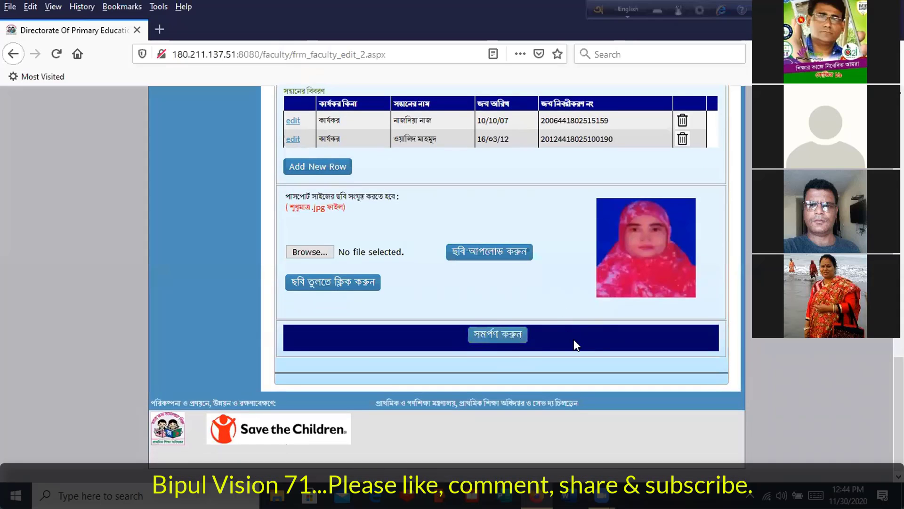
# Open the class-wise student count page (শ্রেণী ভিত্তিক ছাত্র-ছাত্রীর সংখ্যা) from the student management menu.
pyautogui.scroll(10, 578, 338)
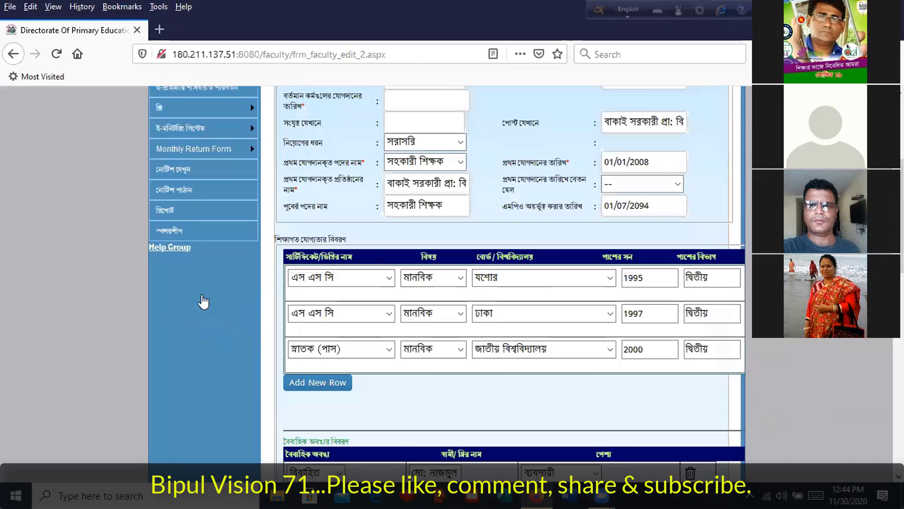
pyautogui.scroll(4, 204, 301)
pyautogui.moveTo(174, 266)
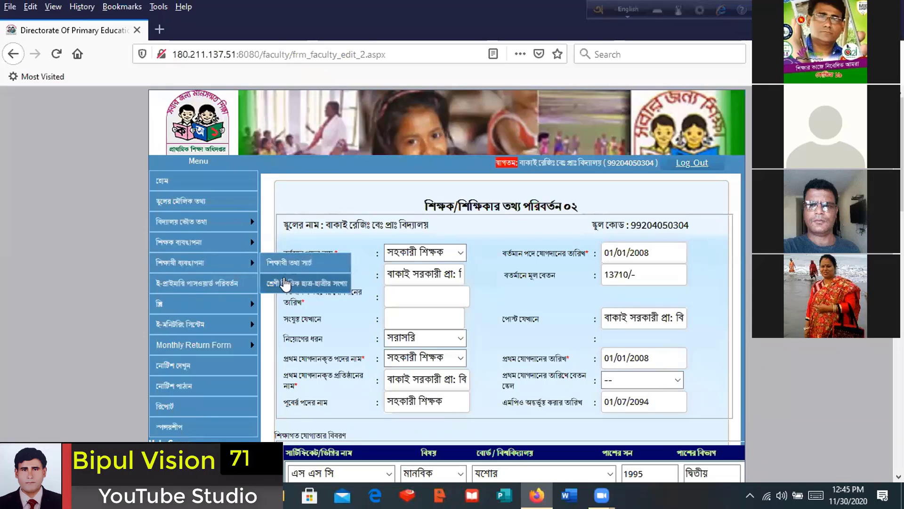
pyautogui.click(284, 285)
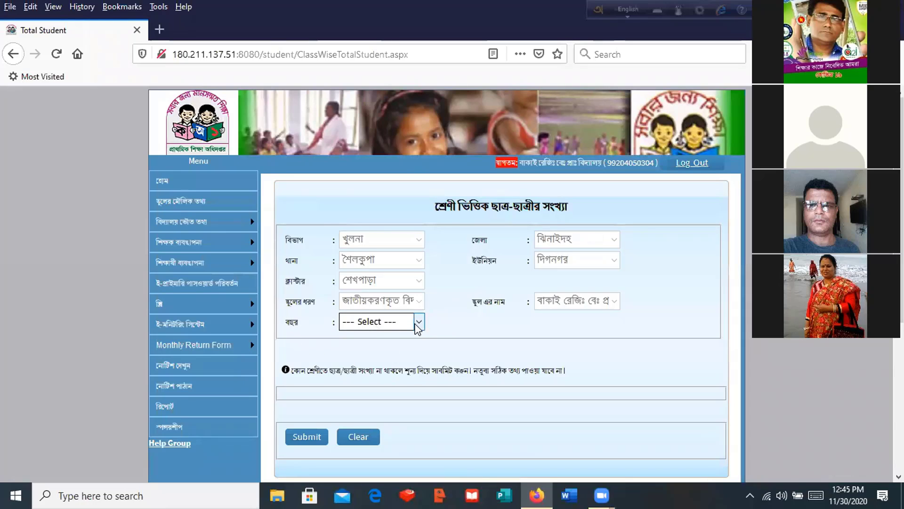
# Select year 2020 and enter the class-wise boys counts, with 0 for class six boys.
pyautogui.click(419, 322)
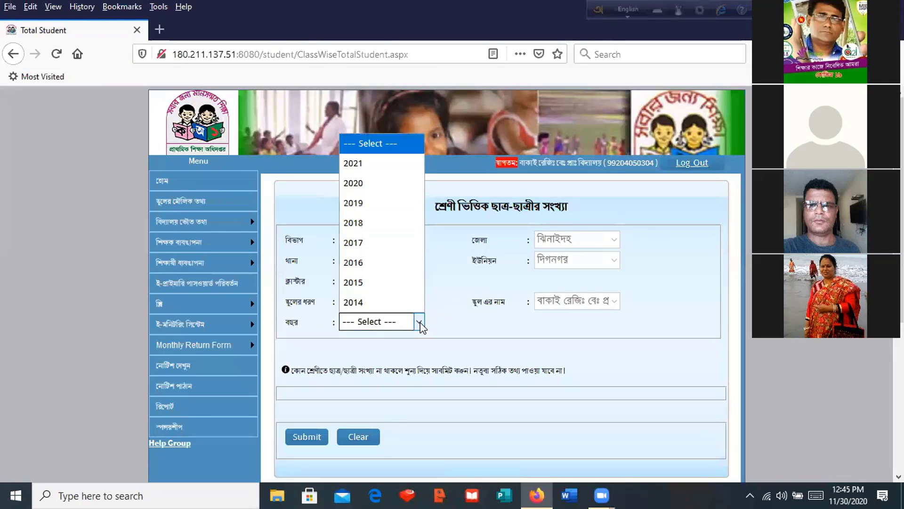
pyautogui.click(361, 187)
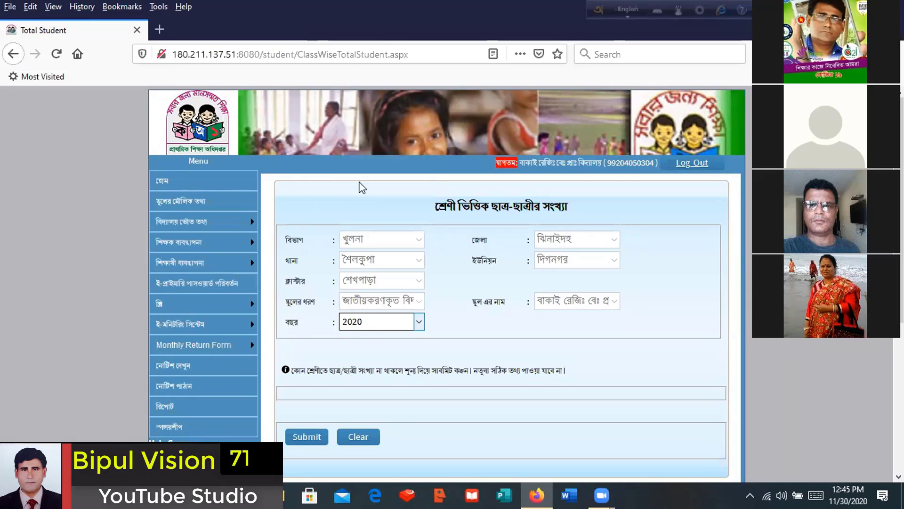
pyautogui.scroll(-6, 473, 281)
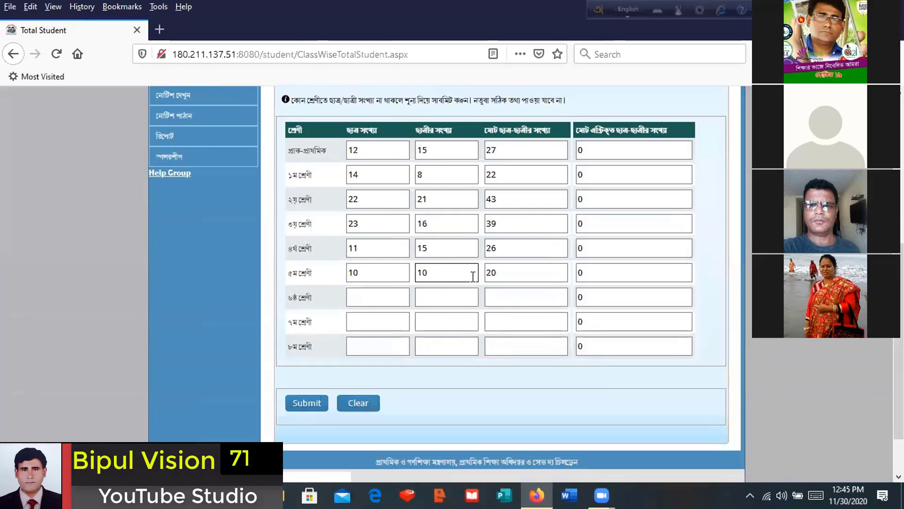
pyautogui.scroll(3, 325, 335)
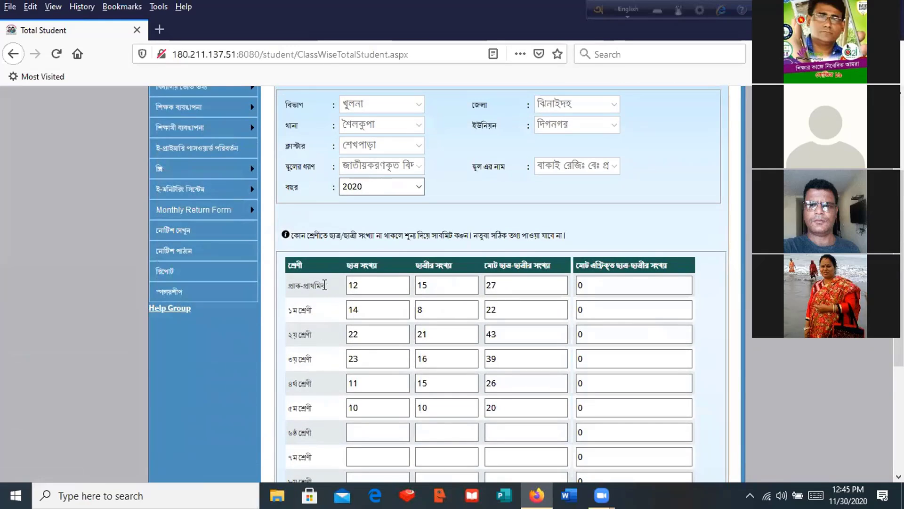
pyautogui.click(367, 284)
pyautogui.scroll(-3, 347, 345)
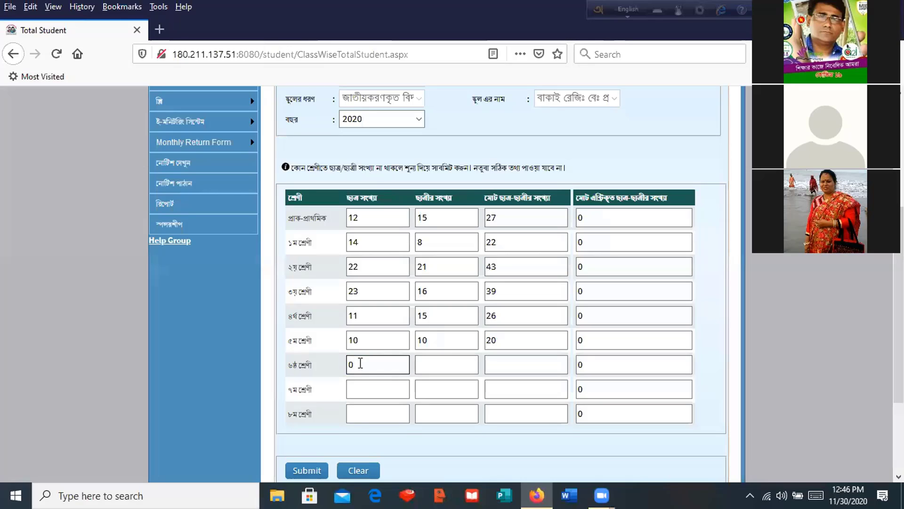
# Enter the class six girls count and submit the 2020 class-wise student counts.
pyautogui.click(430, 365)
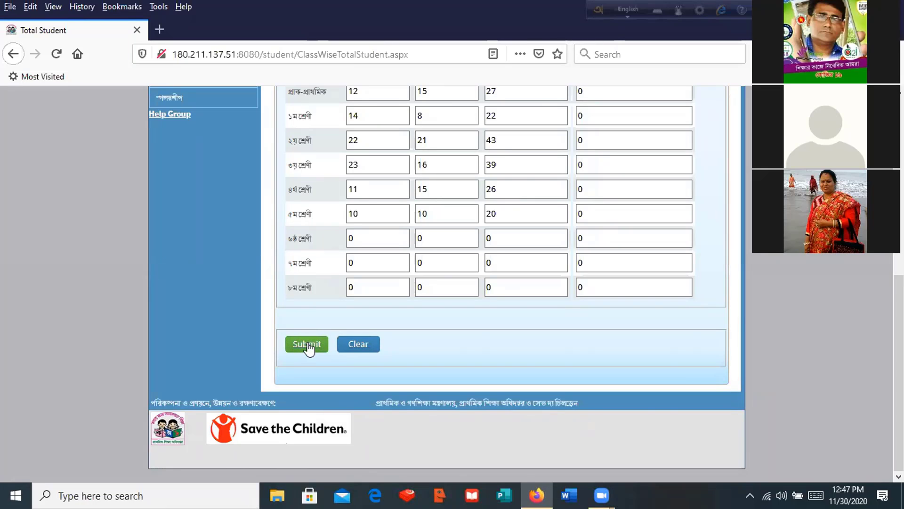
pyautogui.click(362, 244)
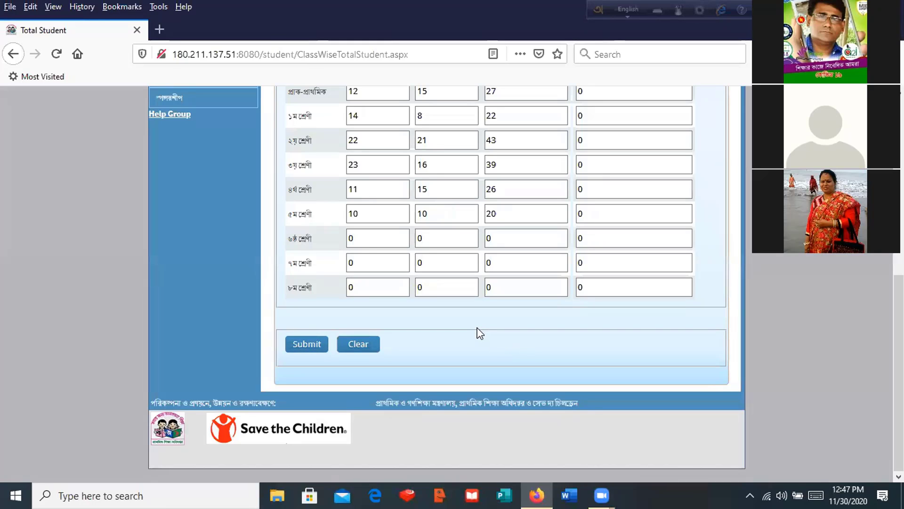
pyautogui.scroll(7, 479, 333)
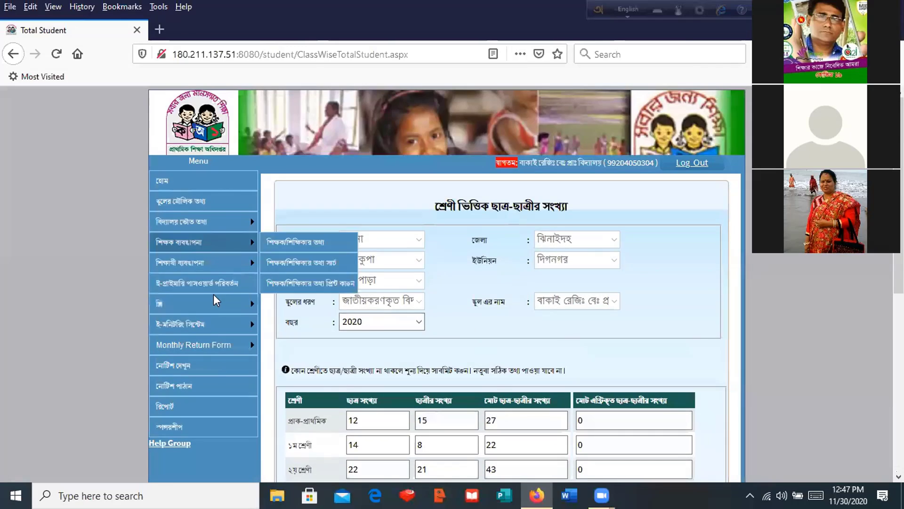
pyautogui.moveTo(195, 304)
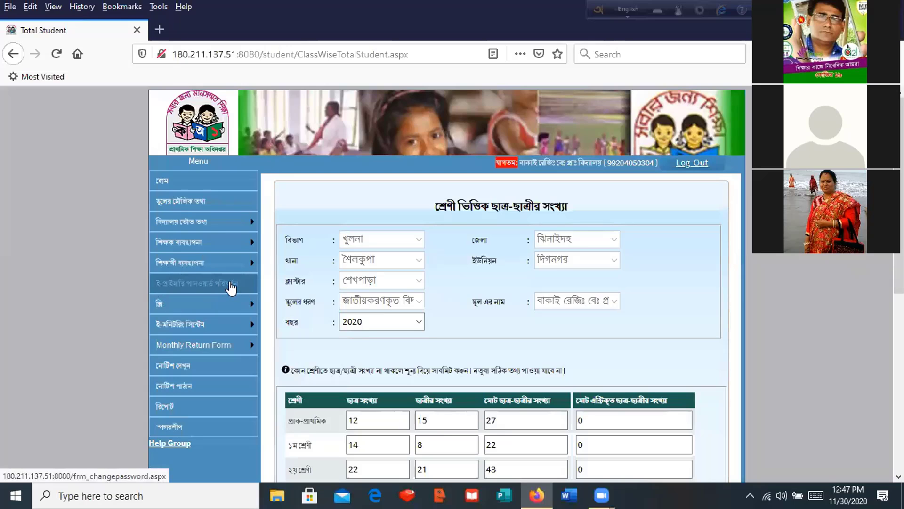
# Bring up the Password Change page and select its current and new password fields.
pyautogui.click(231, 287)
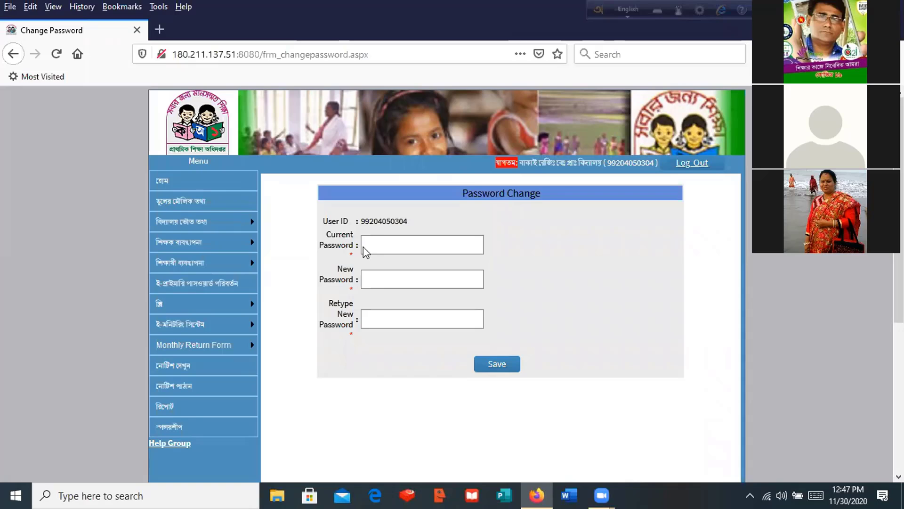
pyautogui.click(376, 243)
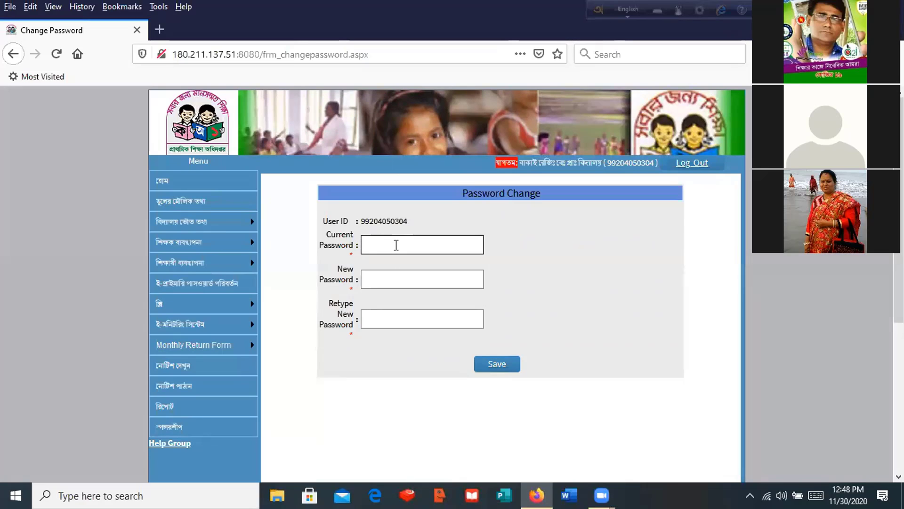
pyautogui.click(390, 281)
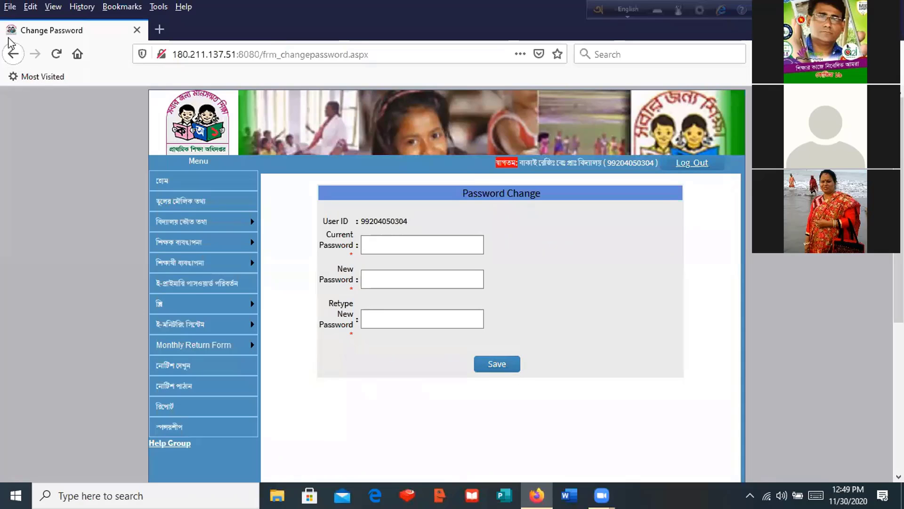
# Log out of the portal and close the Firefox window.
pyautogui.click(693, 166)
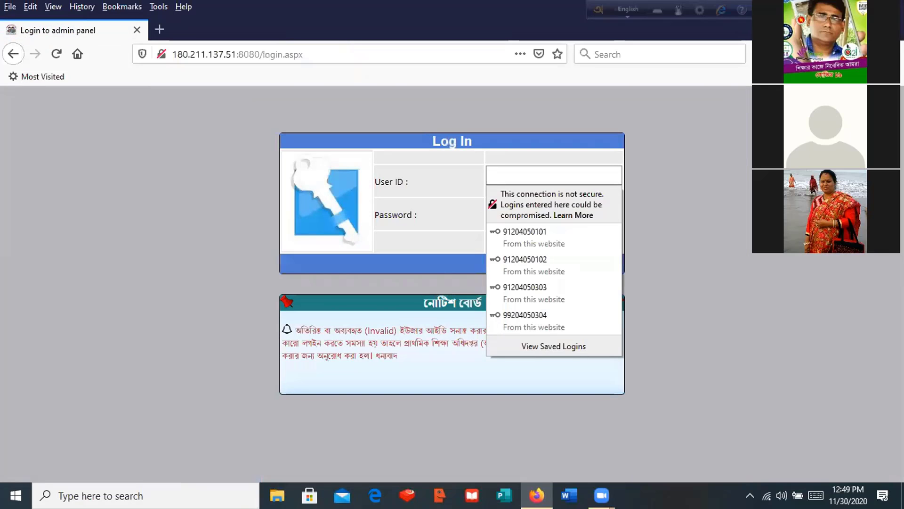
pyautogui.click(891, 9)
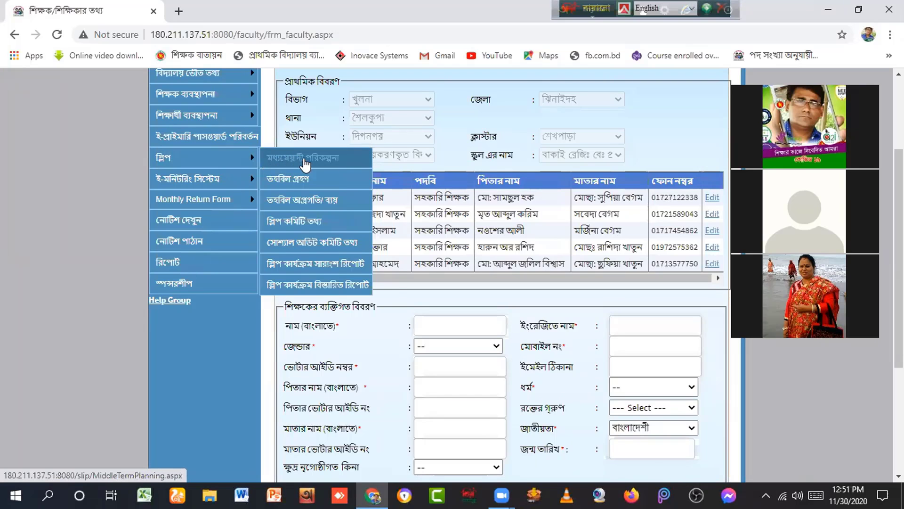
# Bring up the school problem identification and mid-term planning page from the Slip menu.
pyautogui.click(304, 160)
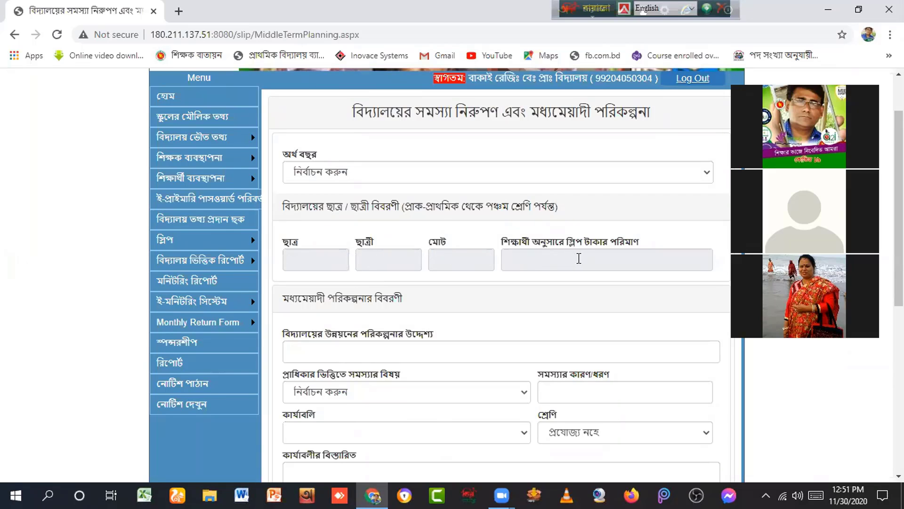
pyautogui.scroll(-1, 572, 259)
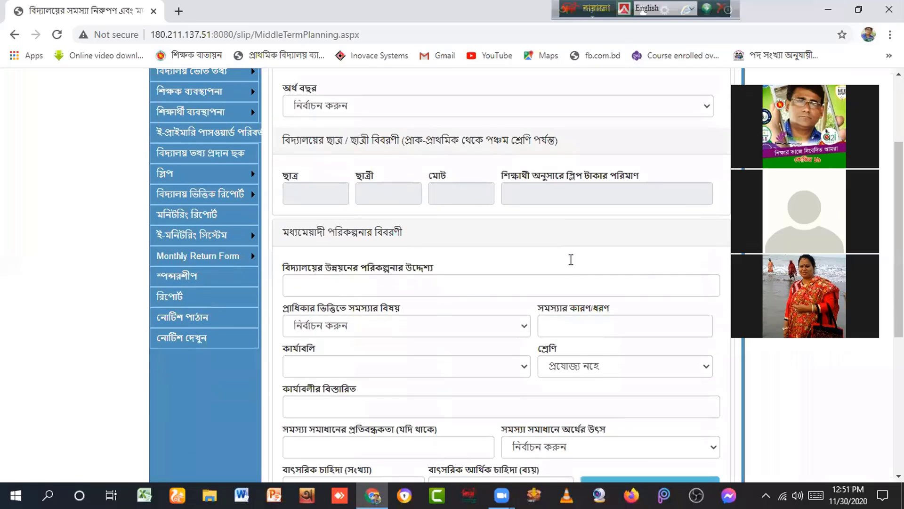
pyautogui.scroll(2, 571, 267)
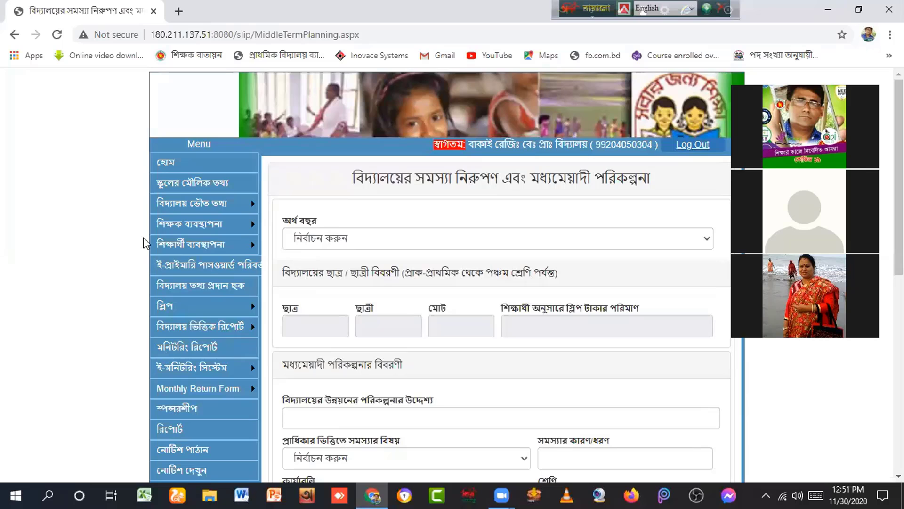
pyautogui.scroll(-2, 214, 285)
pyautogui.scroll(2, 204, 252)
pyautogui.moveTo(236, 228)
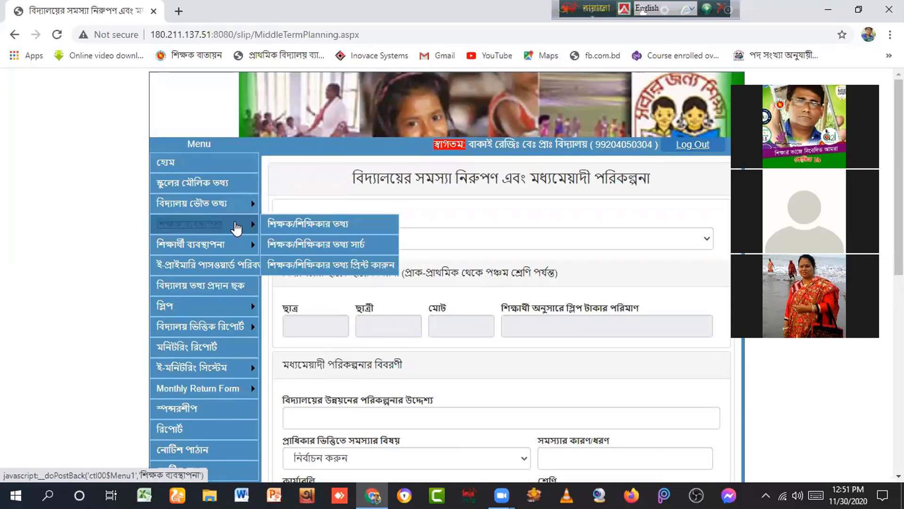
pyautogui.scroll(-3, 236, 228)
pyautogui.moveTo(214, 194)
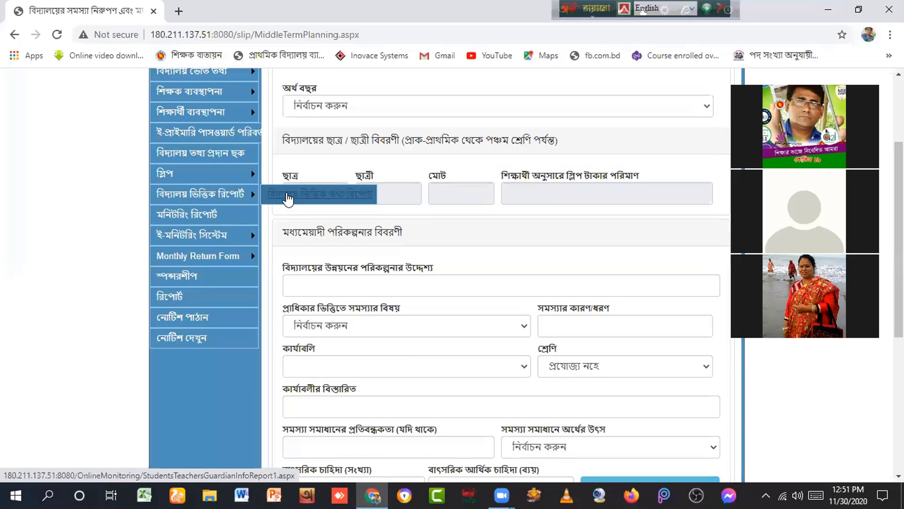
pyautogui.click(287, 193)
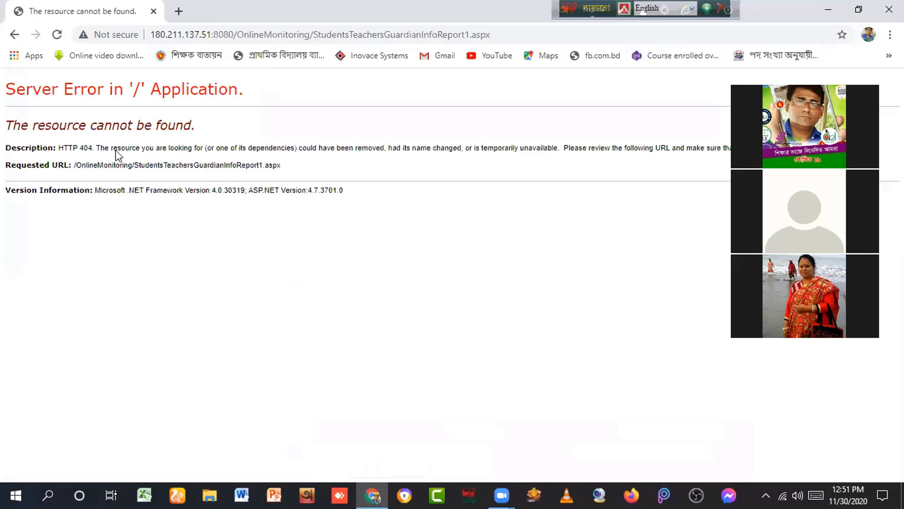
pyautogui.click(15, 35)
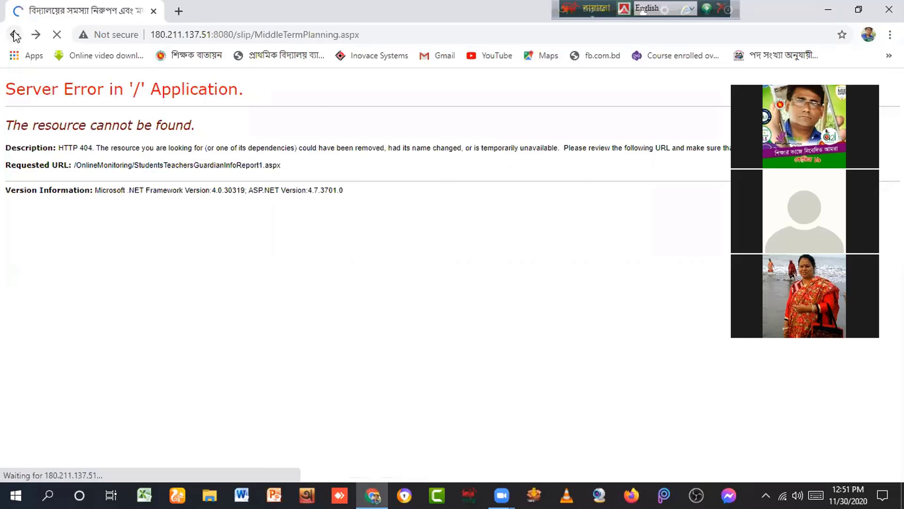
pyautogui.moveTo(197, 242)
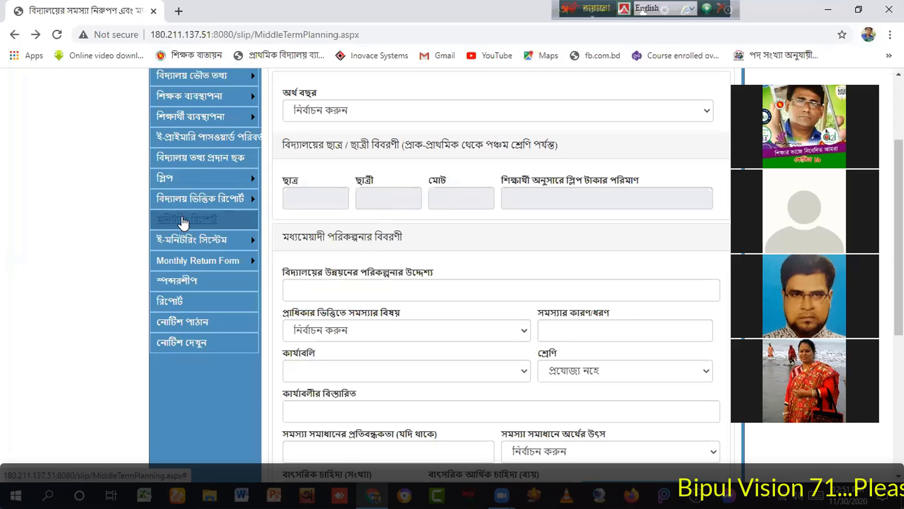
pyautogui.click(184, 222)
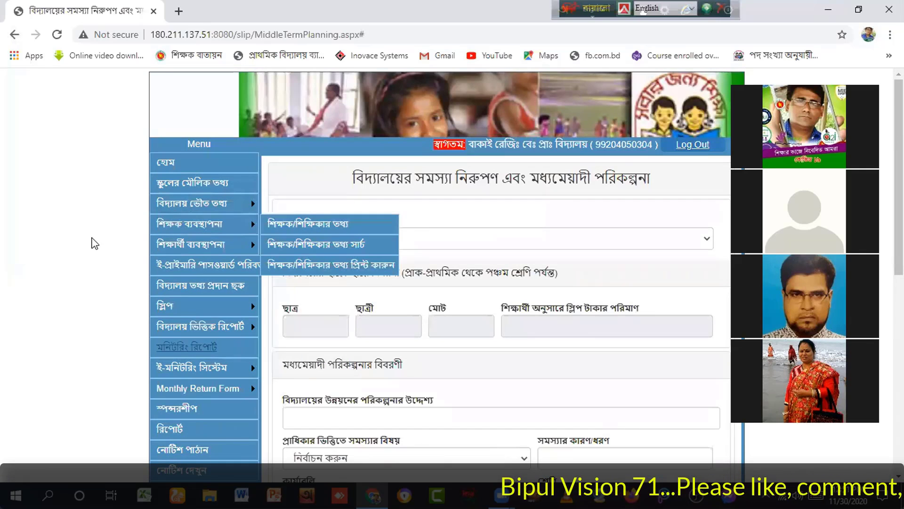
pyautogui.moveTo(161, 249)
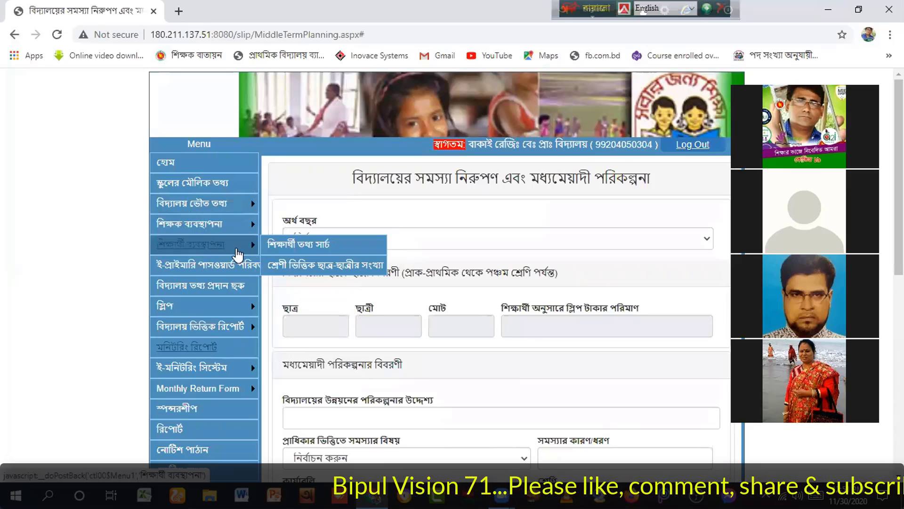
pyautogui.moveTo(202, 233)
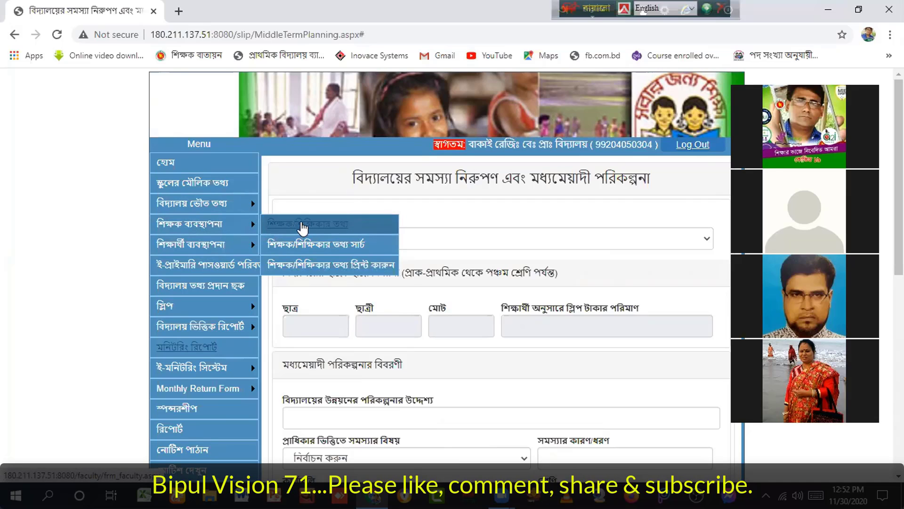
# Bring up the teacher information search page and review its 7 teachers found.
pyautogui.click(310, 244)
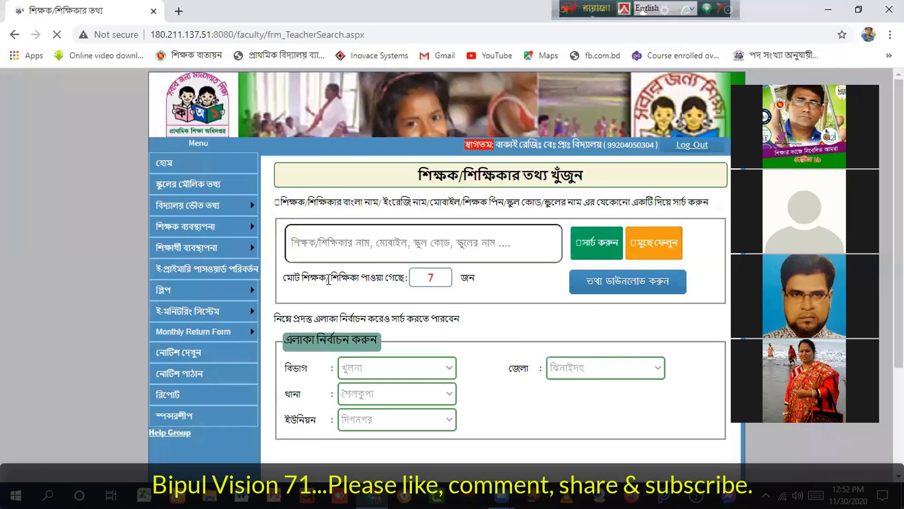
pyautogui.scroll(-7, 424, 268)
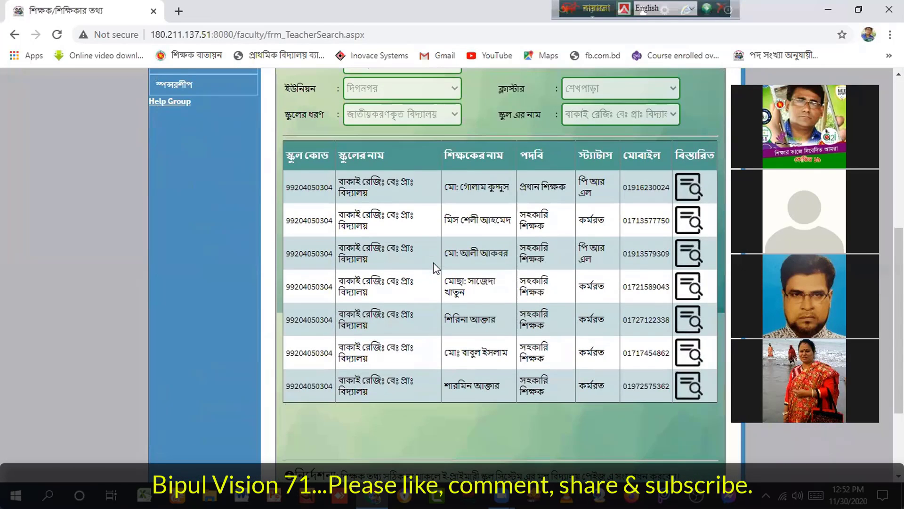
pyautogui.scroll(4, 433, 262)
pyautogui.scroll(2, 374, 235)
pyautogui.scroll(-2, 374, 235)
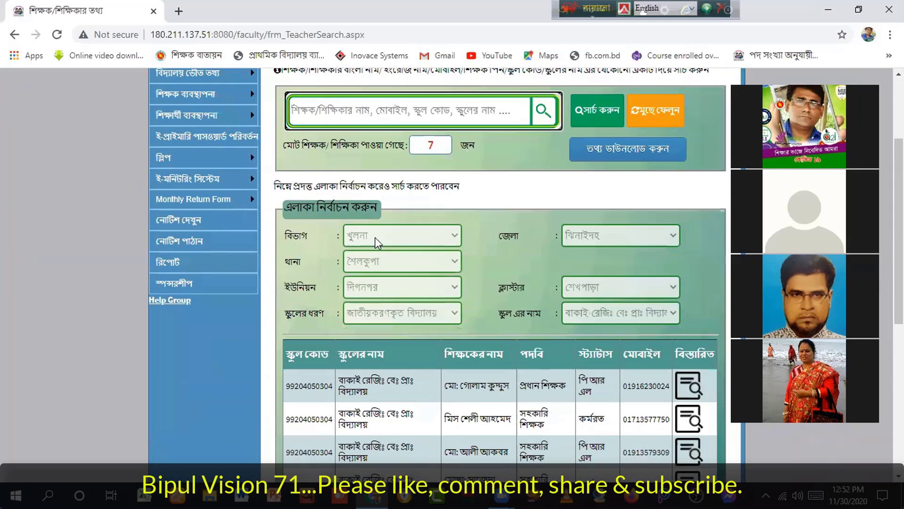
pyautogui.scroll(3, 513, 345)
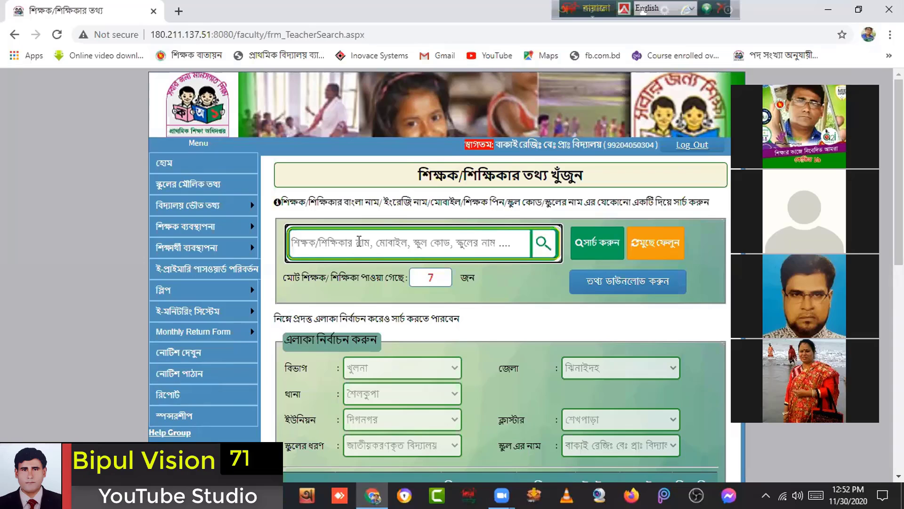
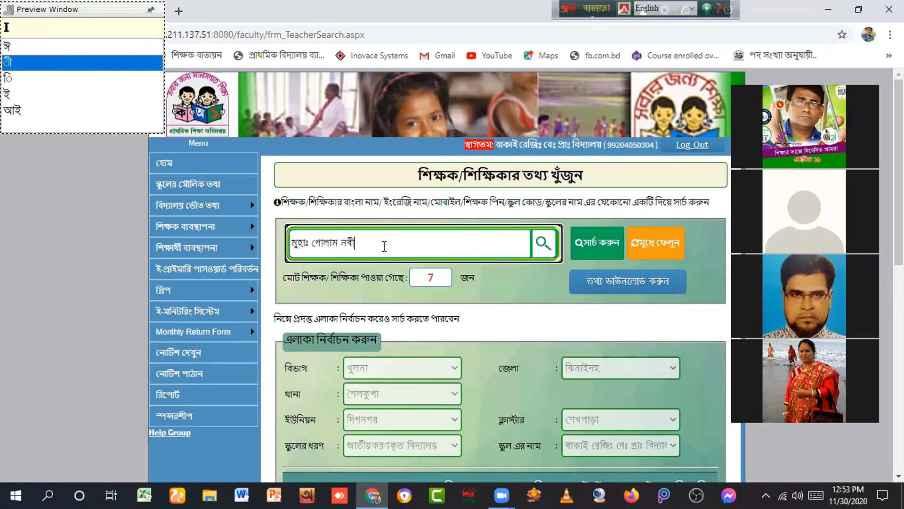
pyautogui.click(598, 244)
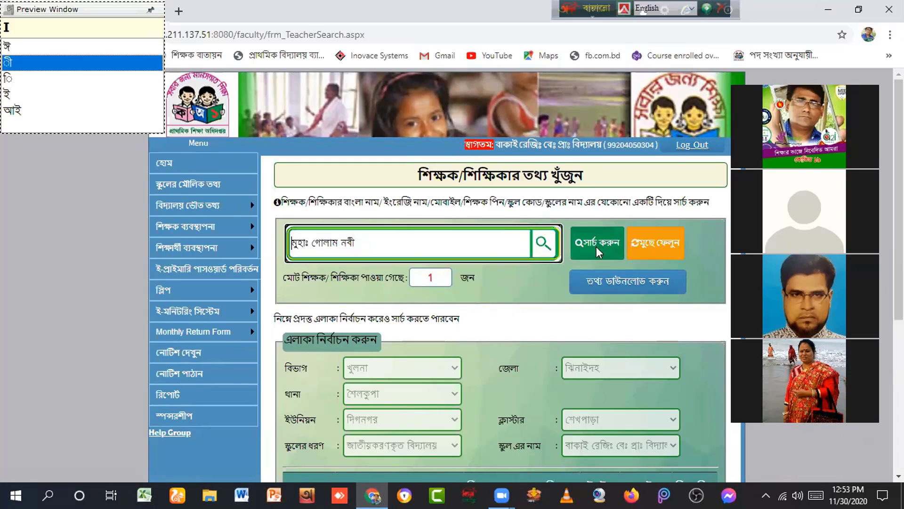
pyautogui.scroll(-4, 592, 259)
pyautogui.scroll(-2, 591, 262)
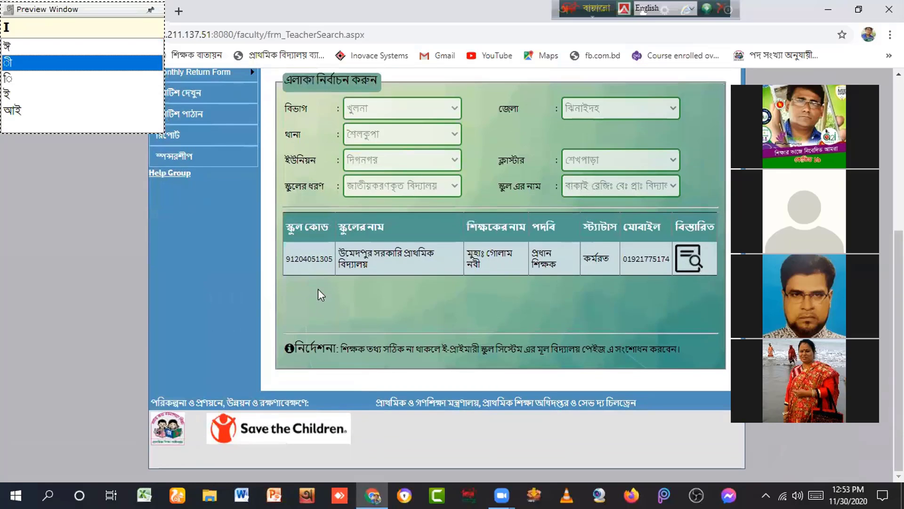
pyautogui.scroll(5, 537, 294)
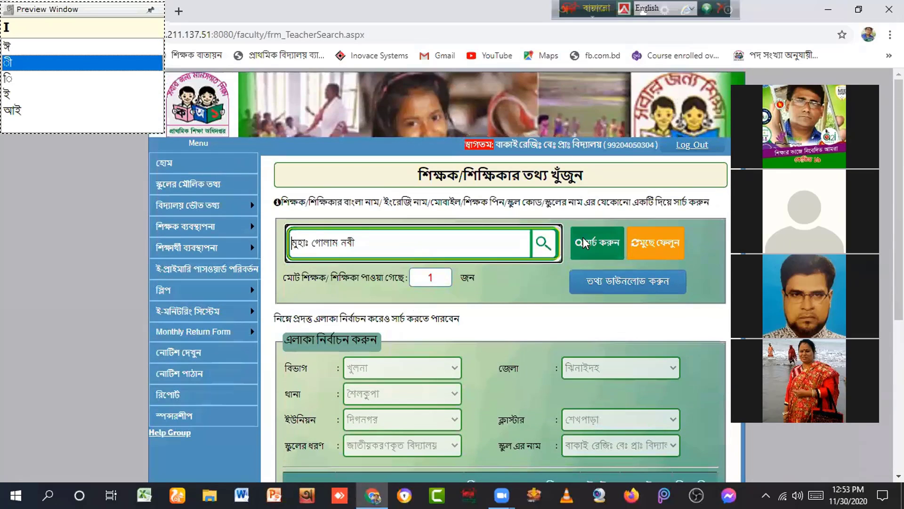
pyautogui.scroll(-3, 537, 295)
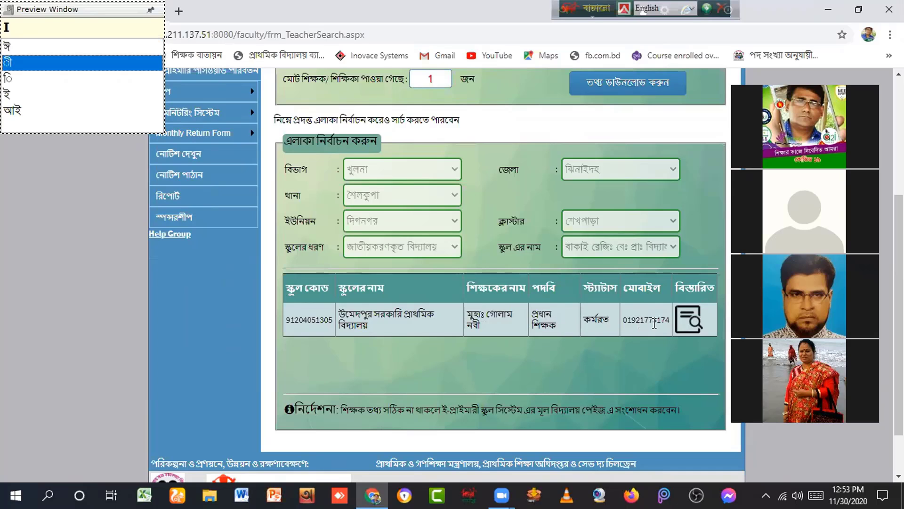
pyautogui.scroll(1, 603, 318)
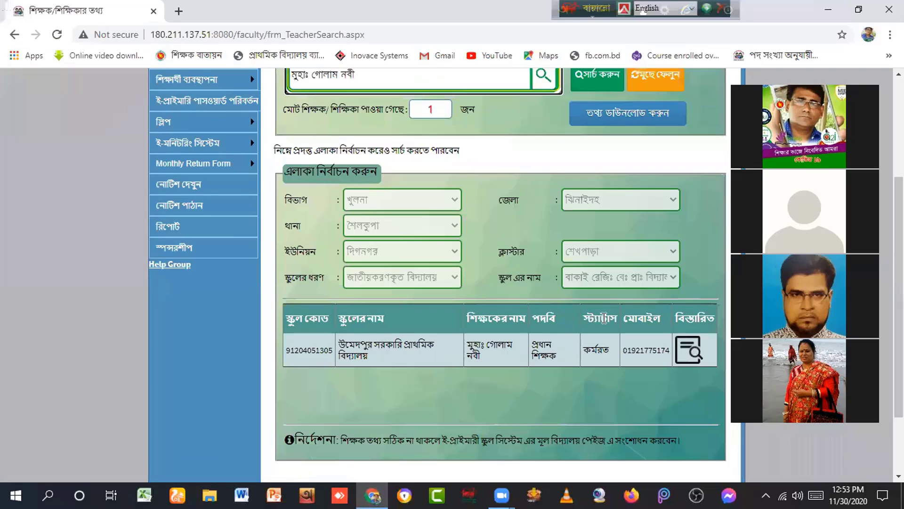
pyautogui.scroll(2, 573, 328)
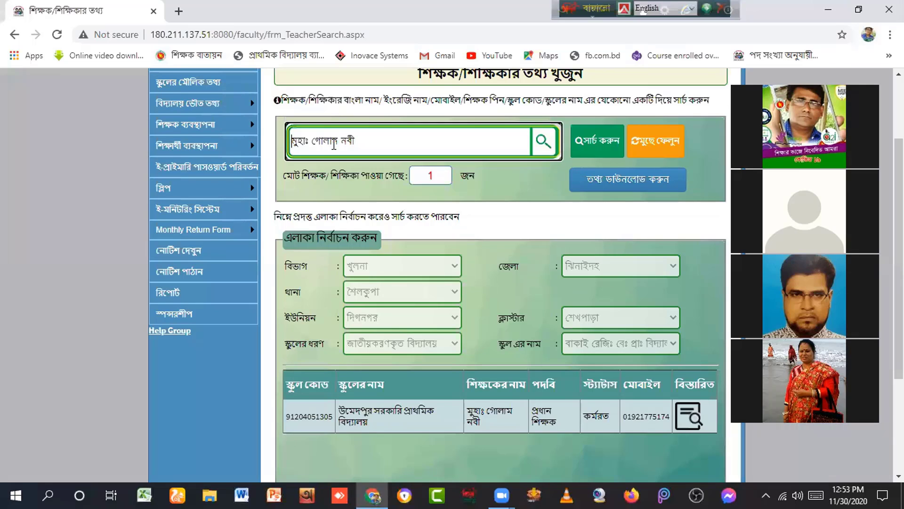
pyautogui.scroll(-3, 526, 276)
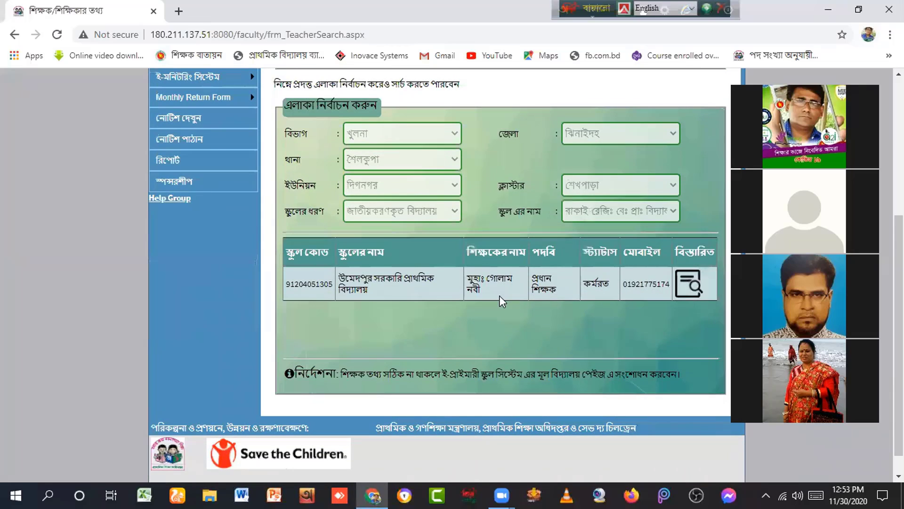
pyautogui.scroll(5, 565, 292)
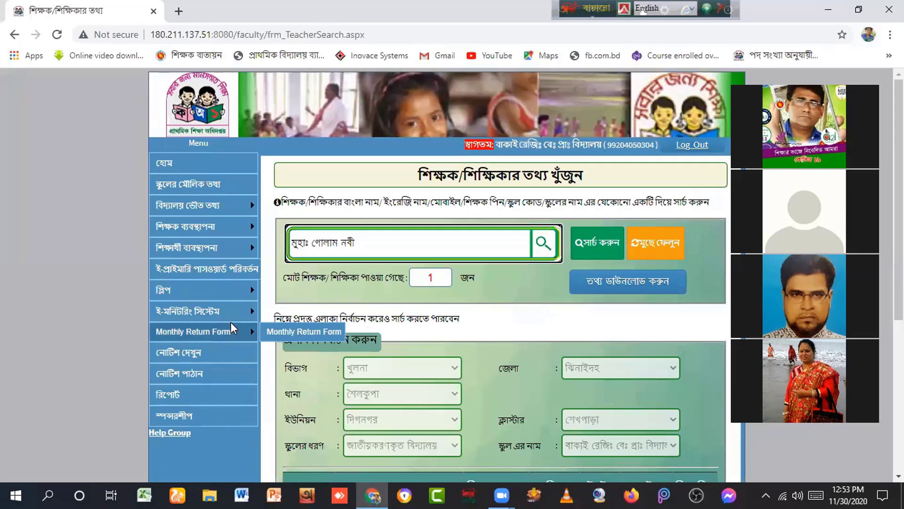
pyautogui.moveTo(231, 322)
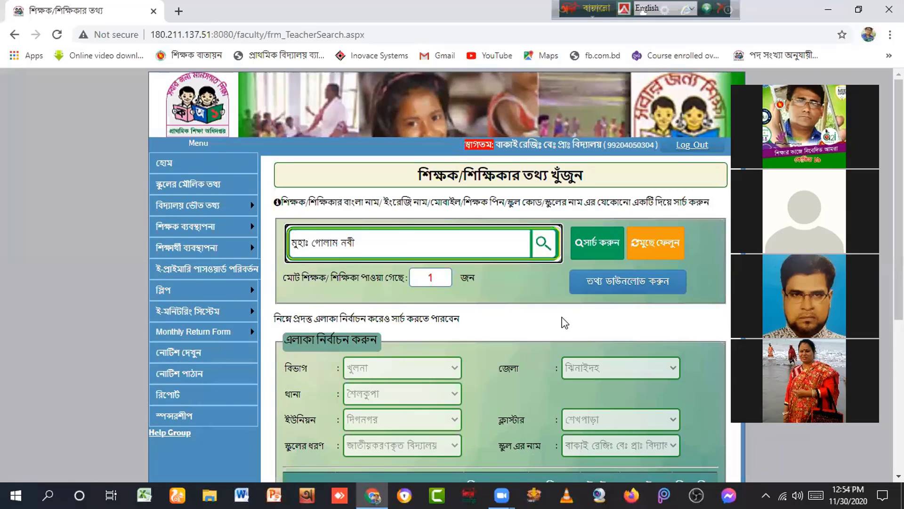
pyautogui.scroll(-1, 564, 323)
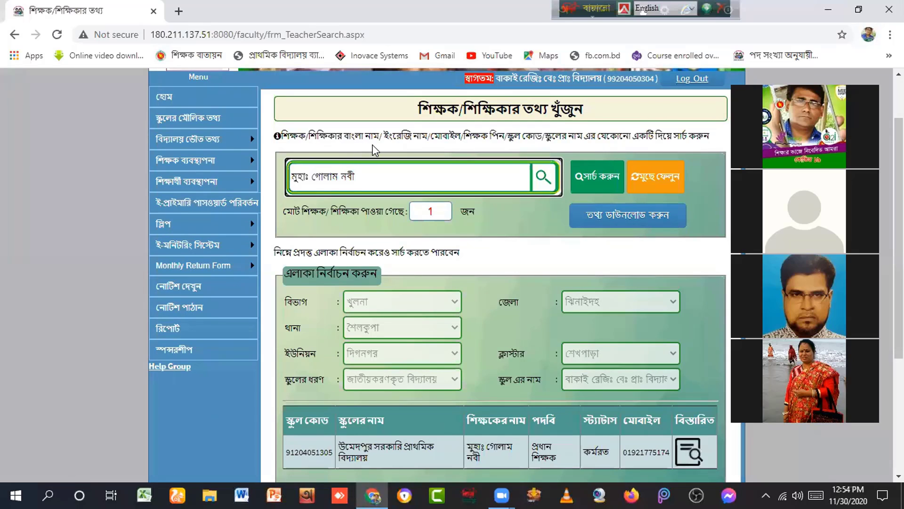
pyautogui.click(593, 10)
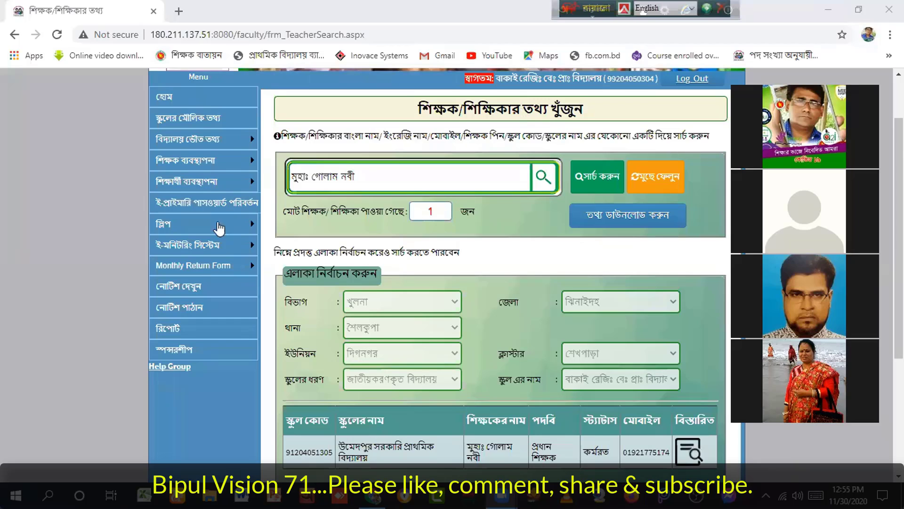
# Clear the teacher search results and go to the Monthly Return Form's teacher information section.
pyautogui.scroll(-1, 217, 226)
pyautogui.moveTo(195, 181)
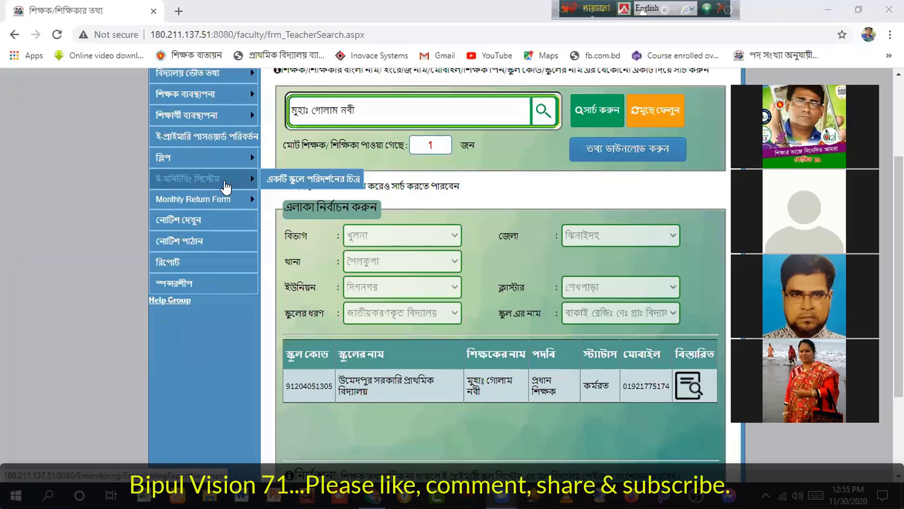
pyautogui.click(193, 202)
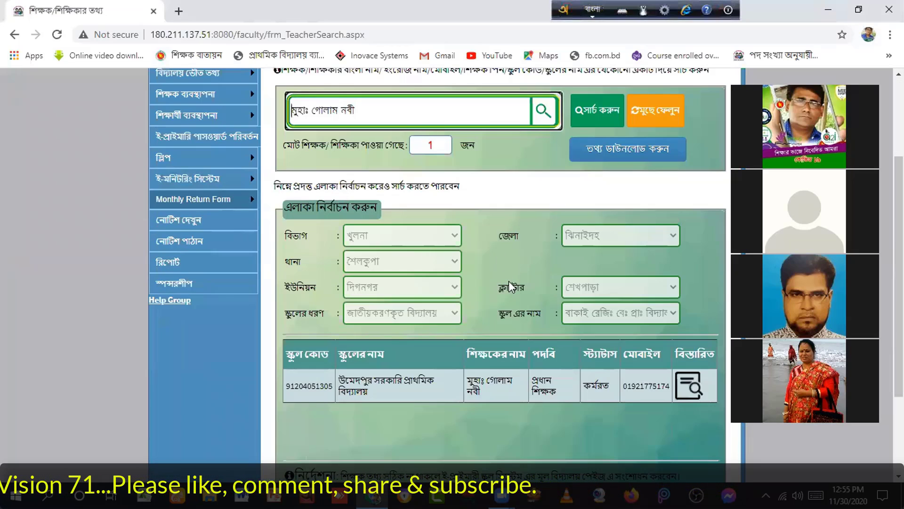
pyautogui.scroll(-1, 509, 283)
pyautogui.scroll(2, 500, 282)
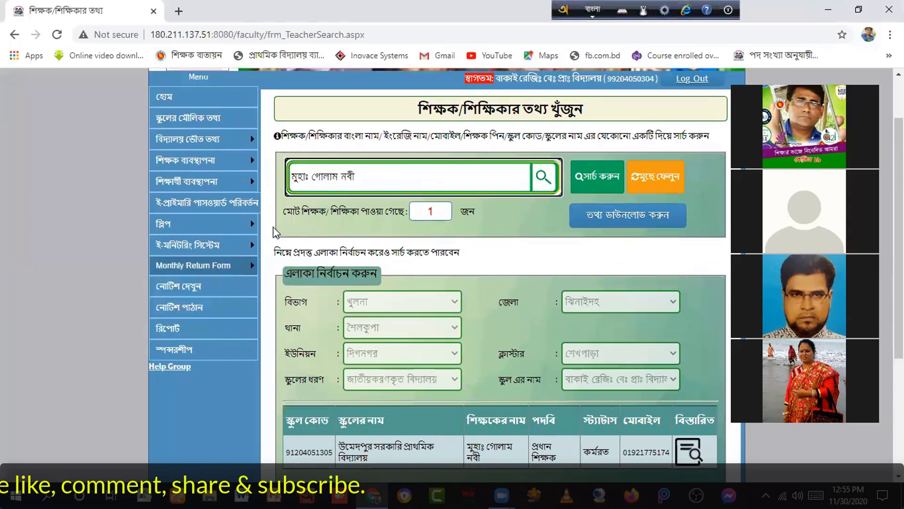
pyautogui.click(648, 176)
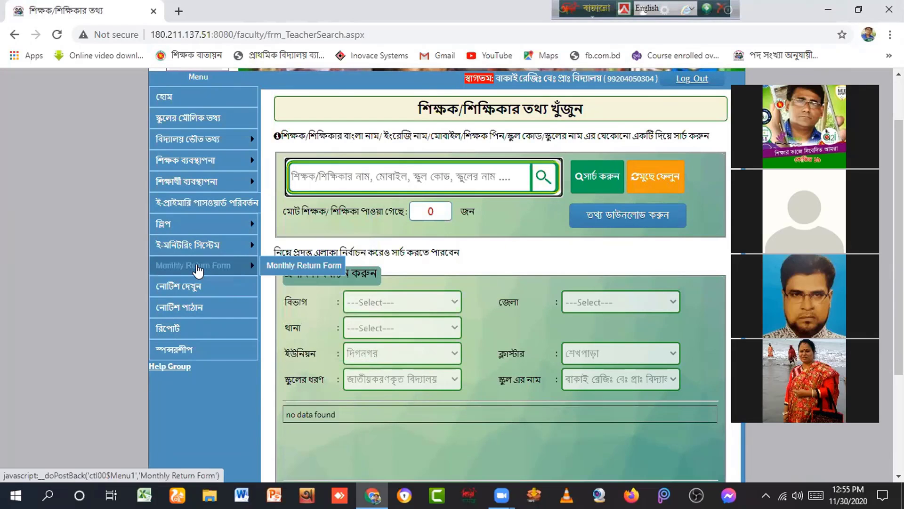
pyautogui.click(291, 263)
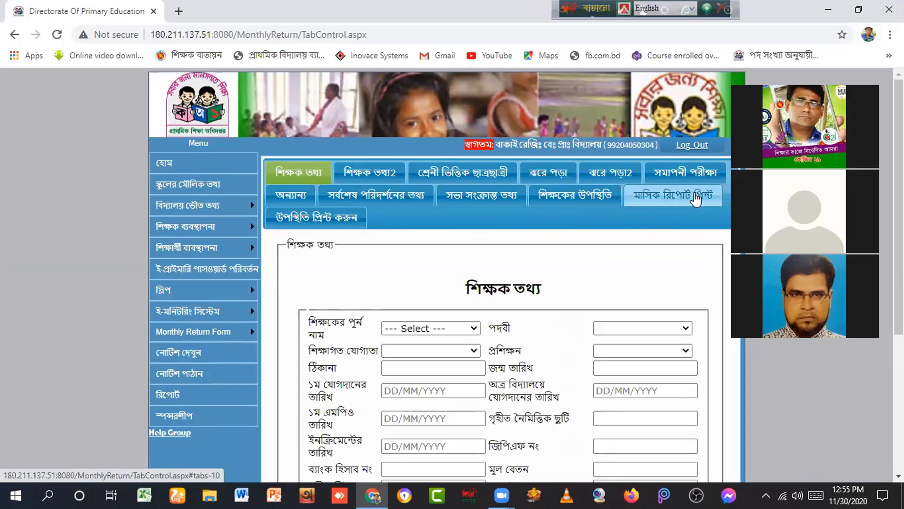
# Load a chosen teacher into the monthly return form and save the record.
pyautogui.moveTo(293, 231)
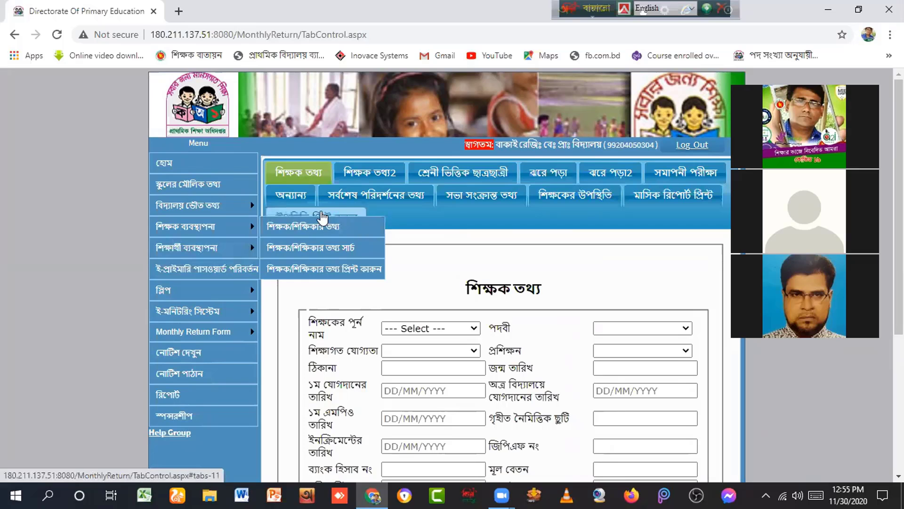
pyautogui.scroll(-3, 374, 247)
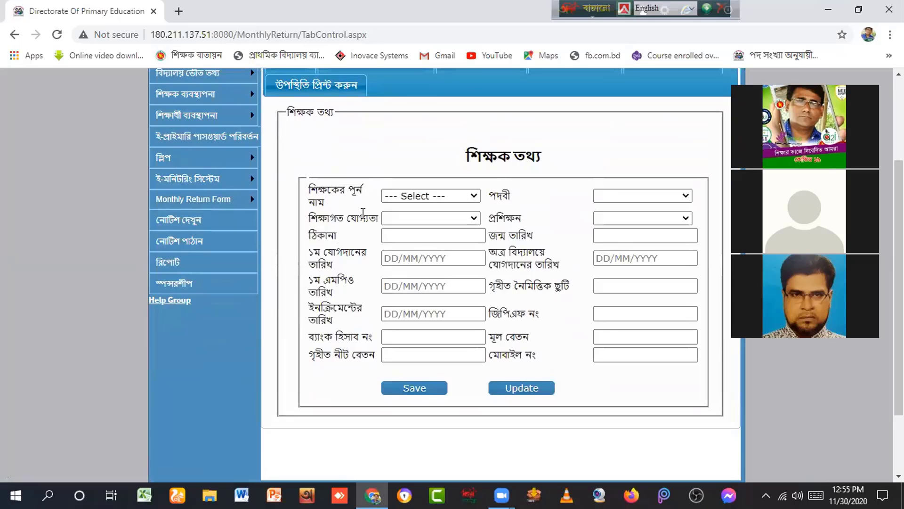
pyautogui.click(475, 198)
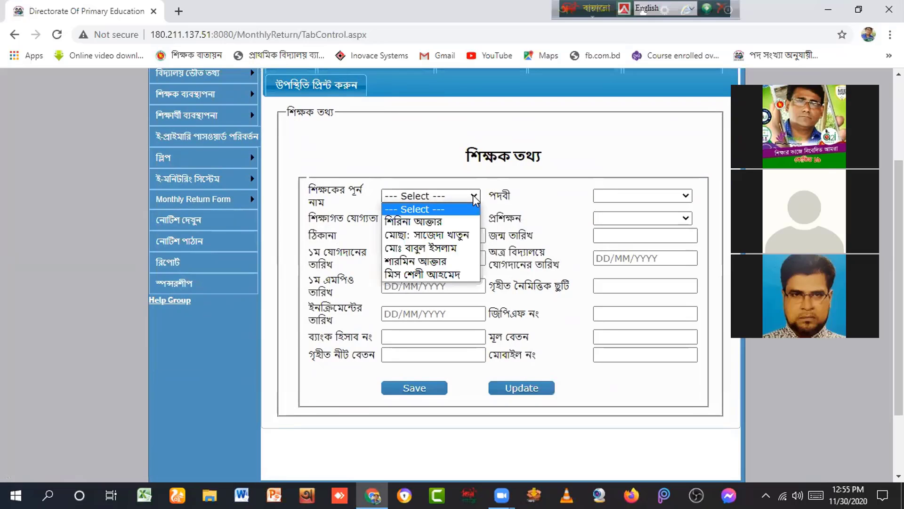
pyautogui.click(432, 221)
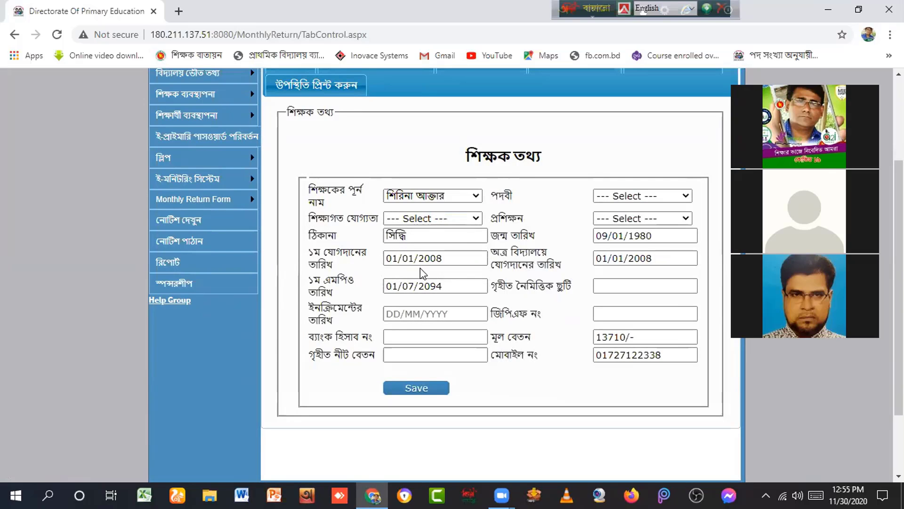
pyautogui.click(387, 313)
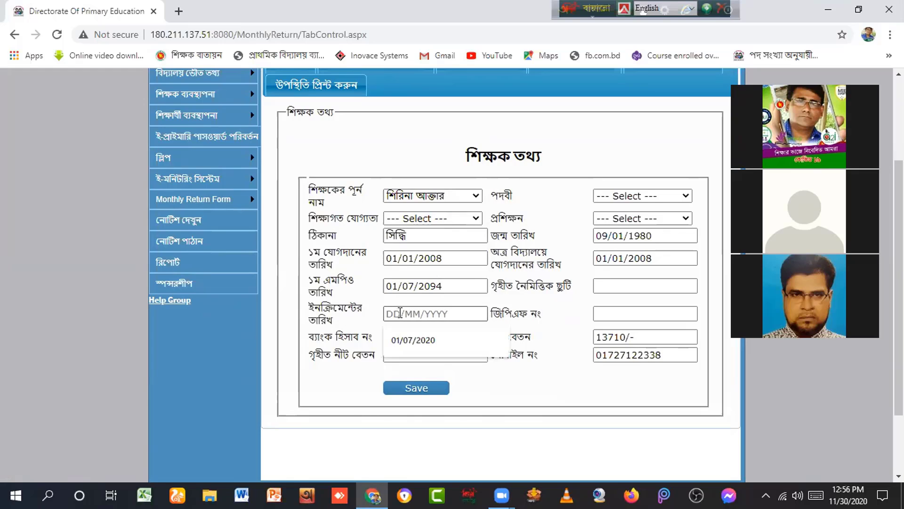
pyautogui.click(570, 396)
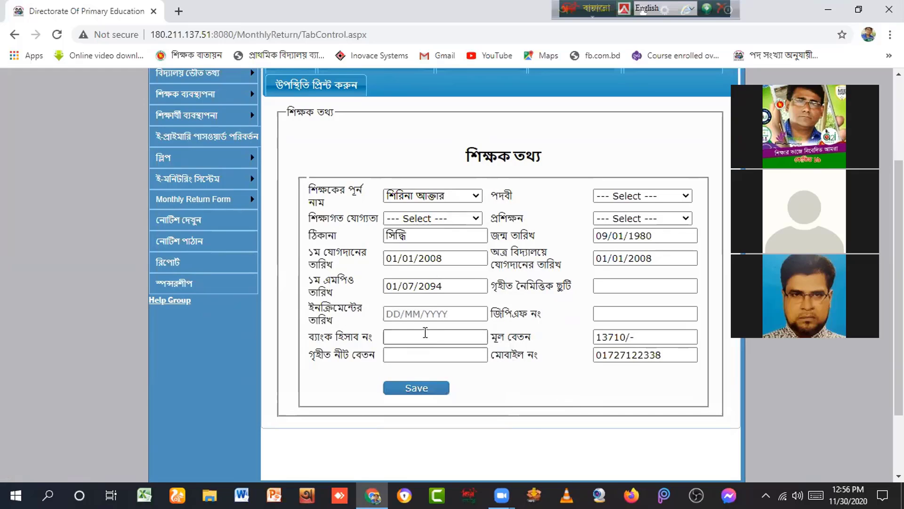
pyautogui.click(397, 339)
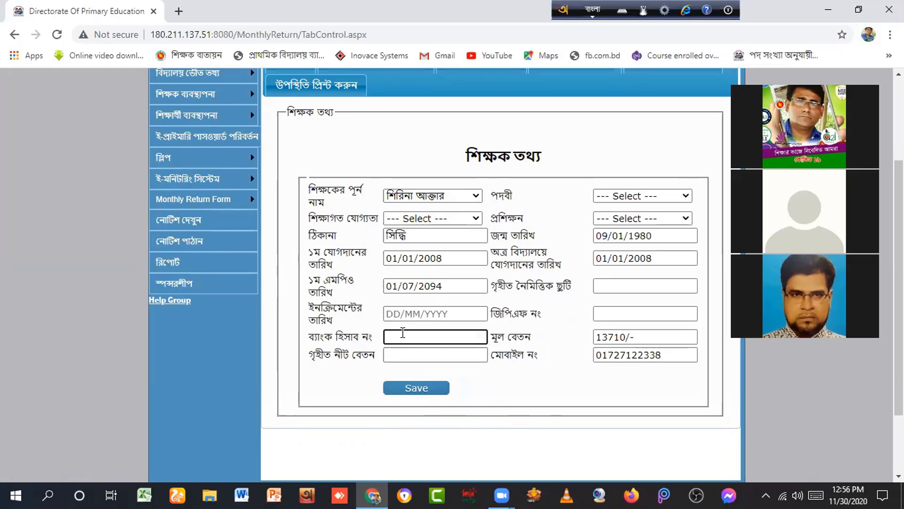
pyautogui.click(403, 334)
pyautogui.click(487, 378)
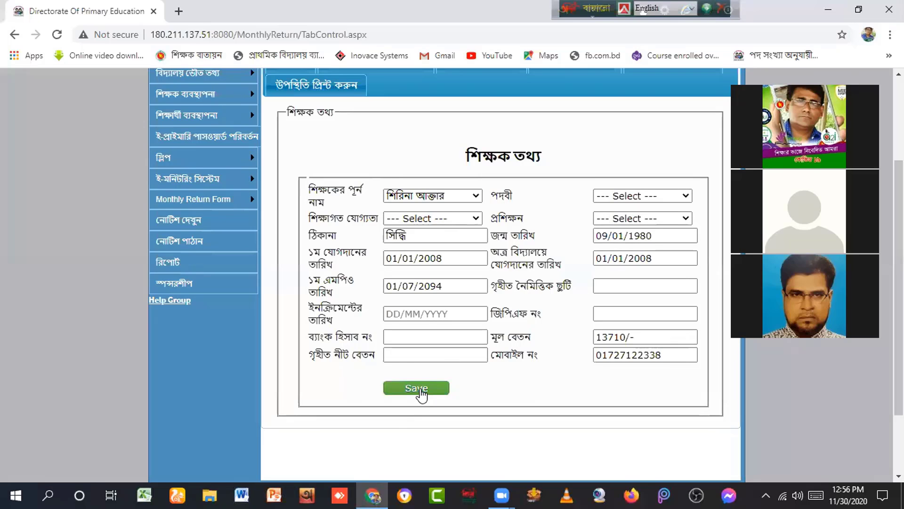
pyautogui.click(417, 388)
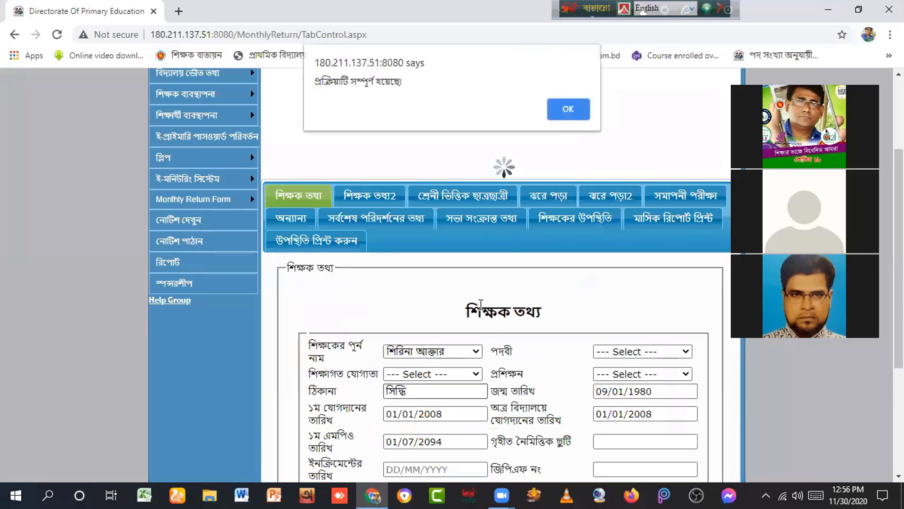
pyautogui.click(570, 110)
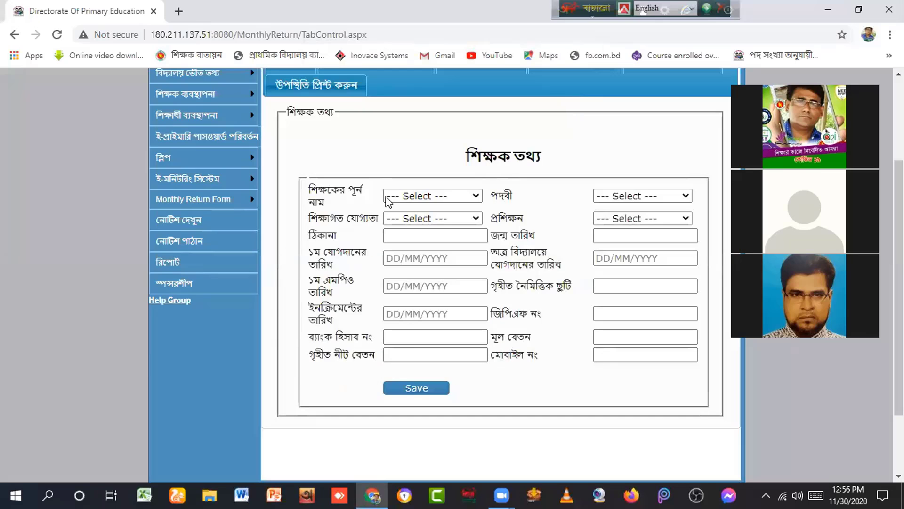
# Go to the e-Monitoring school inspection page, showing No Data Found for November 2020.
pyautogui.scroll(-2, 203, 296)
pyautogui.scroll(1, 208, 201)
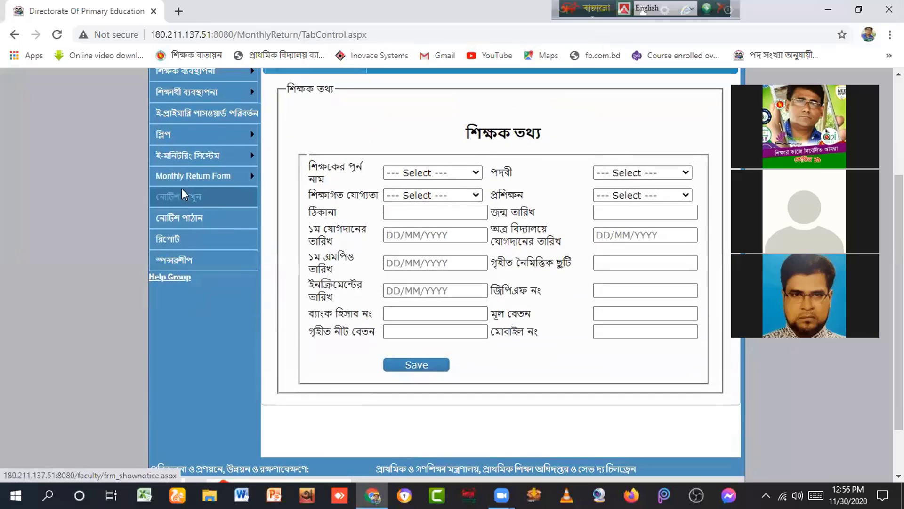
pyautogui.click(177, 238)
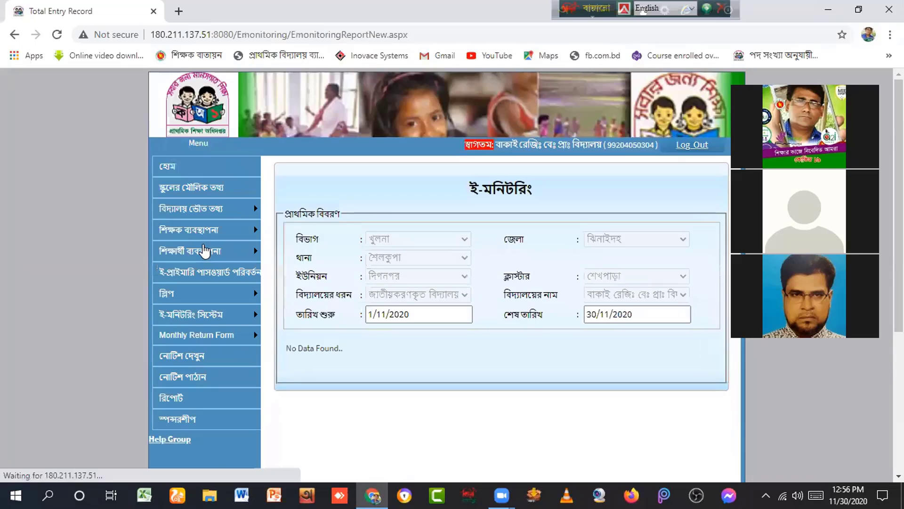
pyautogui.click(407, 315)
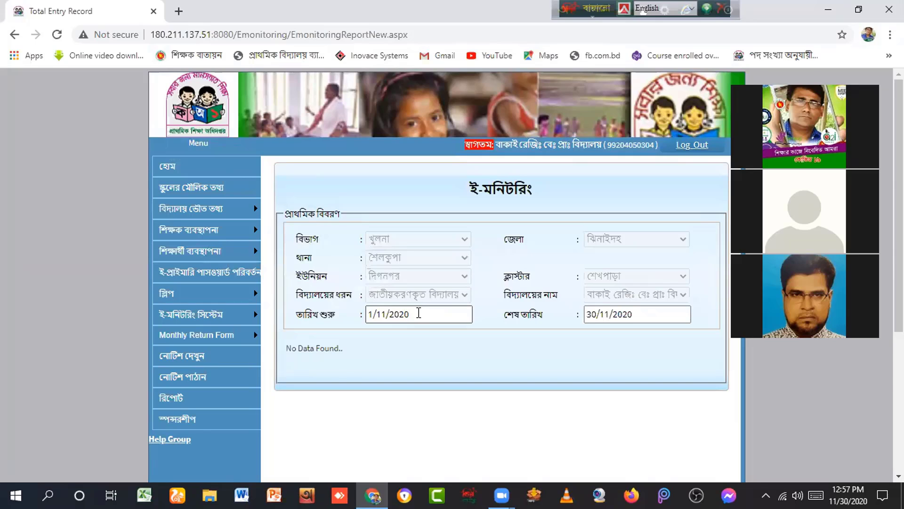
pyautogui.click(418, 313)
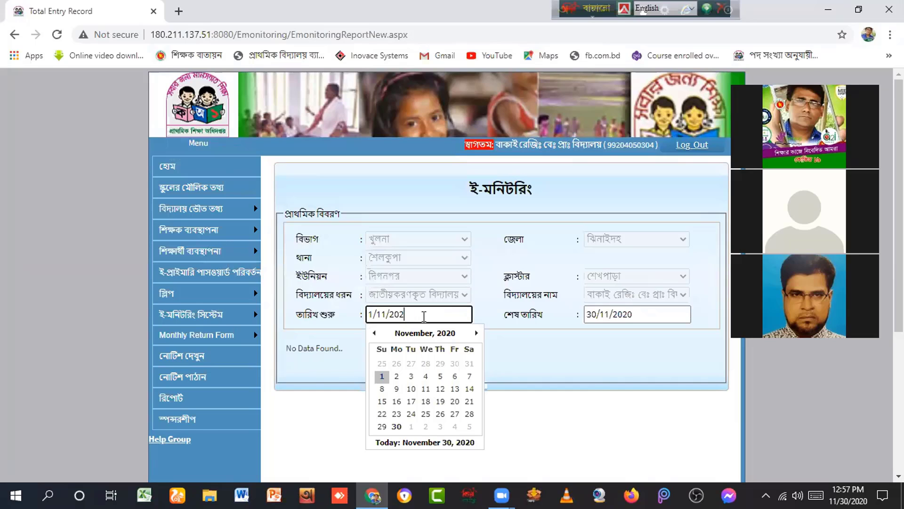
pyautogui.press('BackSpace')
pyautogui.write('19')
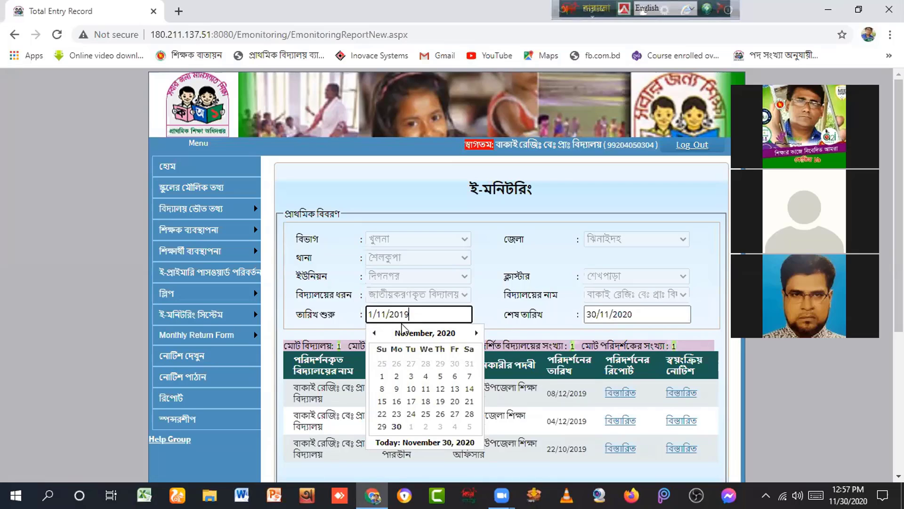
pyautogui.click(500, 419)
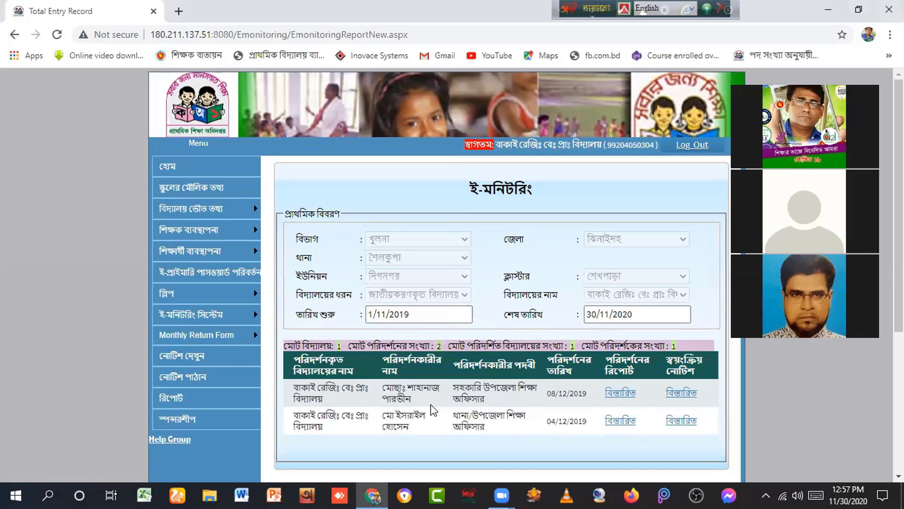
pyautogui.scroll(-3, 461, 375)
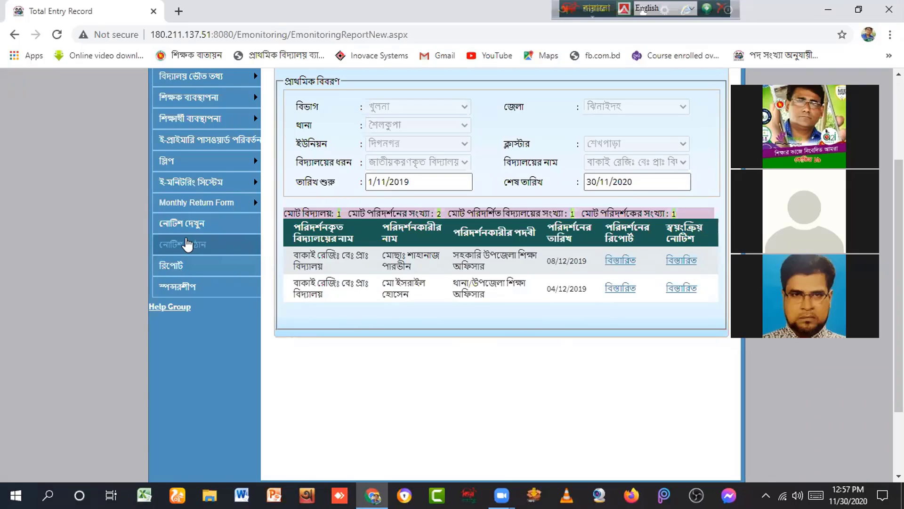
pyautogui.moveTo(186, 192)
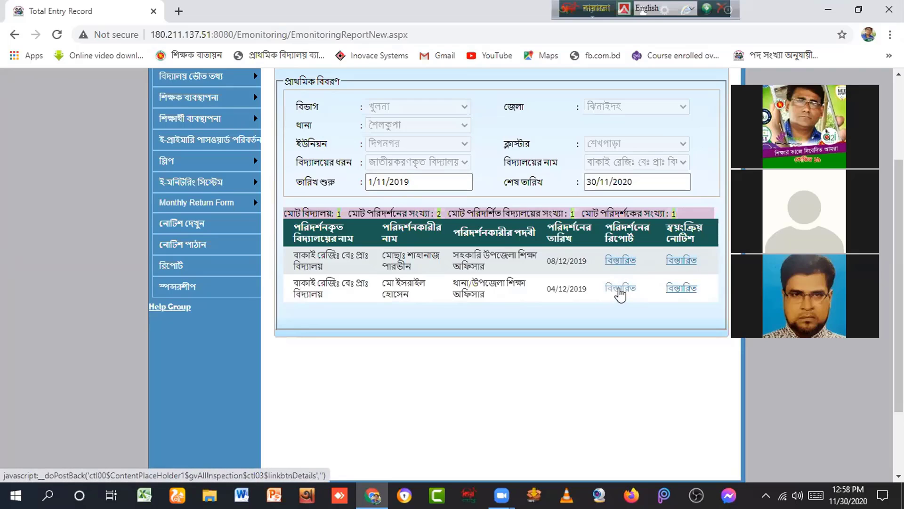
# View the detailed inspection report for the 04/12/2019 visit from top to bottom.
pyautogui.click(619, 289)
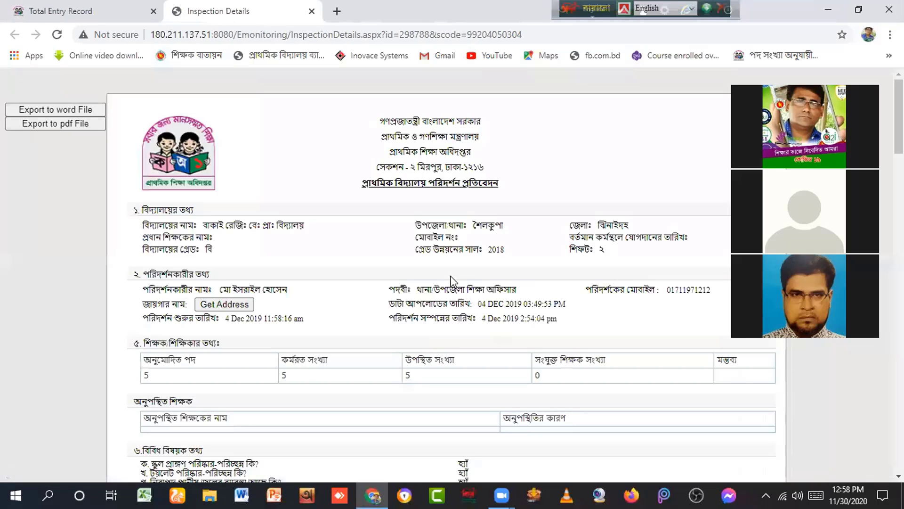
pyautogui.scroll(-2, 429, 282)
pyautogui.scroll(1, 429, 281)
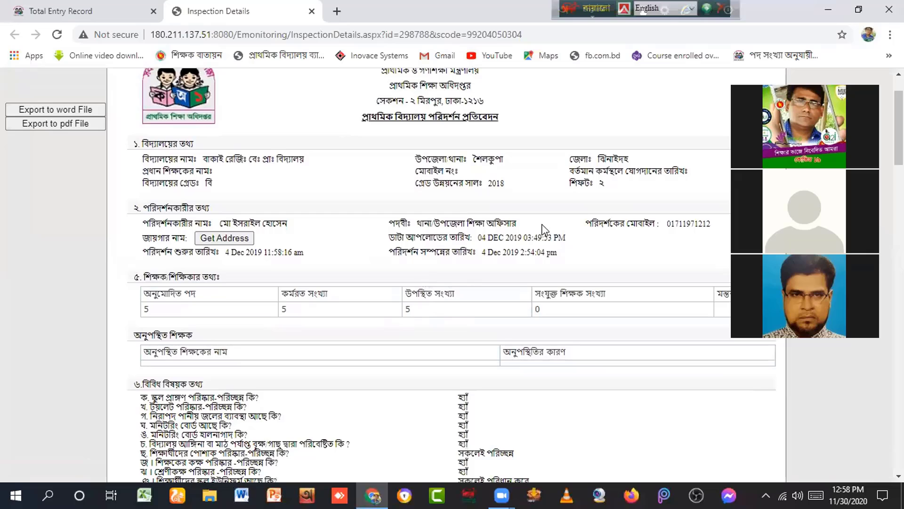
pyautogui.scroll(-3, 380, 194)
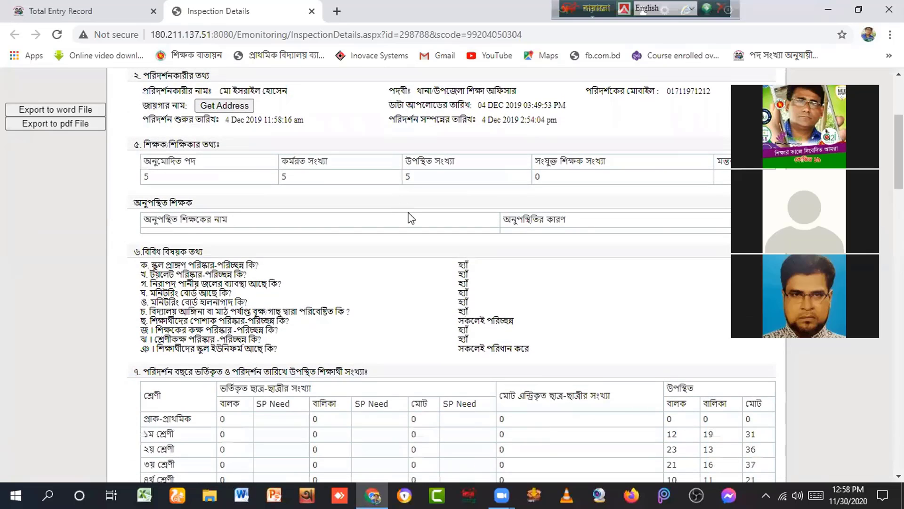
pyautogui.scroll(-2, 410, 217)
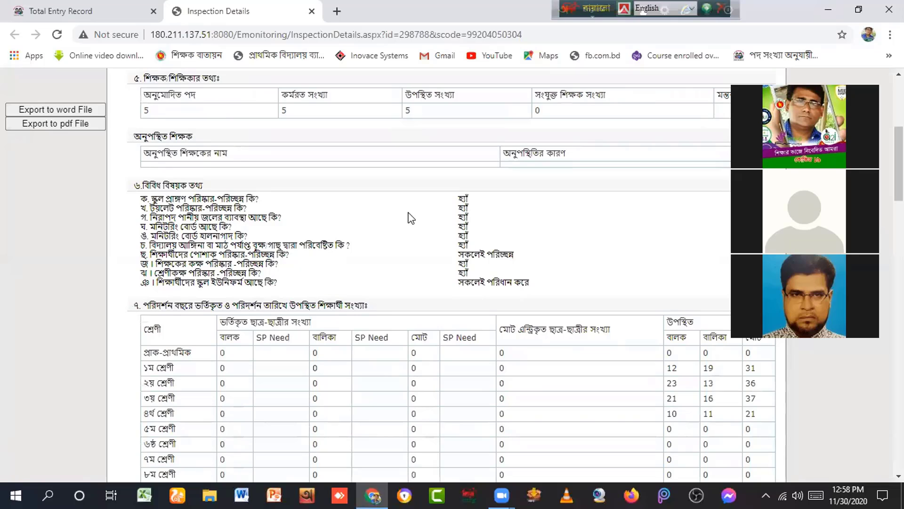
pyautogui.scroll(-4, 411, 218)
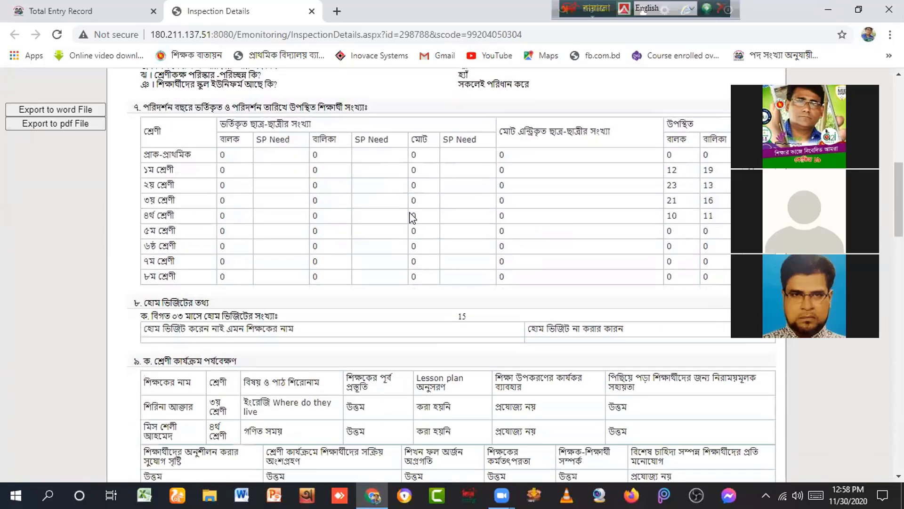
pyautogui.scroll(-8, 409, 214)
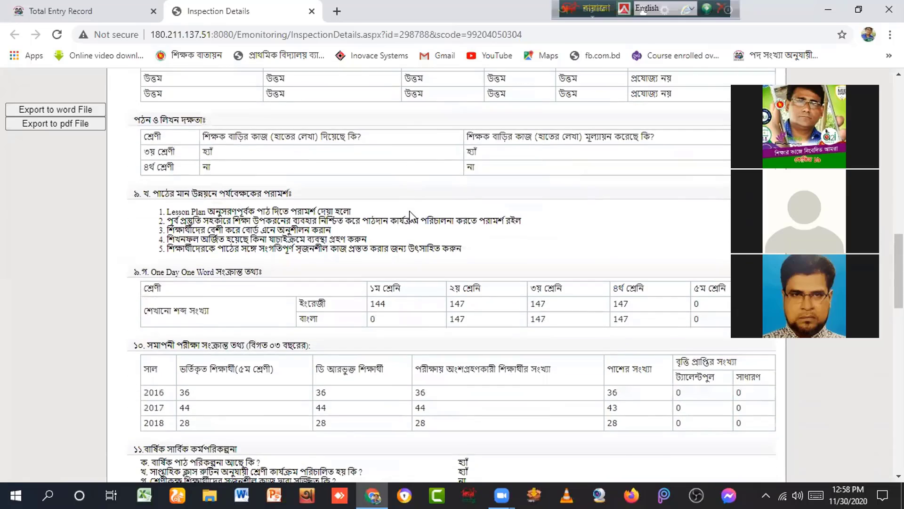
pyautogui.scroll(-10, 409, 211)
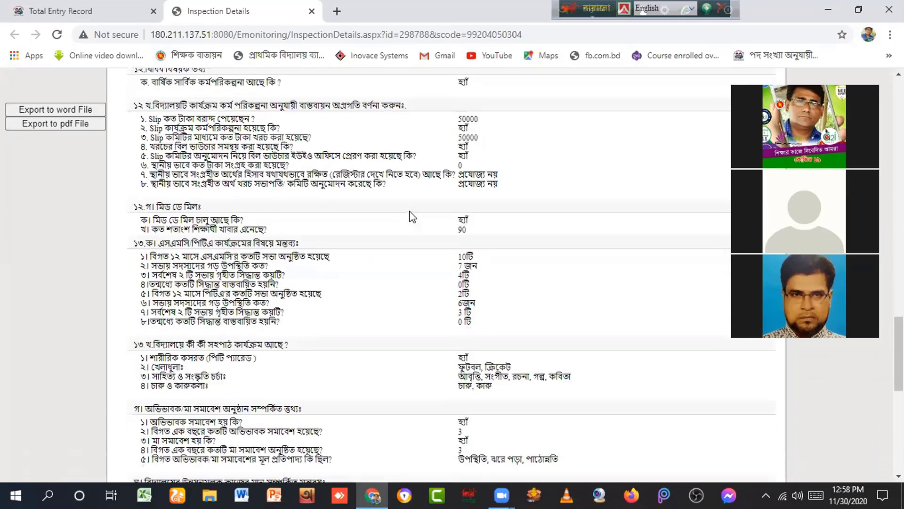
pyautogui.scroll(-10, 412, 217)
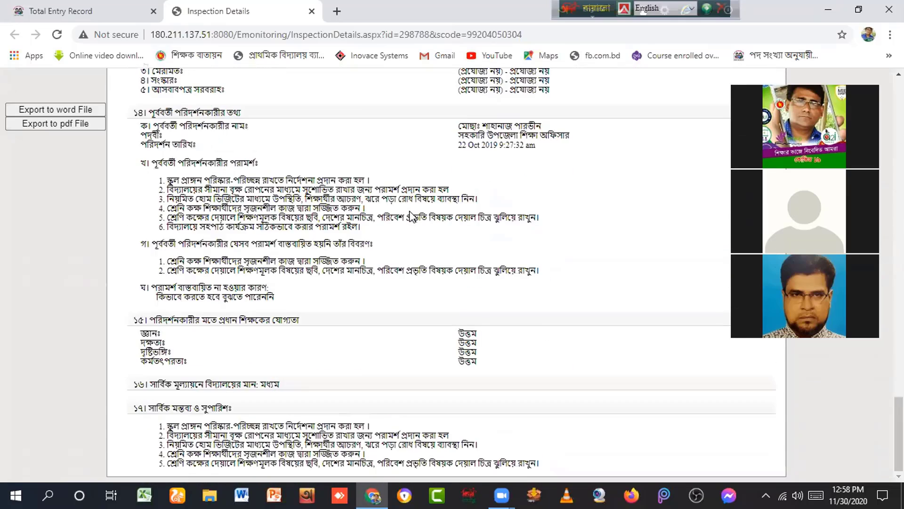
pyautogui.scroll(5, 411, 216)
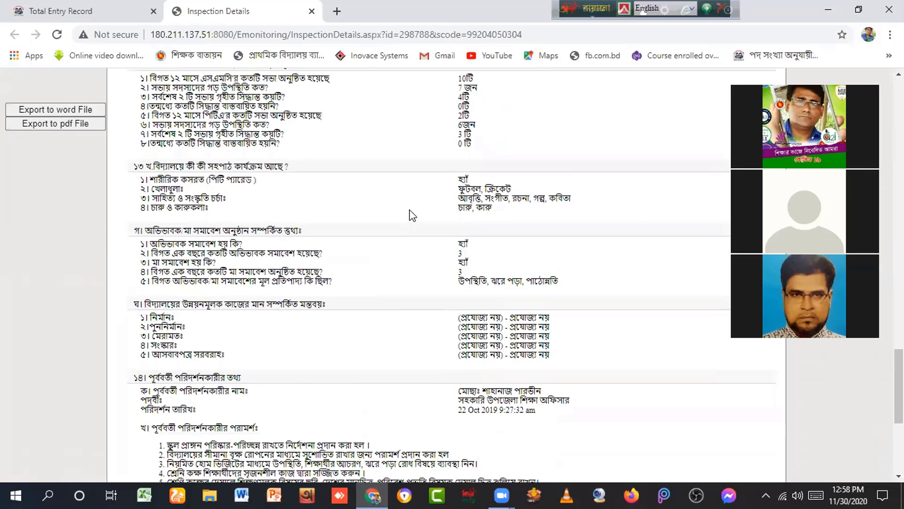
pyautogui.scroll(20, 413, 216)
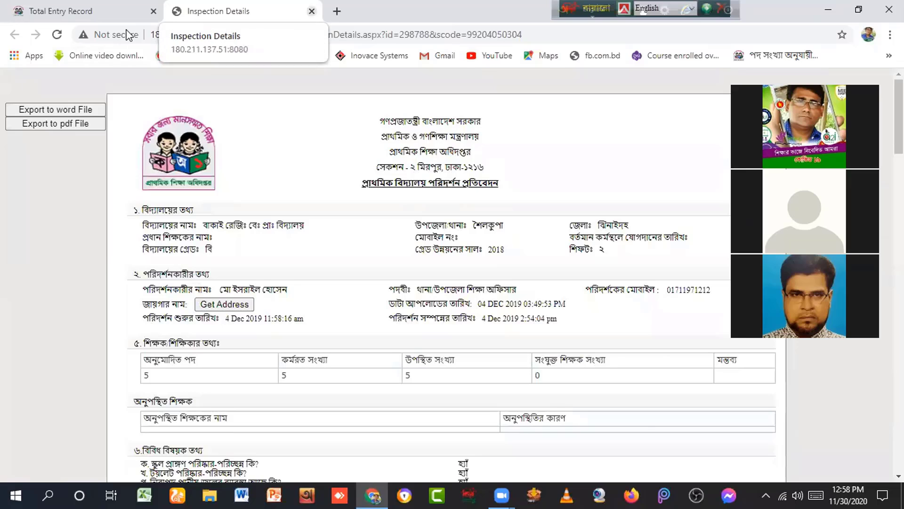
# Bring up the report page's context menu, dismiss it, then close the report tab.
pyautogui.rightClick(349, 174)
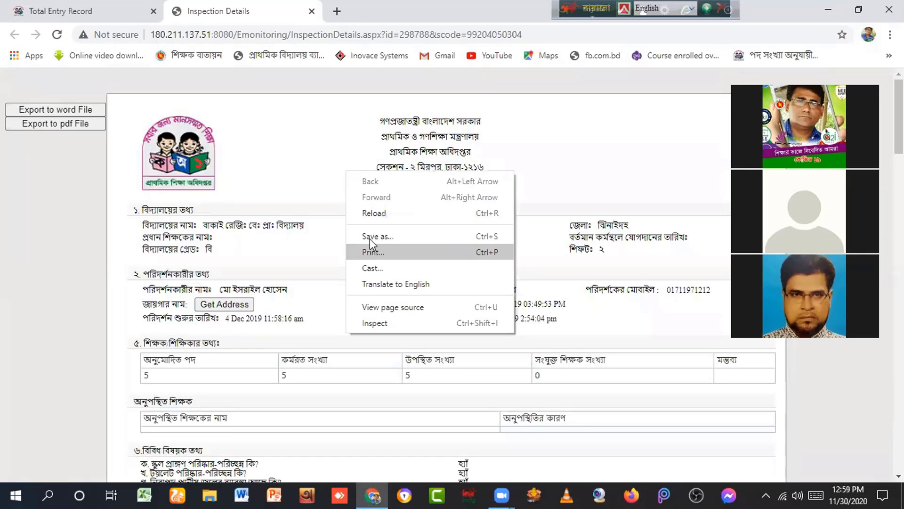
pyautogui.click(300, 143)
pyautogui.rightClick(306, 150)
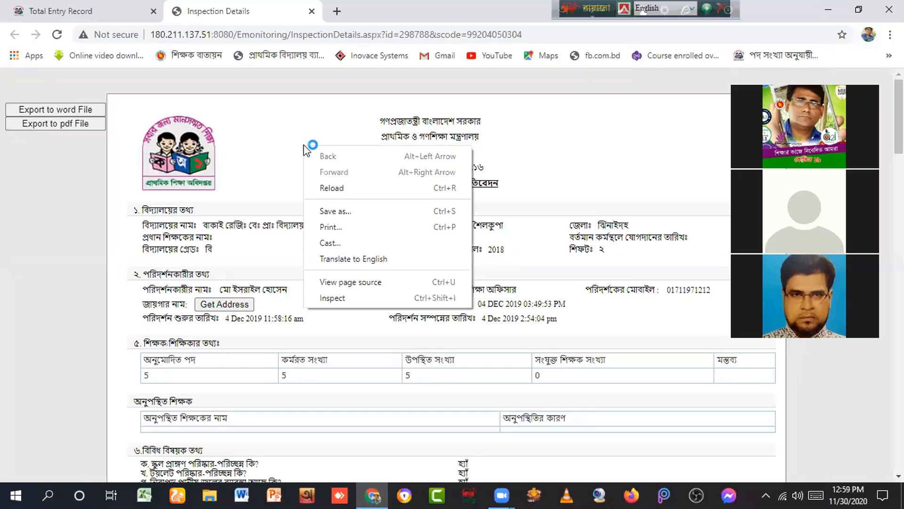
pyautogui.click(262, 132)
pyautogui.rightClick(307, 147)
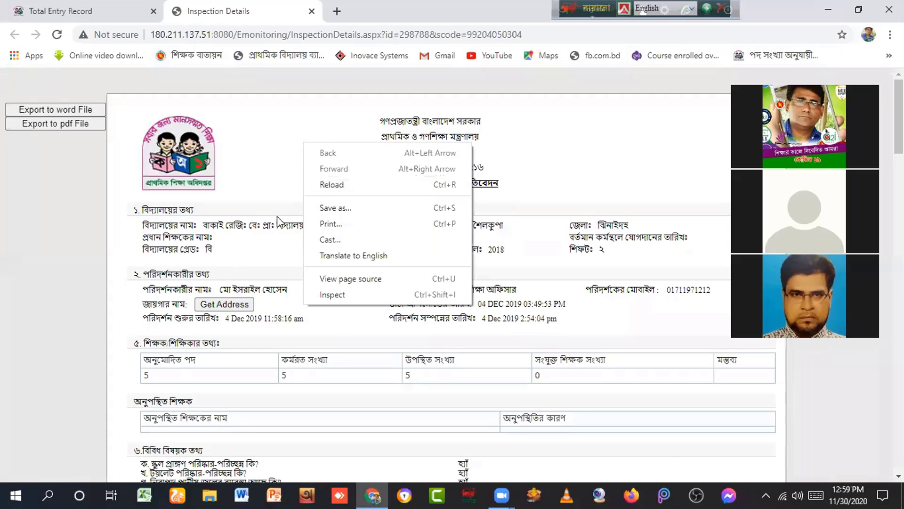
pyautogui.click(298, 81)
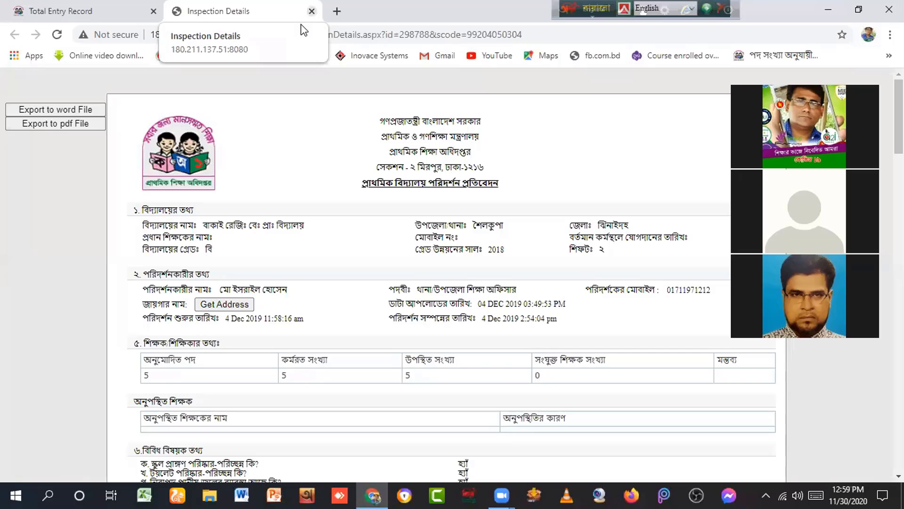
pyautogui.click(312, 10)
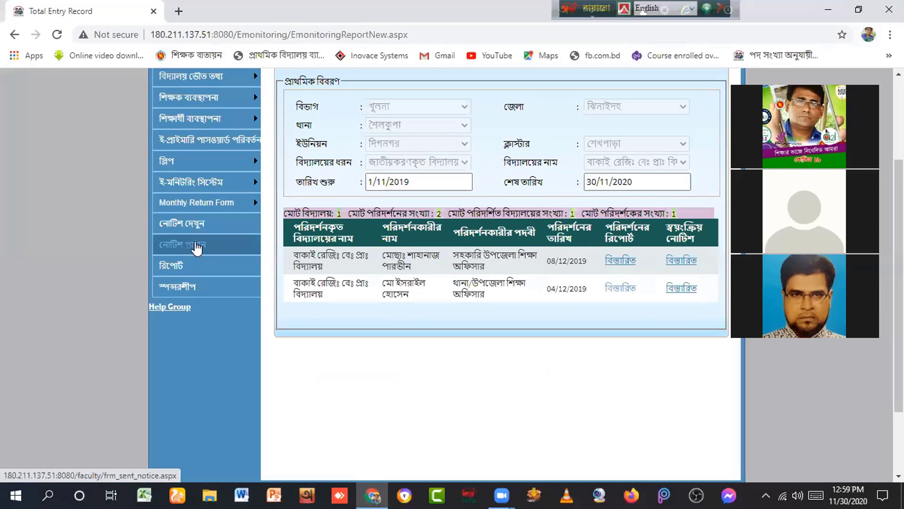
# Return to the top of the e-Monitoring report and reload it, resetting dates to 1/11/2020–30/11/2020.
pyautogui.moveTo(202, 208)
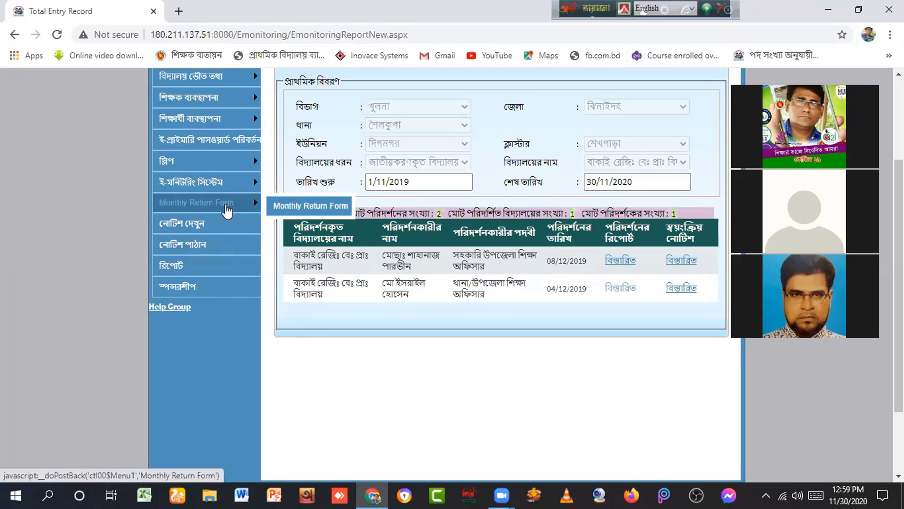
pyautogui.moveTo(216, 180)
pyautogui.scroll(3, 214, 176)
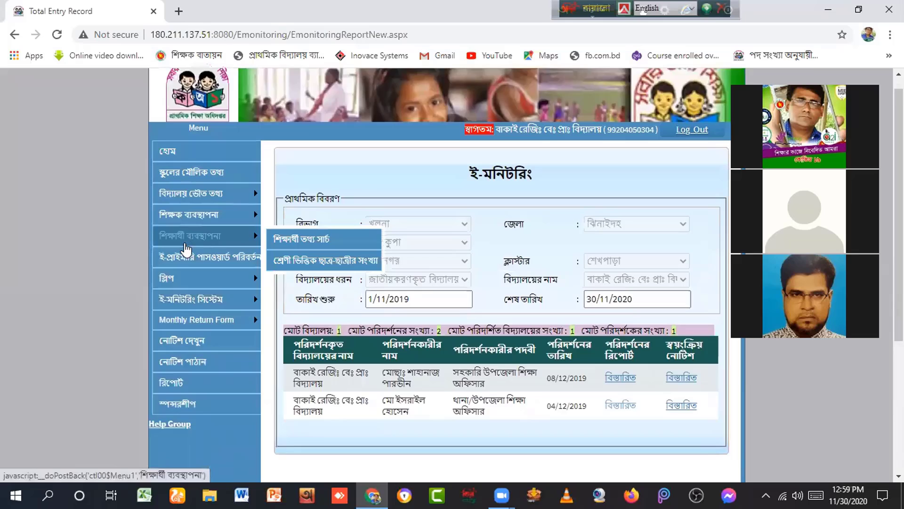
pyautogui.scroll(-2, 245, 264)
pyautogui.moveTo(247, 277)
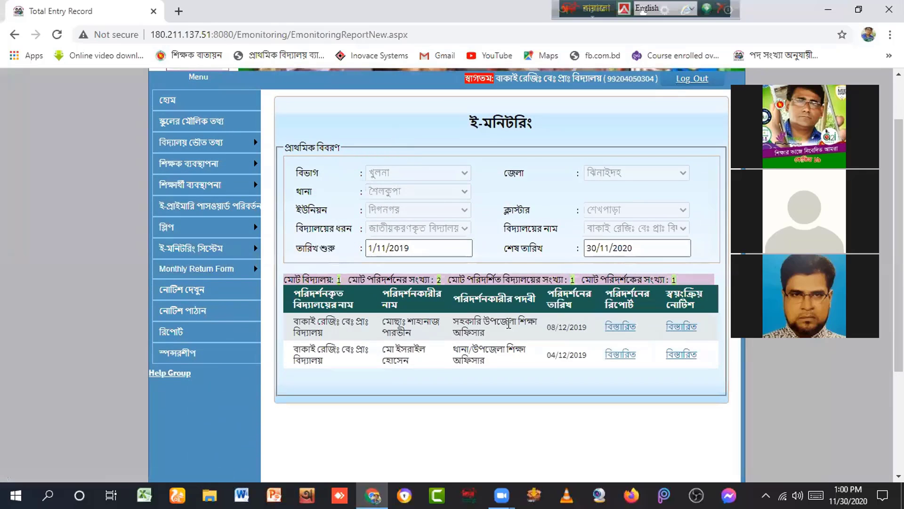
pyautogui.scroll(2, 487, 362)
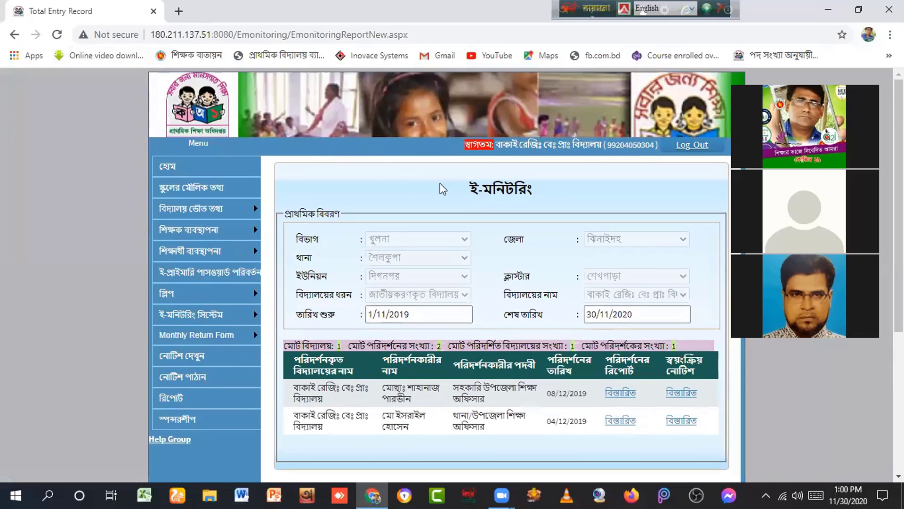
pyautogui.click(56, 35)
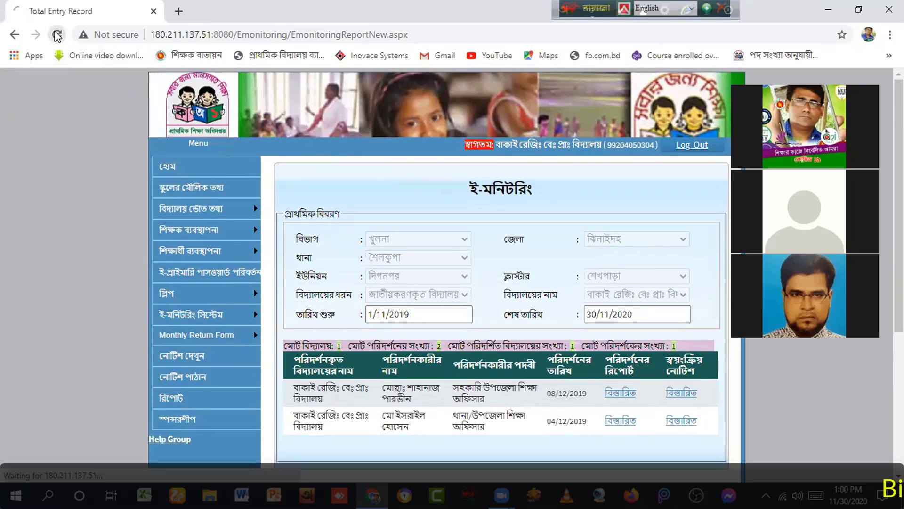